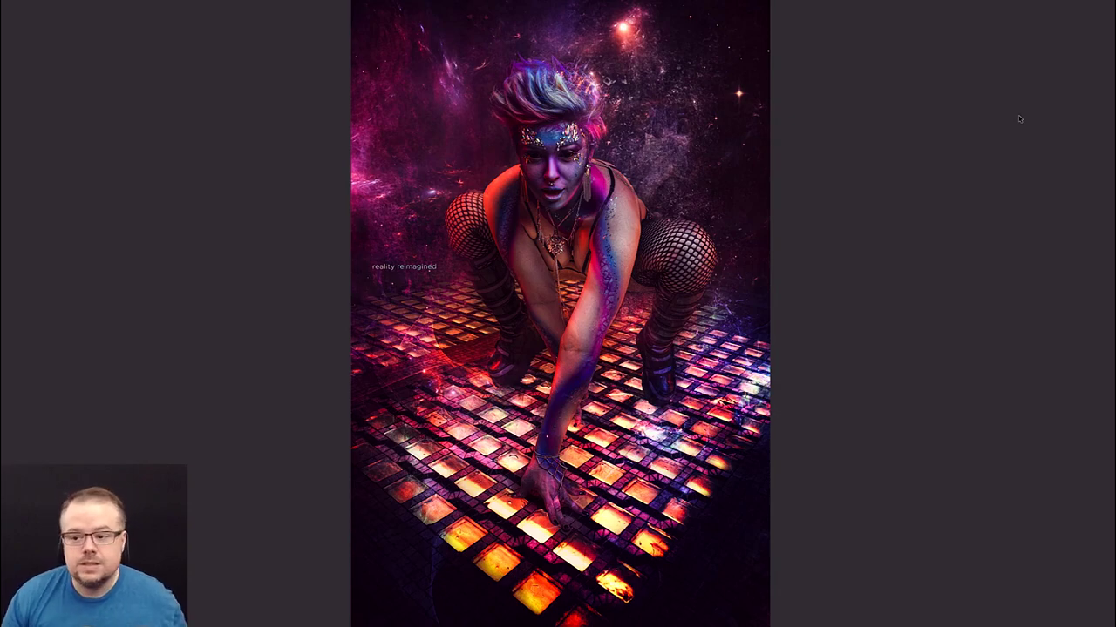
# - Preview the nebula and texture stock images and the original raw photo at full screen
pyautogui.press('Right')
pyautogui.press('Escape')
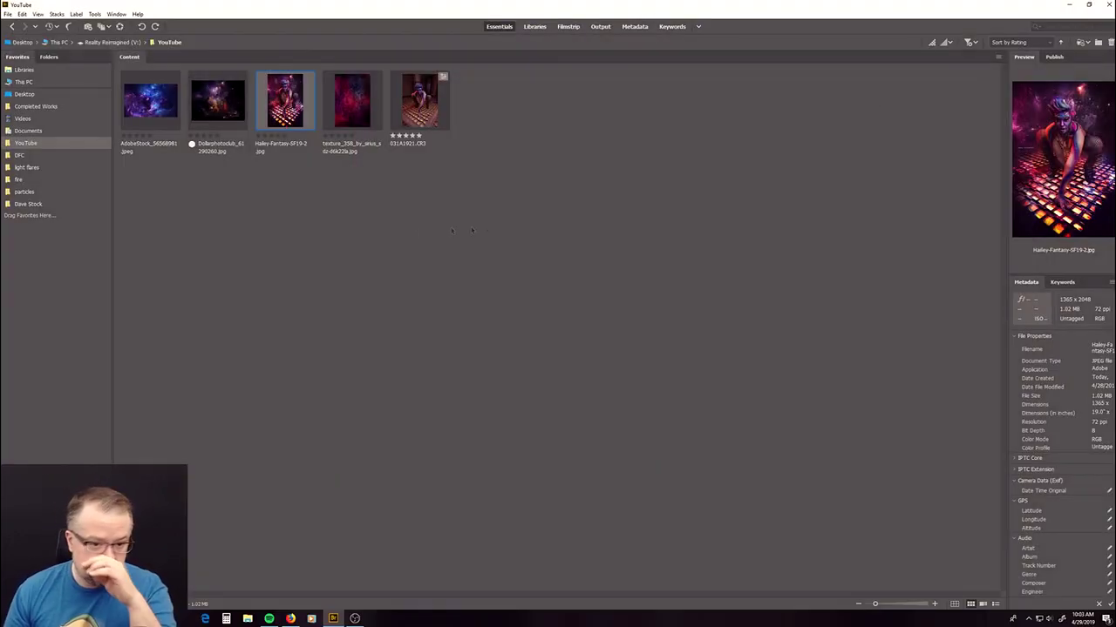
pyautogui.click(148, 104)
pyautogui.press('space')
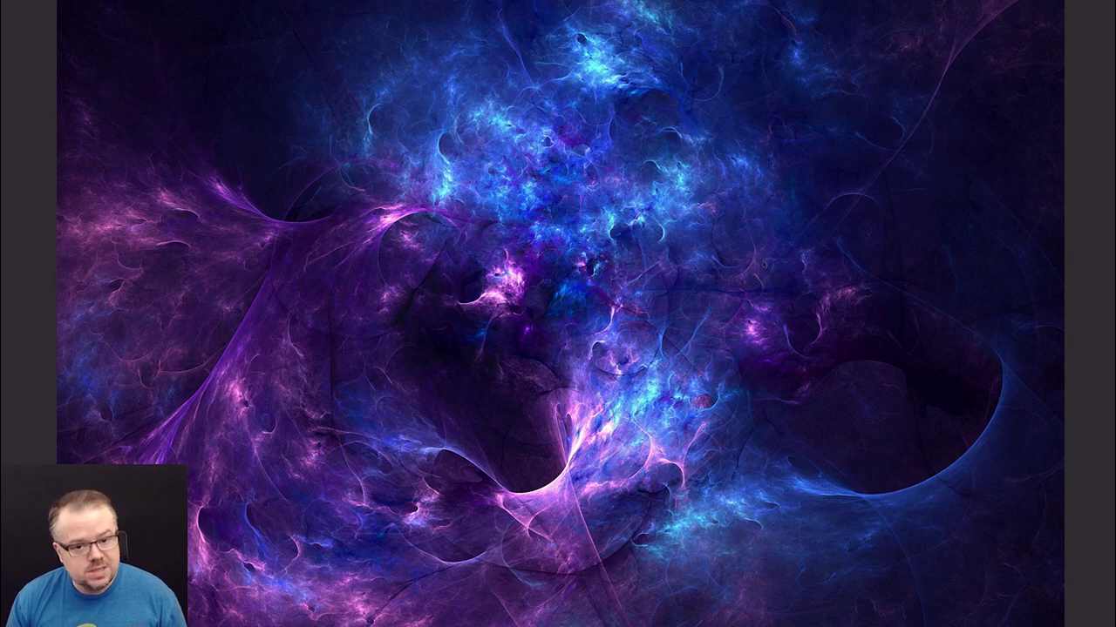
pyautogui.press('Right')
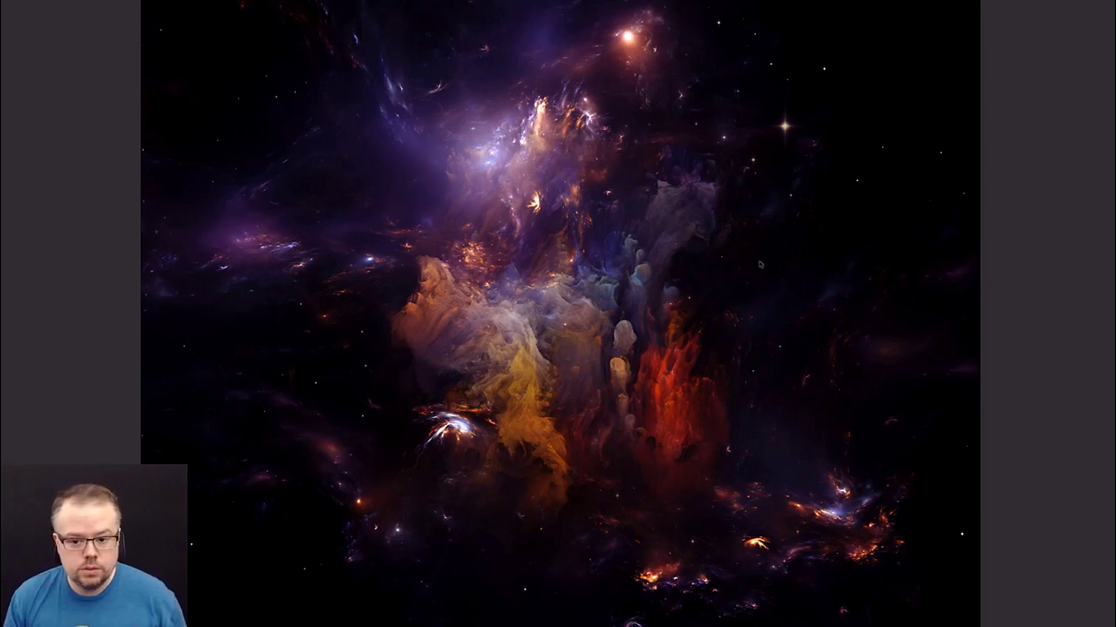
pyautogui.press('Right')
pyautogui.press('Right')
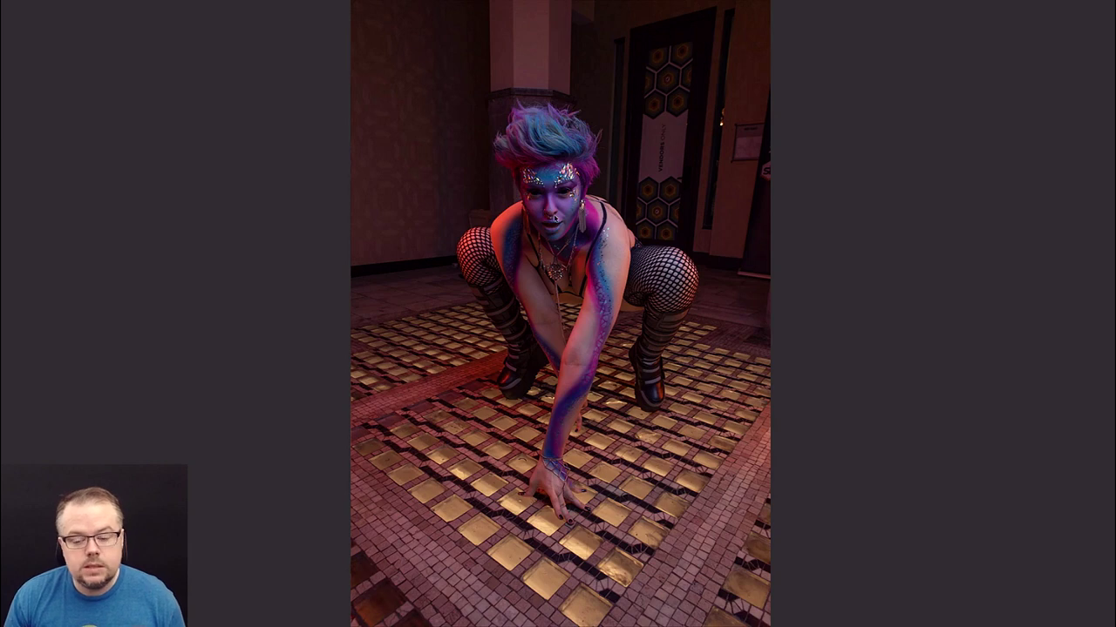
# - Examine the crouching portrait's detail up close and open the raw photo 031A1921.CR3 in Photoshop through Camera Raw with its existing adjustments
pyautogui.click(551, 217)
pyautogui.scroll(-2, 555, 217)
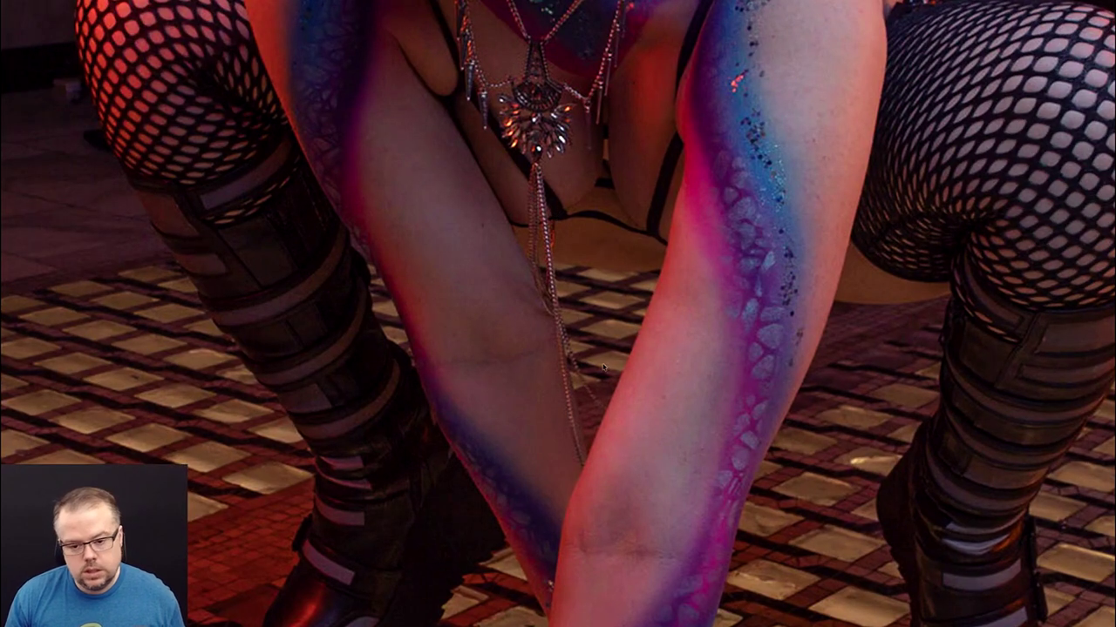
pyautogui.press('Escape')
pyautogui.doubleClick(427, 114)
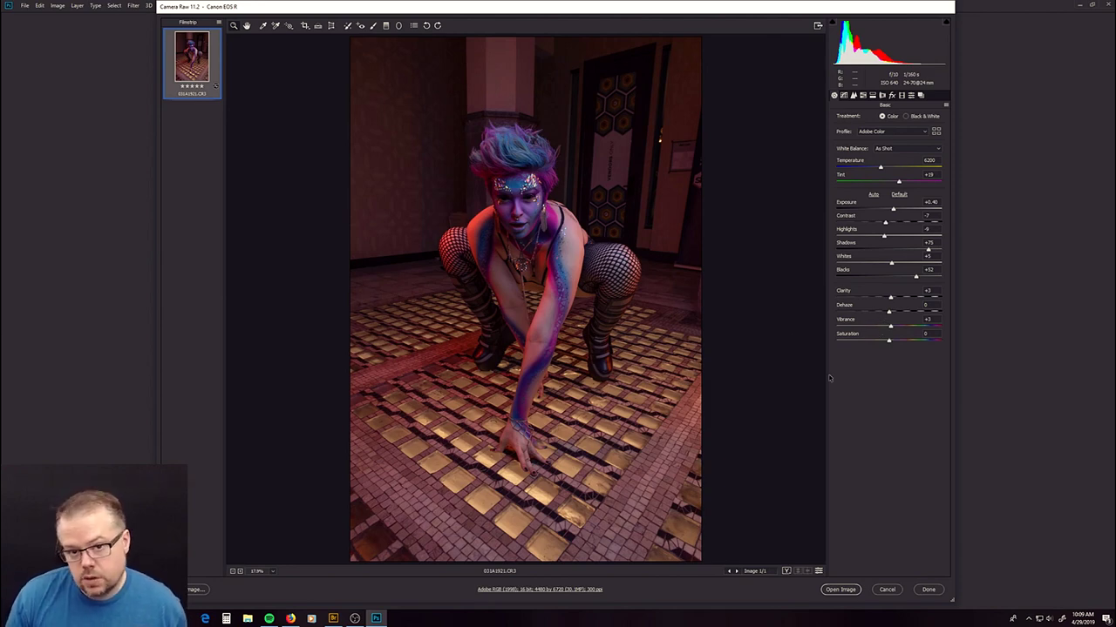
pyautogui.click(837, 589)
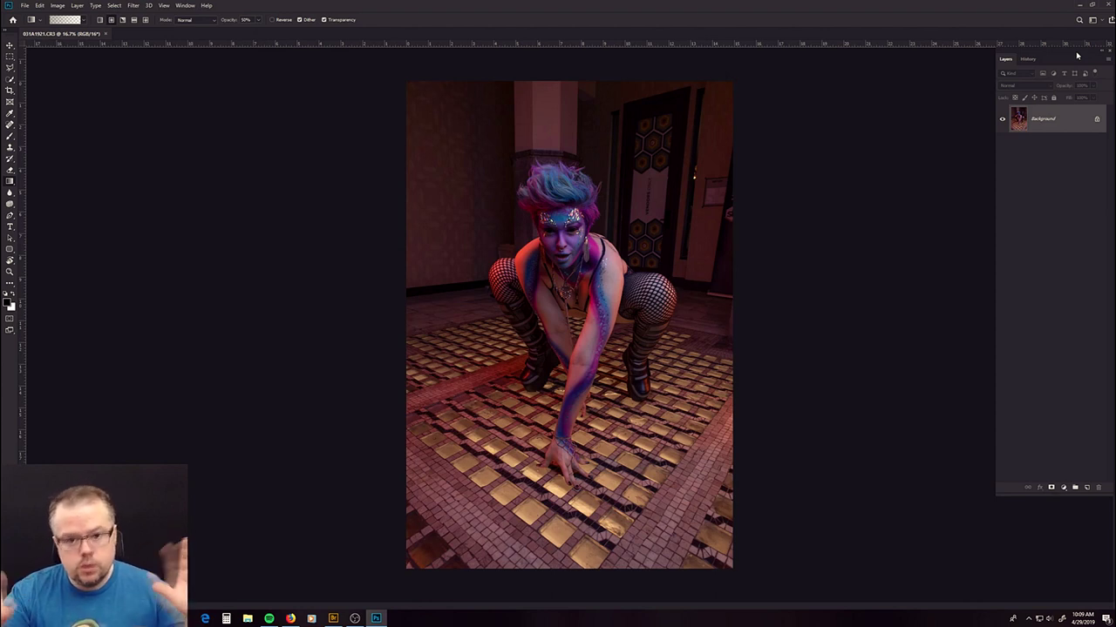
# - Create a DB layer group with black-masked dodge, highlights and burn curves layers beneath a Black & White adjustment
pyautogui.press('z')
pyautogui.moveTo(923, 285); pyautogui.dragTo(935, 285)
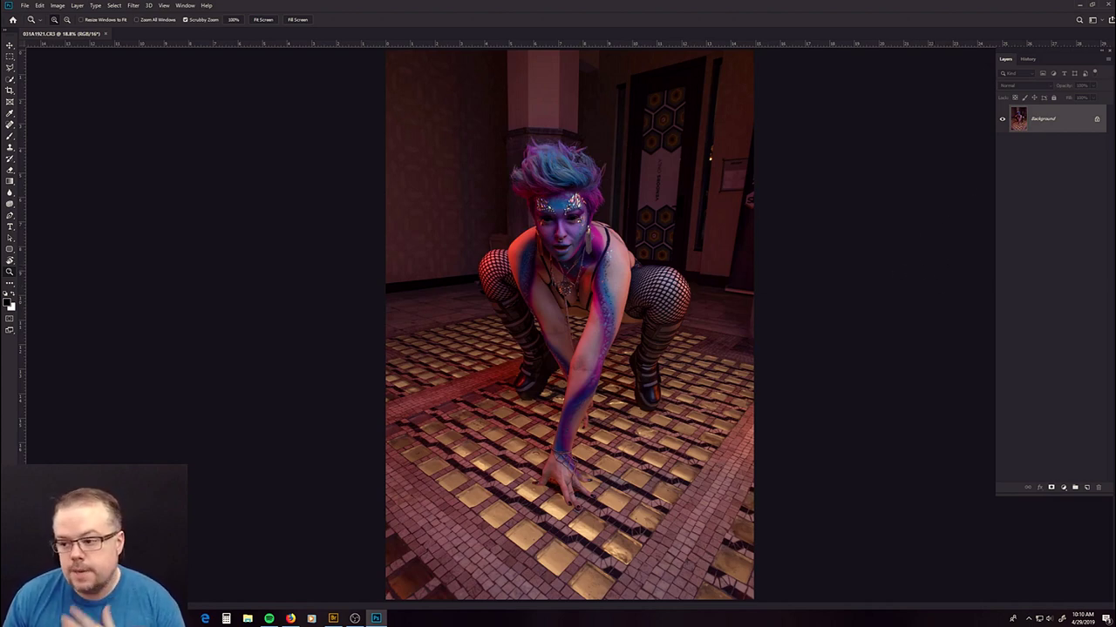
pyautogui.press('F2')
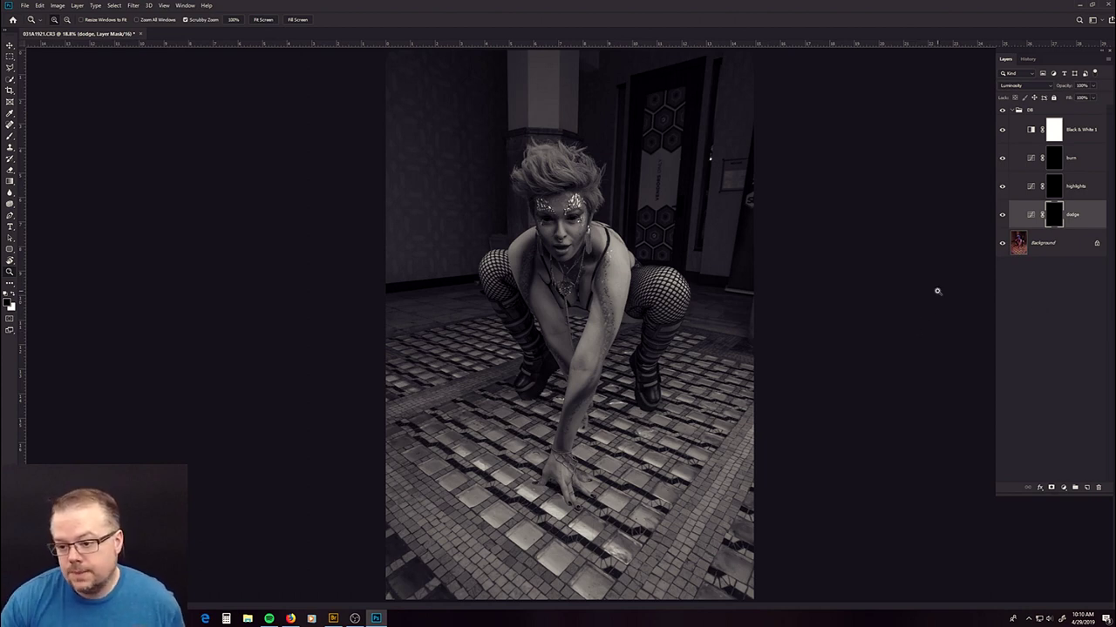
# - Select the burn layer's mask and set up a smaller brush at 10% flow for working on the face
pyautogui.click(1056, 159)
pyautogui.moveTo(572, 225); pyautogui.dragTo(572, 224)
pyautogui.moveTo(565, 267); pyautogui.dragTo(566, 267)
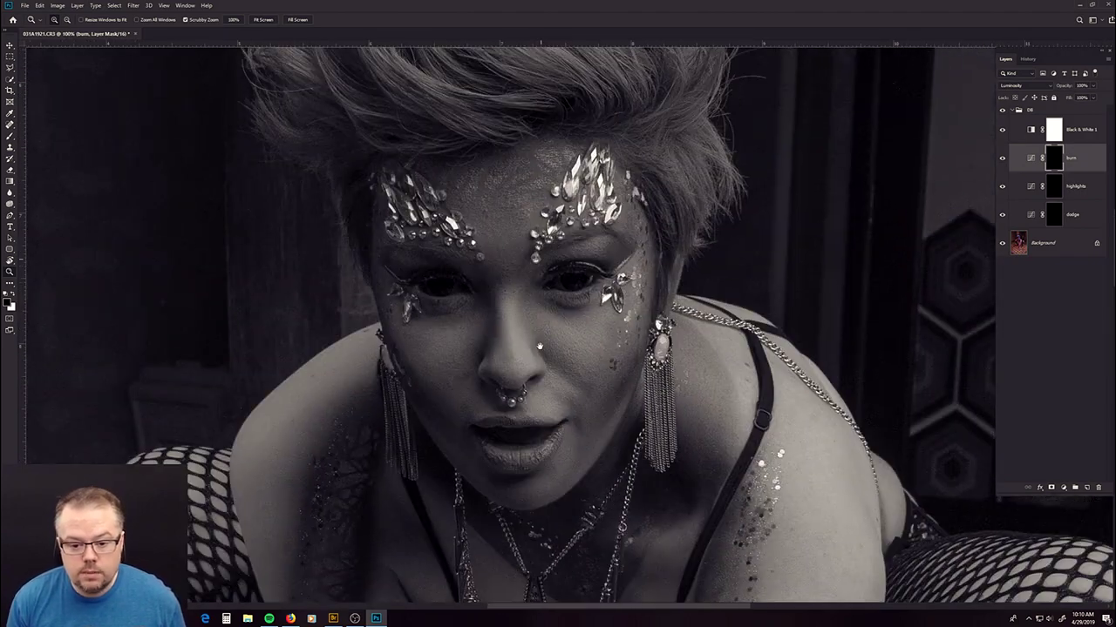
pyautogui.press('[')
pyautogui.press('[')
pyautogui.press('[')
pyautogui.press('[')
pyautogui.press('[')
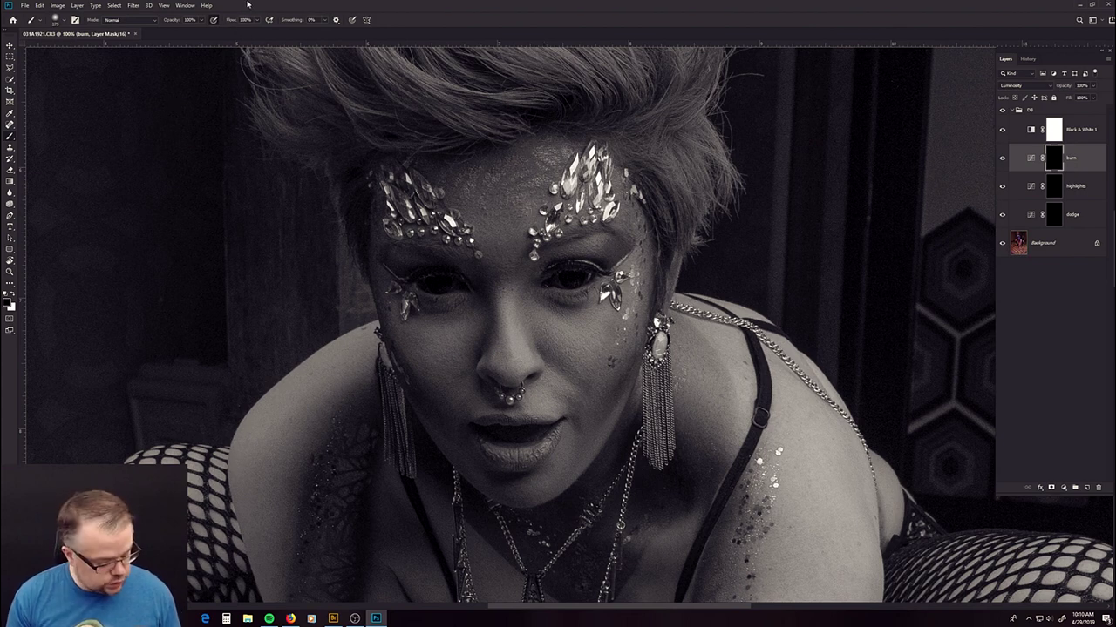
pyautogui.hotkey('shift', '1')
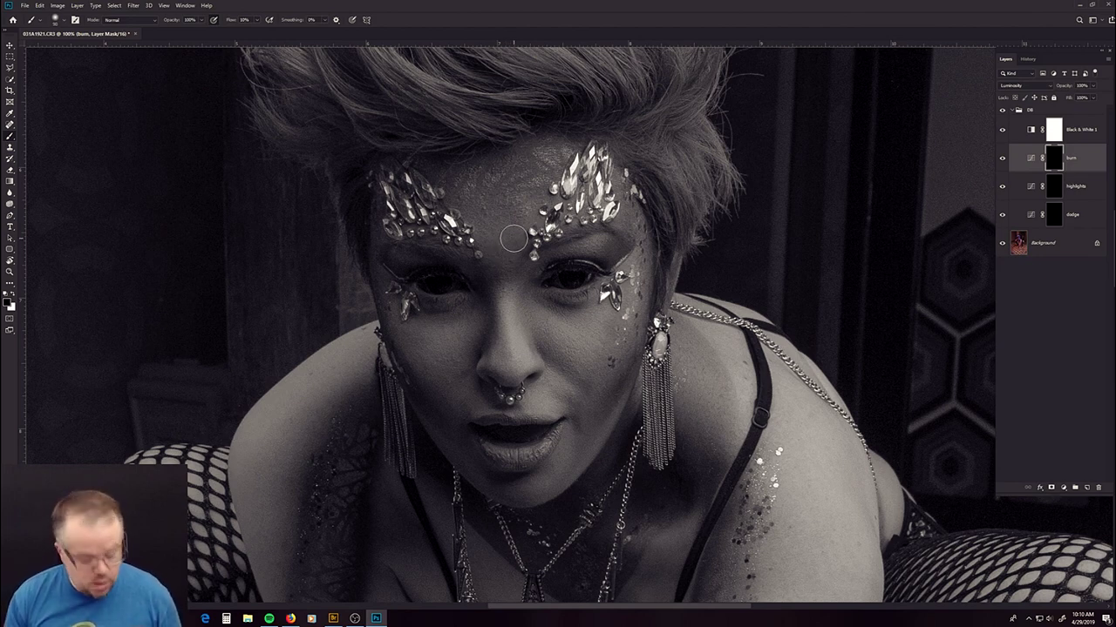
# - Paint white on the burn mask with a small brush to deepen the shadows of the face
pyautogui.press('z')
pyautogui.click(530, 440)
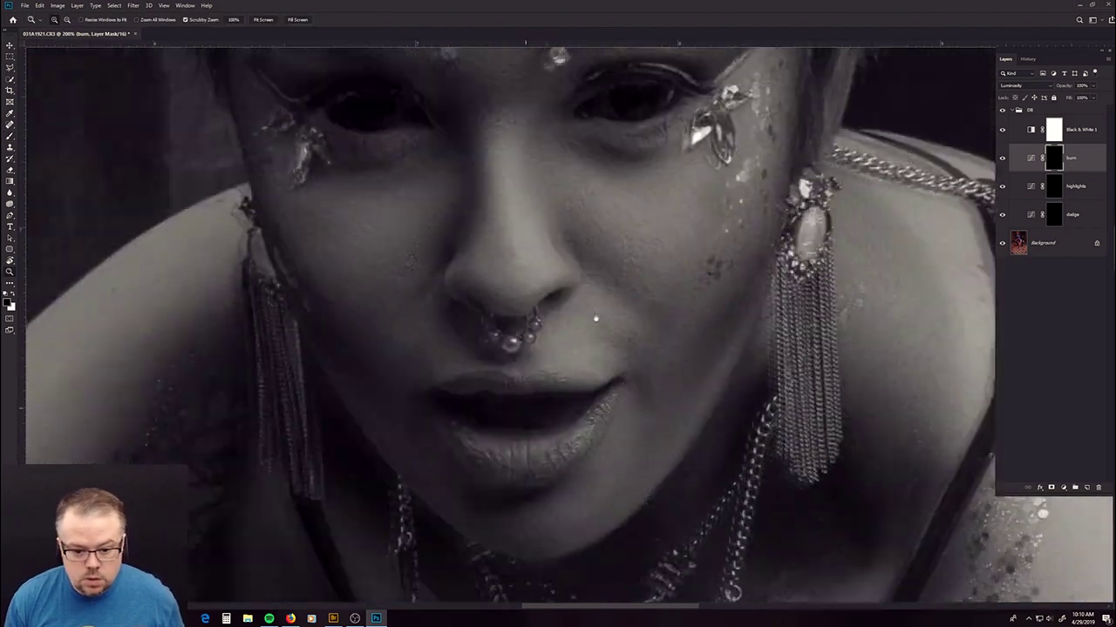
pyautogui.press('b')
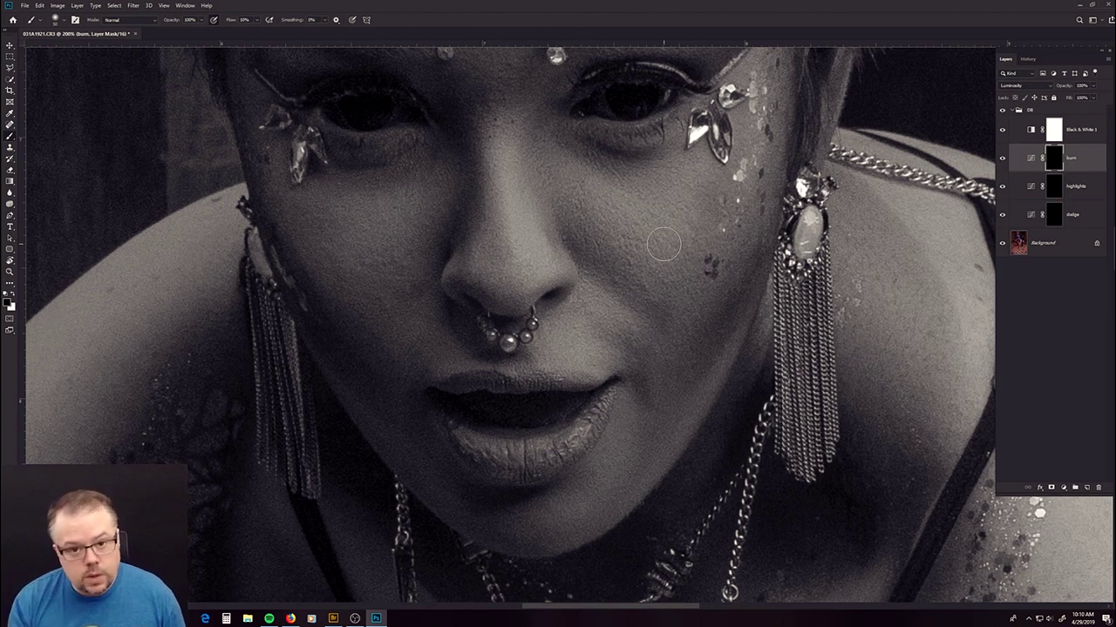
pyautogui.press('[')
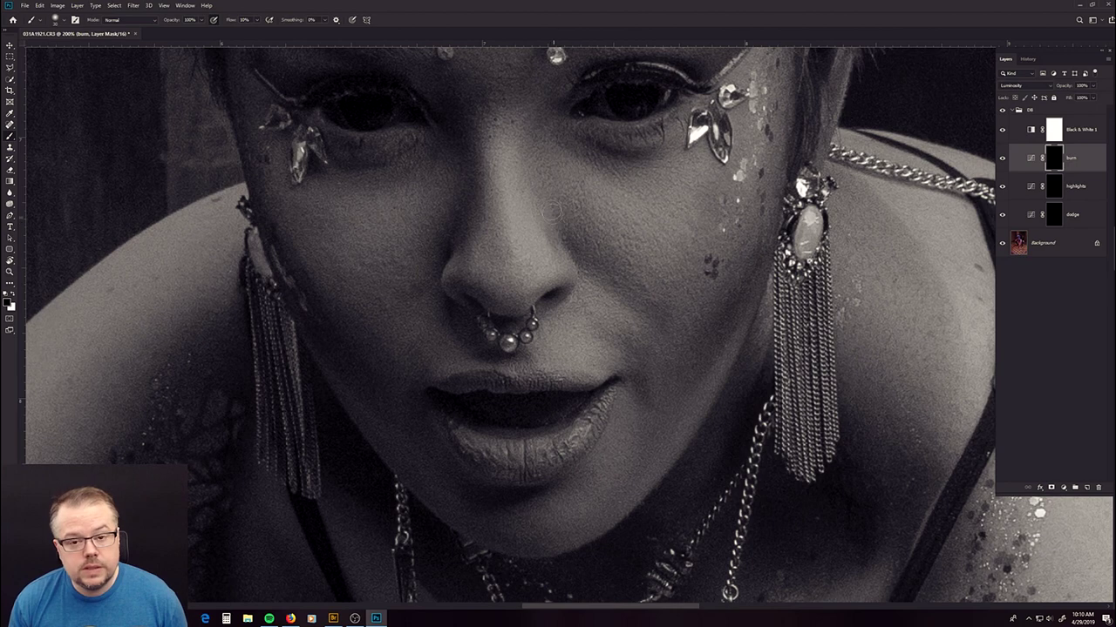
pyautogui.press('x')
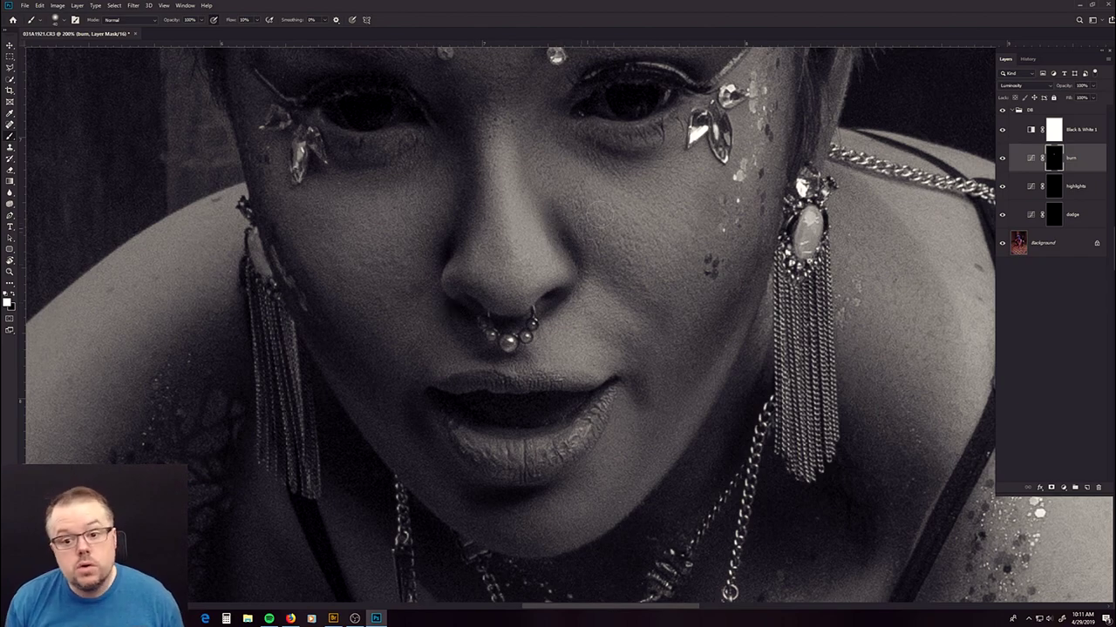
pyautogui.scroll(4, 575, 135)
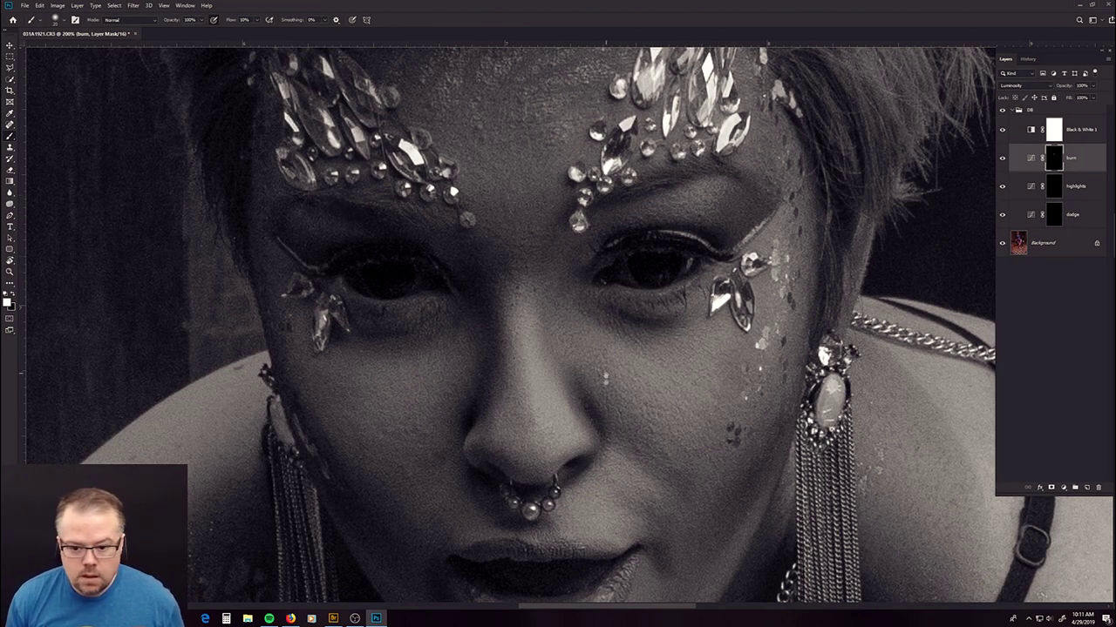
pyautogui.scroll(-12, 452, 191)
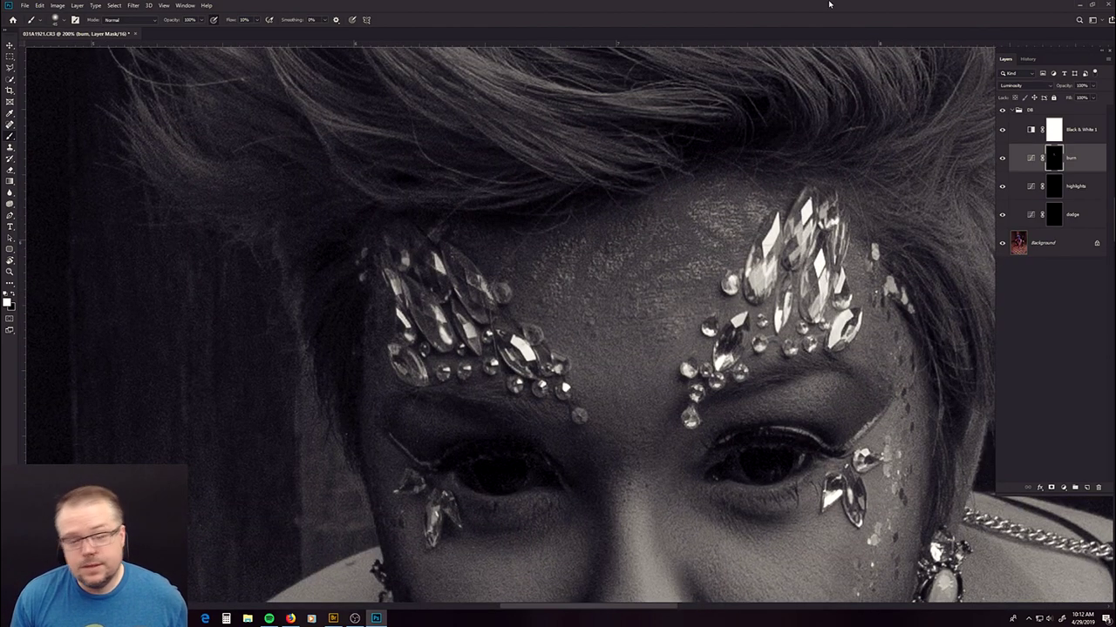
# - Burn the shadows in the hair, around the neck and along the dark painted area of the front arm
pyautogui.hotkey('ctrl', '-')
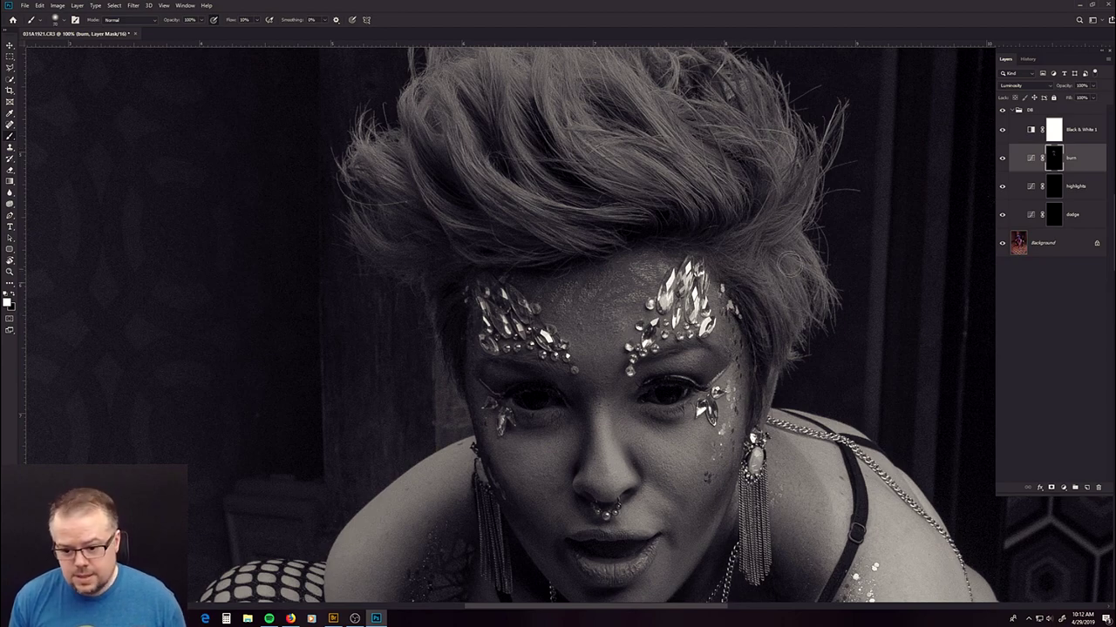
pyautogui.scroll(-5, 772, 284)
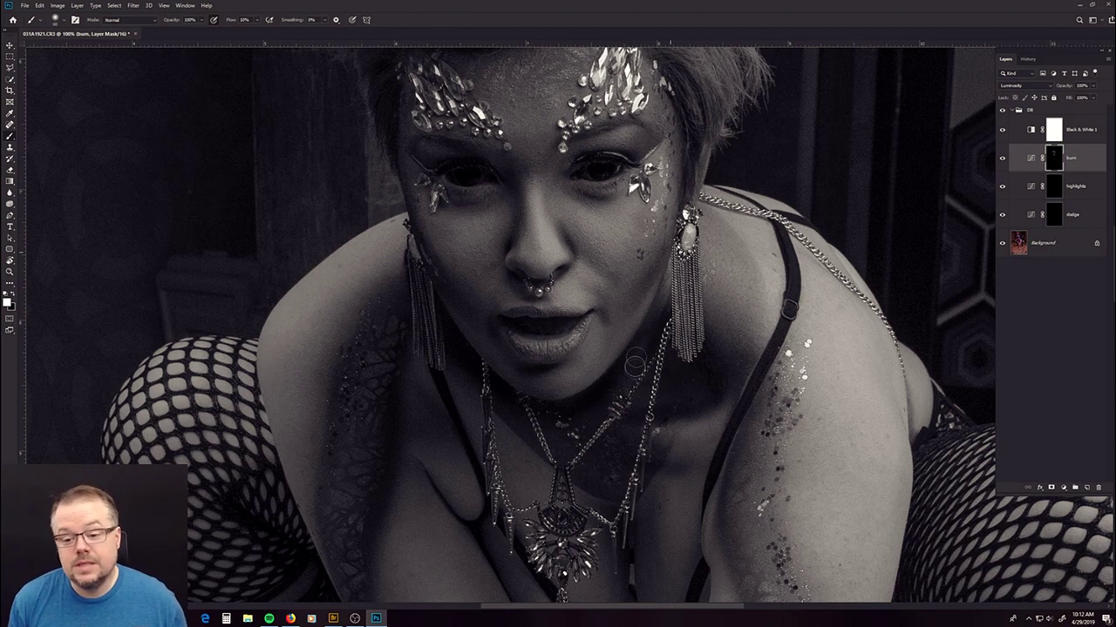
pyautogui.scroll(-5, 721, 226)
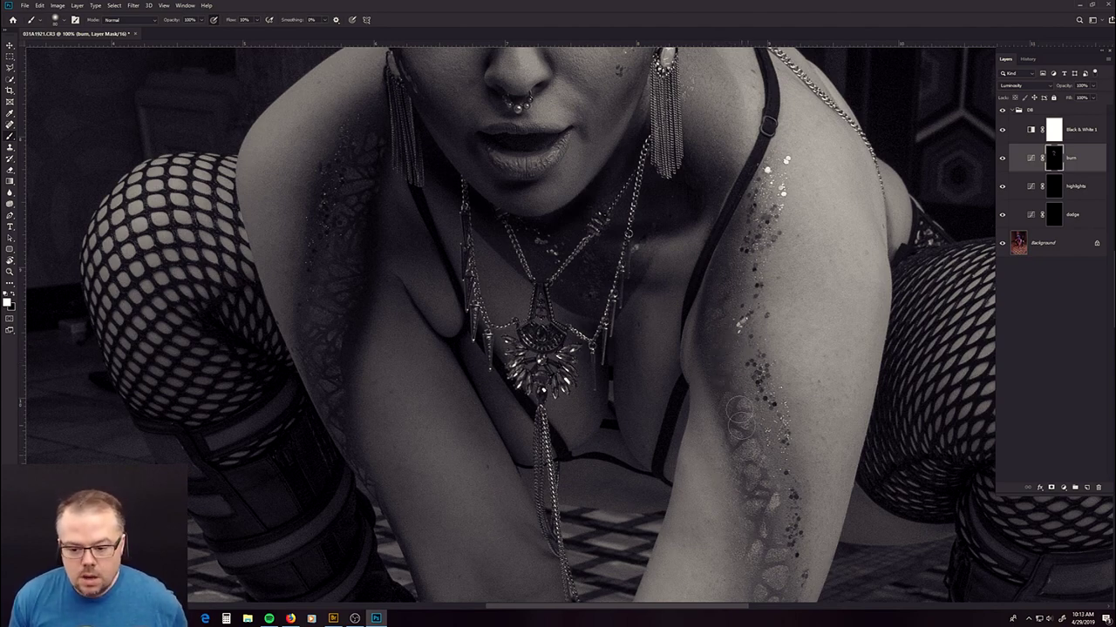
pyautogui.moveTo(767, 532); pyautogui.dragTo(723, 331)
pyautogui.moveTo(667, 501); pyautogui.dragTo(704, 250)
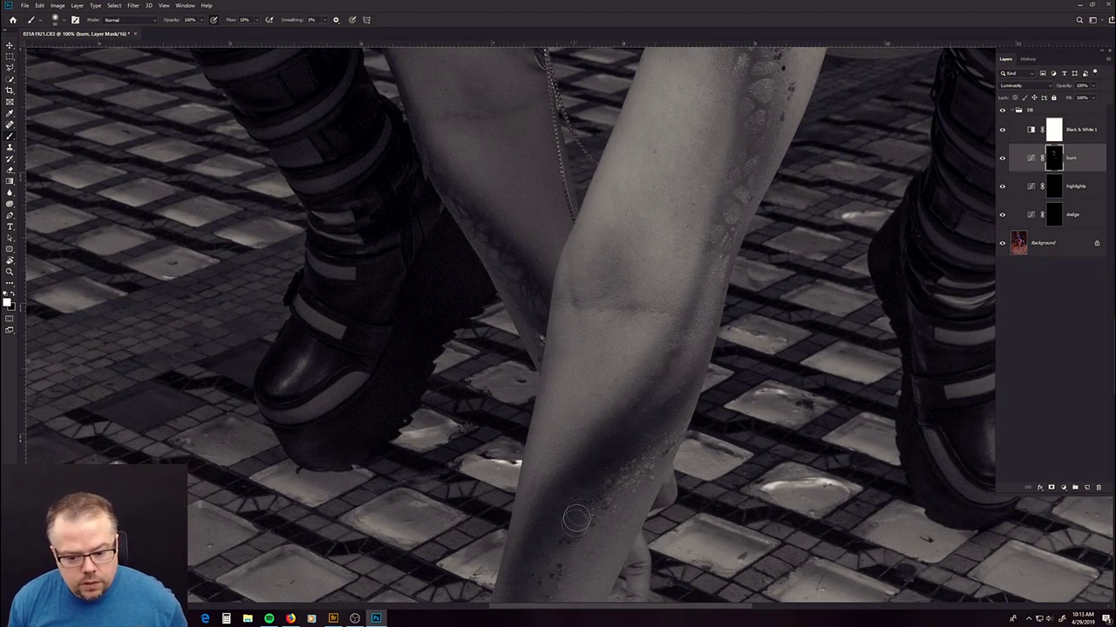
# - Burn the dark painted pattern on the rear arm and the shadows around the necklace
pyautogui.scroll(10, 454, 218)
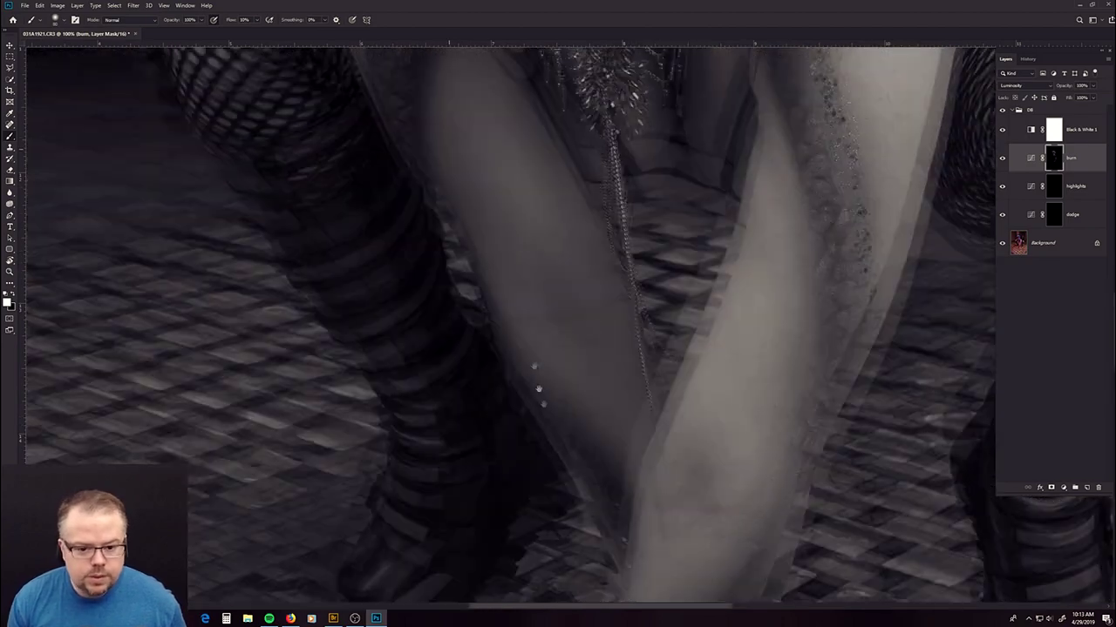
pyautogui.scroll(5, 457, 174)
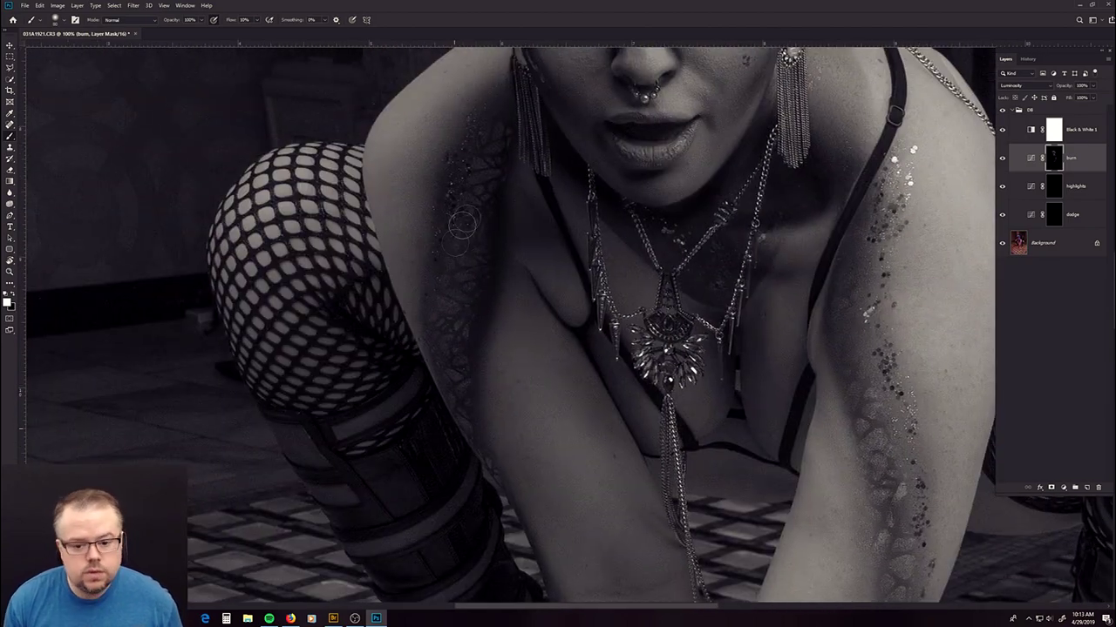
pyautogui.scroll(5, 466, 261)
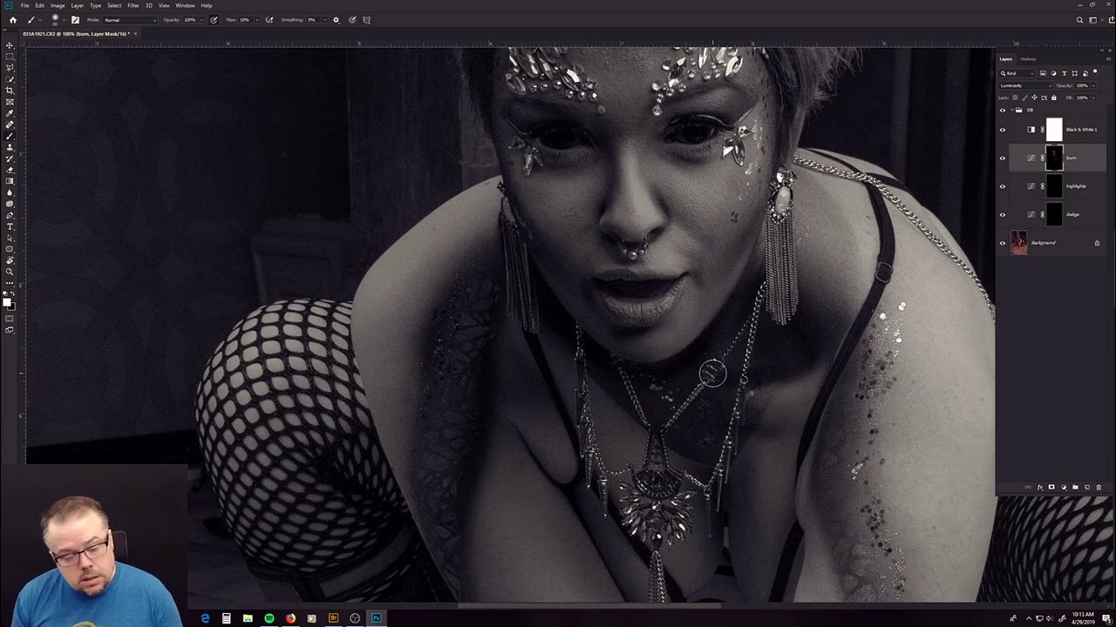
# - Burn the dark areas between the hair strands from the hairline up to the crown
pyautogui.scroll(8, 706, 178)
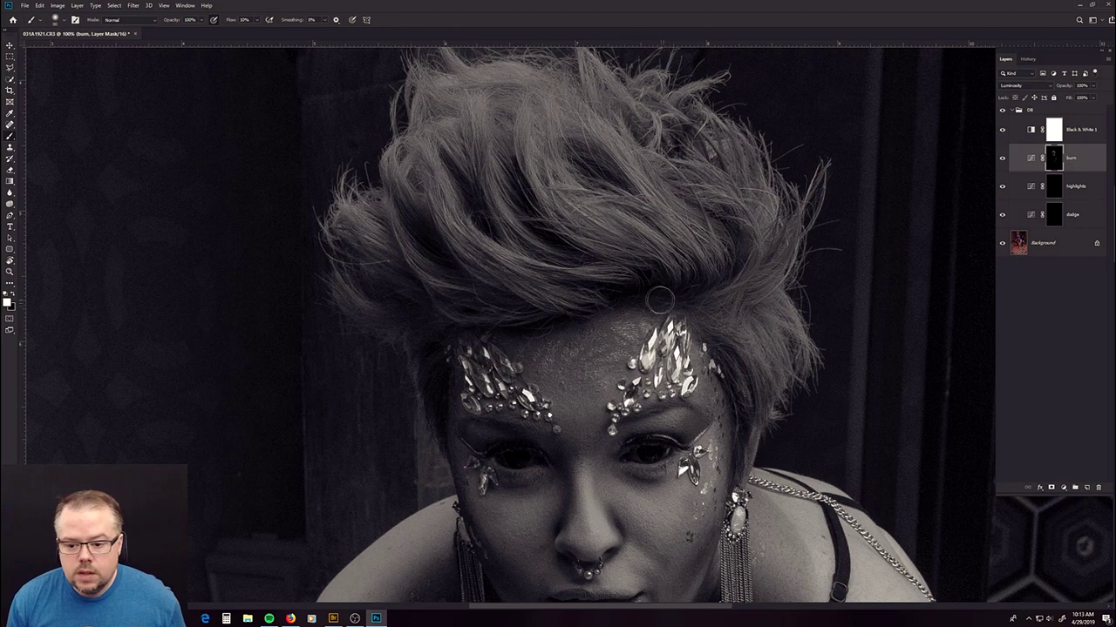
pyautogui.moveTo(664, 140); pyautogui.dragTo(702, 341)
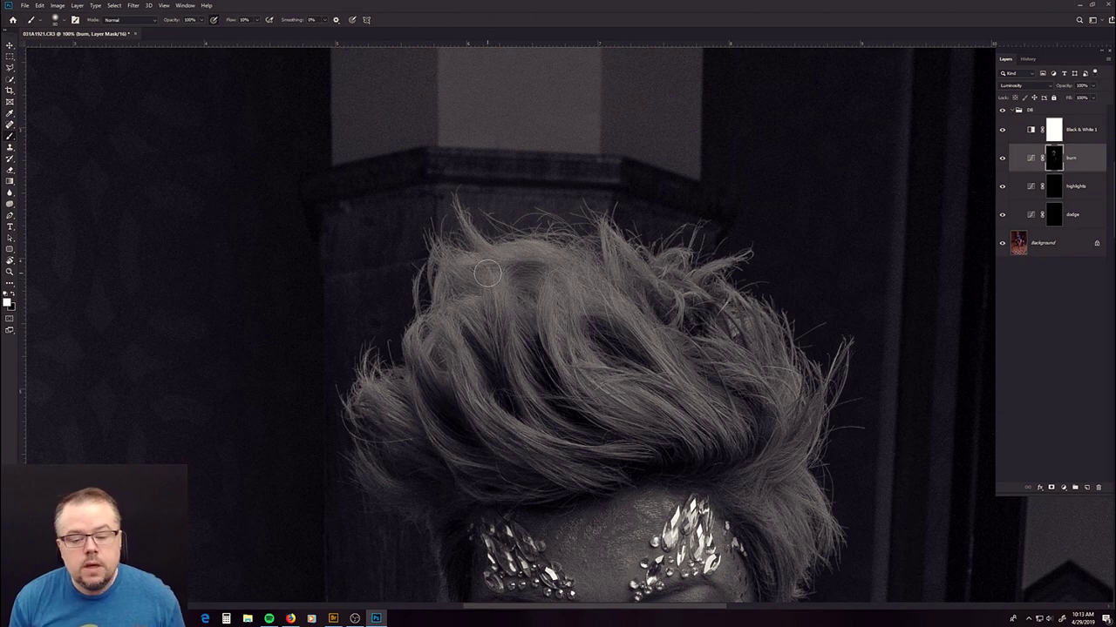
pyautogui.scroll(-15, 522, 261)
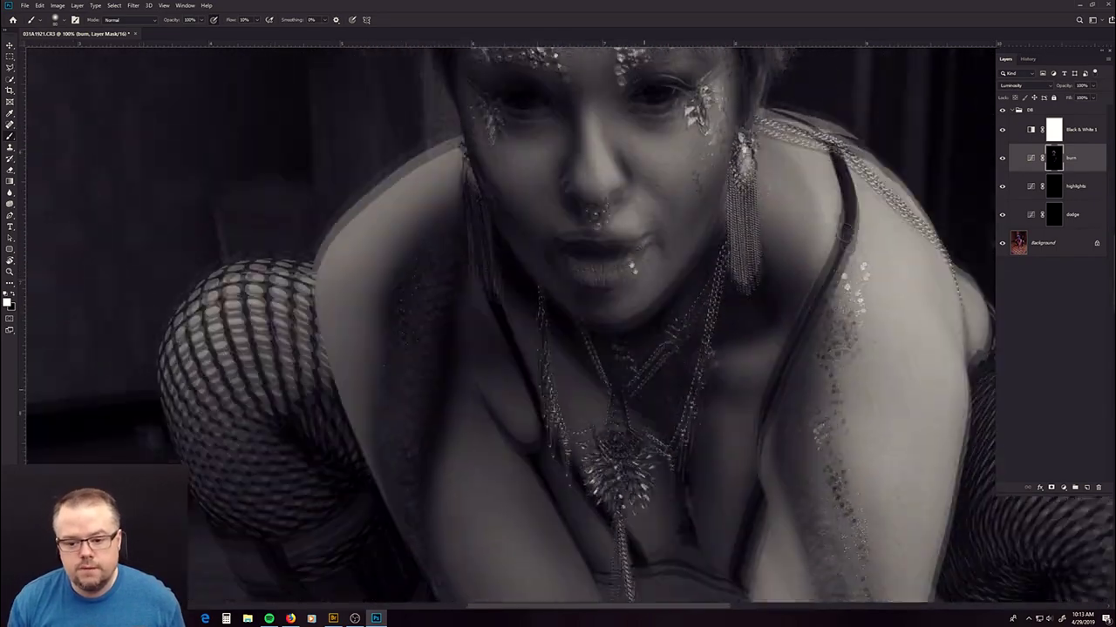
# - Use a larger brush to burn the chest shadows below the necklace and the shading along the front forearm
pyautogui.scroll(-1, 551, 524)
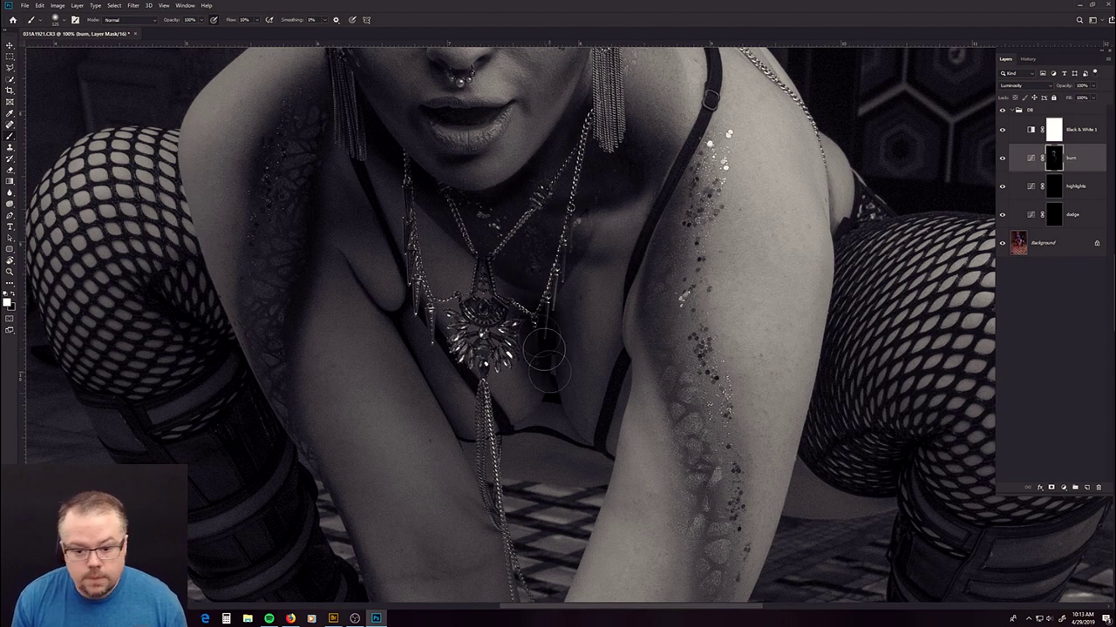
pyautogui.scroll(-10, 583, 270)
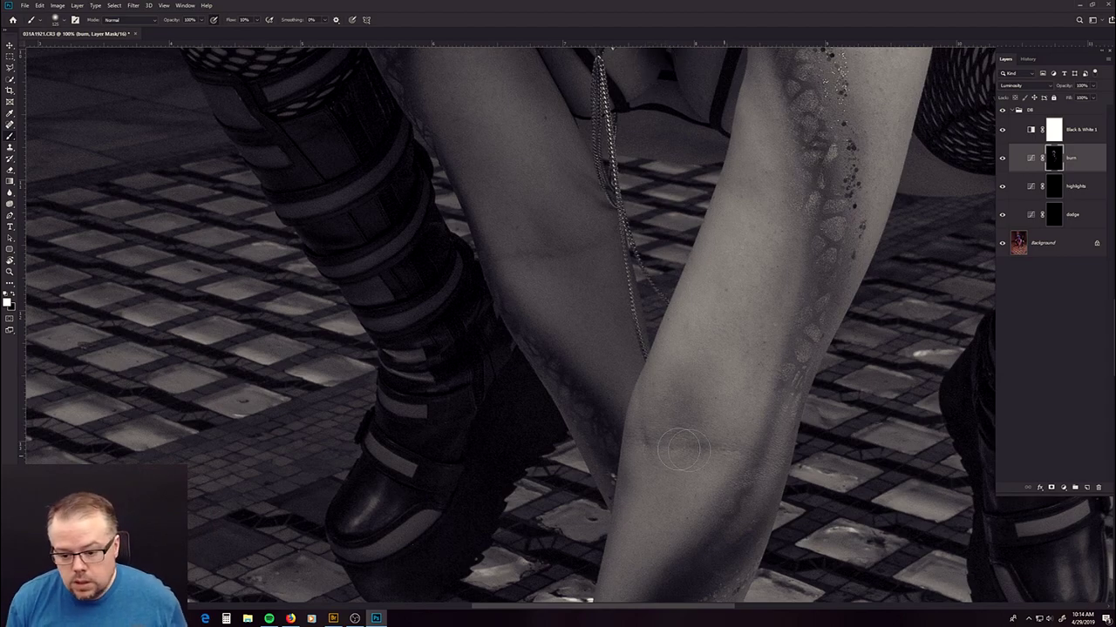
pyautogui.moveTo(709, 497); pyautogui.dragTo(645, 248)
pyautogui.scroll(-8, 590, 261)
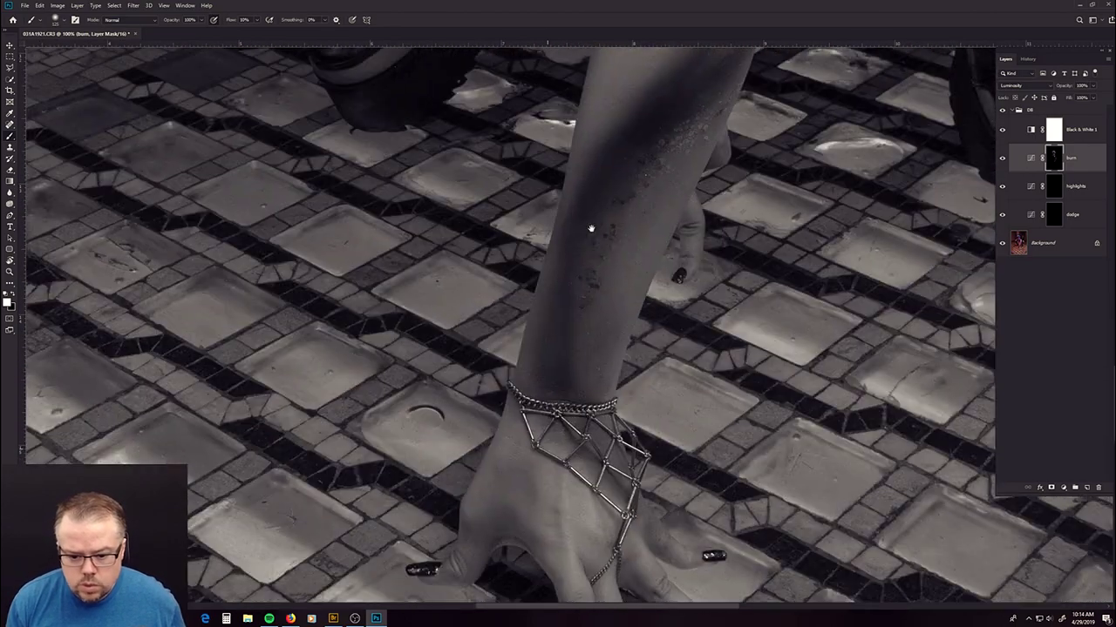
# - Burn the floor shadows under the palm and around the fingers of the front hand
pyautogui.scroll(-4, 584, 246)
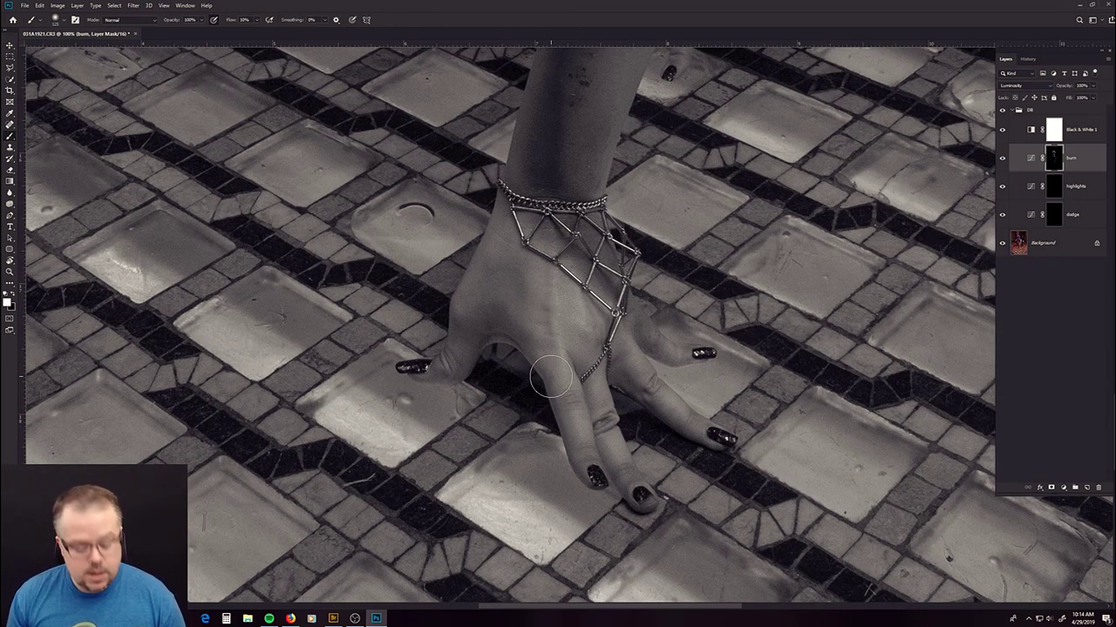
pyautogui.moveTo(511, 391)
pyautogui.mouseDown()
pyautogui.moveTo(516, 375)
pyautogui.moveTo(491, 372)
pyautogui.moveTo(445, 401)
pyautogui.moveTo(418, 383)
pyautogui.mouseUp()
pyautogui.moveTo(628, 401); pyautogui.dragTo(649, 445)
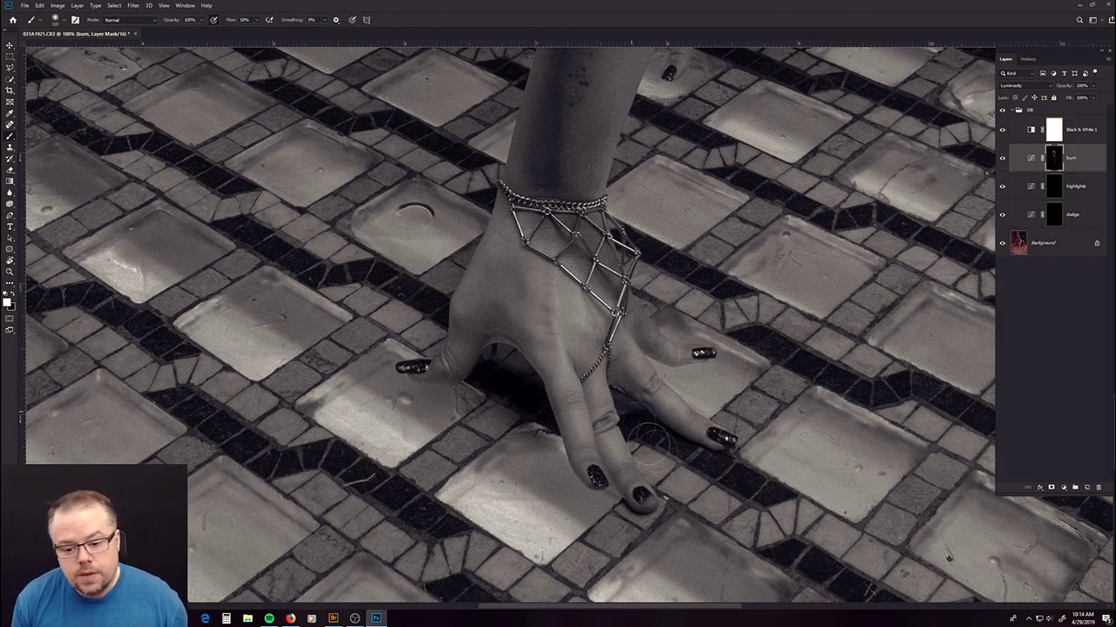
pyautogui.moveTo(674, 370)
pyautogui.mouseDown()
pyautogui.moveTo(534, 406)
pyautogui.moveTo(606, 489)
pyautogui.moveTo(688, 373)
pyautogui.moveTo(658, 376)
pyautogui.moveTo(622, 312)
pyautogui.mouseUp()
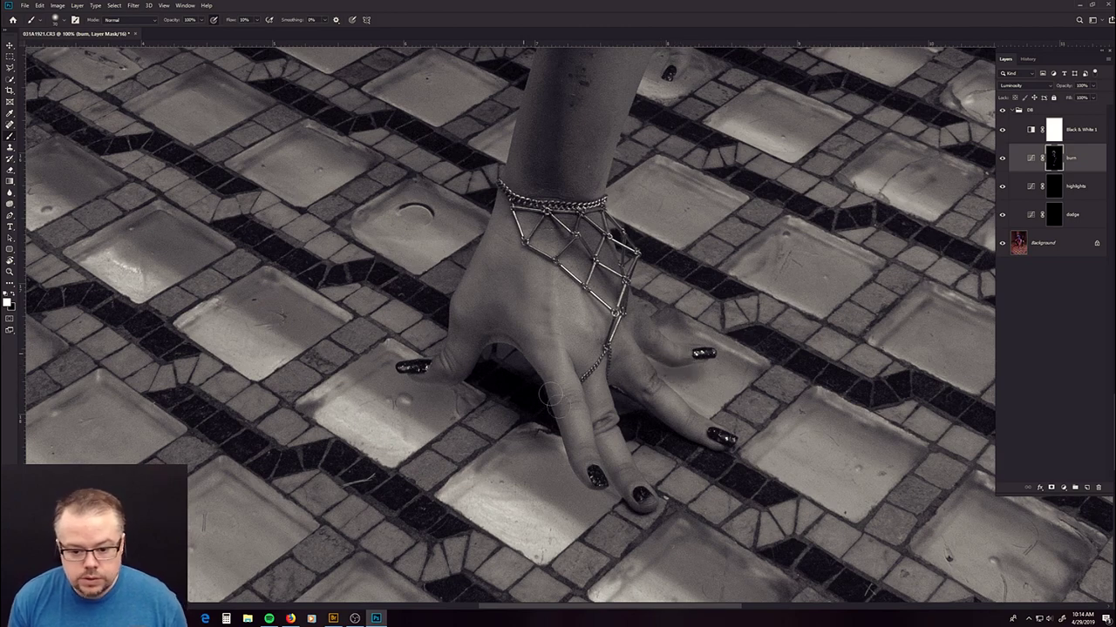
# - Switch to the dodge layer's mask and brighten the light areas of the face around the lips
pyautogui.scroll(5, 509, 260)
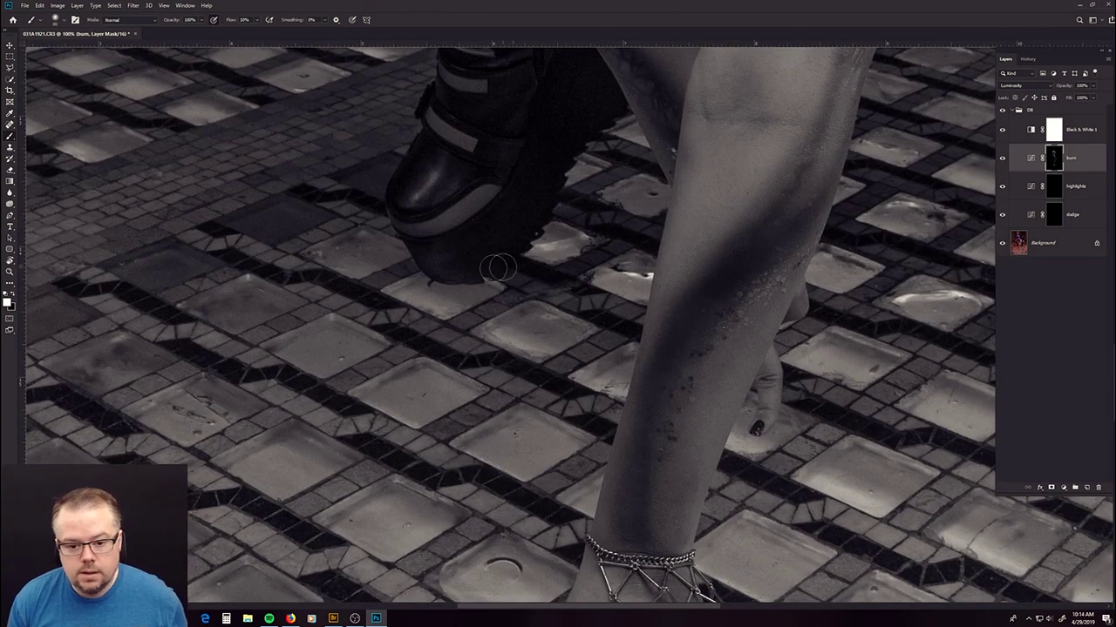
pyautogui.hscroll(5, 871, 340)
pyautogui.scroll(3, 871, 340)
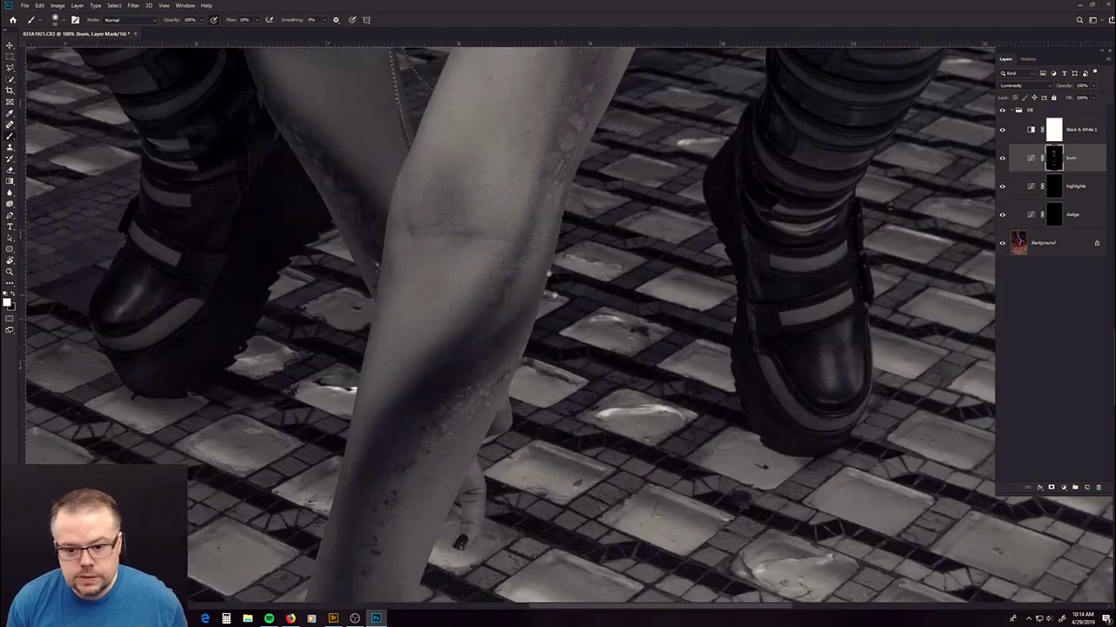
pyautogui.scroll(10, 764, 296)
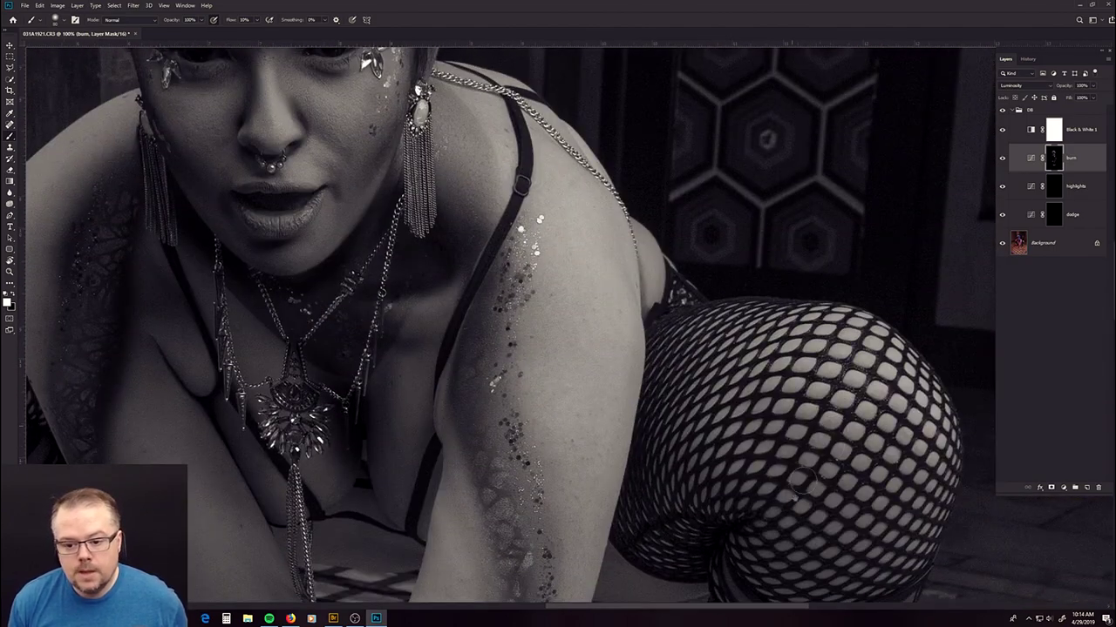
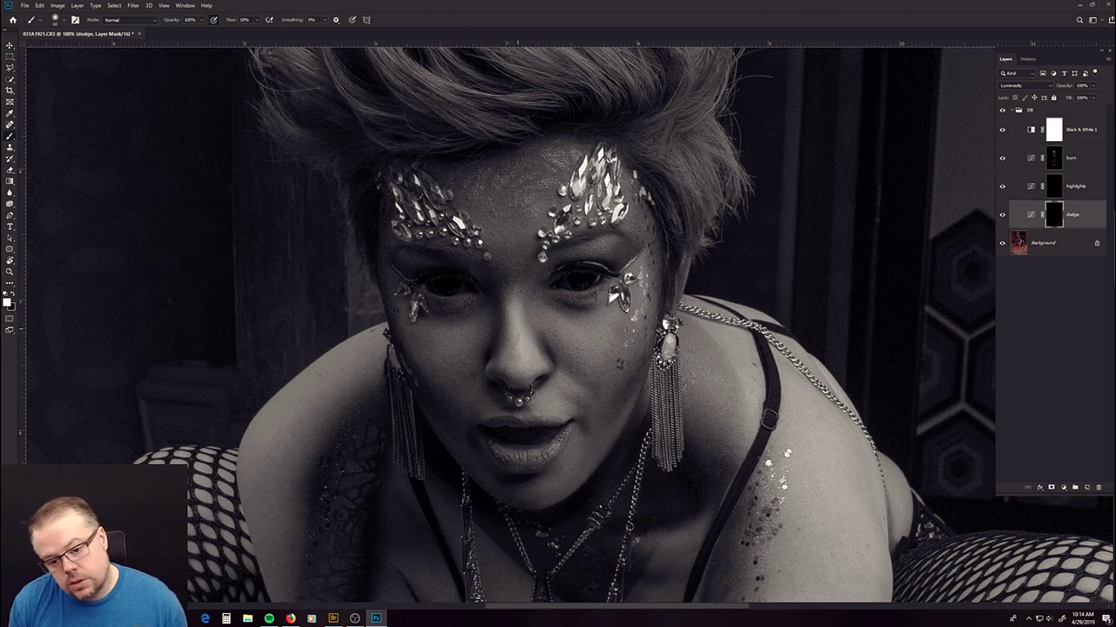
pyautogui.moveTo(542, 470)
pyautogui.mouseDown()
pyautogui.moveTo(520, 456)
pyautogui.moveTo(527, 466)
pyautogui.moveTo(502, 455)
pyautogui.moveTo(558, 438)
pyautogui.mouseUp()
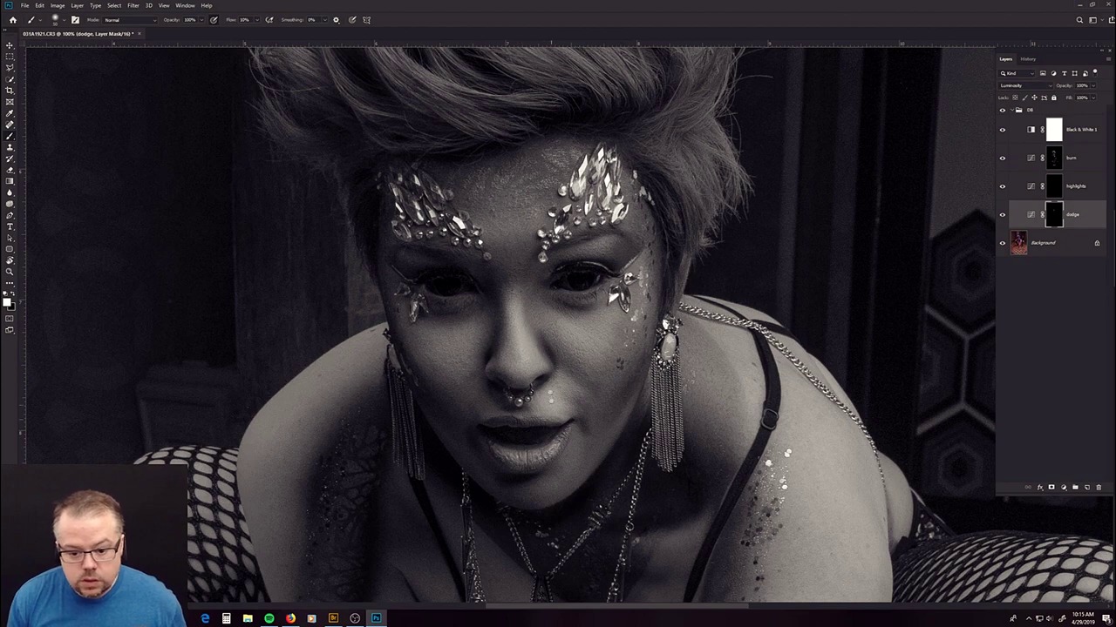
# - Dodge the lit skin on the chest and down the front arm past the elbow
pyautogui.scroll(-3, 510, 323)
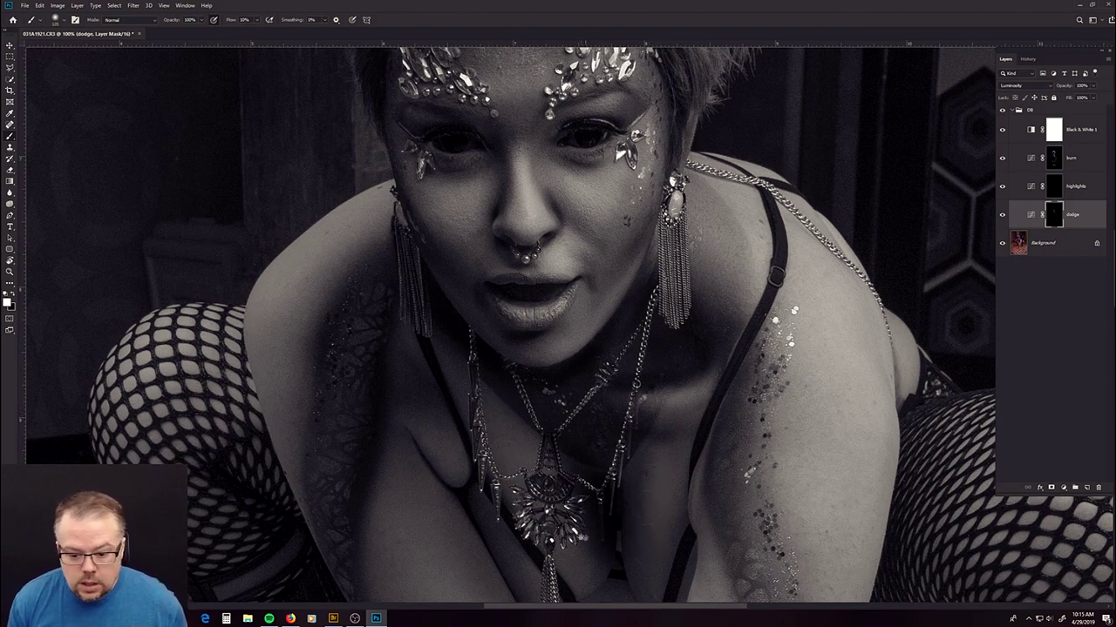
pyautogui.moveTo(537, 543); pyautogui.dragTo(525, 393)
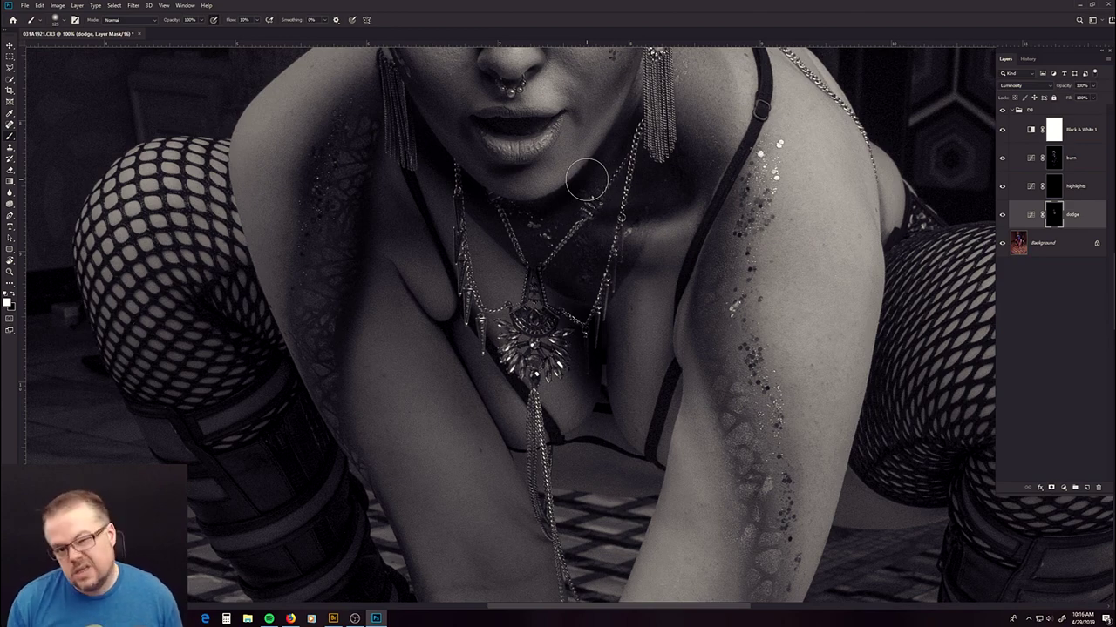
pyautogui.scroll(-6, 667, 410)
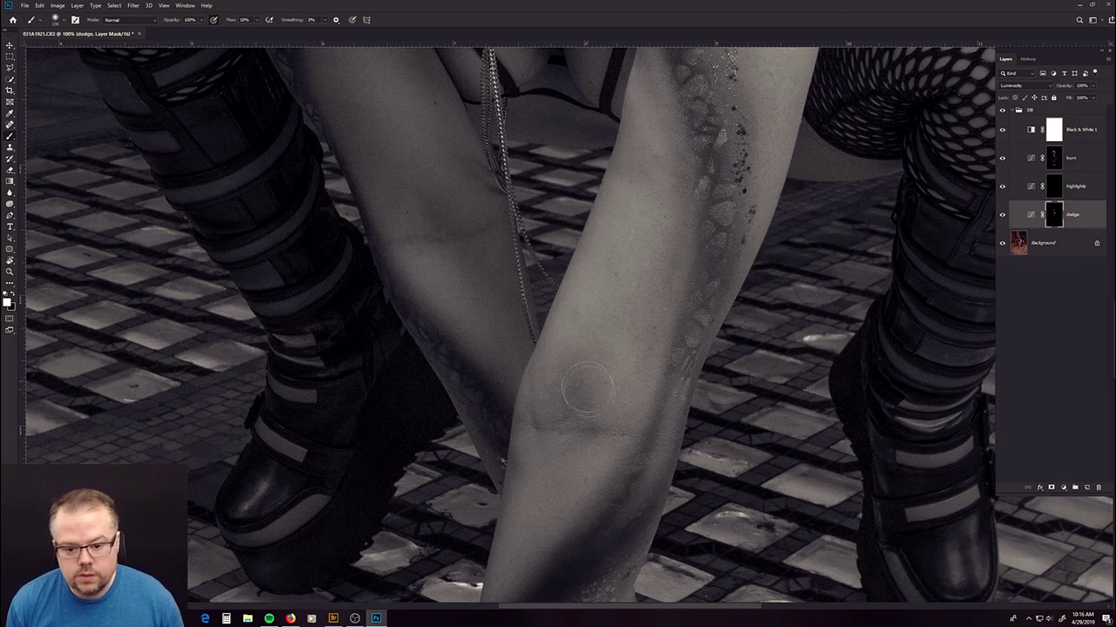
pyautogui.scroll(-5, 581, 375)
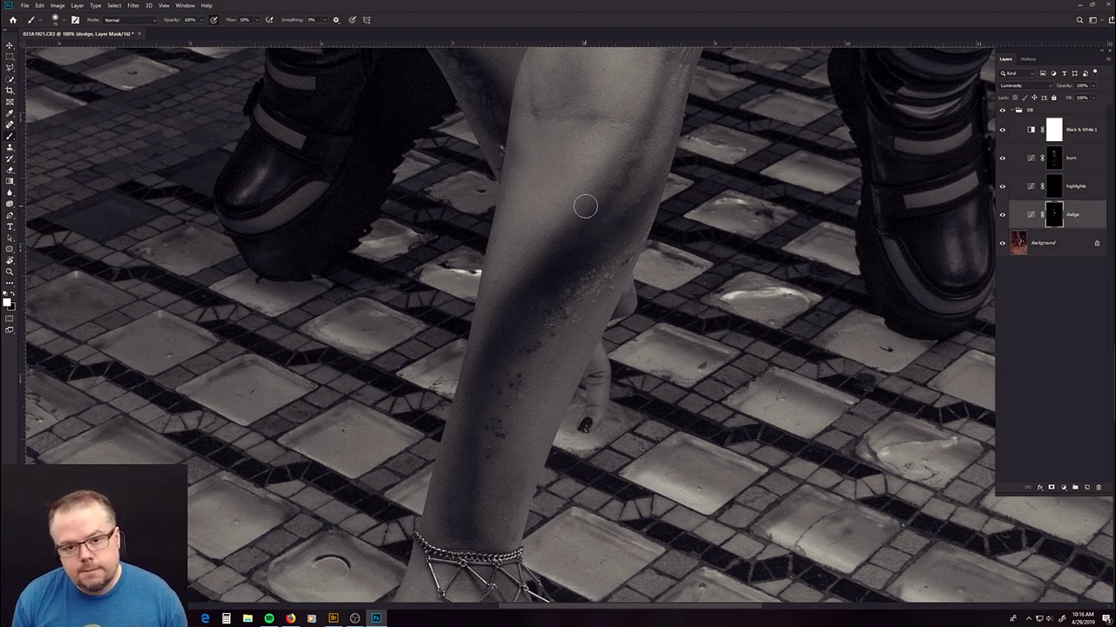
# - Dodge the light areas of the painted scale pattern from the front forearm up to the shoulder
pyautogui.scroll(4, 673, 228)
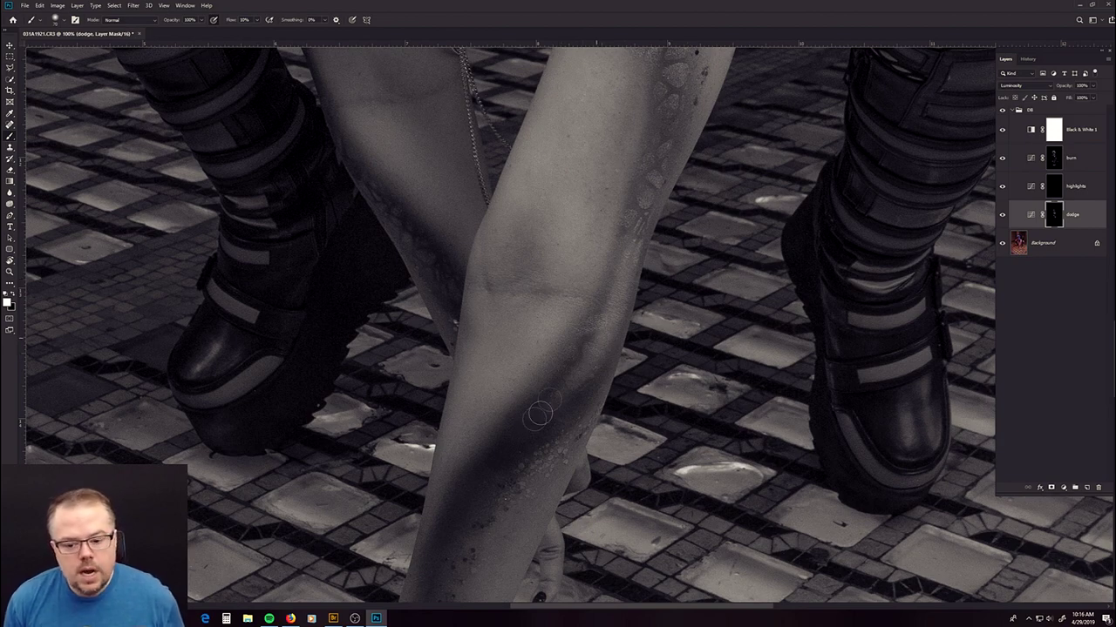
pyautogui.scroll(5, 614, 255)
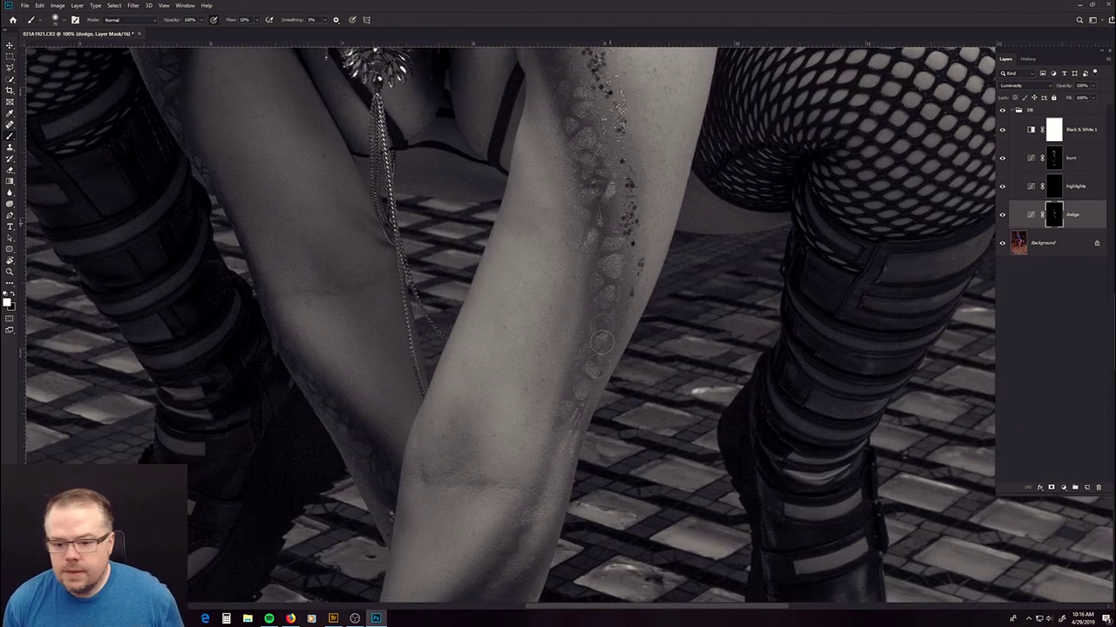
pyautogui.scroll(4, 580, 178)
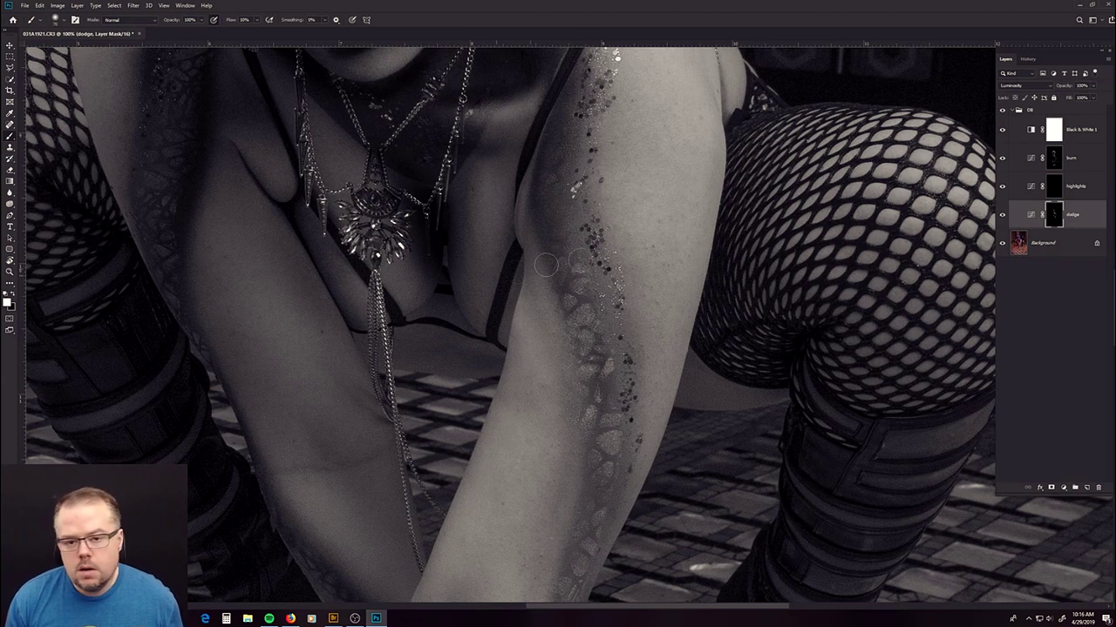
pyautogui.scroll(5, 611, 254)
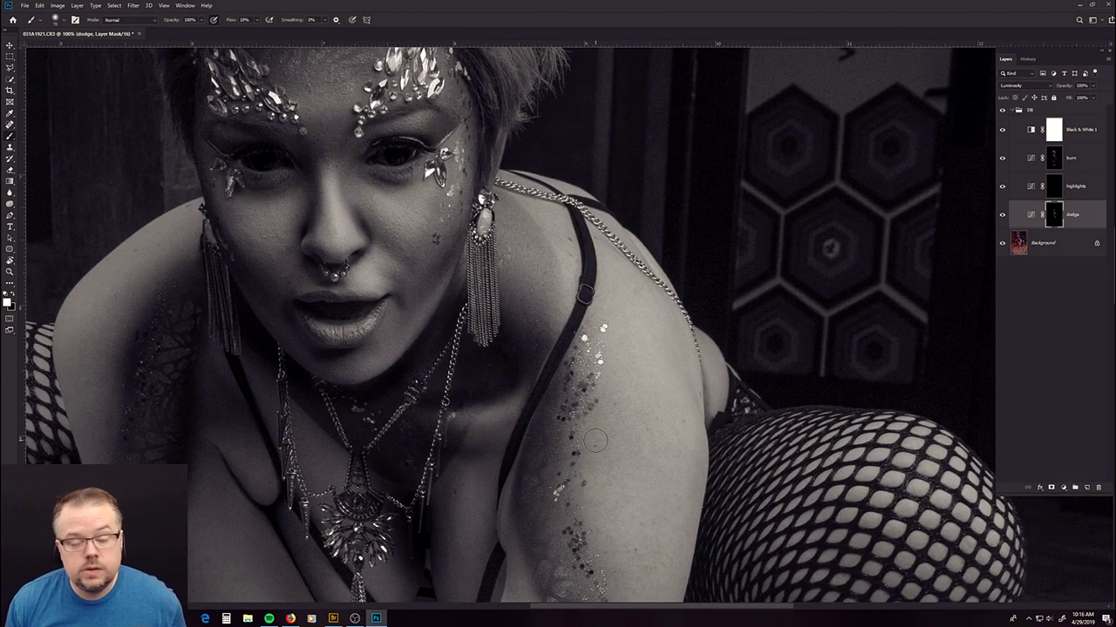
# - Dodge the lighter hair strands from the crown to the hairline and the upper forehead
pyautogui.scroll(5, 636, 222)
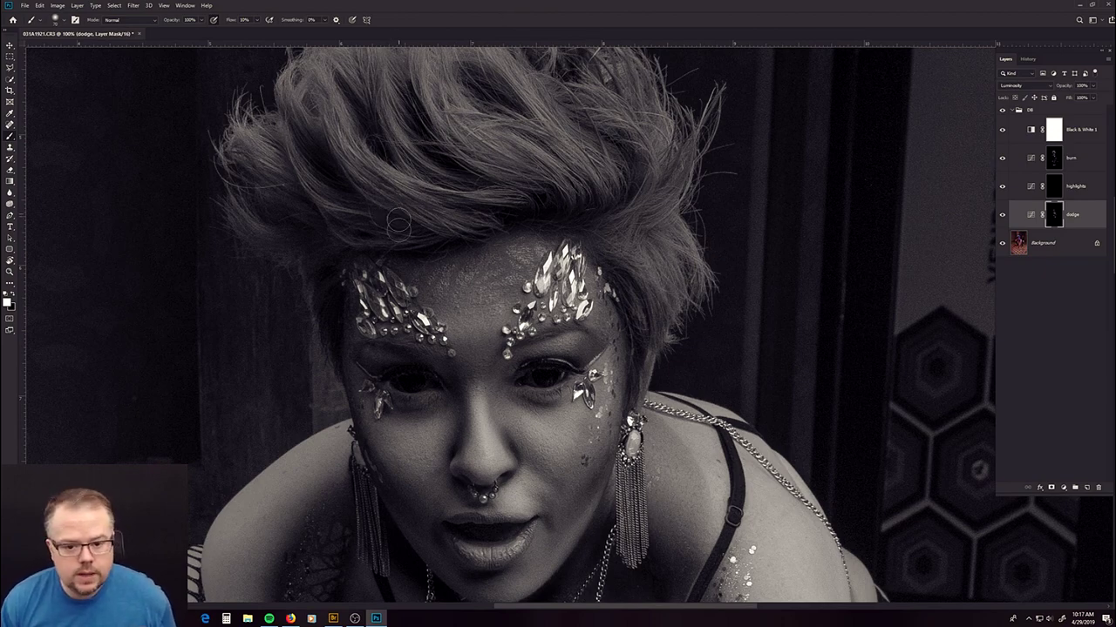
pyautogui.scroll(3, 398, 189)
pyautogui.moveTo(467, 343)
pyautogui.mouseDown()
pyautogui.moveTo(373, 266)
pyautogui.moveTo(581, 320)
pyautogui.moveTo(536, 279)
pyautogui.moveTo(462, 284)
pyautogui.moveTo(388, 351)
pyautogui.moveTo(355, 324)
pyautogui.moveTo(342, 396)
pyautogui.moveTo(459, 222)
pyautogui.moveTo(449, 224)
pyautogui.moveTo(492, 218)
pyautogui.moveTo(577, 237)
pyautogui.moveTo(623, 345)
pyautogui.moveTo(682, 372)
pyautogui.moveTo(716, 429)
pyautogui.moveTo(535, 252)
pyautogui.moveTo(503, 266)
pyautogui.mouseUp()
pyautogui.moveTo(484, 217)
pyautogui.mouseDown()
pyautogui.moveTo(447, 246)
pyautogui.moveTo(408, 141)
pyautogui.moveTo(412, 201)
pyautogui.moveTo(435, 185)
pyautogui.mouseUp()
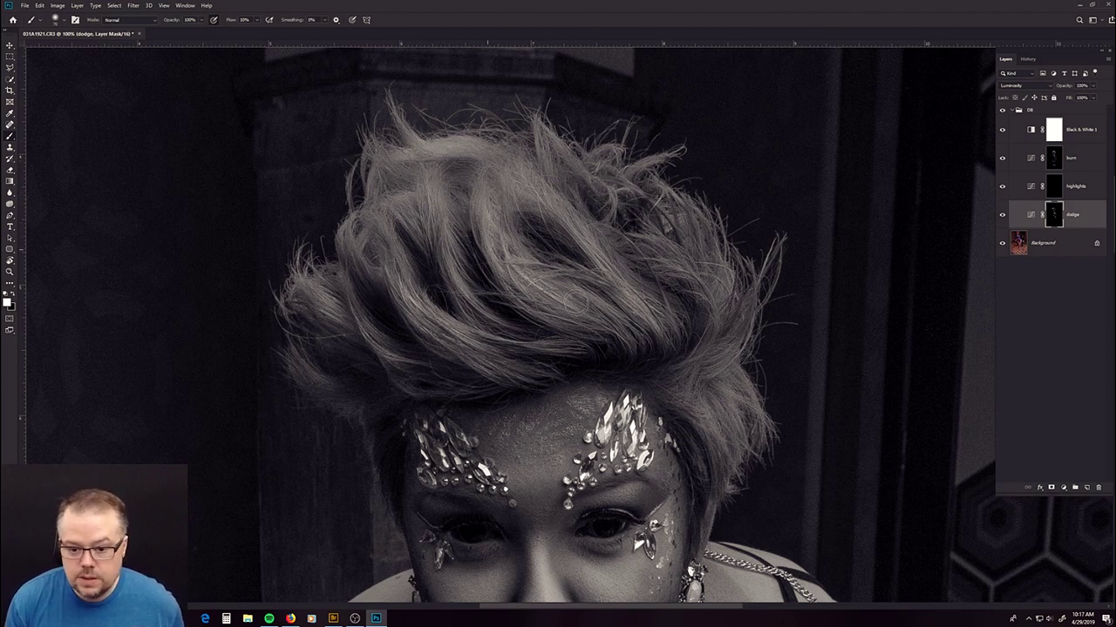
pyautogui.moveTo(636, 326)
pyautogui.mouseDown()
pyautogui.moveTo(477, 349)
pyautogui.moveTo(388, 287)
pyautogui.moveTo(646, 337)
pyautogui.moveTo(597, 278)
pyautogui.moveTo(578, 219)
pyautogui.moveTo(551, 284)
pyautogui.moveTo(448, 284)
pyautogui.moveTo(415, 366)
pyautogui.moveTo(364, 366)
pyautogui.moveTo(493, 289)
pyautogui.moveTo(568, 431)
pyautogui.moveTo(596, 408)
pyautogui.mouseUp()
pyautogui.moveTo(536, 439)
pyautogui.mouseDown()
pyautogui.moveTo(549, 410)
pyautogui.moveTo(511, 423)
pyautogui.moveTo(565, 421)
pyautogui.moveTo(568, 364)
pyautogui.moveTo(520, 398)
pyautogui.moveTo(560, 384)
pyautogui.moveTo(494, 398)
pyautogui.moveTo(601, 366)
pyautogui.moveTo(456, 409)
pyautogui.moveTo(623, 362)
pyautogui.moveTo(504, 398)
pyautogui.moveTo(538, 414)
pyautogui.moveTo(553, 405)
pyautogui.moveTo(524, 386)
pyautogui.moveTo(528, 430)
pyautogui.moveTo(541, 381)
pyautogui.moveTo(544, 409)
pyautogui.moveTo(413, 459)
pyautogui.moveTo(575, 367)
pyautogui.moveTo(442, 398)
pyautogui.moveTo(567, 424)
pyautogui.moveTo(535, 412)
pyautogui.mouseUp()
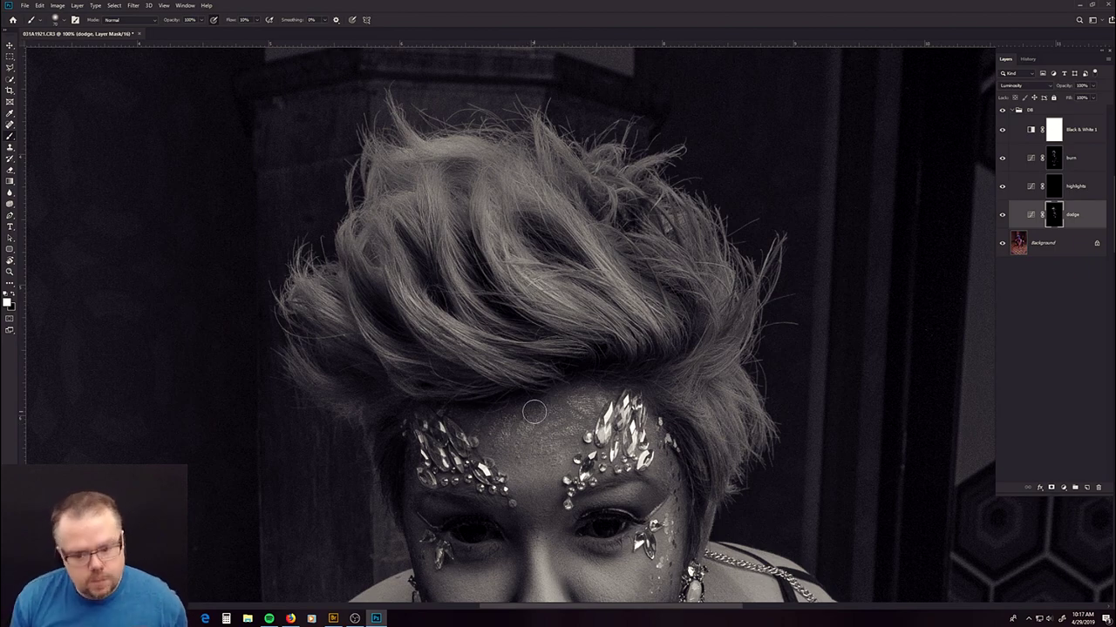
# - Use a smaller brush to dodge the skin around both eyes and along the brow
pyautogui.moveTo(619, 440); pyautogui.dragTo(610, 196)
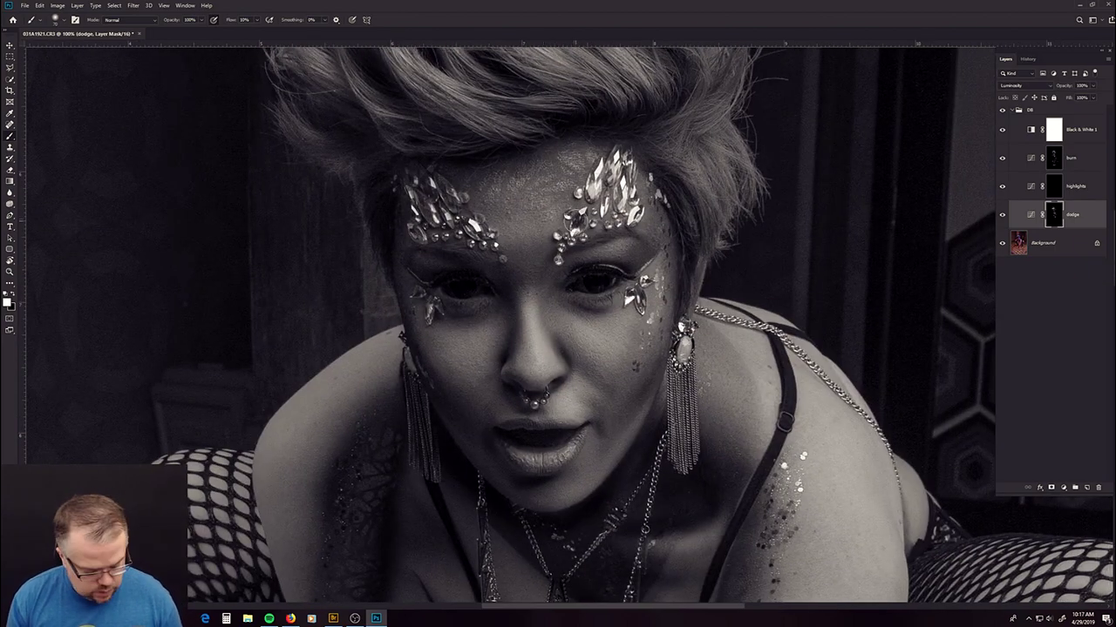
pyautogui.moveTo(602, 256)
pyautogui.mouseDown()
pyautogui.moveTo(571, 264)
pyautogui.moveTo(638, 246)
pyautogui.mouseUp()
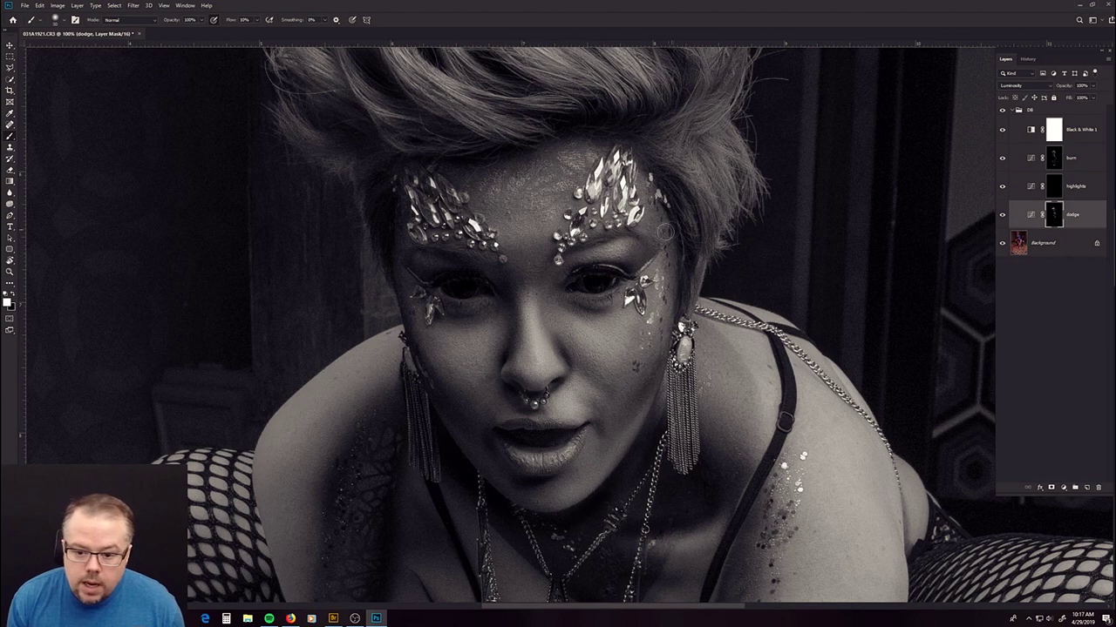
pyautogui.moveTo(405, 290)
pyautogui.mouseDown()
pyautogui.moveTo(447, 271)
pyautogui.moveTo(407, 266)
pyautogui.moveTo(486, 297)
pyautogui.mouseUp()
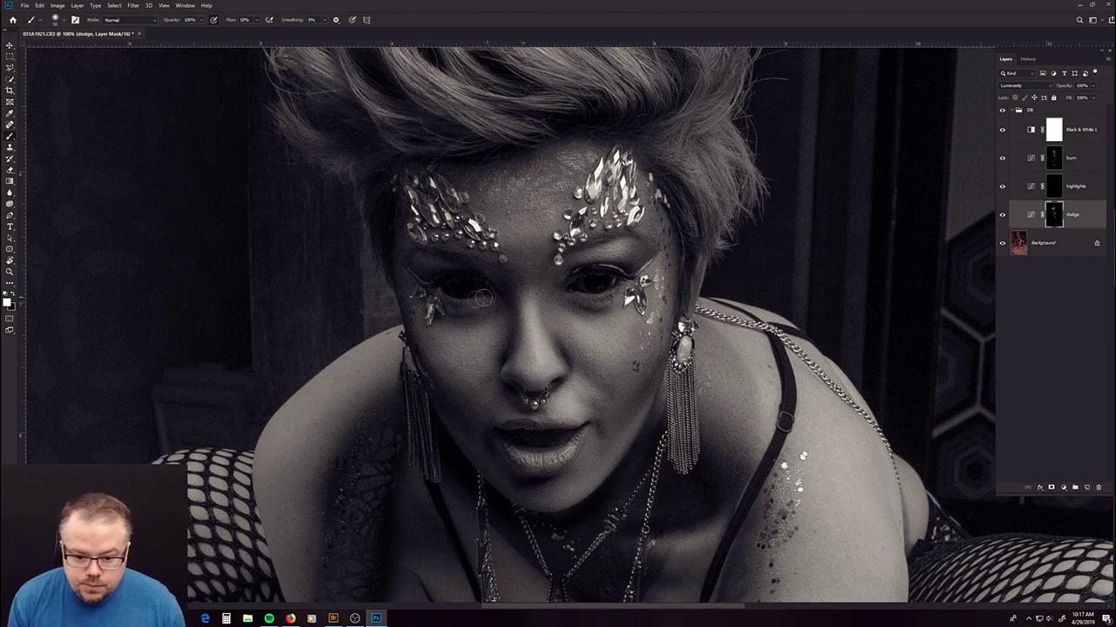
# - Use a larger brush to dodge the lit skin along the rear arm
pyautogui.moveTo(488, 567); pyautogui.dragTo(497, 242)
pyautogui.moveTo(471, 428); pyautogui.dragTo(428, 297)
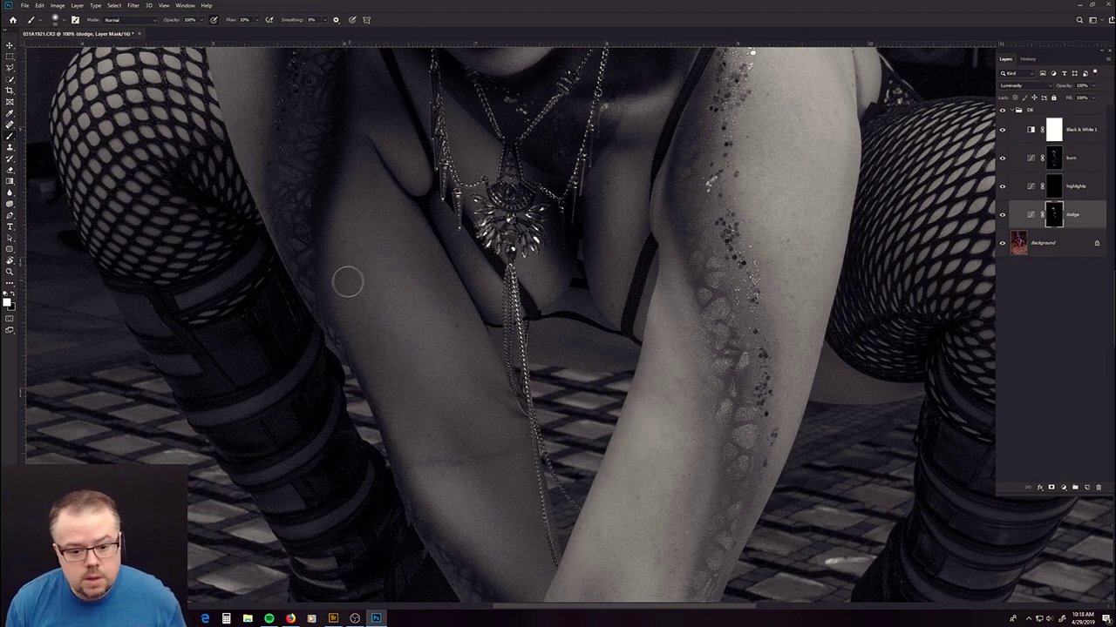
pyautogui.scroll(5, 768, 372)
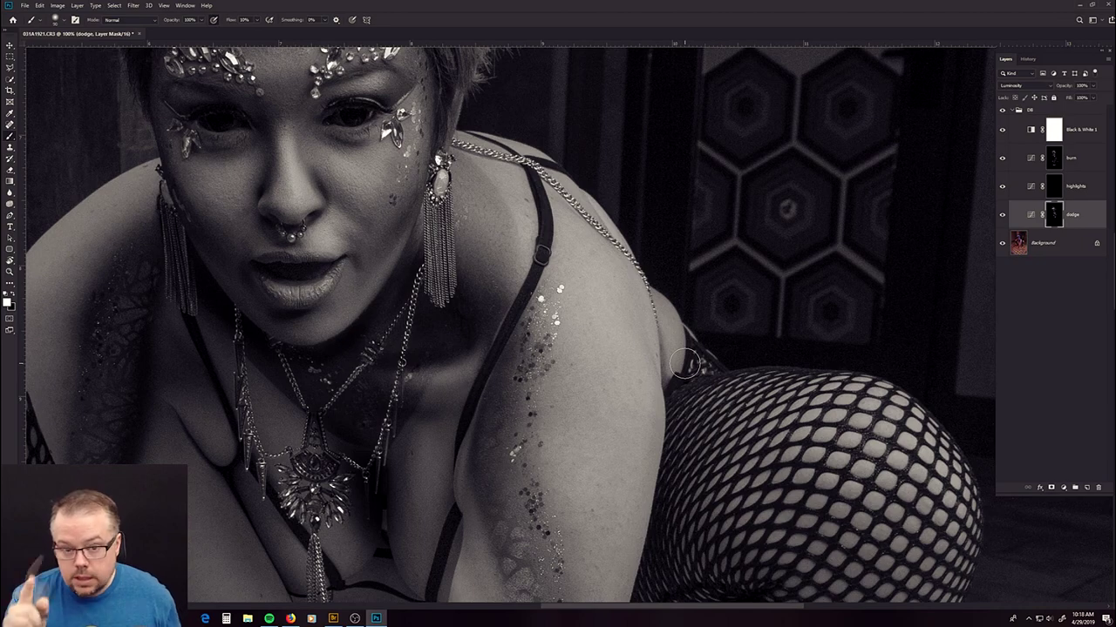
# - Review the dodging down the front arm to the hand and back up to the face
pyautogui.scroll(-8, 488, 270)
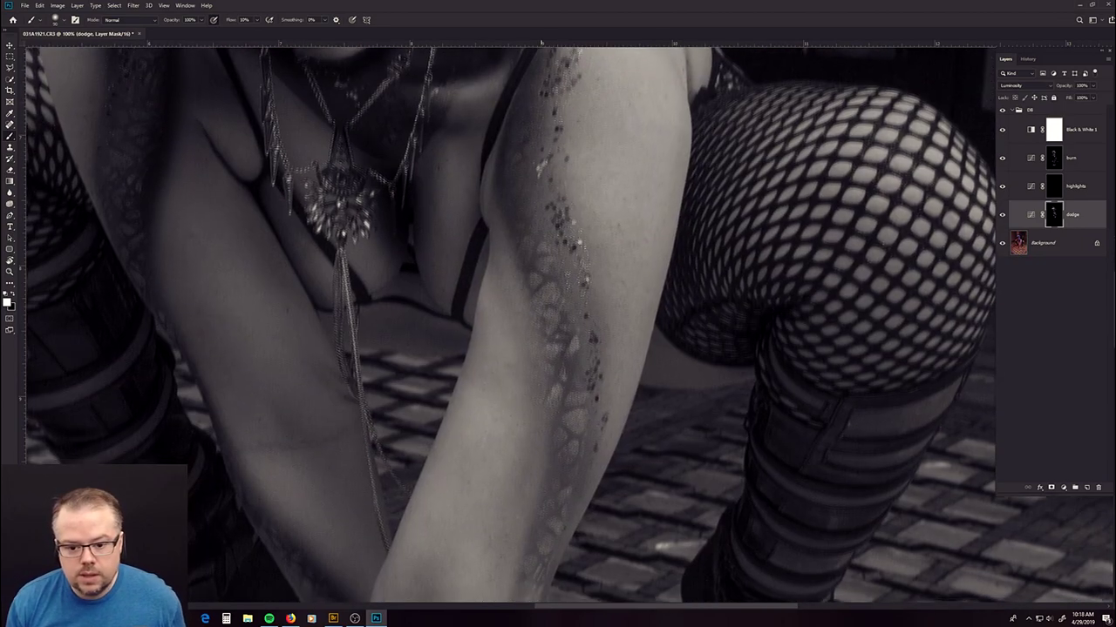
pyautogui.scroll(-10, 586, 457)
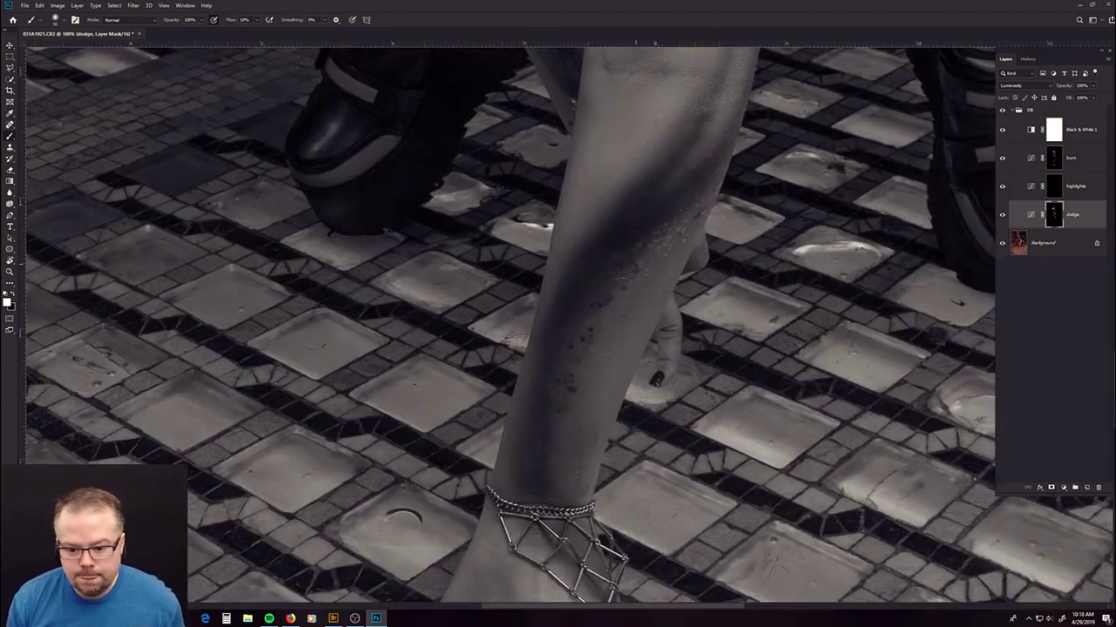
pyautogui.scroll(-4, 586, 457)
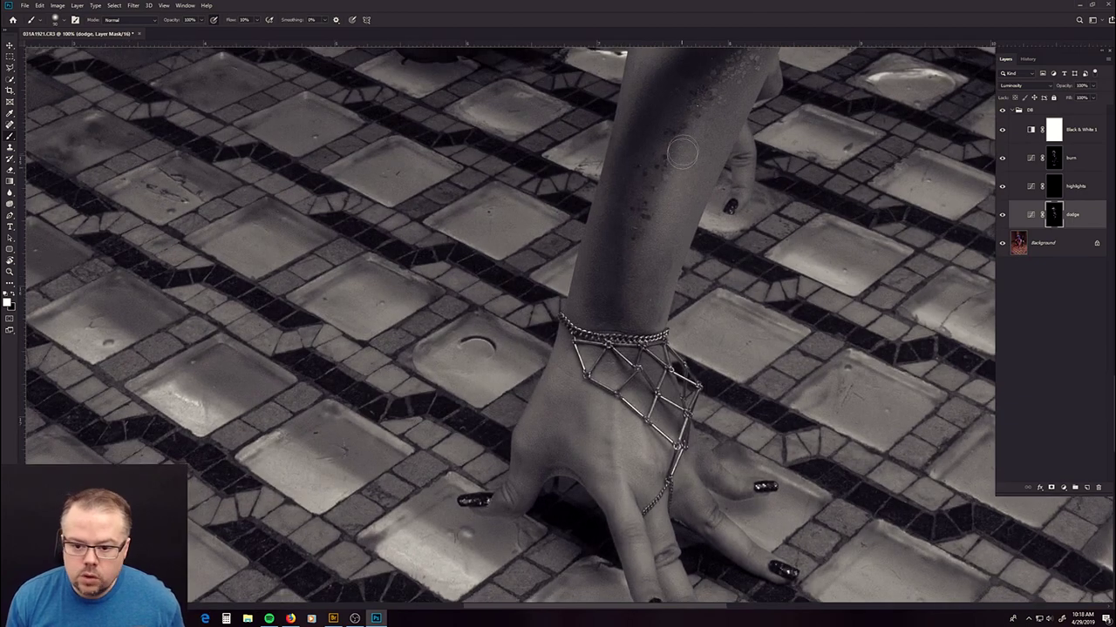
pyautogui.scroll(6, 637, 393)
pyautogui.scroll(1, 636, 392)
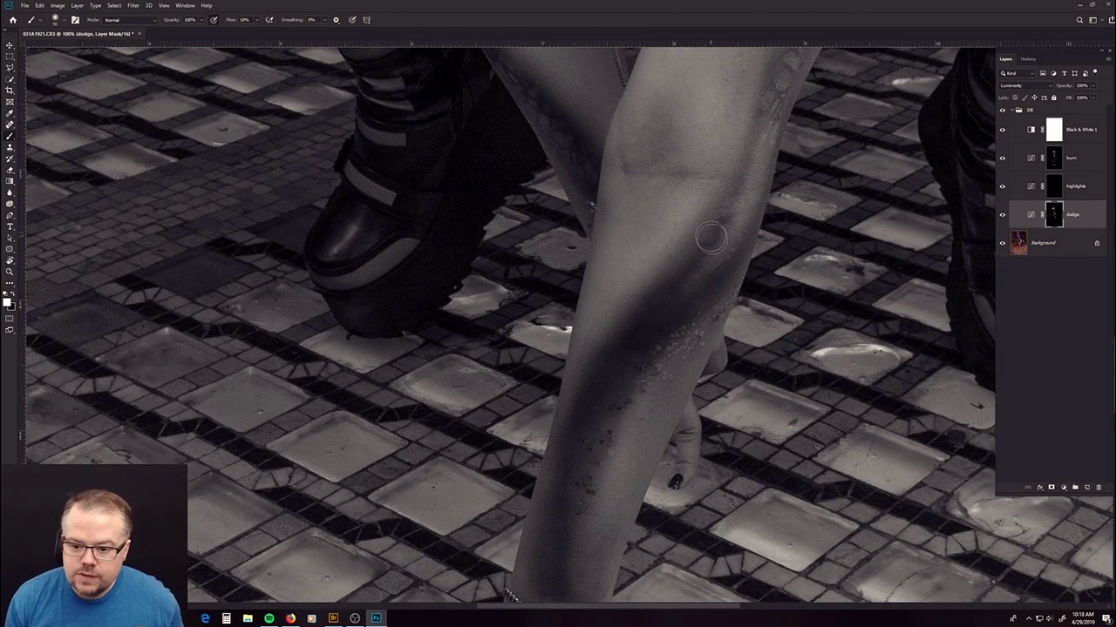
pyautogui.scroll(-10, 678, 379)
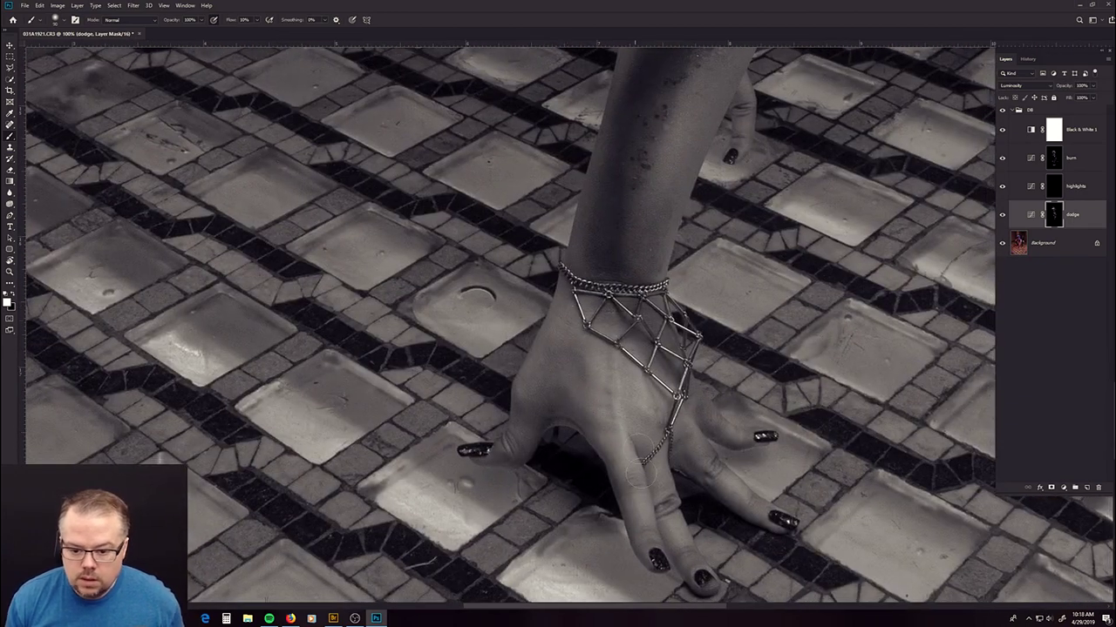
pyautogui.scroll(12, 660, 490)
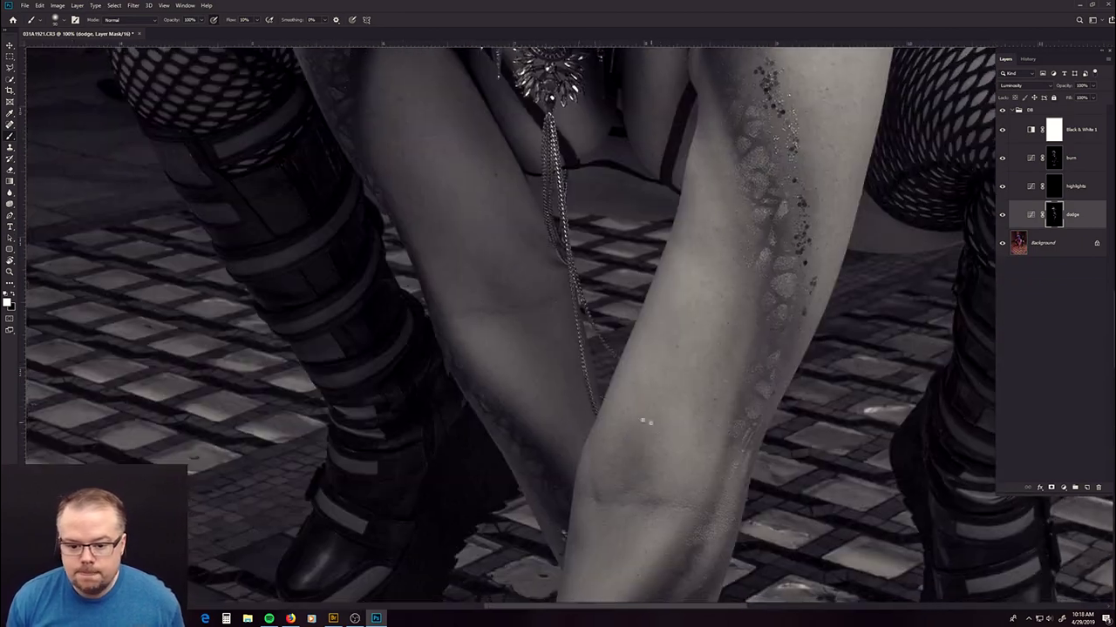
pyautogui.scroll(15, 640, 373)
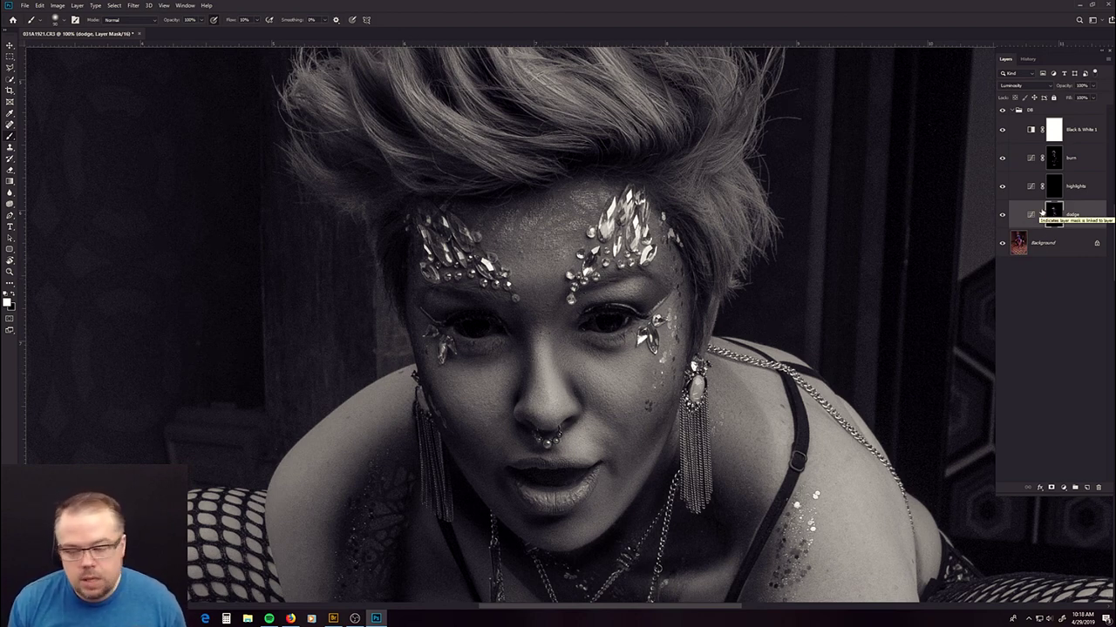
# - On the highlights layer's mask, paint over the brightest hair strands across the crown and the front waves with a small brush at 10% flow
pyautogui.click(1079, 186)
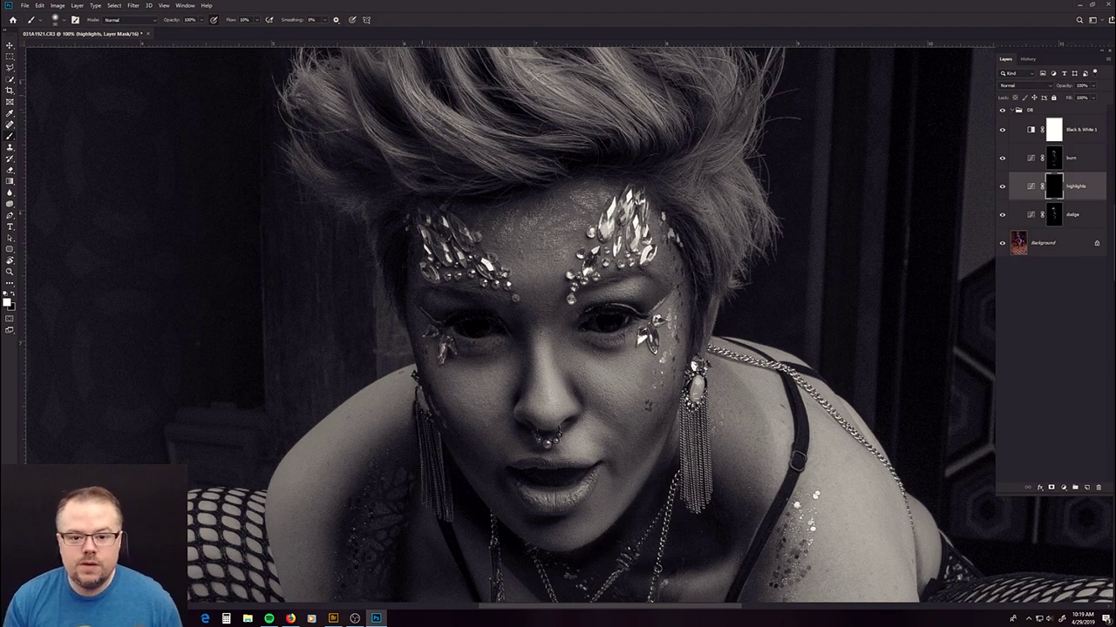
pyautogui.moveTo(523, 175); pyautogui.dragTo(571, 357)
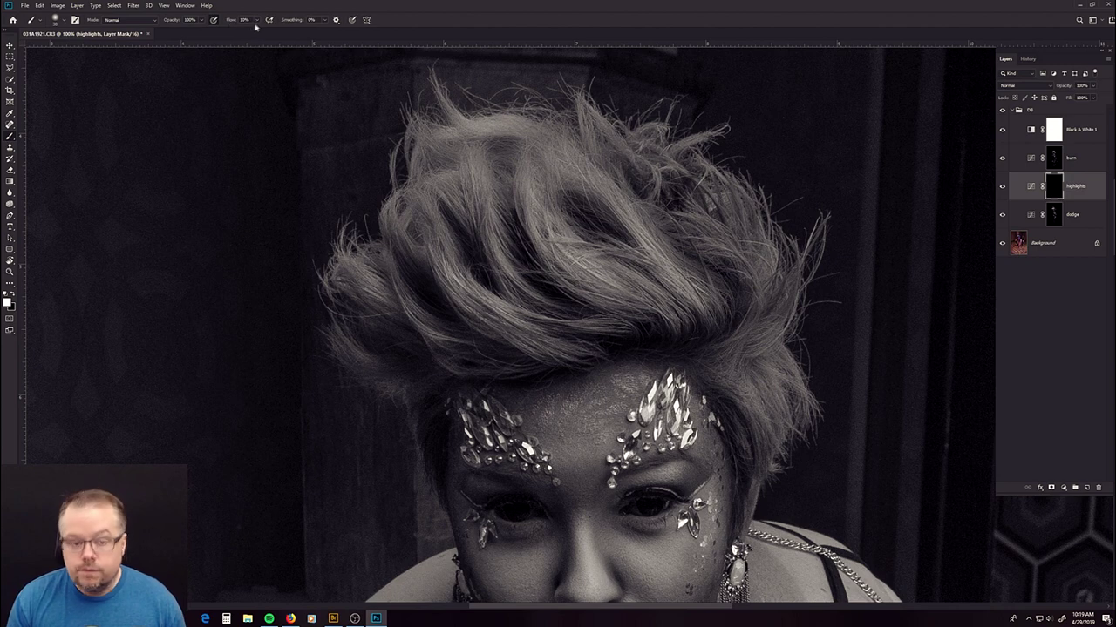
pyautogui.moveTo(478, 305)
pyautogui.mouseDown()
pyautogui.moveTo(483, 314)
pyautogui.moveTo(445, 275)
pyautogui.moveTo(558, 340)
pyautogui.mouseUp()
pyautogui.moveTo(546, 227)
pyautogui.mouseDown()
pyautogui.moveTo(465, 216)
pyautogui.moveTo(501, 208)
pyautogui.mouseUp()
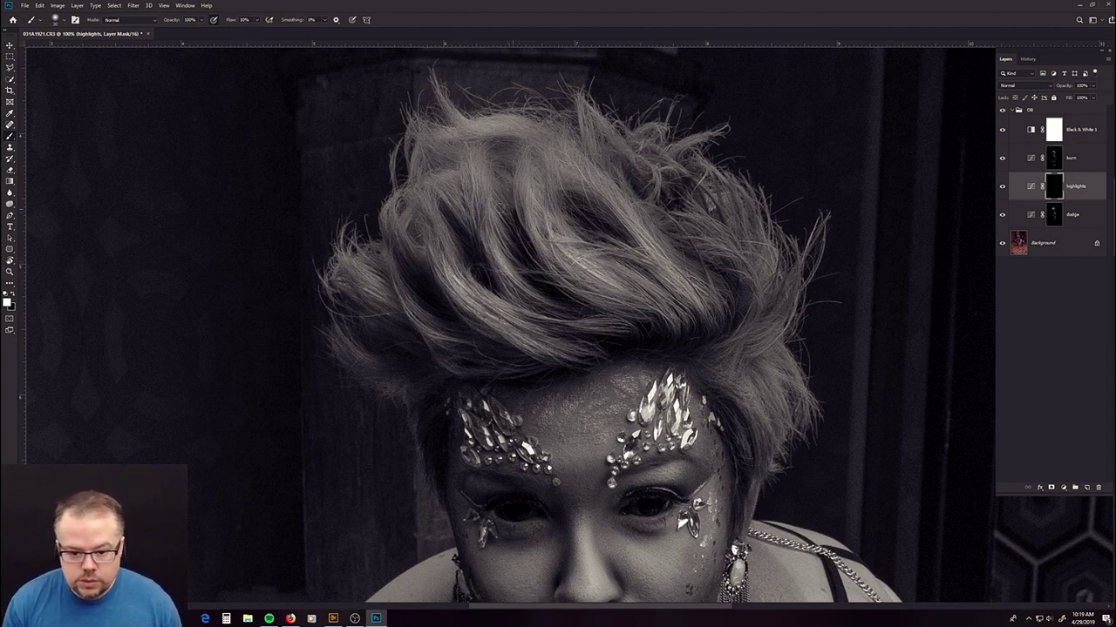
pyautogui.moveTo(458, 352); pyautogui.dragTo(438, 318)
pyautogui.moveTo(689, 284)
pyautogui.mouseDown()
pyautogui.moveTo(602, 186)
pyautogui.moveTo(664, 272)
pyautogui.moveTo(571, 178)
pyautogui.moveTo(525, 155)
pyautogui.moveTo(482, 247)
pyautogui.moveTo(461, 224)
pyautogui.moveTo(467, 148)
pyautogui.moveTo(520, 138)
pyautogui.moveTo(558, 156)
pyautogui.moveTo(495, 154)
pyautogui.moveTo(535, 199)
pyautogui.mouseUp()
pyautogui.moveTo(515, 306)
pyautogui.mouseDown()
pyautogui.moveTo(558, 353)
pyautogui.moveTo(628, 328)
pyautogui.mouseUp()
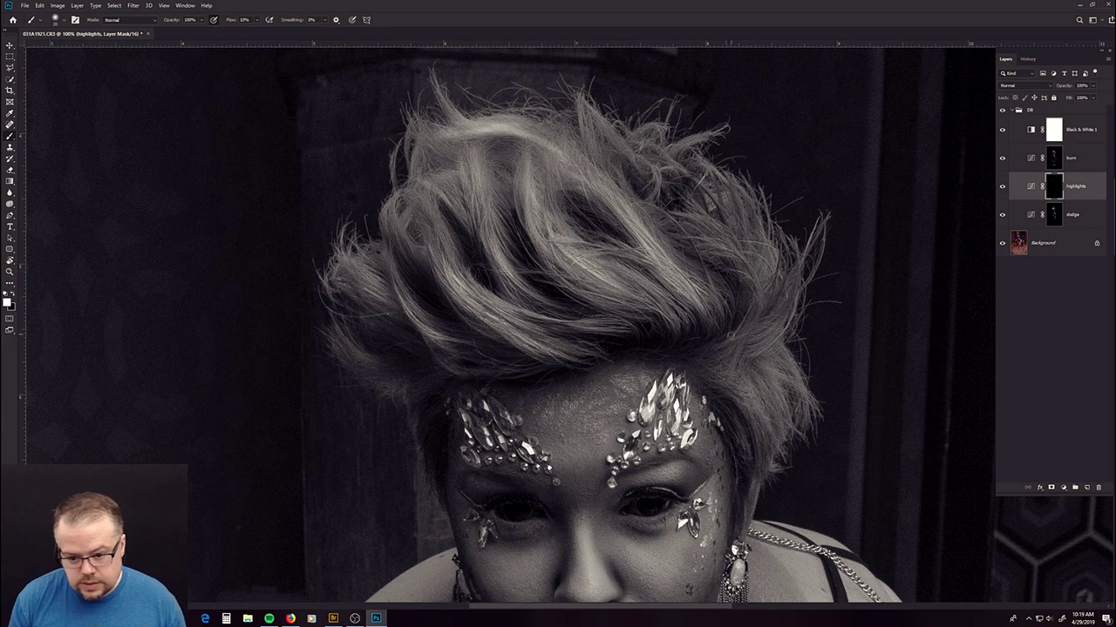
# - On the highlights layer's mask, paint over the lips, nose and collarbone with a small brush at 10% flow
pyautogui.moveTo(755, 406)
pyautogui.mouseDown()
pyautogui.moveTo(755, 360)
pyautogui.moveTo(784, 305)
pyautogui.moveTo(755, 361)
pyautogui.moveTo(735, 348)
pyautogui.moveTo(797, 287)
pyautogui.moveTo(790, 310)
pyautogui.moveTo(664, 295)
pyautogui.mouseUp()
pyautogui.moveTo(672, 438); pyautogui.dragTo(598, 163)
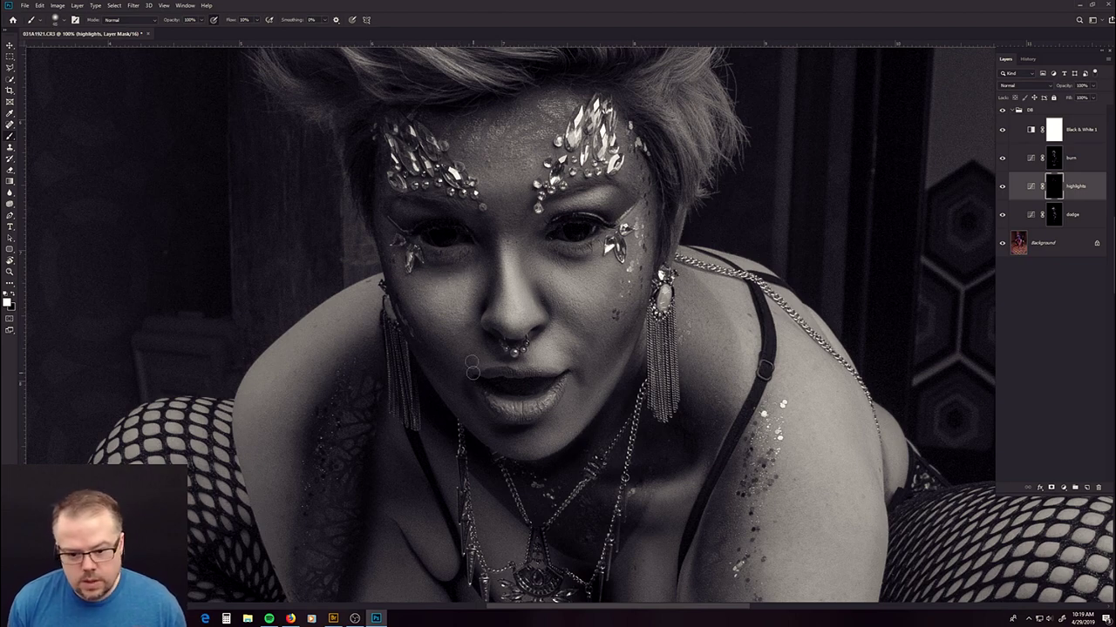
pyautogui.moveTo(514, 413); pyautogui.dragTo(521, 407)
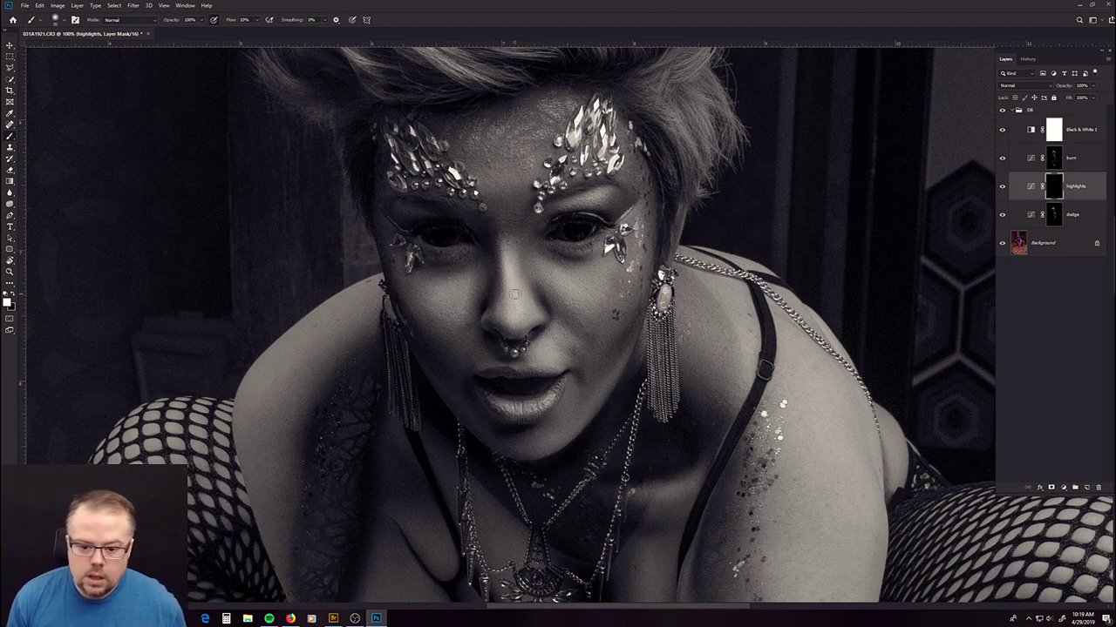
pyautogui.scroll(-3, 513, 293)
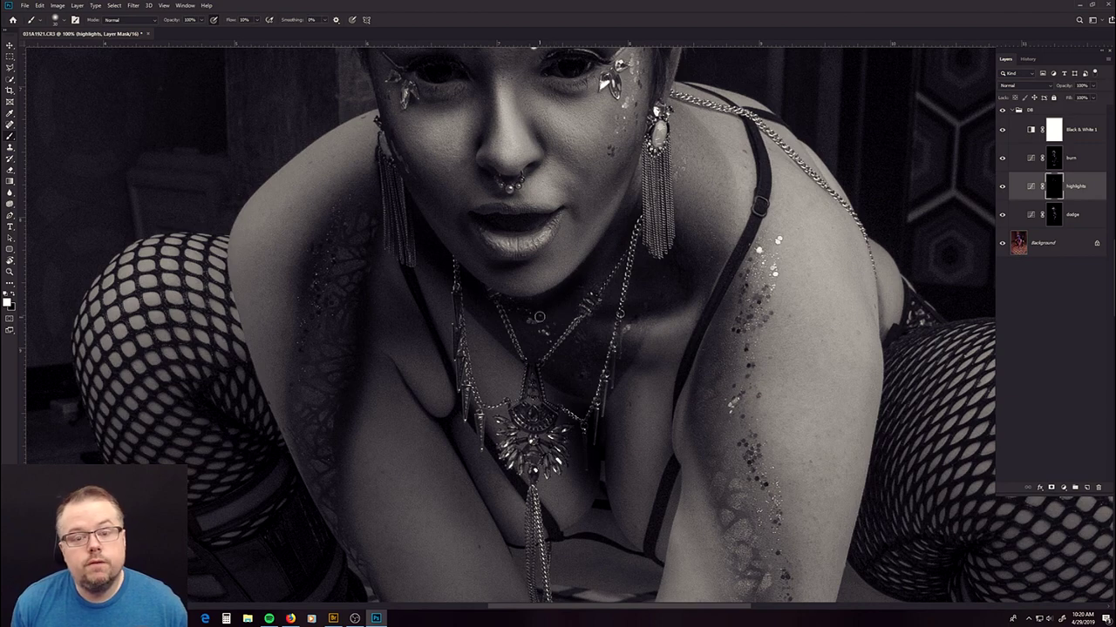
pyautogui.moveTo(694, 315)
pyautogui.mouseDown()
pyautogui.moveTo(653, 326)
pyautogui.moveTo(564, 305)
pyautogui.mouseUp()
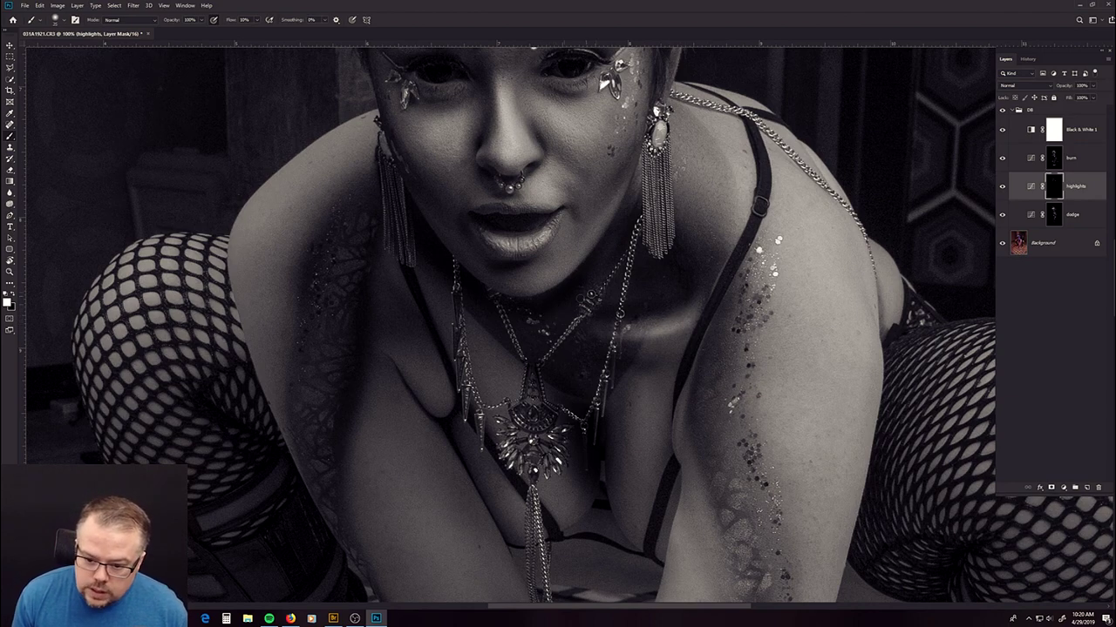
# - Use a larger brush to paint highlights along the lit skin of the arms, from the shoulder down to the forearm
pyautogui.scroll(-5, 564, 305)
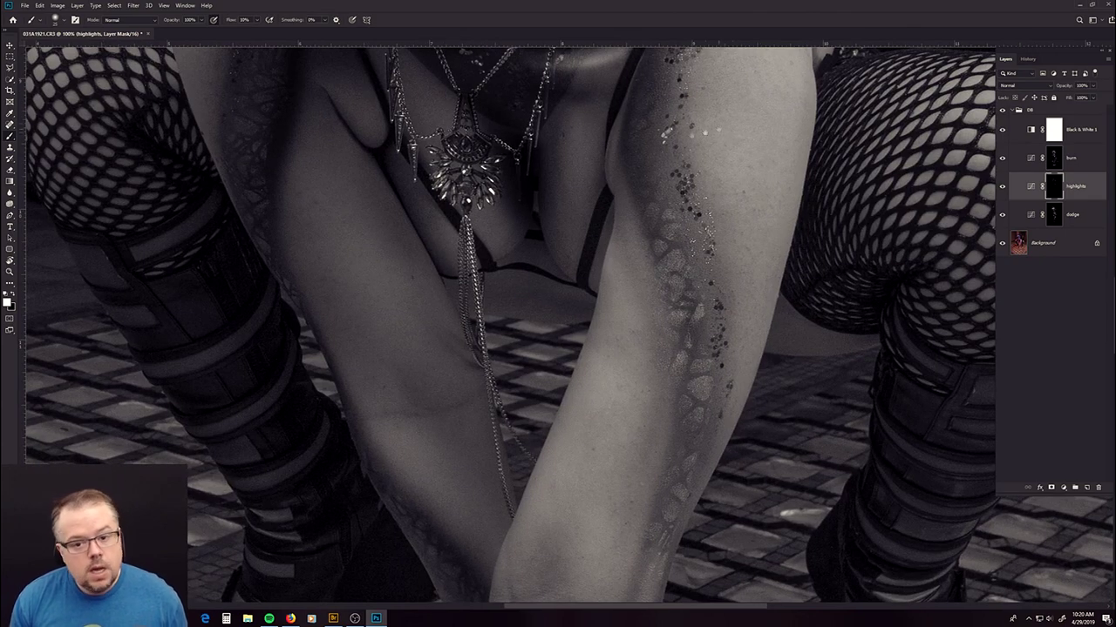
pyautogui.scroll(5, 609, 265)
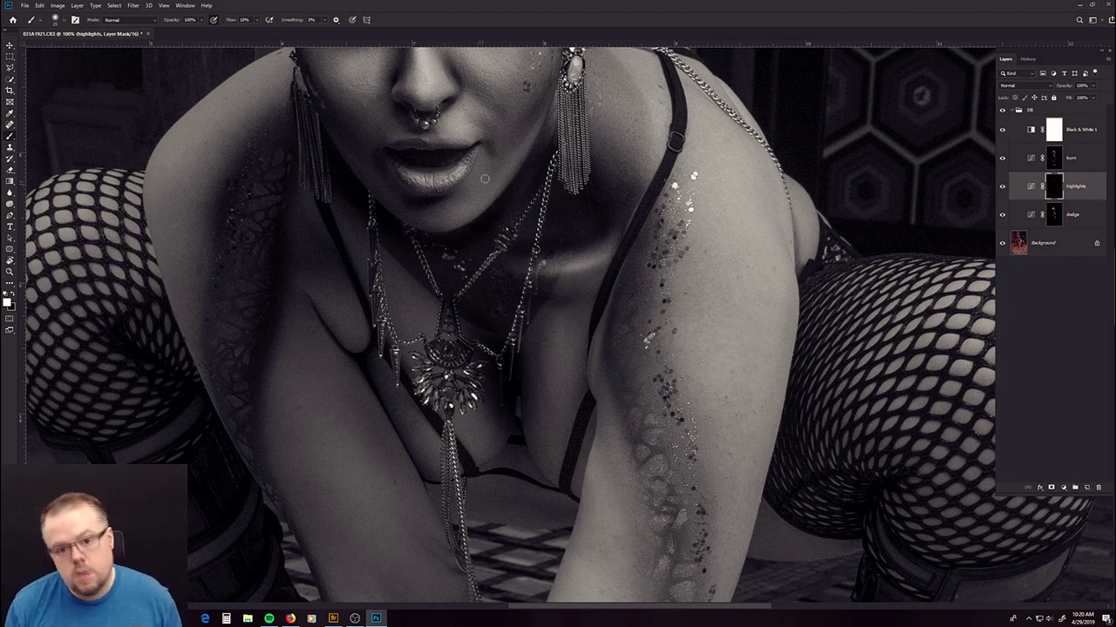
pyautogui.scroll(-3, 374, 444)
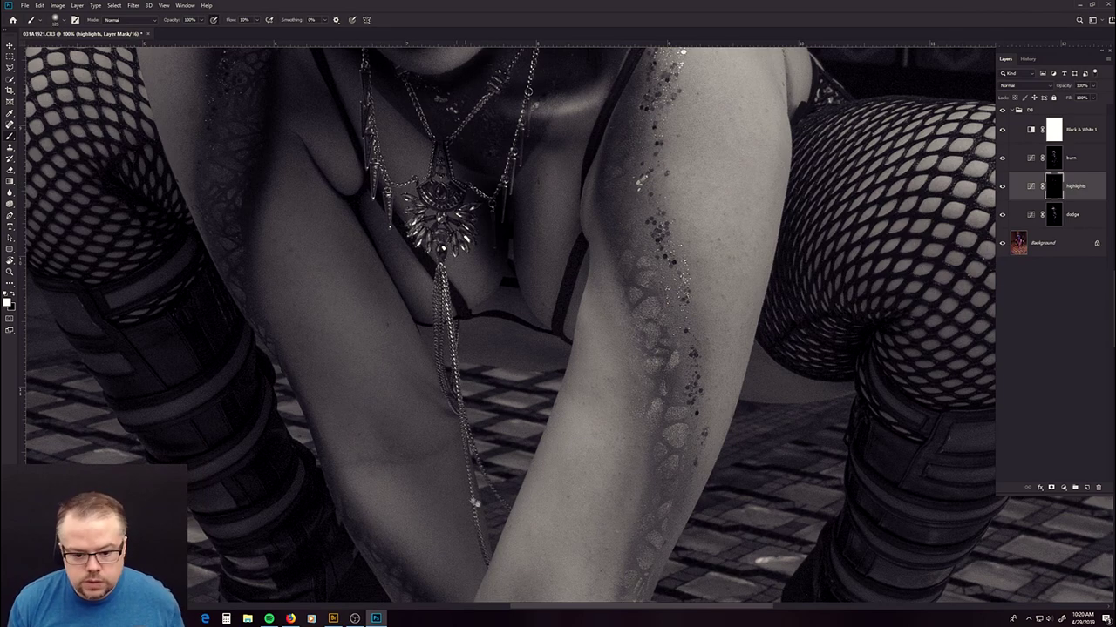
pyautogui.scroll(-3, 574, 229)
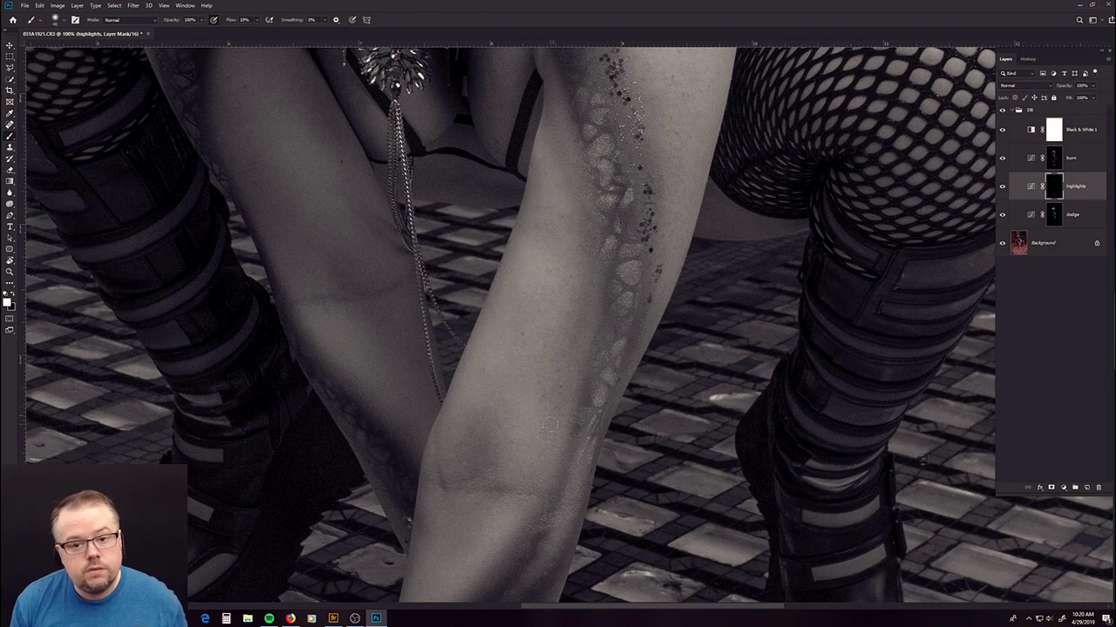
pyautogui.moveTo(522, 515); pyautogui.dragTo(511, 331)
pyautogui.scroll(-8, 517, 427)
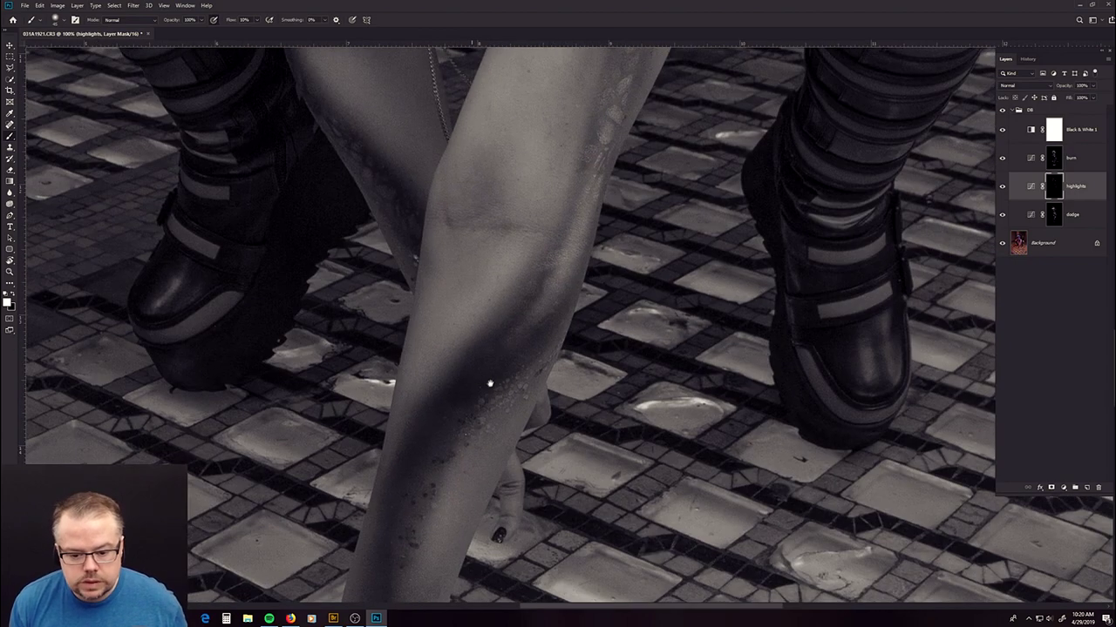
pyautogui.scroll(-3, 527, 499)
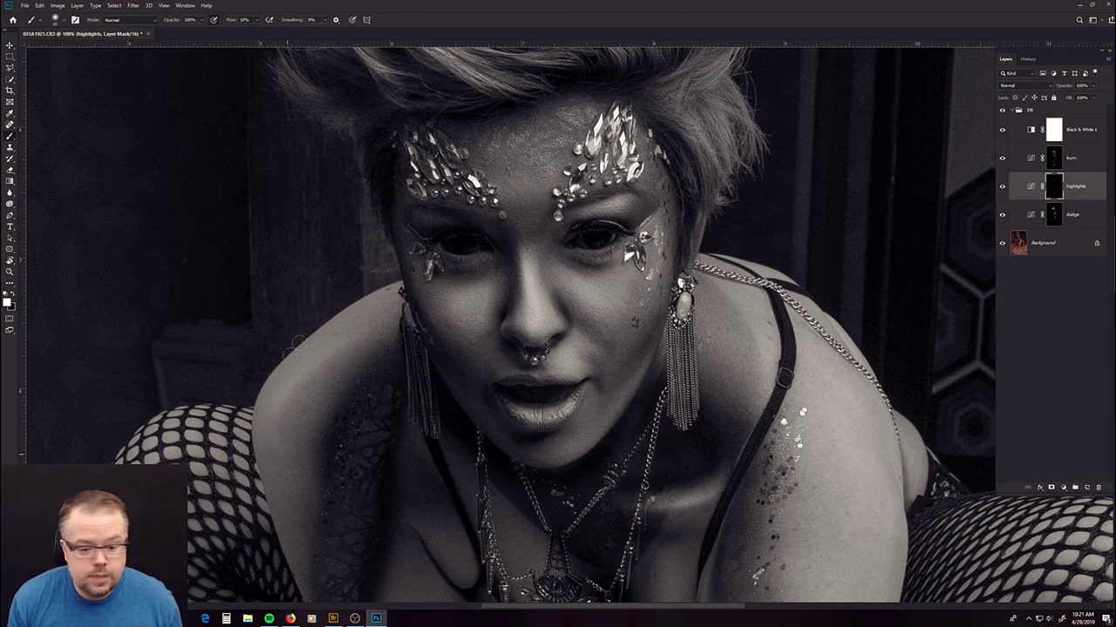
# - Check the highlights across the hair, face and whole figure, and hide the Black & White 1 layer to restore colour
pyautogui.scroll(10, 503, 238)
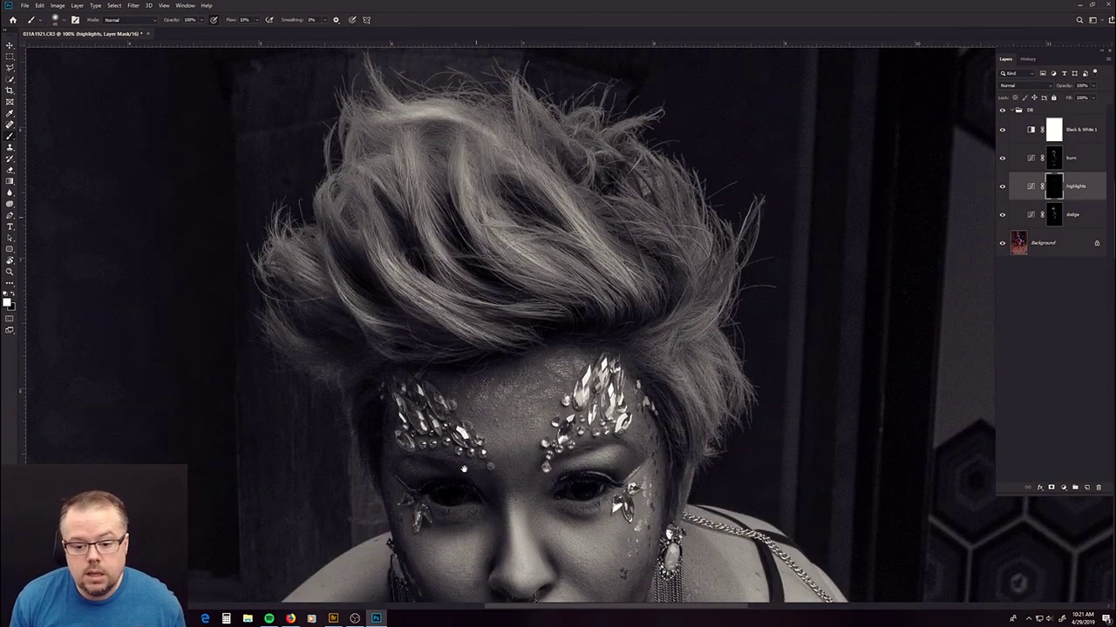
pyautogui.scroll(-10, 530, 503)
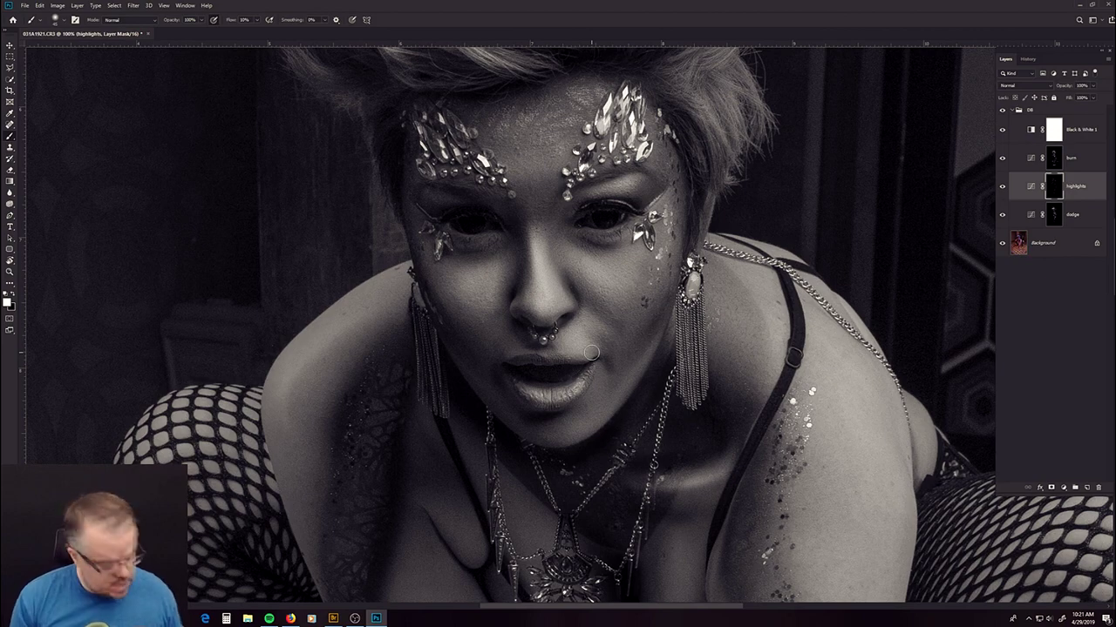
pyautogui.hotkey('ctrl', '0')
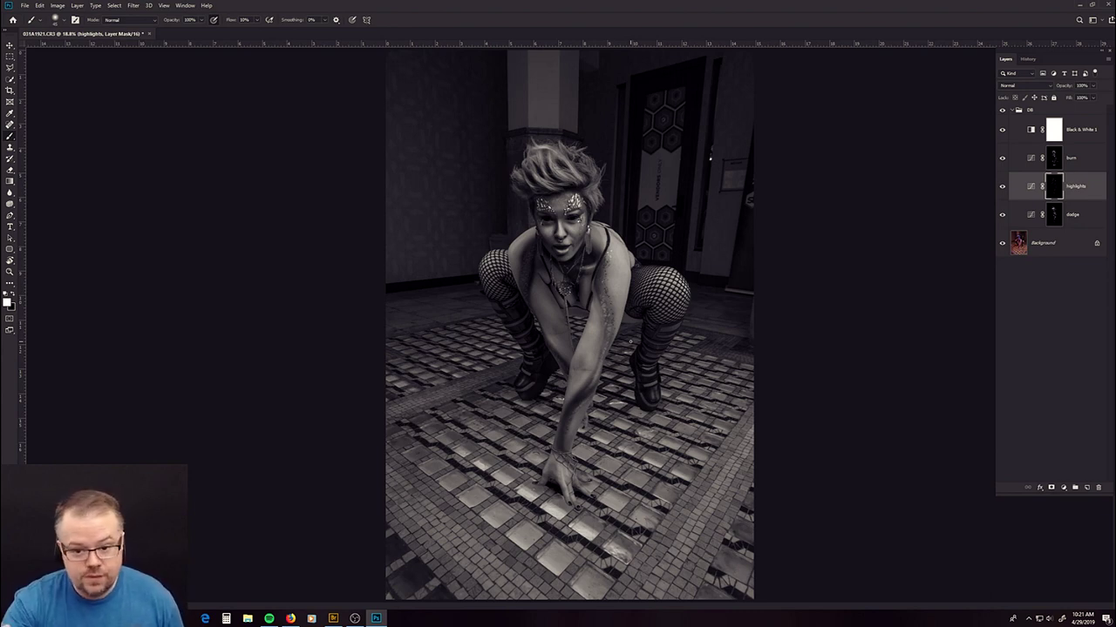
pyautogui.press('z')
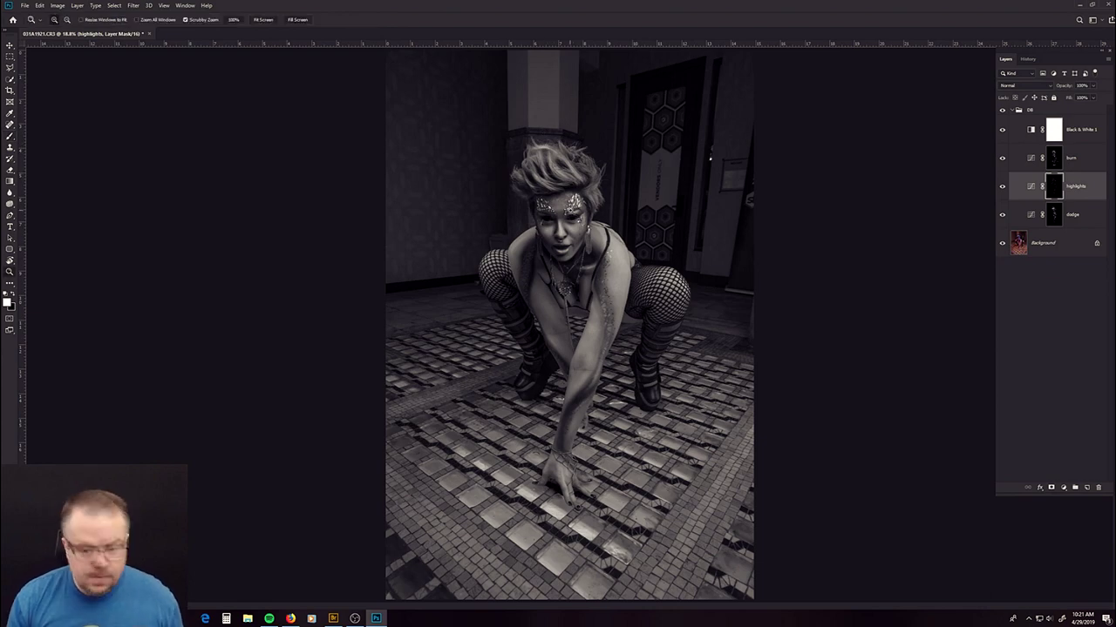
pyautogui.moveTo(566, 212); pyautogui.dragTo(610, 212)
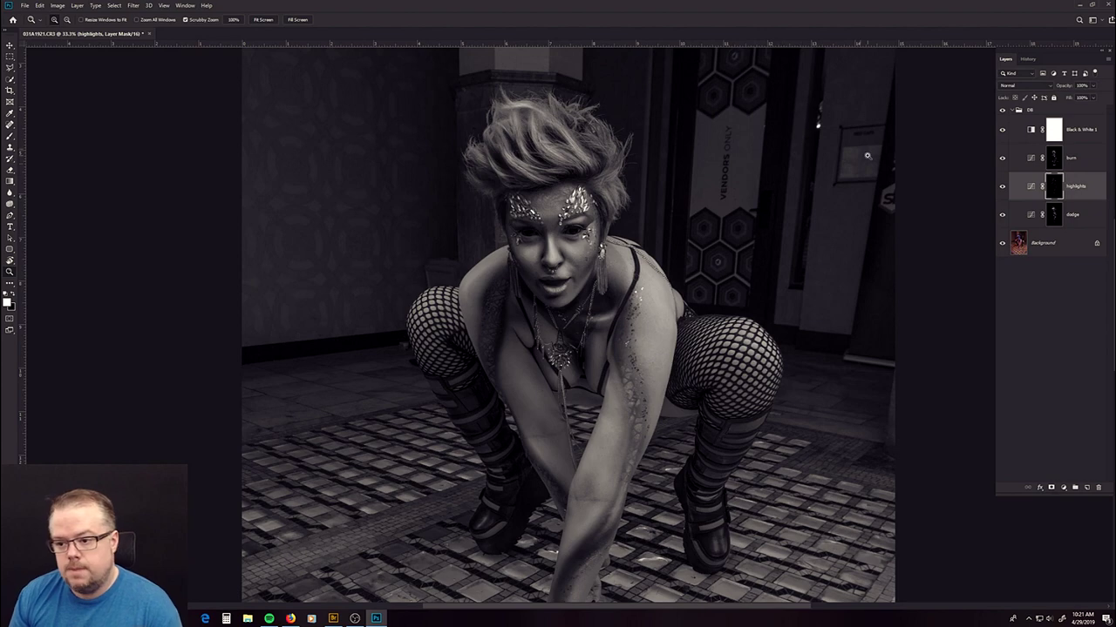
pyautogui.click(1002, 130)
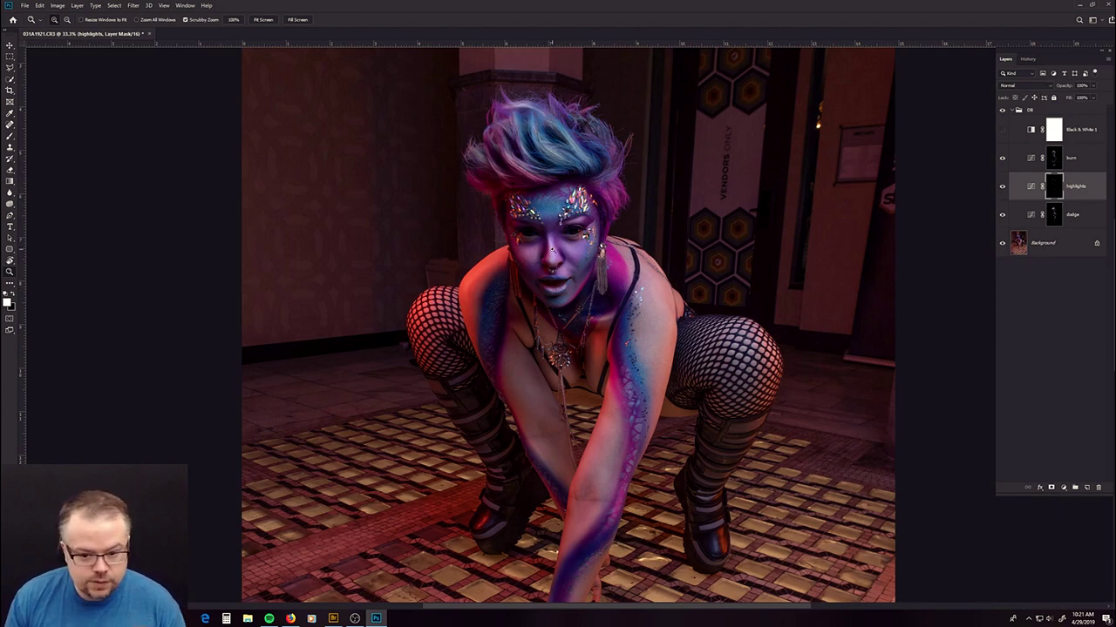
# - Compare the portrait with and without the DB group's dodging and burning, focusing on the hair and face
pyautogui.scroll(1, 550, 235)
pyautogui.scroll(1, 561, 216)
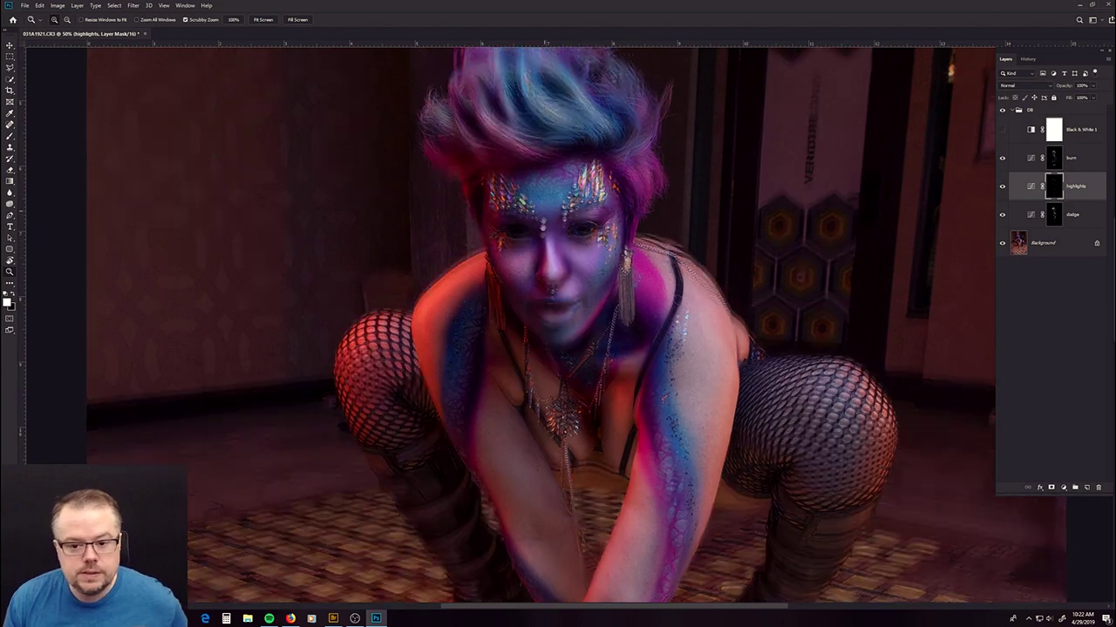
pyautogui.scroll(-1, 562, 216)
pyautogui.scroll(1, 549, 253)
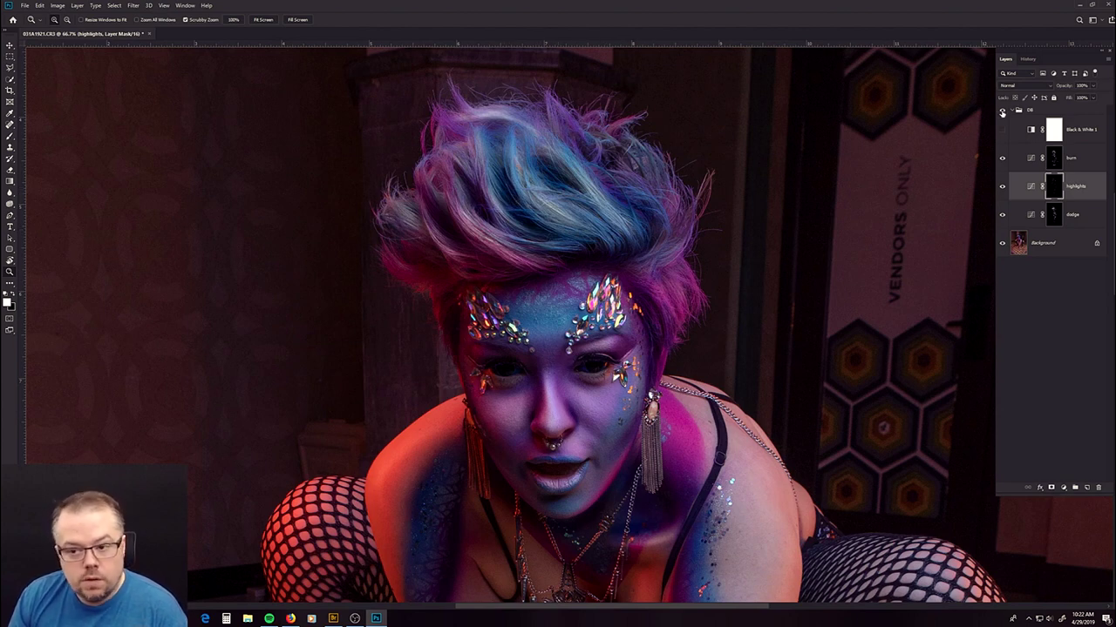
pyautogui.click(1001, 112)
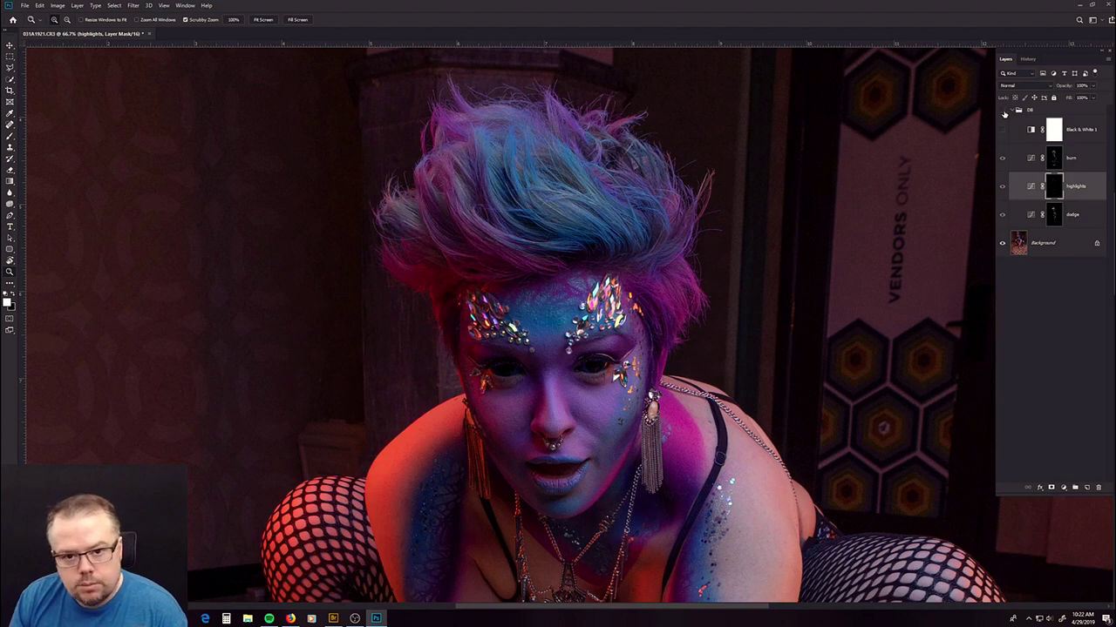
pyautogui.click(1003, 111)
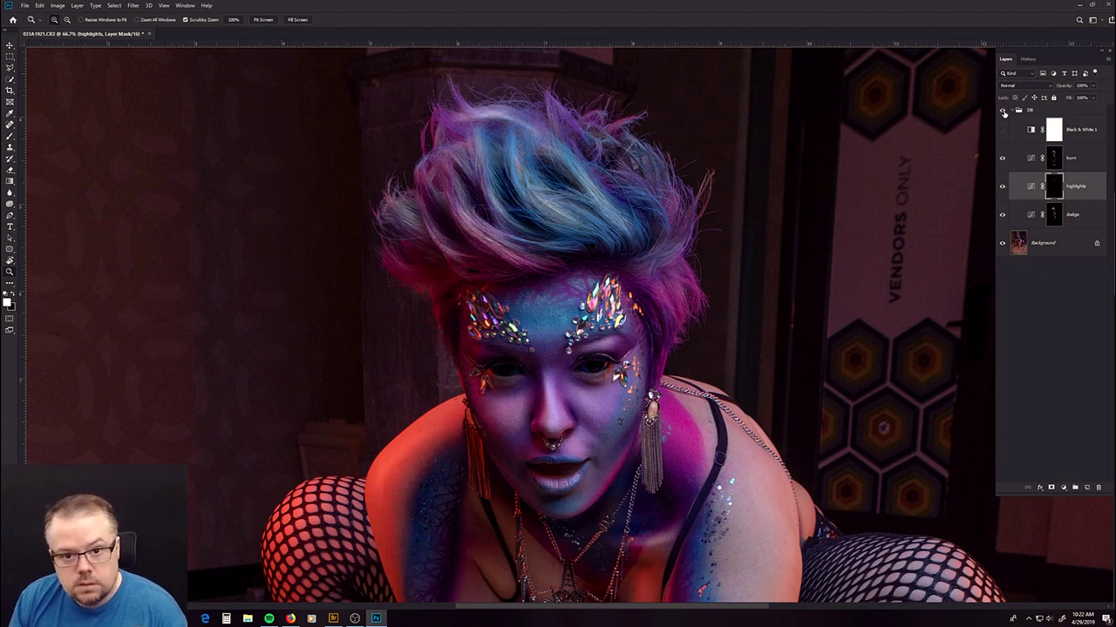
pyautogui.click(1002, 112)
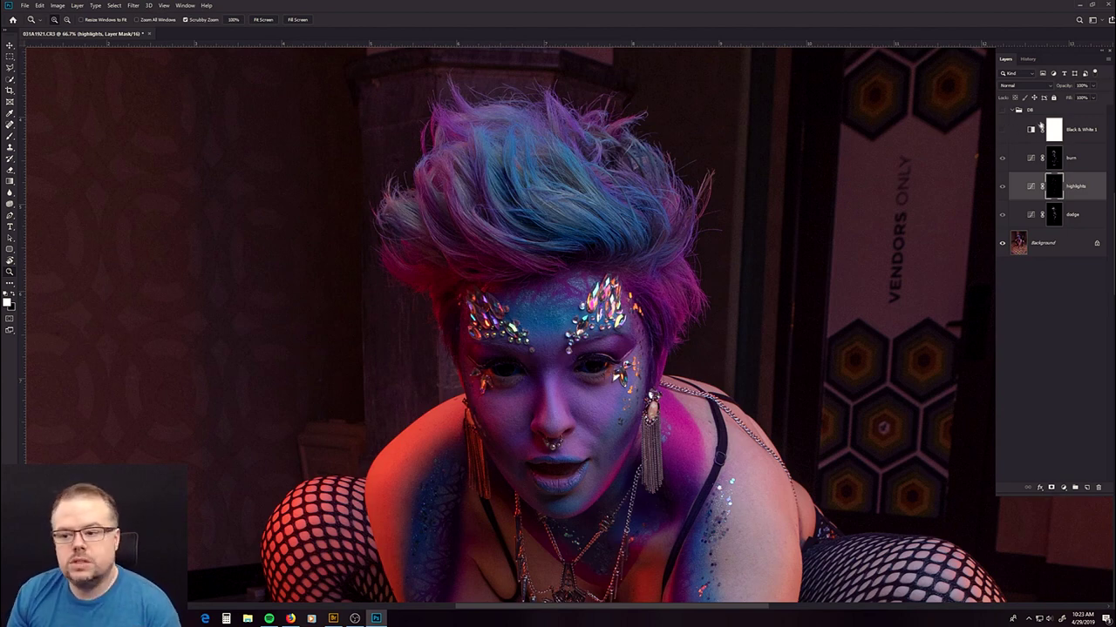
pyautogui.click(1001, 110)
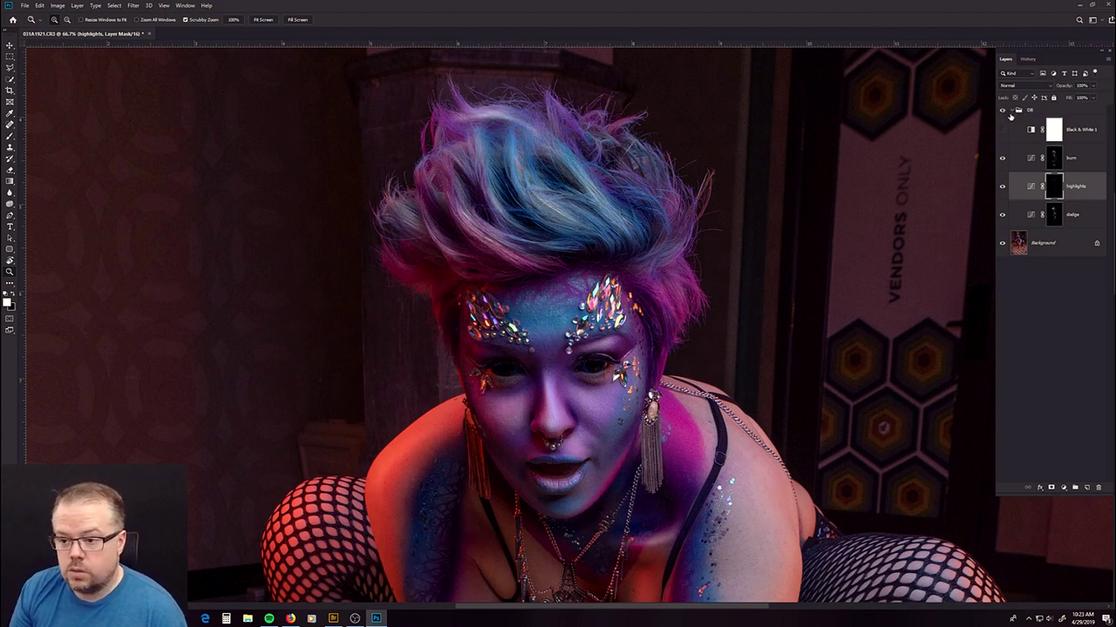
pyautogui.click(1001, 110)
# - Activate the Brush tool on the highlights mask and swap the foreground and background colours, ending with black in front
pyautogui.moveTo(684, 453); pyautogui.dragTo(658, 158)
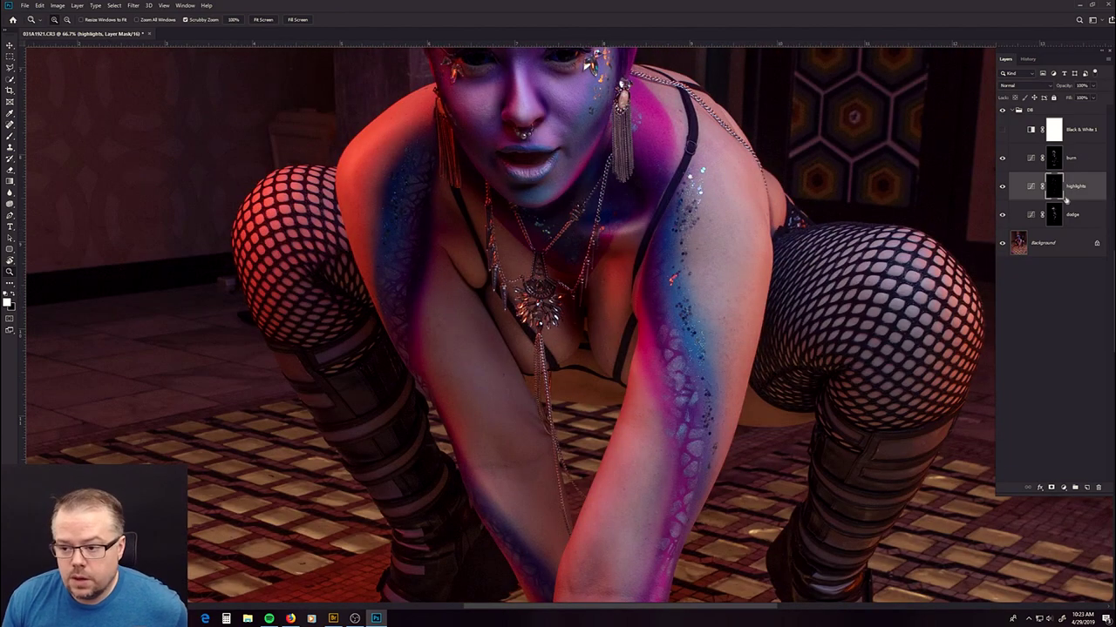
pyautogui.press('b')
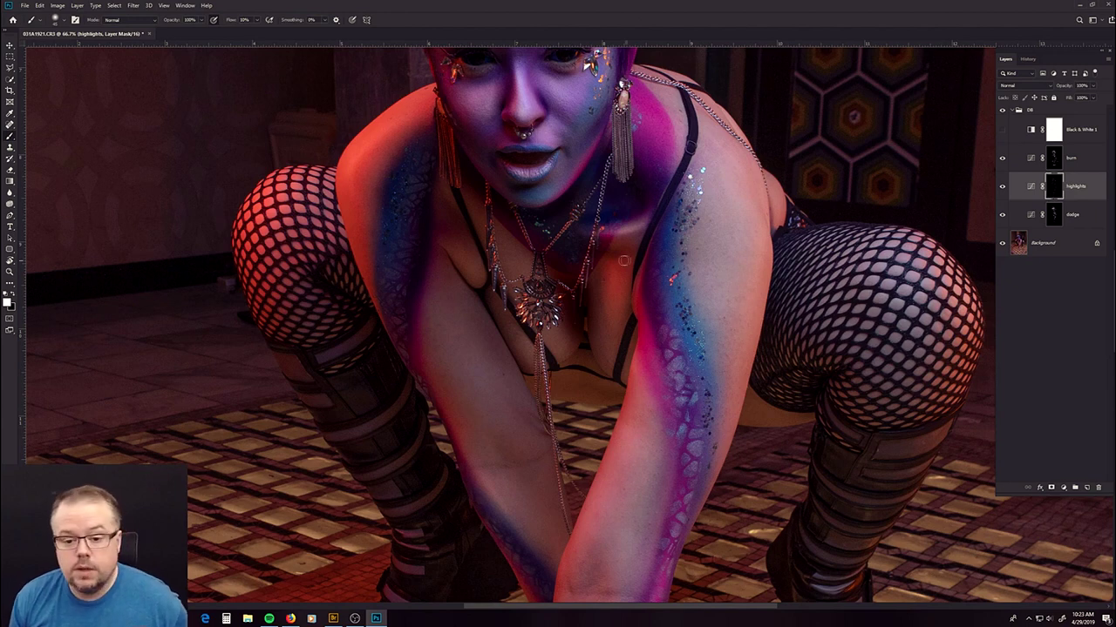
pyautogui.press('x')
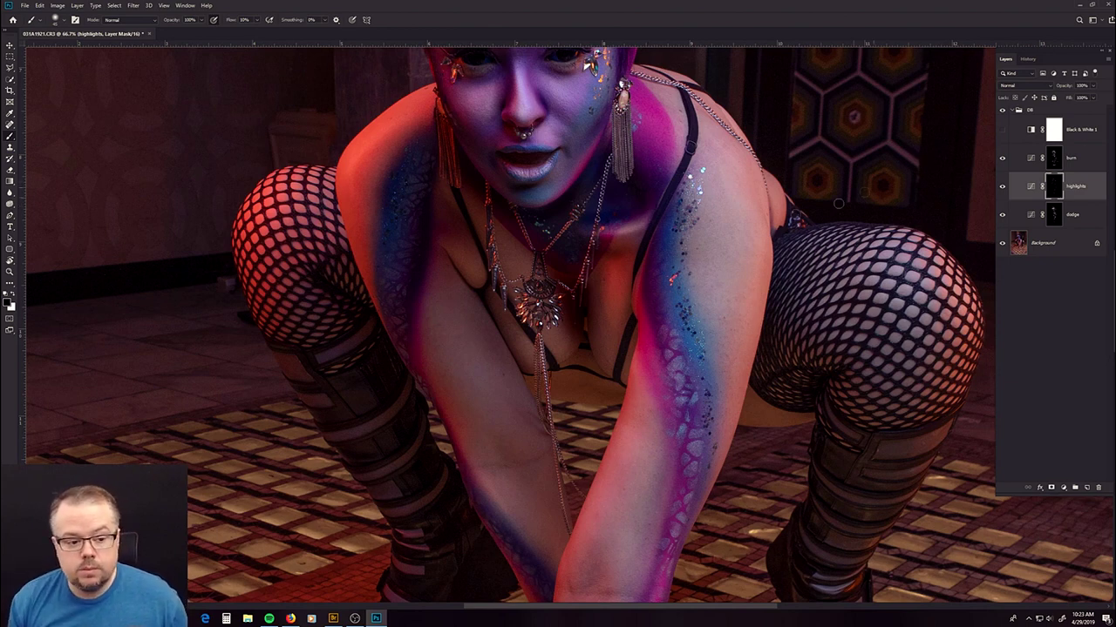
pyautogui.click(15, 305)
pyautogui.click(15, 304)
pyautogui.click(16, 304)
pyautogui.click(15, 303)
pyautogui.click(16, 301)
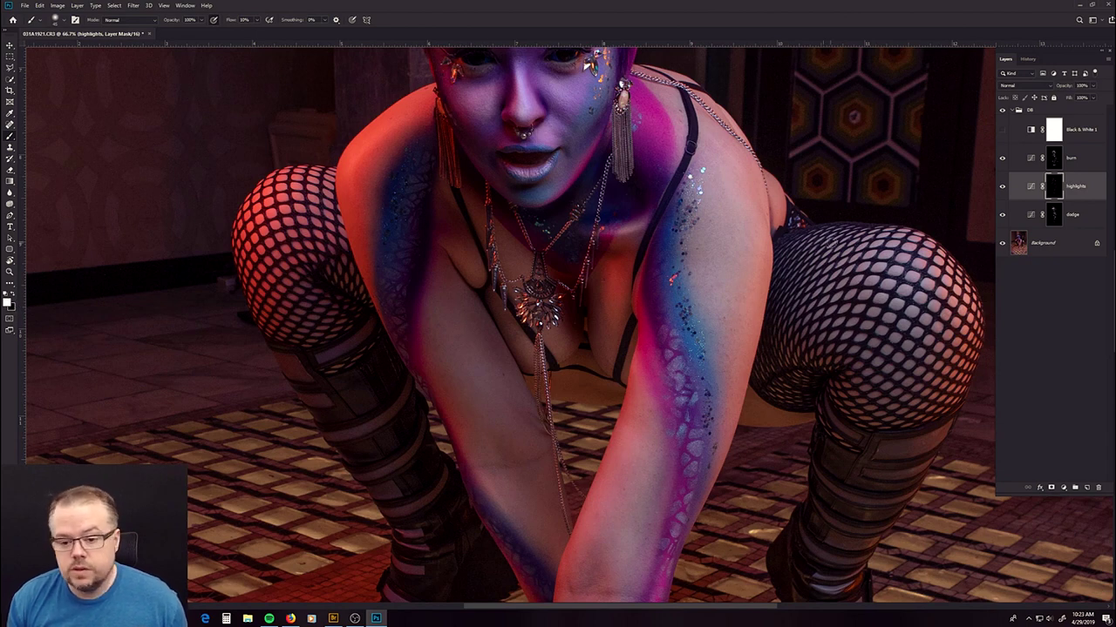
pyautogui.press('x')
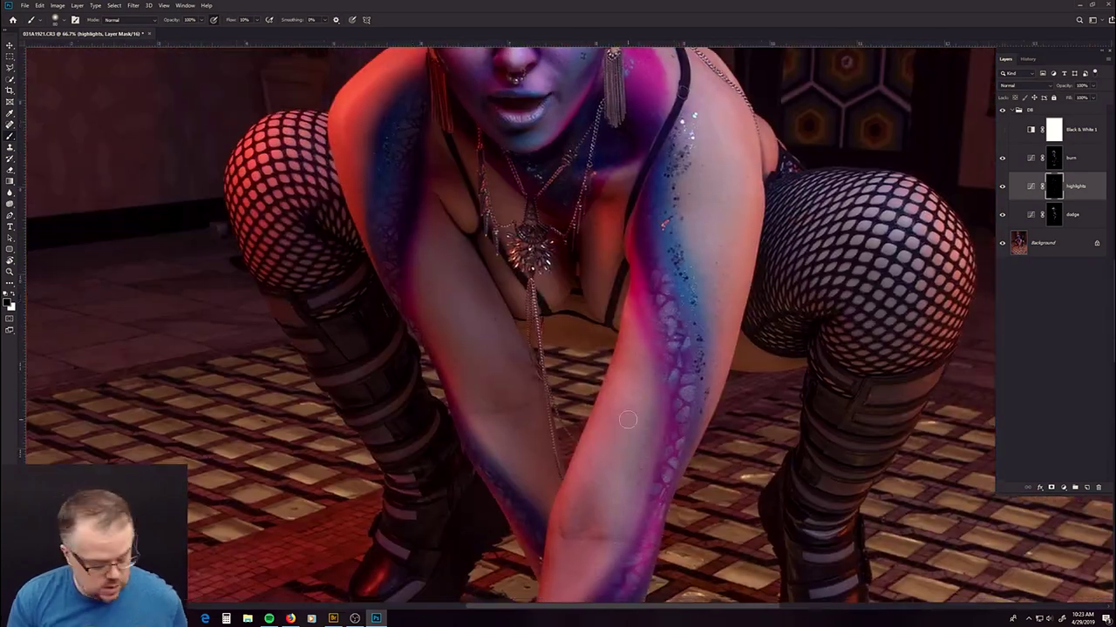
# - Add a Hue/Saturation adjustment layer and place it above the DB group, outside the folder
pyautogui.hotkey('ctrl', '0')
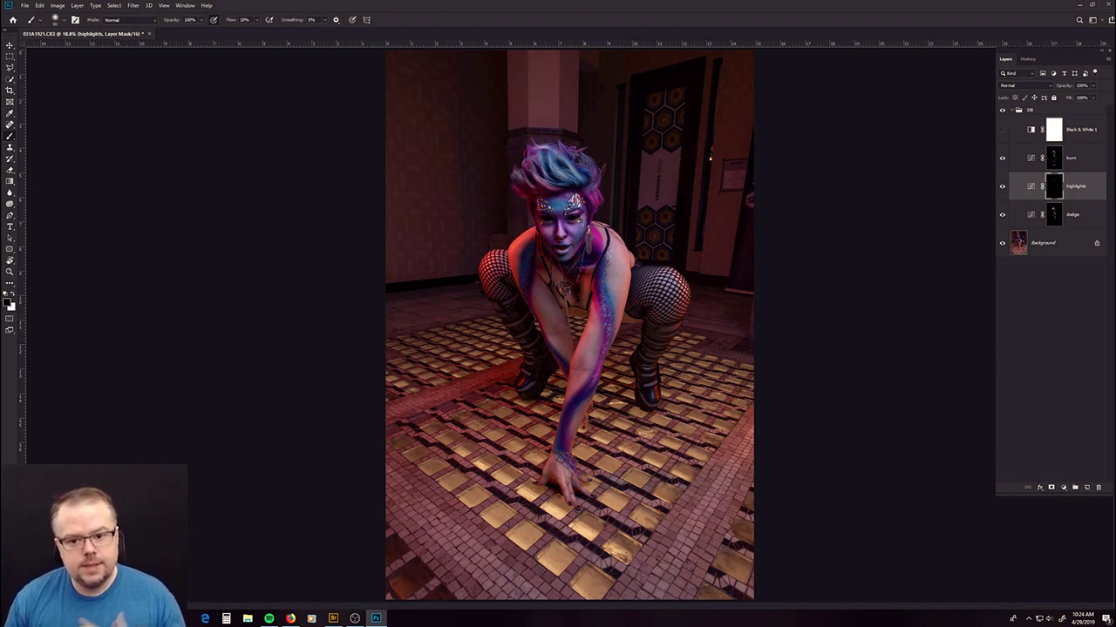
pyautogui.press('z')
pyautogui.click(543, 176)
pyautogui.click(542, 176)
pyautogui.click(542, 176)
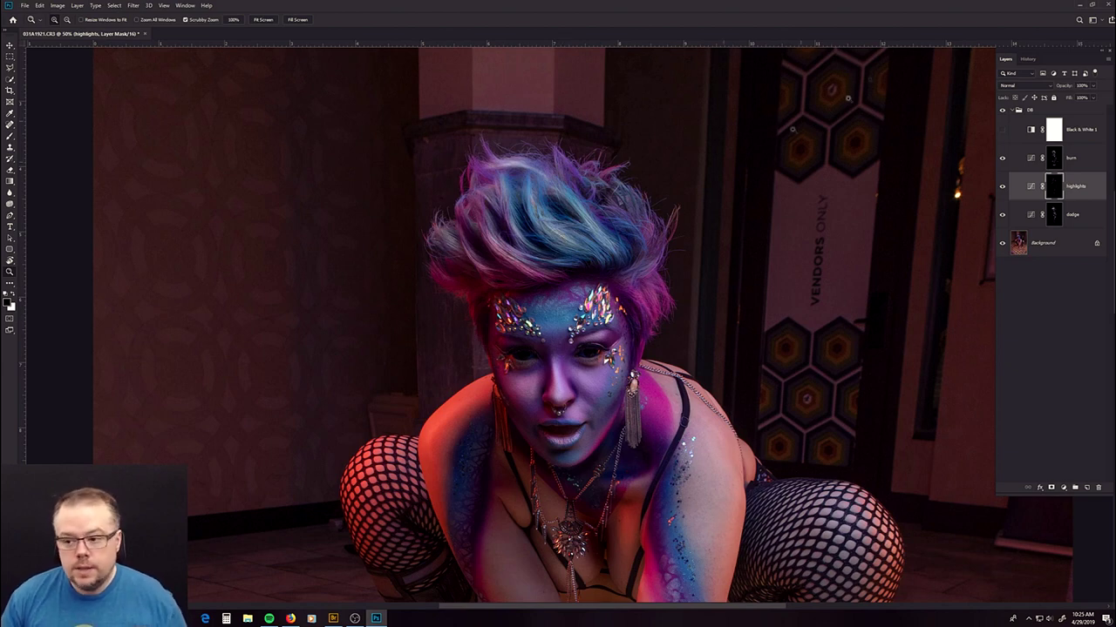
pyautogui.click(1064, 111)
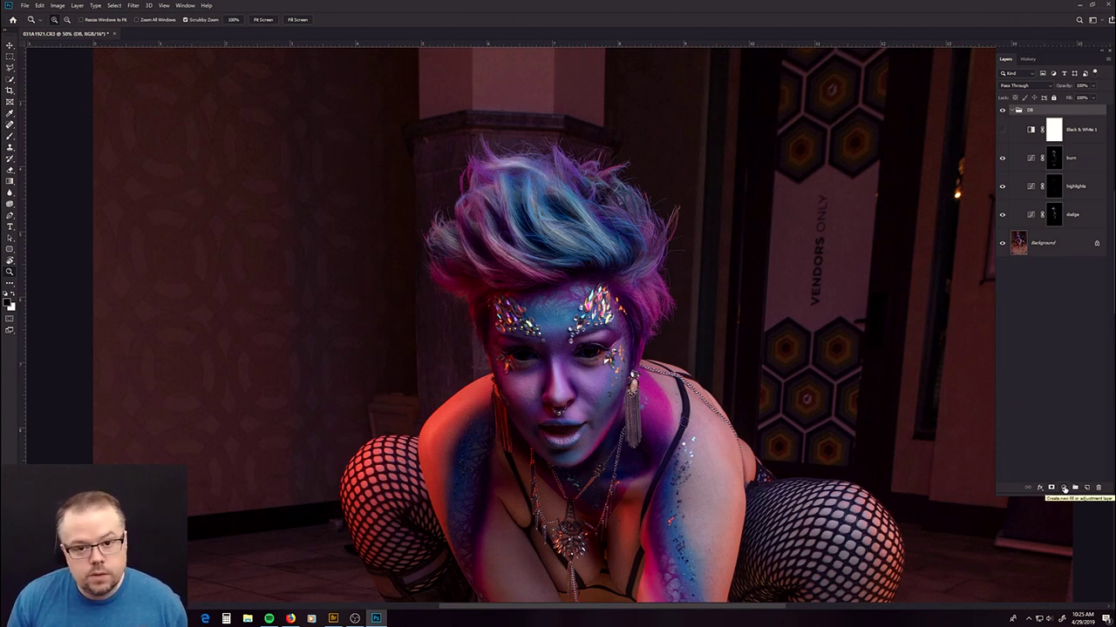
pyautogui.click(1063, 489)
pyautogui.click(1081, 406)
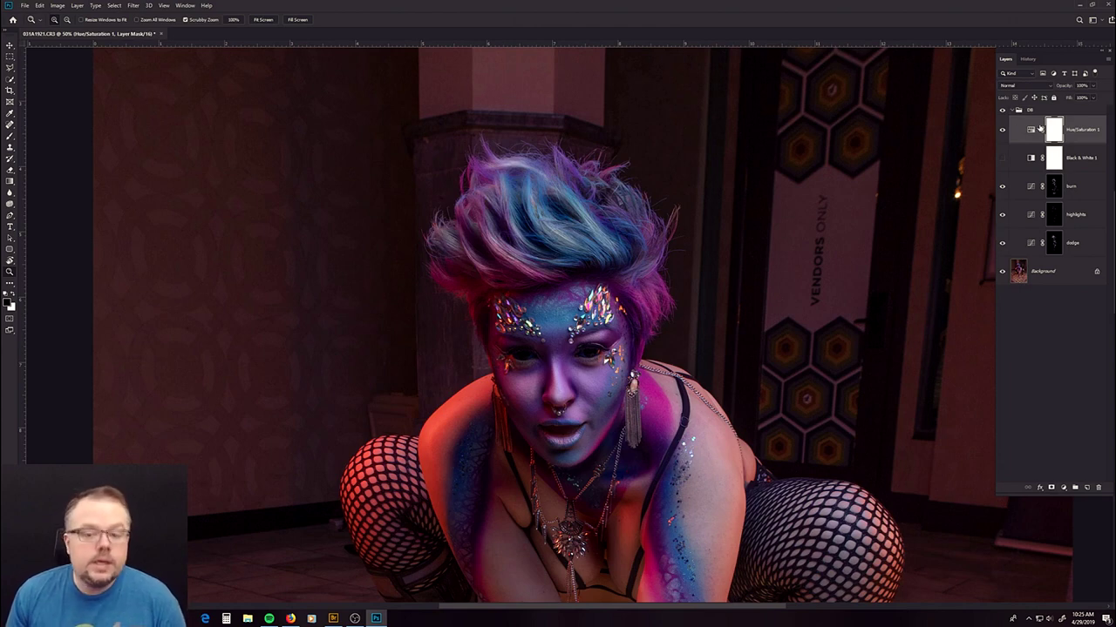
pyautogui.moveTo(1034, 135); pyautogui.dragTo(1033, 108)
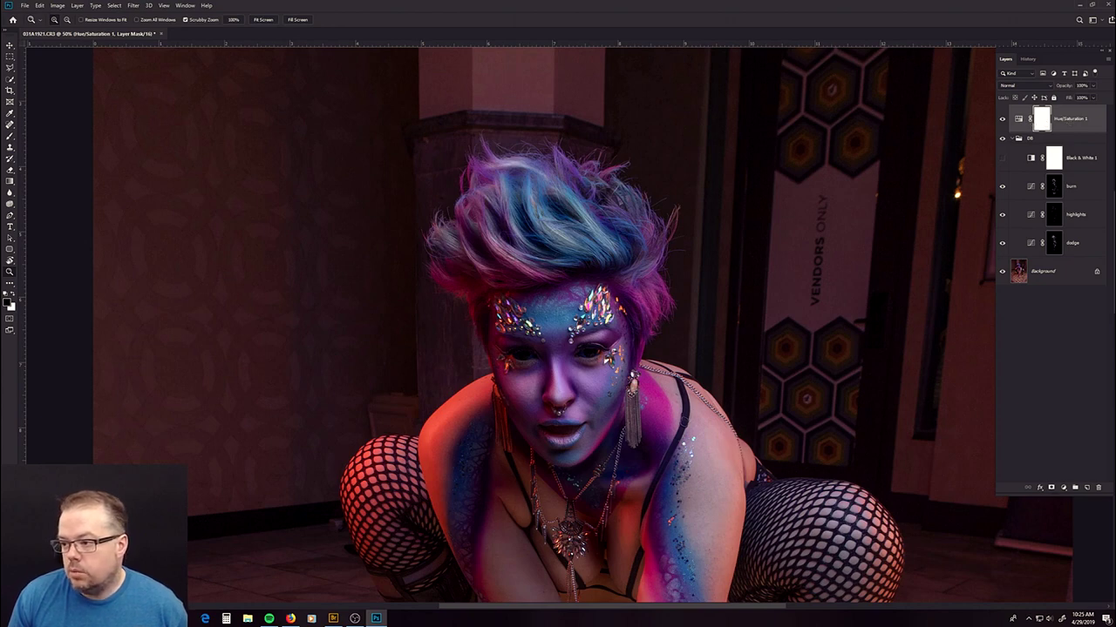
# - Set the Hue/Saturation layer's master saturation to +40 and check the effect on the whole image
pyautogui.doubleClick(1018, 118)
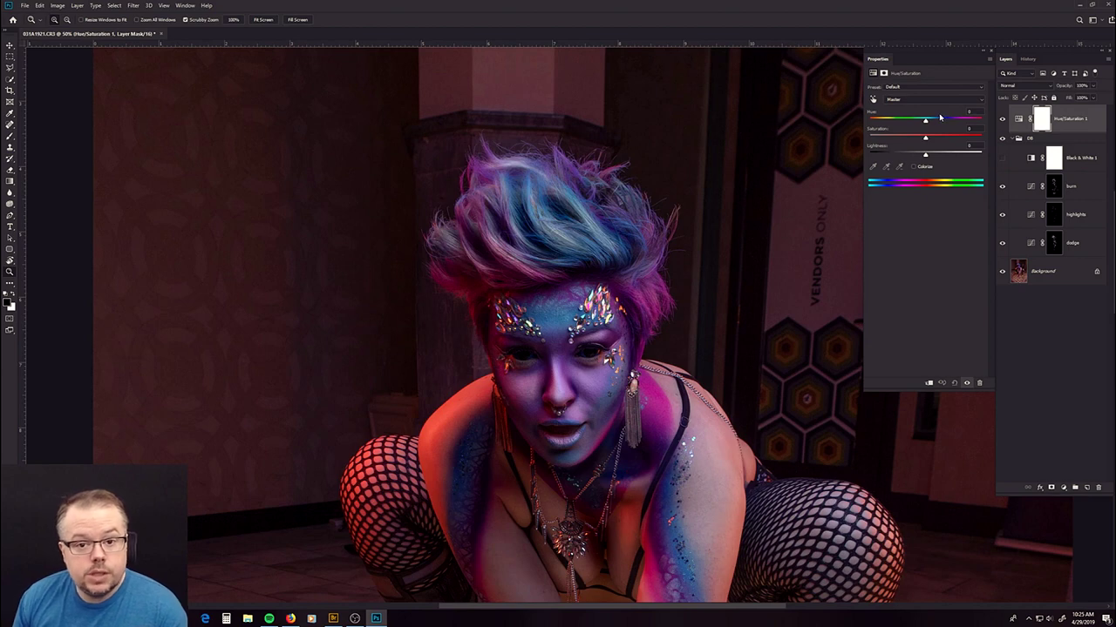
pyautogui.moveTo(925, 138); pyautogui.dragTo(948, 135)
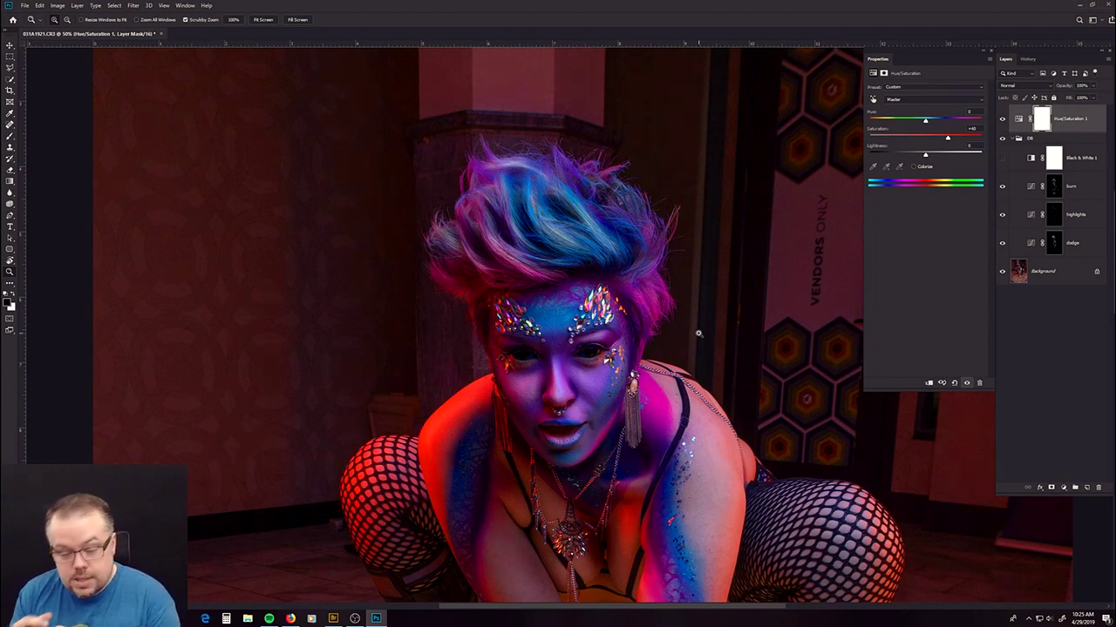
pyautogui.hotkey('ctrl', '0')
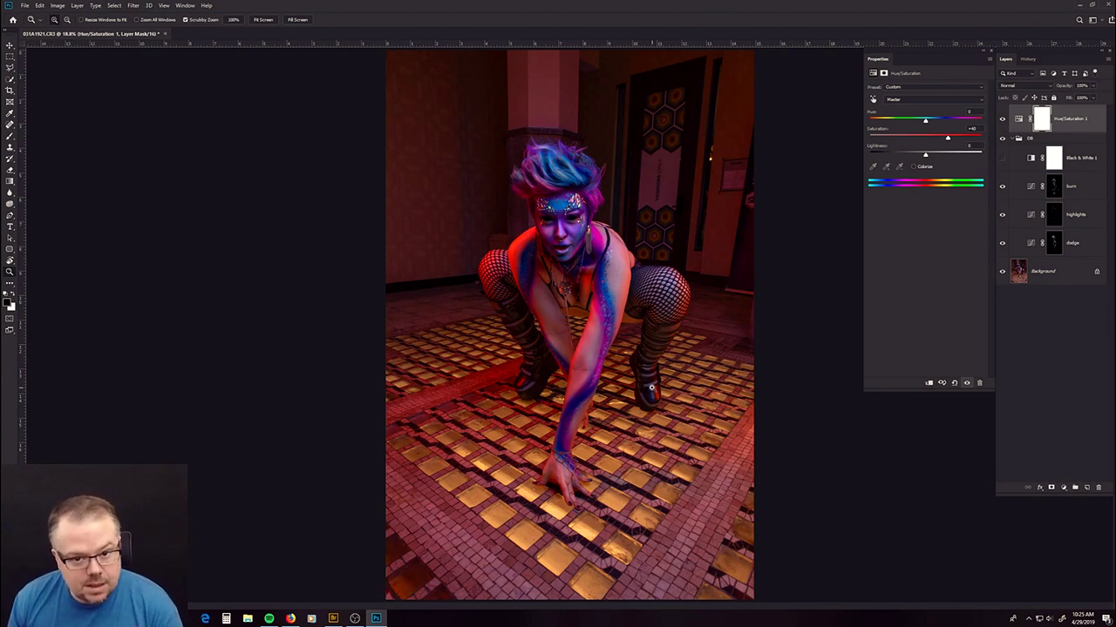
# - Invert the Hue/Saturation layer's mask to black and ready the Brush tool with white as the foreground colour
pyautogui.click(1044, 121)
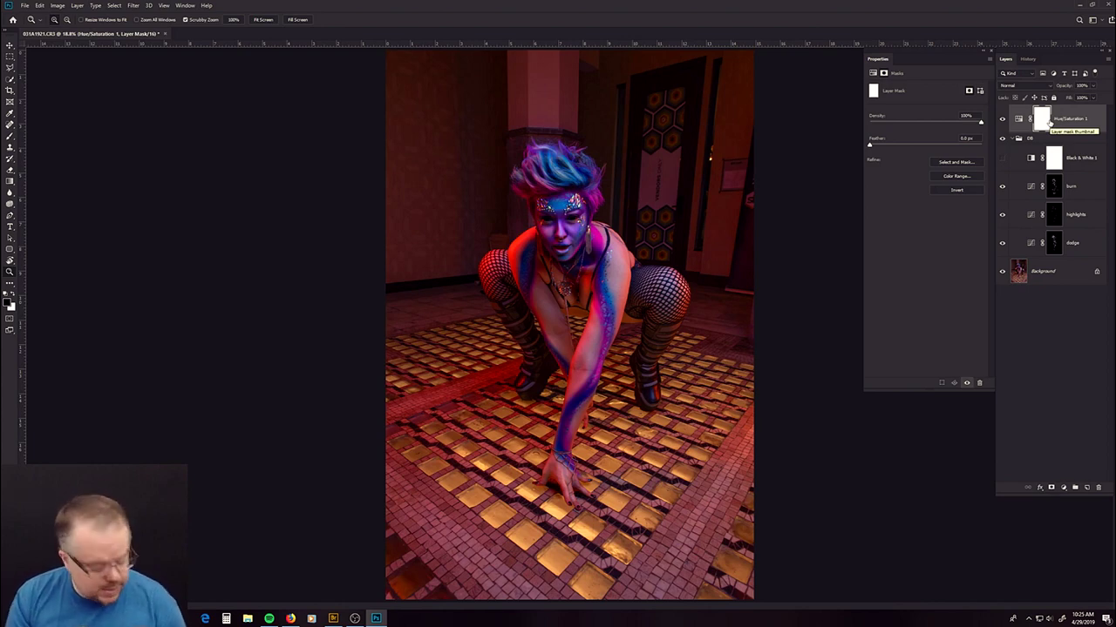
pyautogui.hotkey('ctrl', 'i')
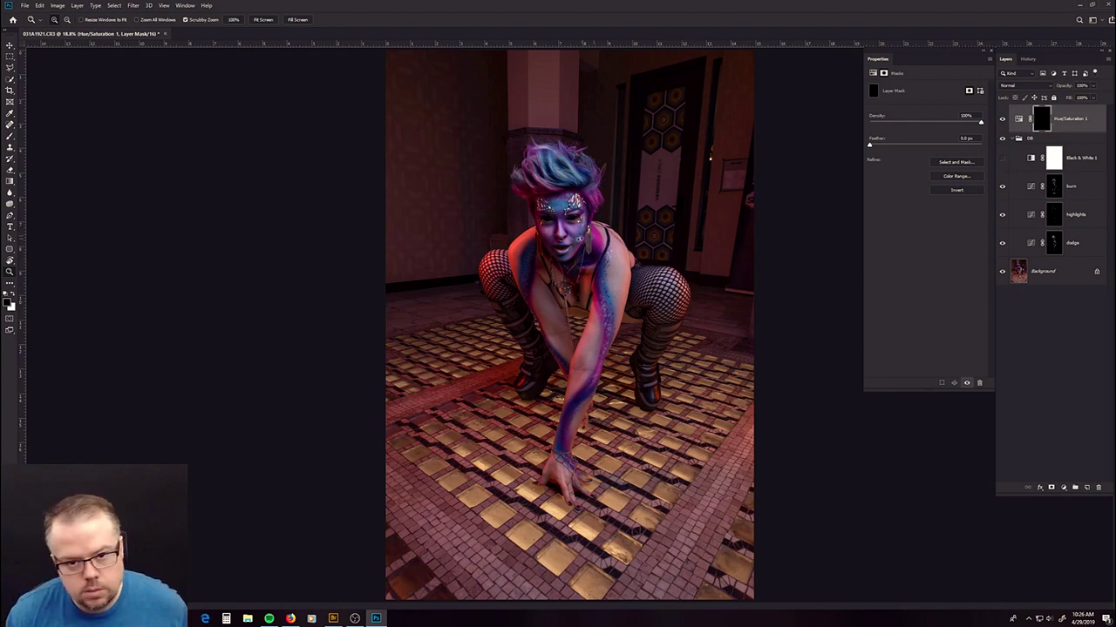
pyautogui.press('b')
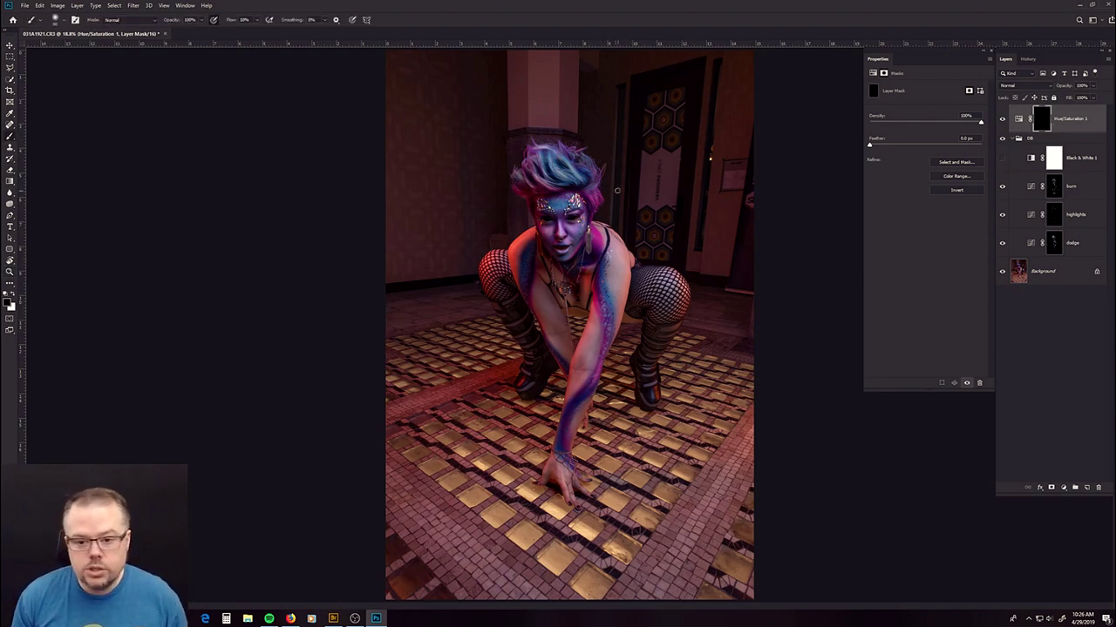
pyautogui.press('x')
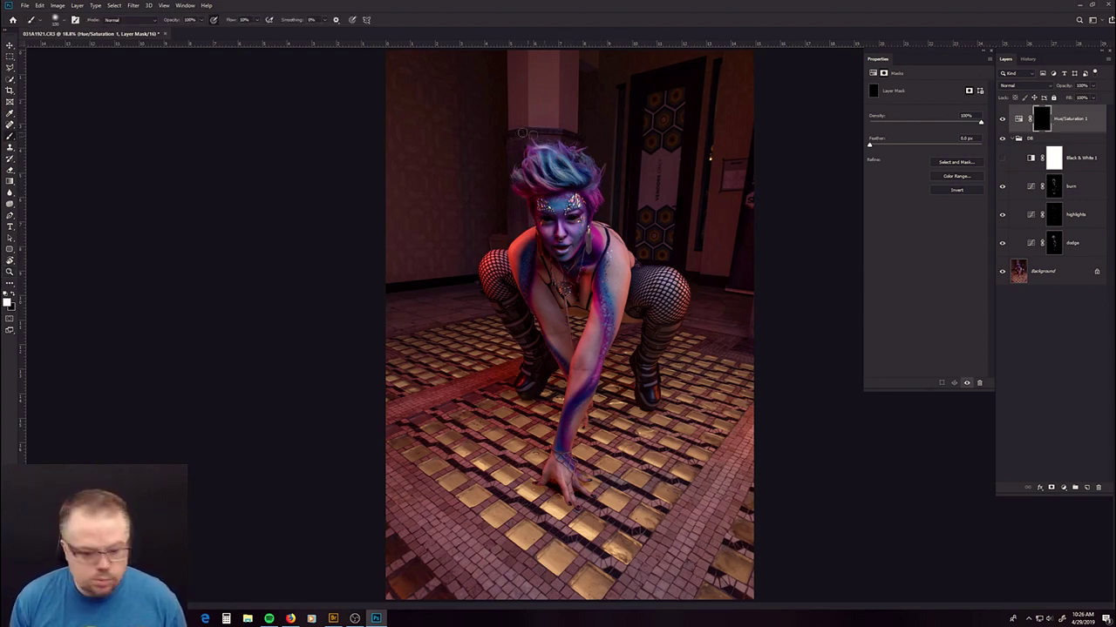
# - Paint white at 100% flow over the model's hair on the Hue/Saturation mask to bring back the boosted colour
pyautogui.press('z')
pyautogui.click(571, 170)
pyautogui.click(573, 172)
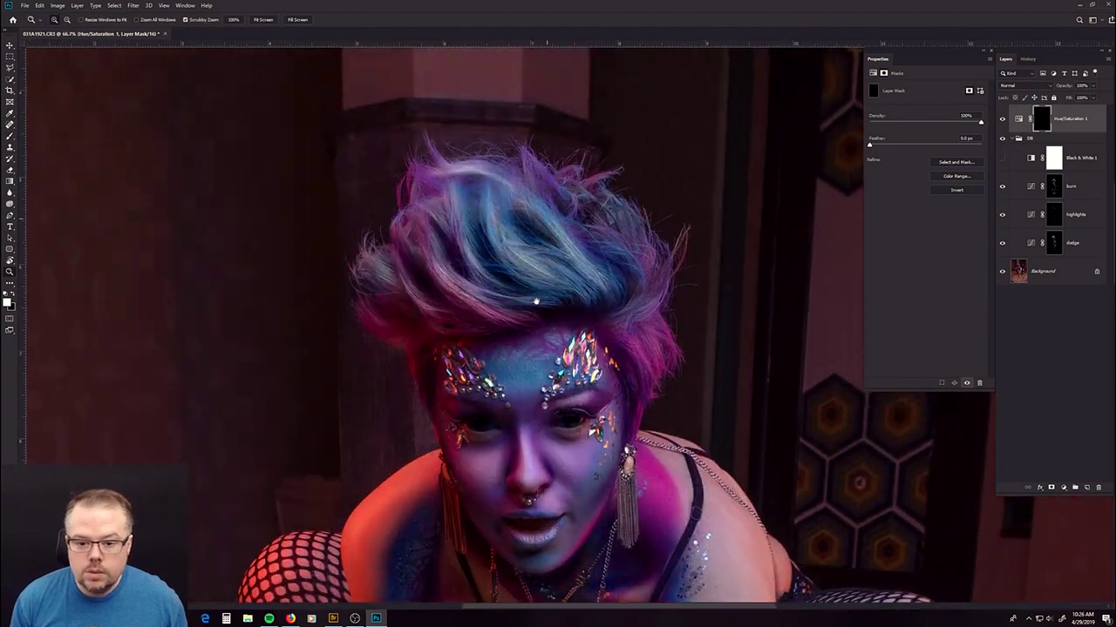
pyautogui.press('b')
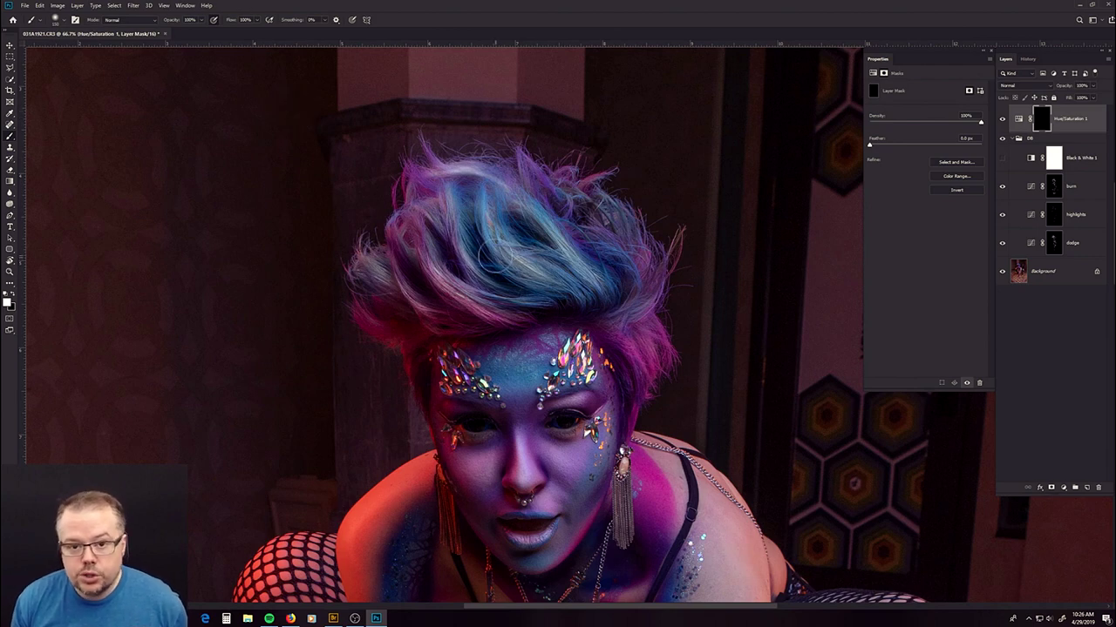
pyautogui.moveTo(540, 305)
pyautogui.mouseDown()
pyautogui.moveTo(514, 234)
pyautogui.moveTo(589, 261)
pyautogui.moveTo(449, 247)
pyautogui.moveTo(375, 296)
pyautogui.moveTo(457, 235)
pyautogui.moveTo(566, 231)
pyautogui.moveTo(602, 274)
pyautogui.mouseUp()
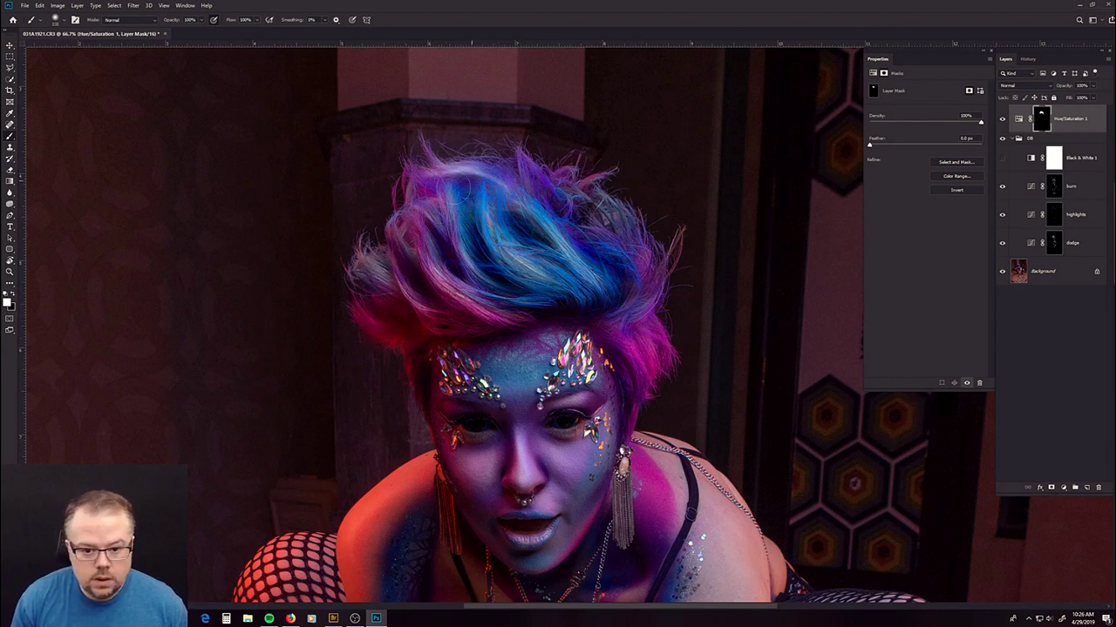
# - Reveal the added saturation on the painted forehead and face, enlarging the brush for the wider areas
pyautogui.moveTo(587, 346); pyautogui.dragTo(593, 218)
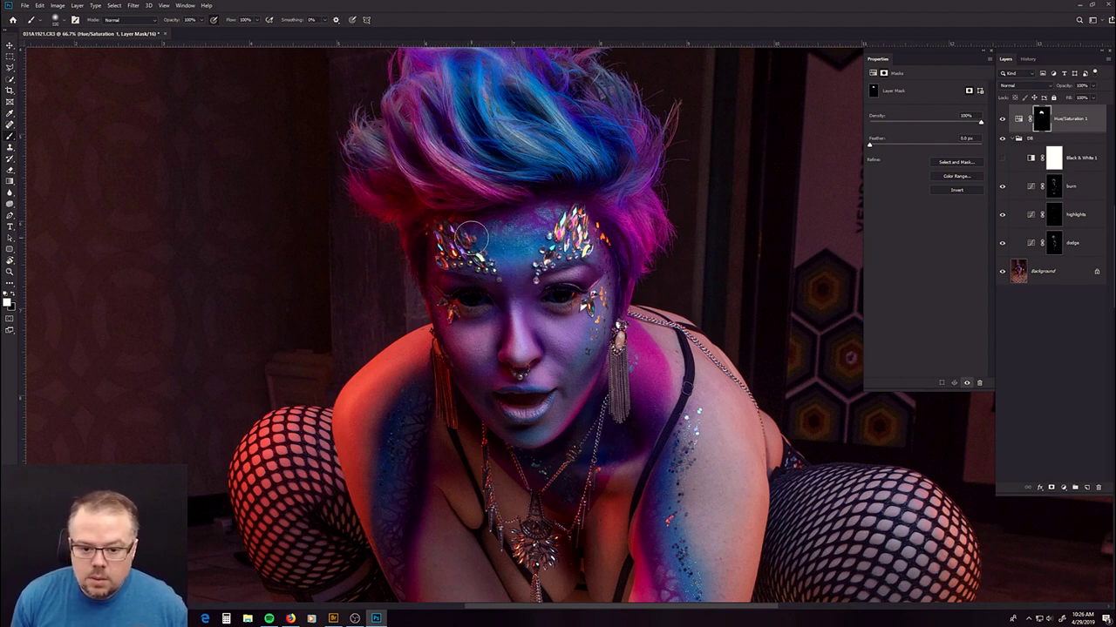
pyautogui.press(']')
pyautogui.press(']')
pyautogui.press(']')
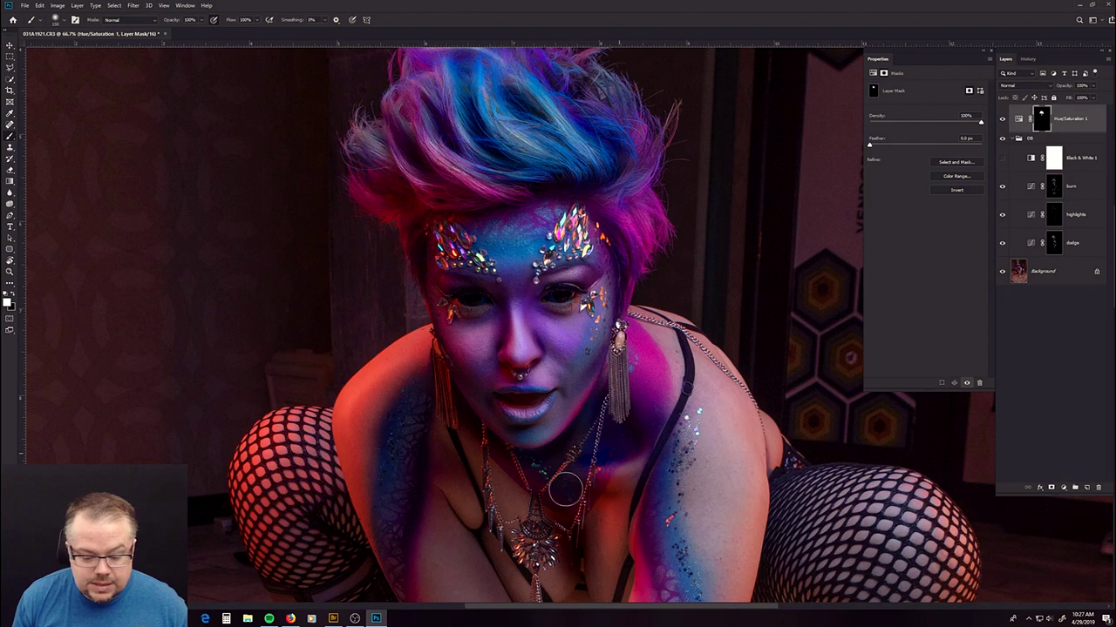
# - Paint white on the saturation mask along the body paint on the shoulders and down both arms to the wrist
pyautogui.moveTo(433, 511); pyautogui.dragTo(432, 366)
pyautogui.moveTo(657, 330); pyautogui.dragTo(460, 305)
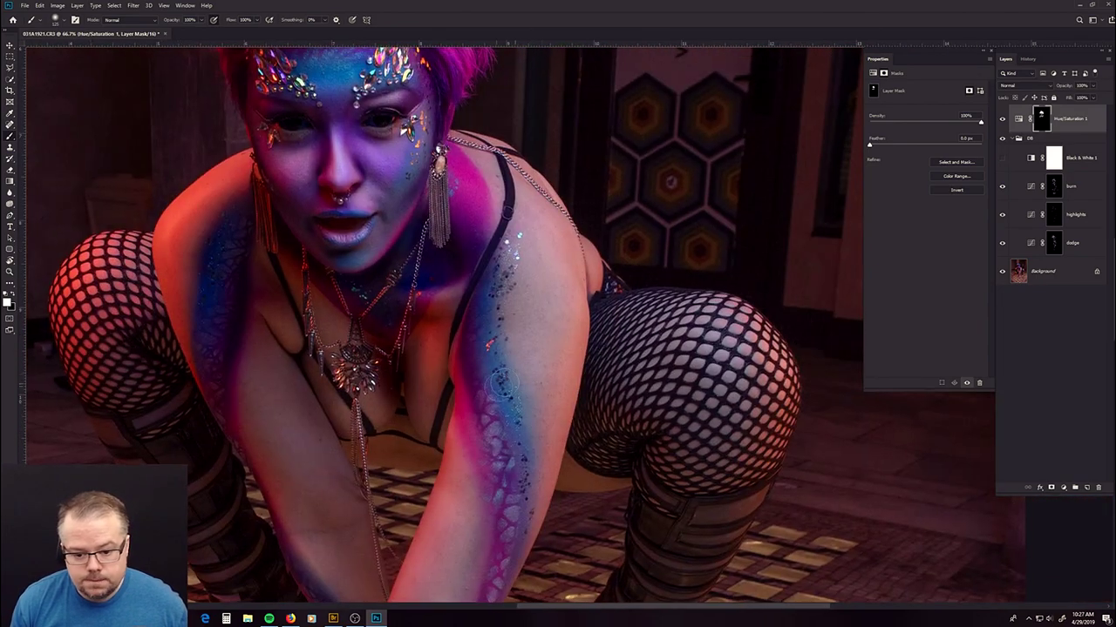
pyautogui.moveTo(495, 440); pyautogui.dragTo(488, 277)
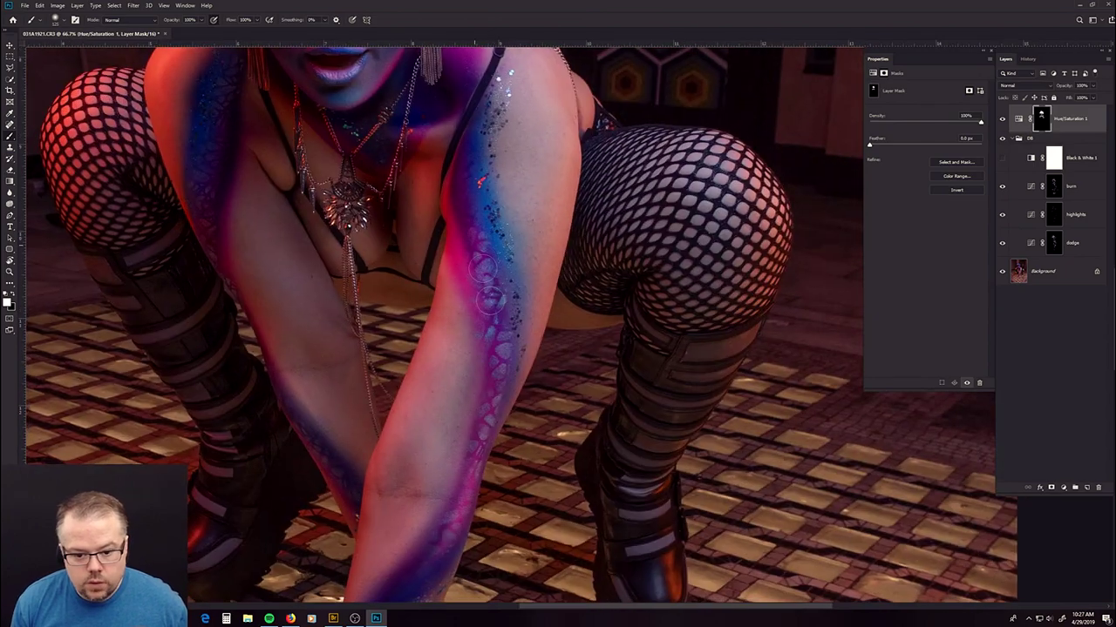
pyautogui.moveTo(488, 405); pyautogui.dragTo(501, 198)
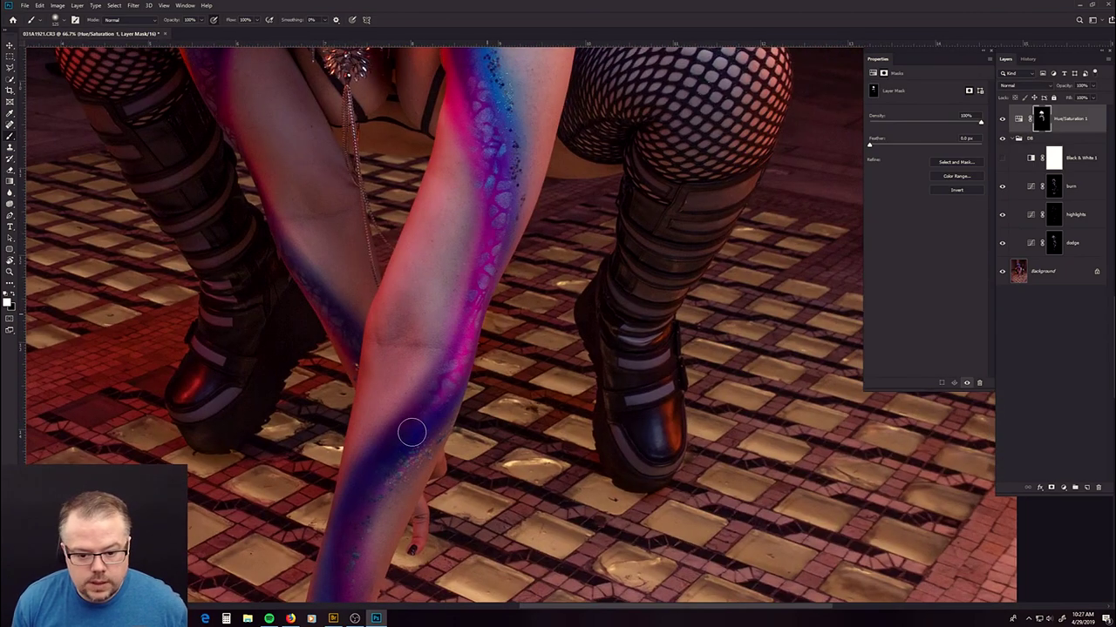
pyautogui.moveTo(413, 432); pyautogui.dragTo(429, 345)
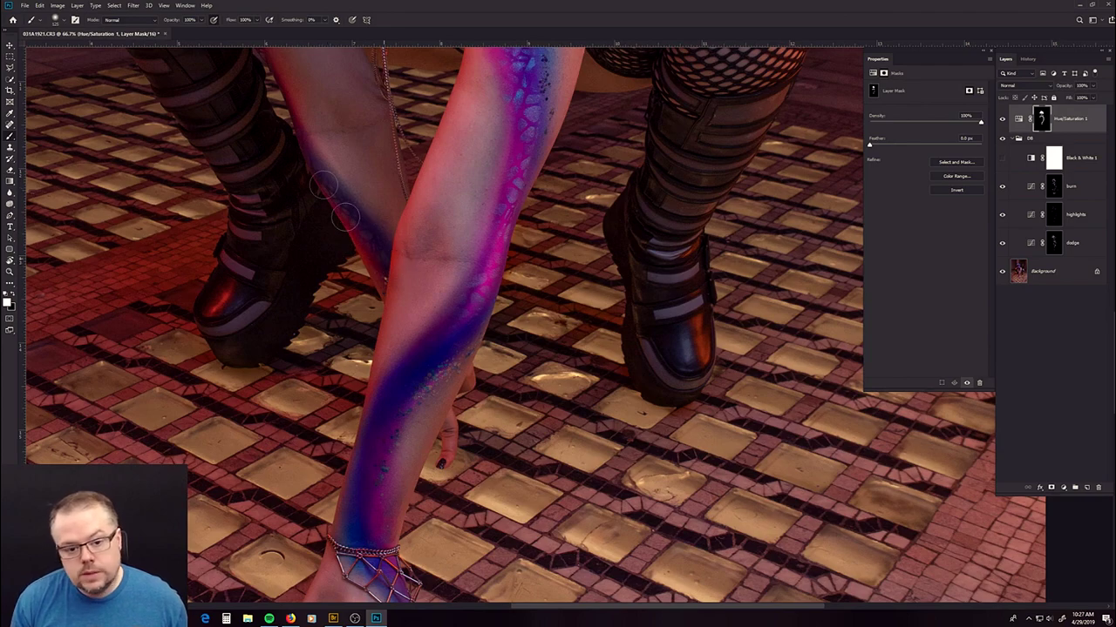
pyautogui.scroll(-3, 403, 332)
pyautogui.scroll(-1, 403, 332)
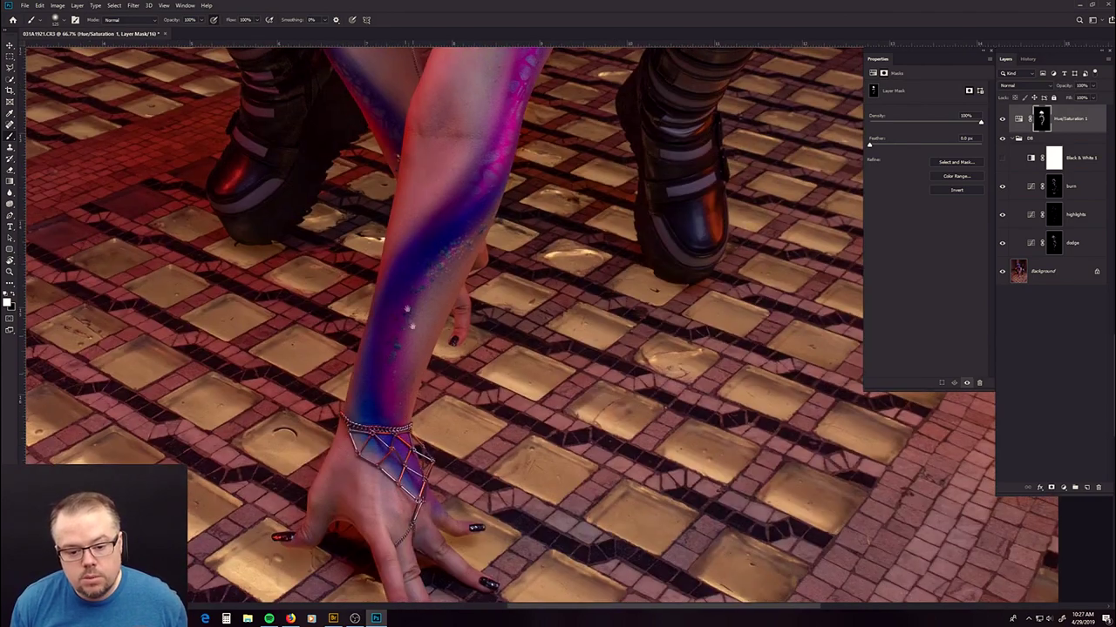
# - Go back over the body paint on the shoulders, neck and chest in the saturation mask and check the whole figure
pyautogui.scroll(6, 404, 332)
pyautogui.scroll(5, 519, 164)
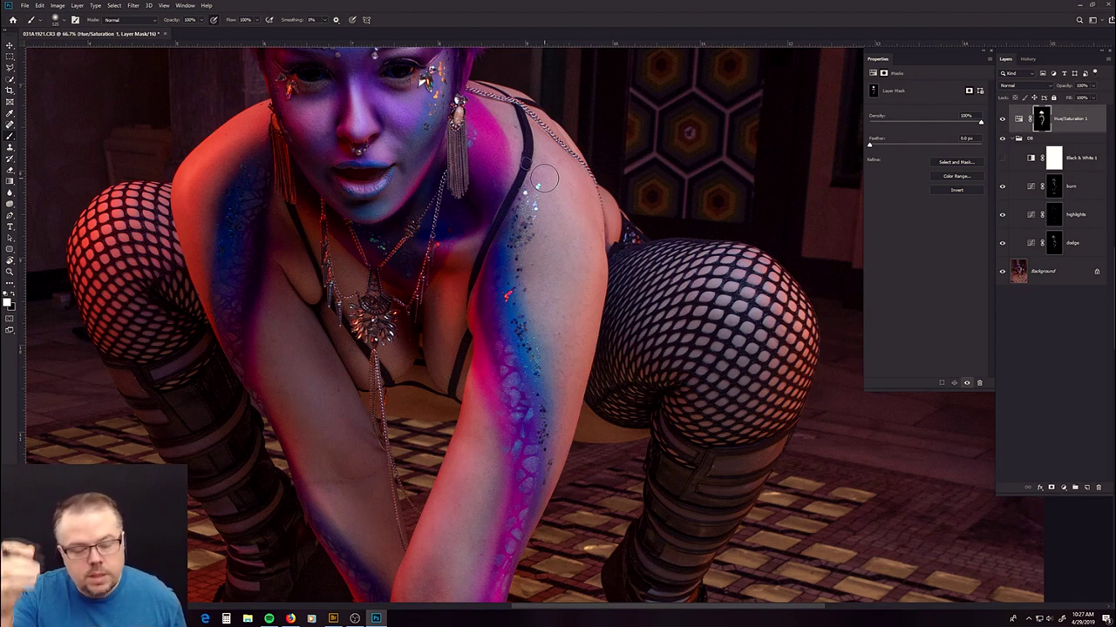
pyautogui.moveTo(488, 211); pyautogui.dragTo(557, 368)
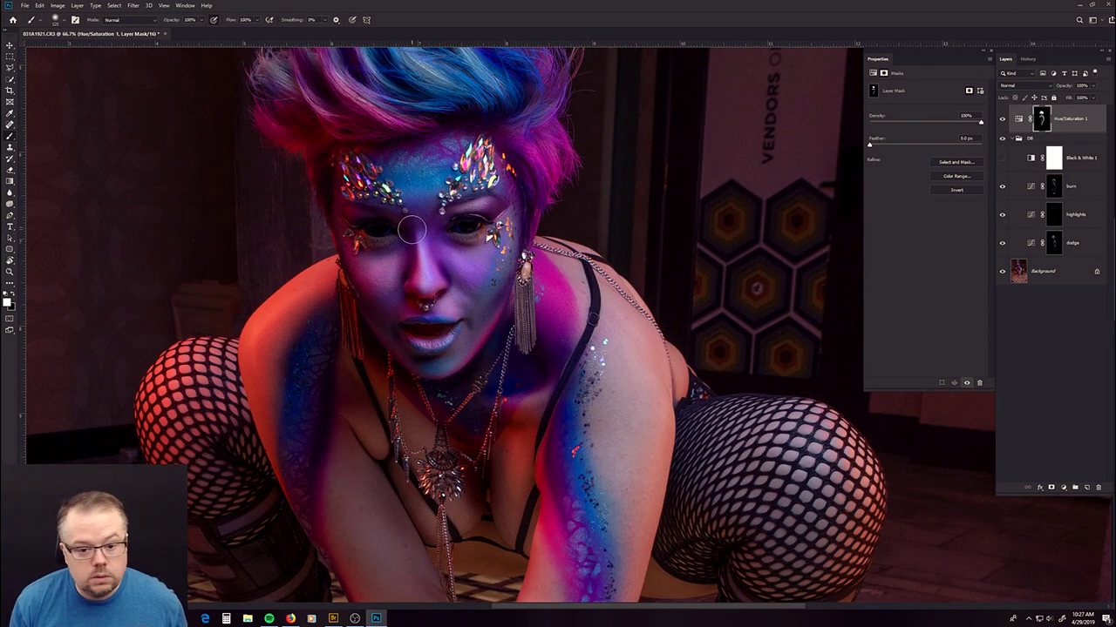
pyautogui.moveTo(423, 474); pyautogui.dragTo(449, 356)
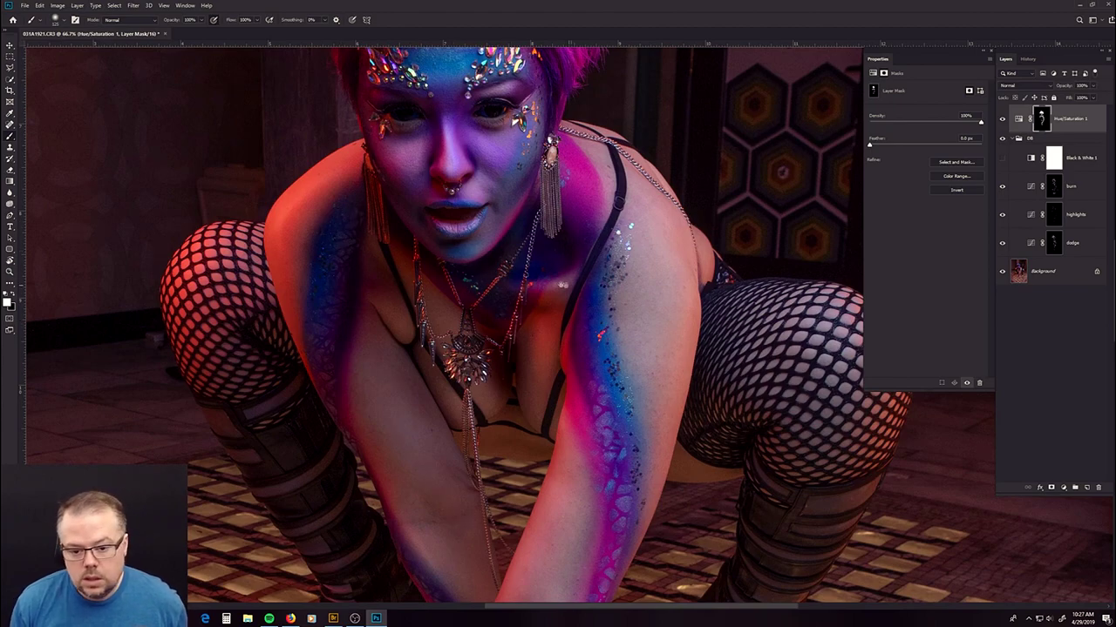
pyautogui.moveTo(523, 330); pyautogui.dragTo(538, 221)
pyautogui.moveTo(586, 482); pyautogui.dragTo(506, 505)
pyautogui.scroll(-10, 505, 505)
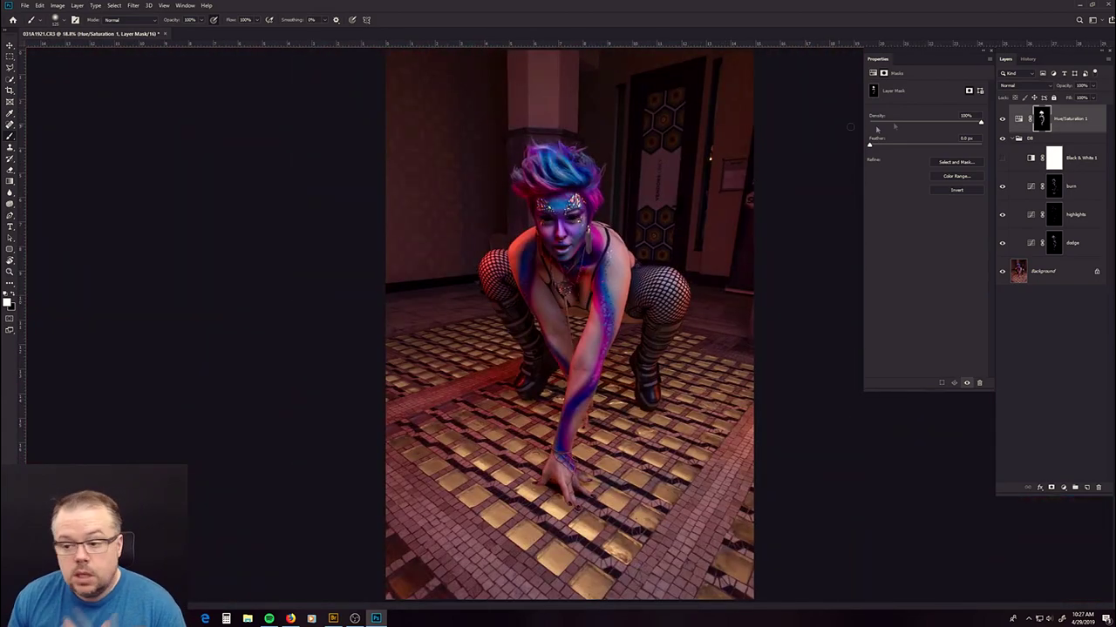
# - Move the Hue/Saturation layer to the top of the DB group and compare the image with and without the group
pyautogui.moveTo(1025, 114); pyautogui.dragTo(1066, 133)
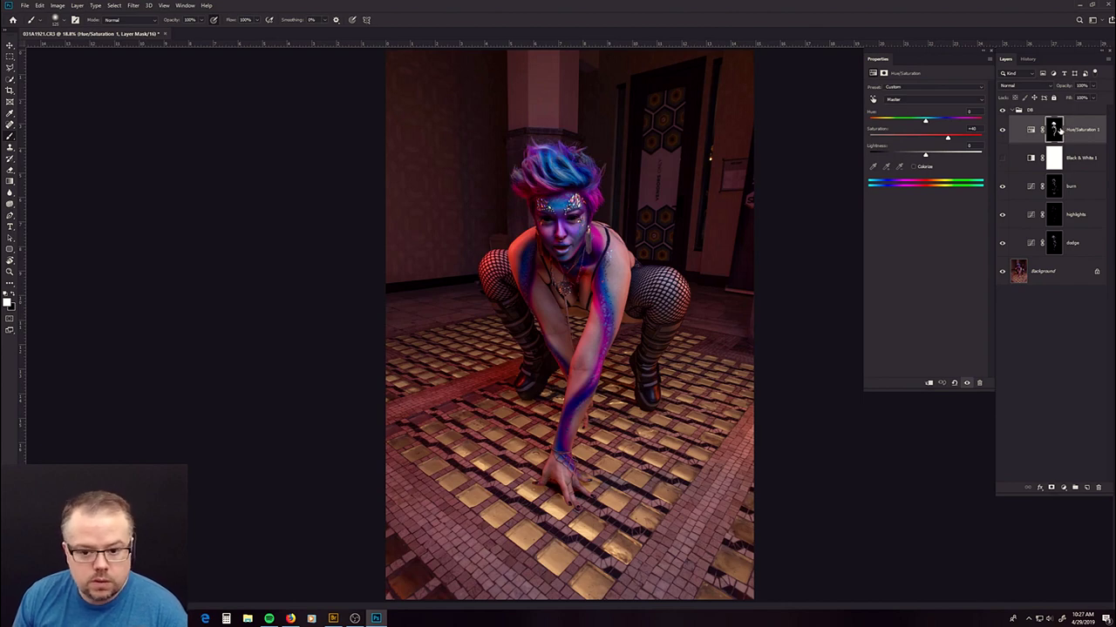
pyautogui.click(1002, 113)
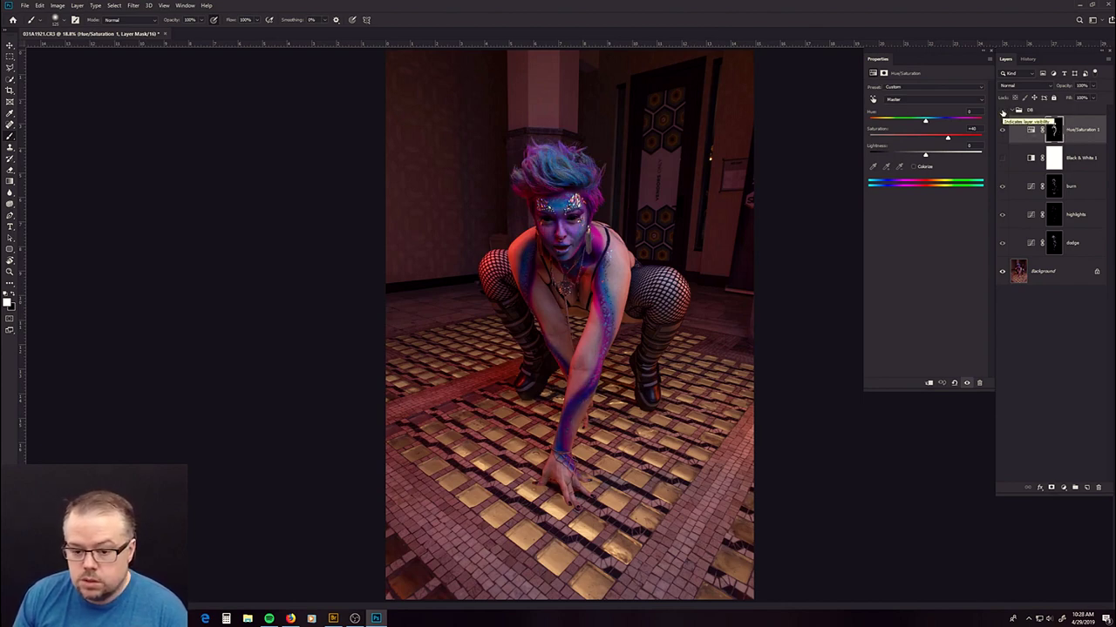
pyautogui.click(1002, 113)
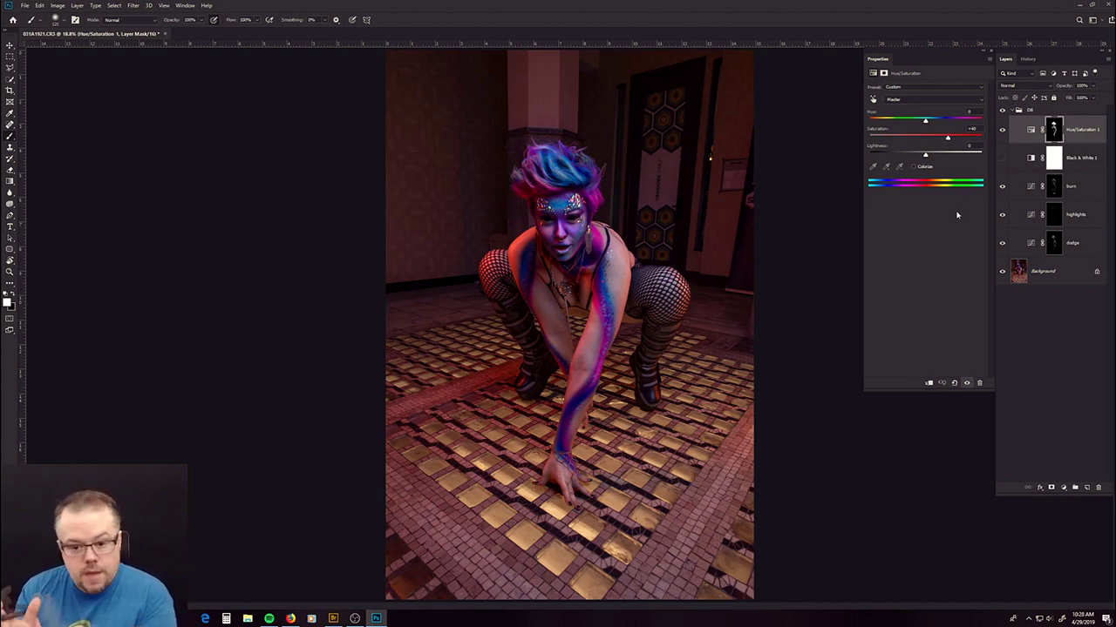
# - Merge all layers into the background and duplicate the result as a layer in Color Dodge blend mode
pyautogui.hotkey('ctrl', 'shift', 'e')
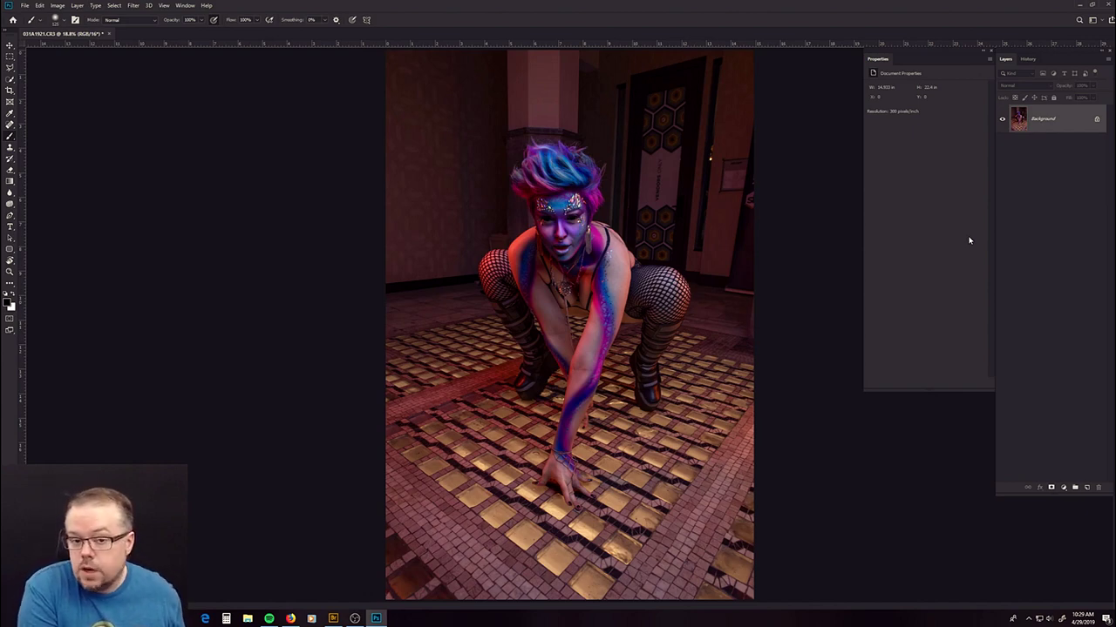
pyautogui.hotkey('ctrl', 'j')
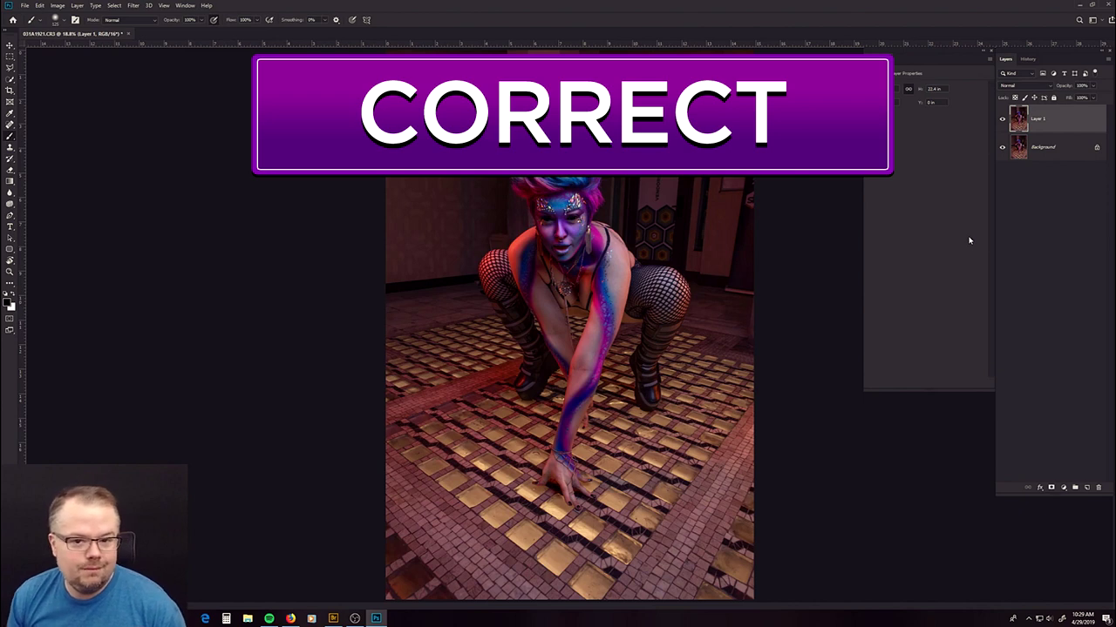
pyautogui.click(1031, 88)
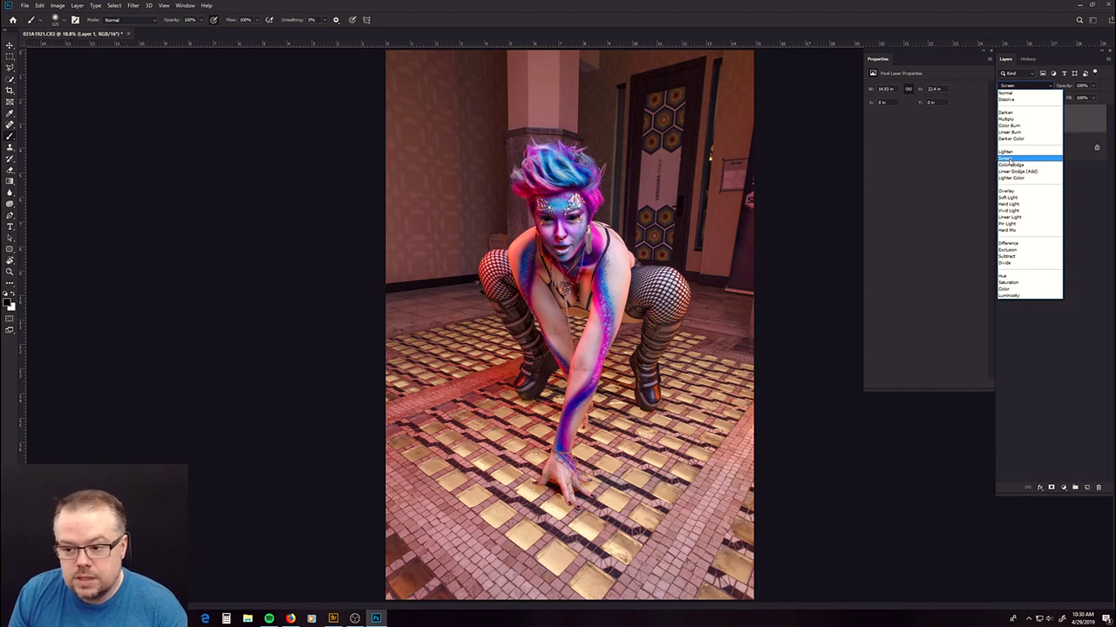
pyautogui.click(1010, 164)
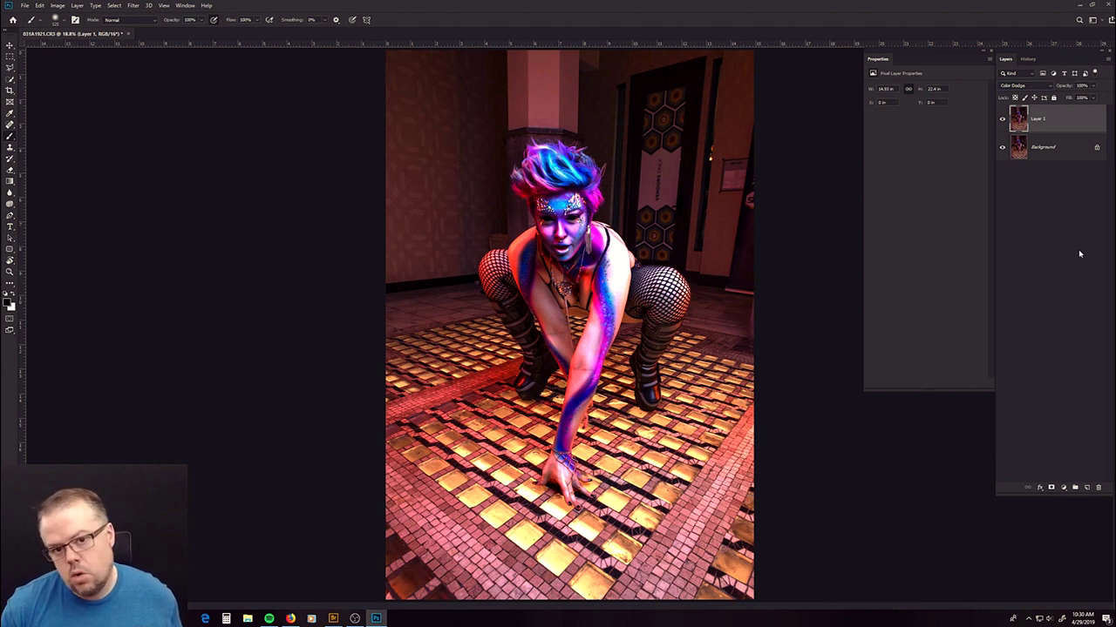
# - Add a white mask to the Color Dodge layer and paint black over the model to remove the brightening from her
pyautogui.click(1052, 488)
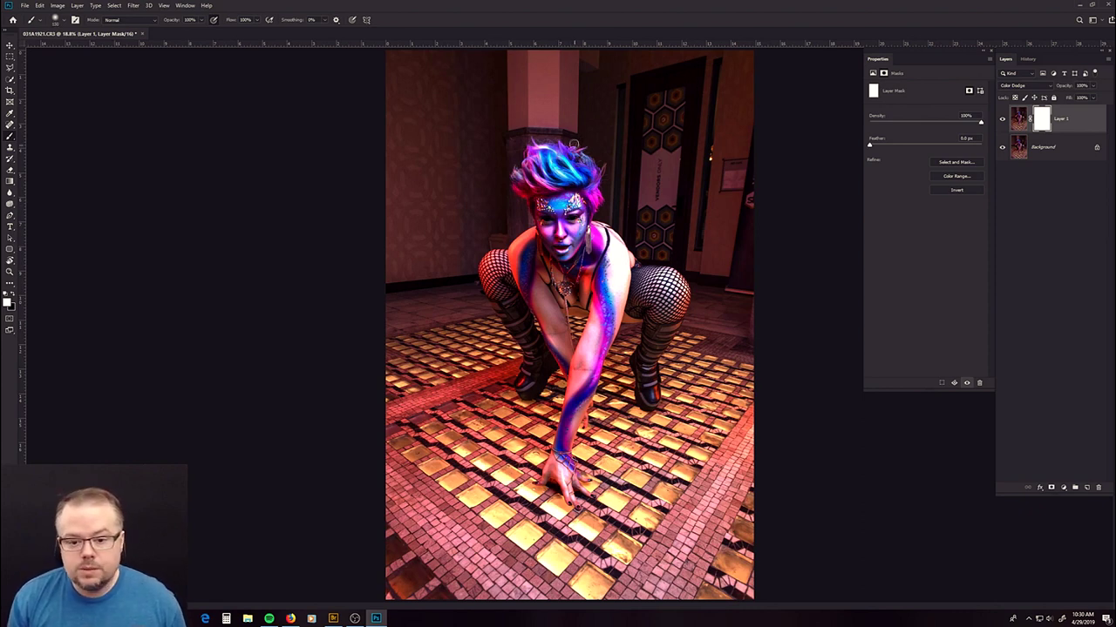
pyautogui.press('x')
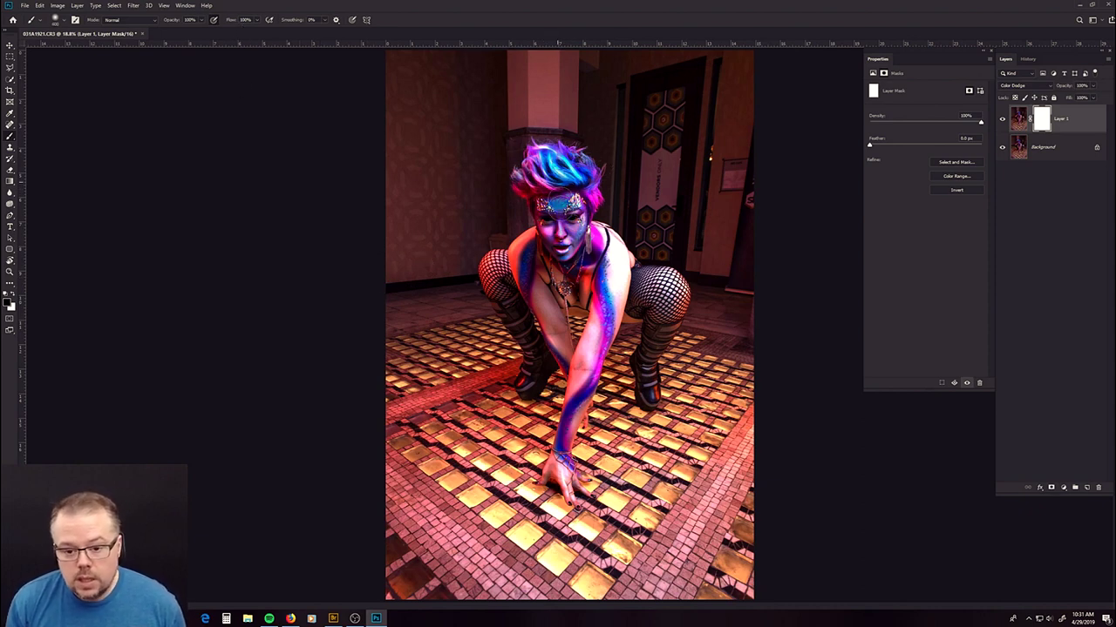
pyautogui.moveTo(562, 187)
pyautogui.mouseDown()
pyautogui.moveTo(540, 170)
pyautogui.moveTo(593, 205)
pyautogui.moveTo(566, 287)
pyautogui.moveTo(518, 257)
pyautogui.moveTo(610, 279)
pyautogui.moveTo(610, 248)
pyautogui.moveTo(617, 301)
pyautogui.moveTo(606, 305)
pyautogui.moveTo(619, 251)
pyautogui.moveTo(495, 270)
pyautogui.moveTo(564, 323)
pyautogui.moveTo(569, 357)
pyautogui.moveTo(562, 296)
pyautogui.moveTo(592, 280)
pyautogui.moveTo(662, 292)
pyautogui.moveTo(672, 282)
pyautogui.moveTo(676, 311)
pyautogui.moveTo(637, 298)
pyautogui.moveTo(594, 338)
pyautogui.moveTo(550, 469)
pyautogui.moveTo(572, 492)
pyautogui.mouseUp()
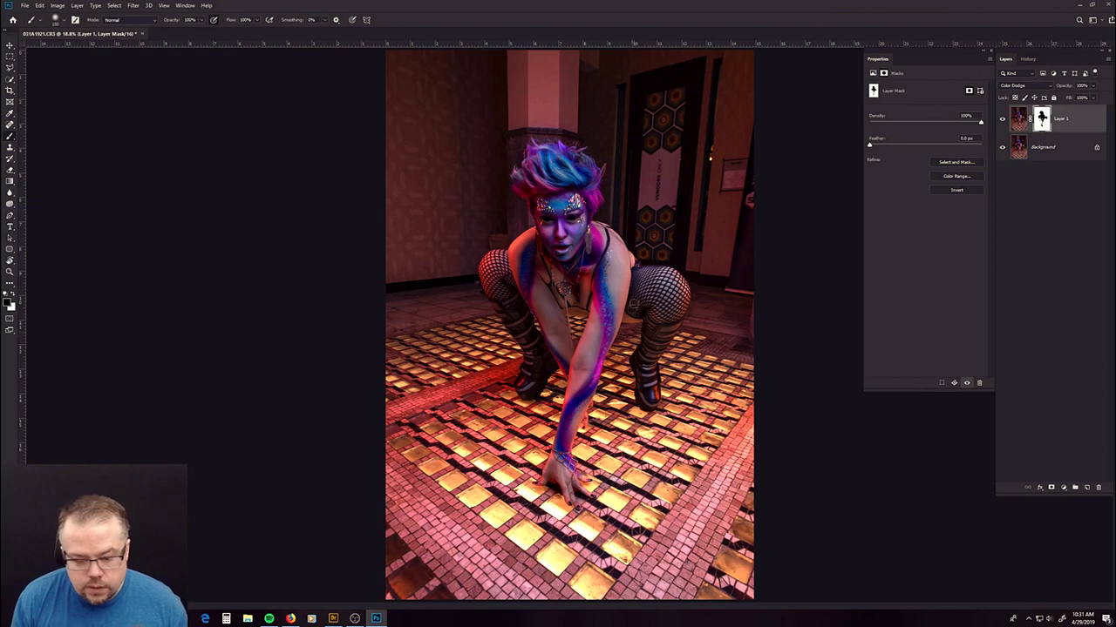
# - Refine the Color Dodge layer's mask around the legs, boots and upper body, switching the brush between white and black
pyautogui.press('z')
pyautogui.moveTo(601, 320); pyautogui.dragTo(552, 343)
pyautogui.press('b')
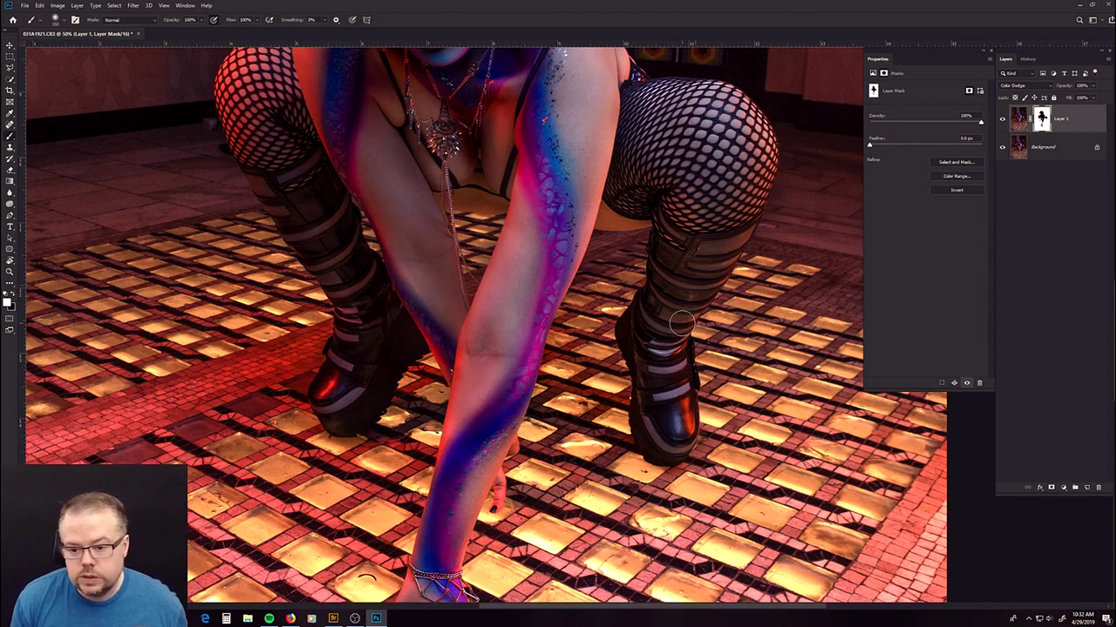
pyautogui.scroll(5, 266, 113)
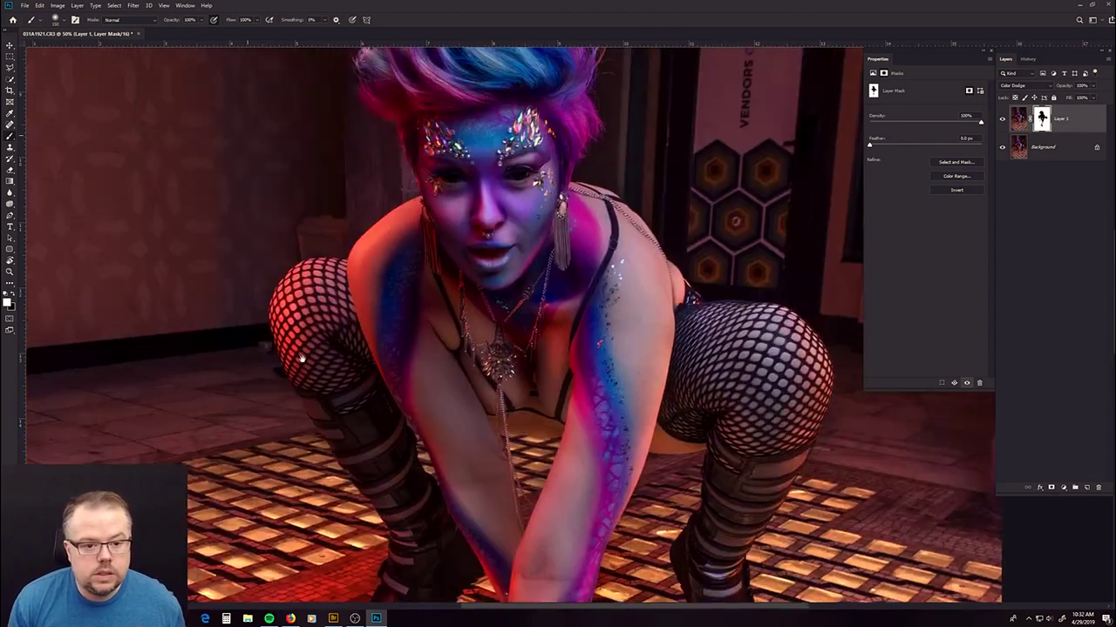
pyautogui.press('x')
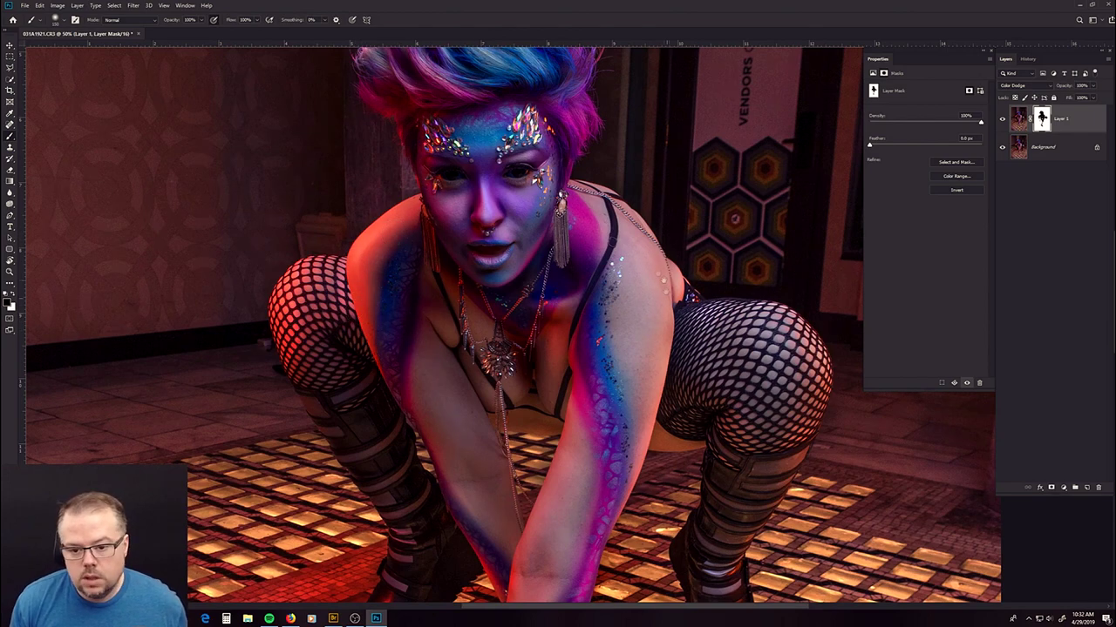
pyautogui.scroll(3, 680, 329)
pyautogui.hscroll(-3, 523, 243)
pyautogui.scroll(3, 523, 242)
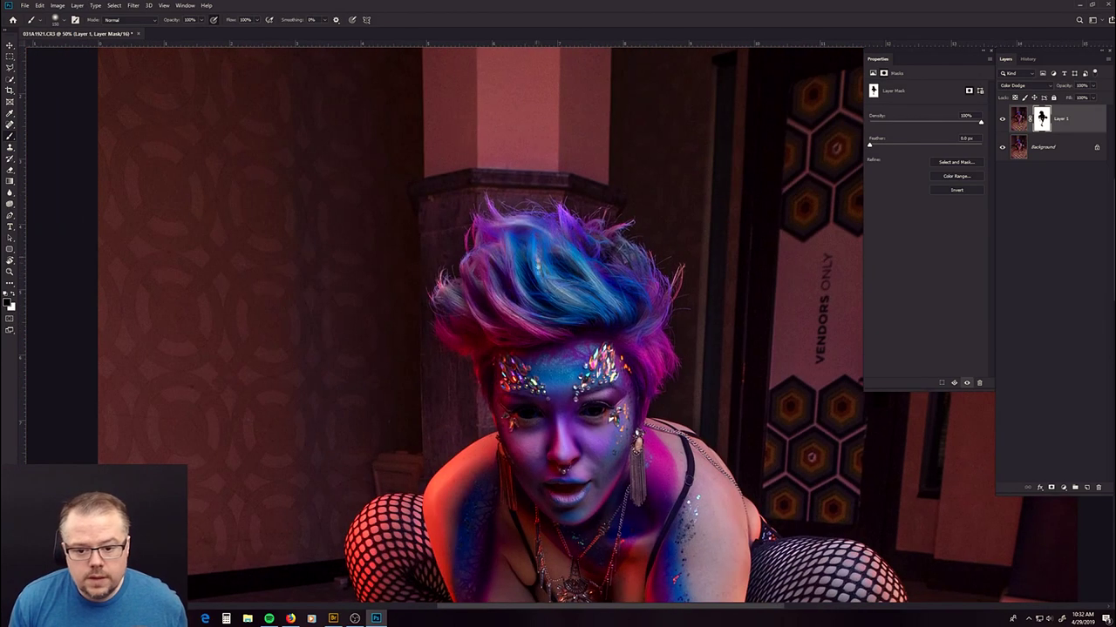
pyautogui.scroll(-4, 520, 180)
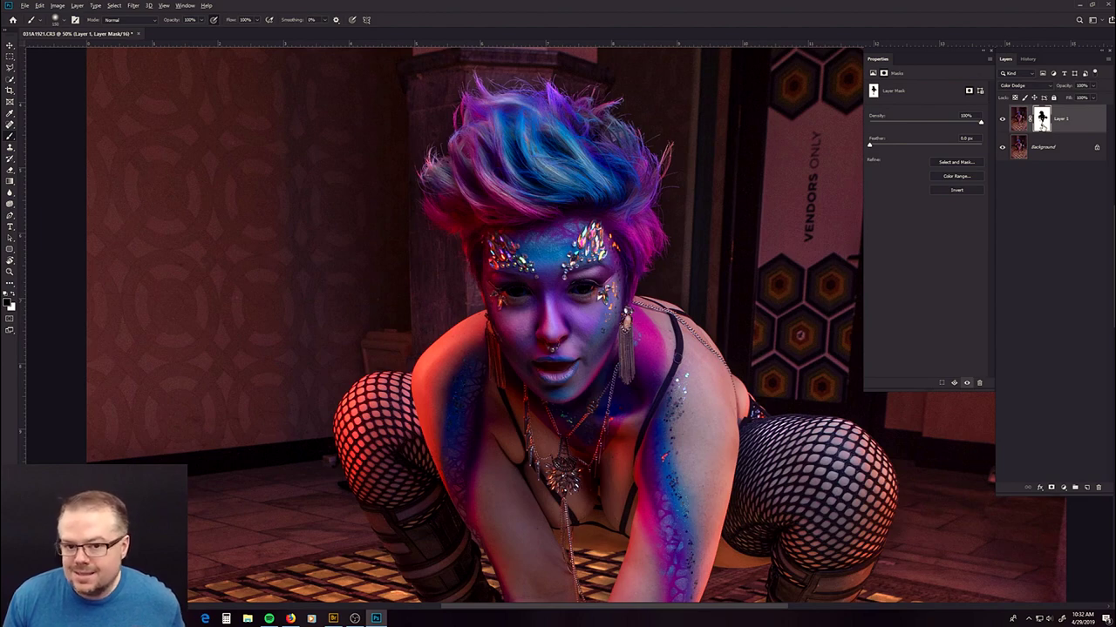
# - Display the Color Dodge layer's mask on its own and inspect the painted silhouette for gaps
pyautogui.keyDown('alt'); pyautogui.click(1041, 122); pyautogui.keyUp('alt')
pyautogui.moveTo(683, 355); pyautogui.dragTo(625, 419)
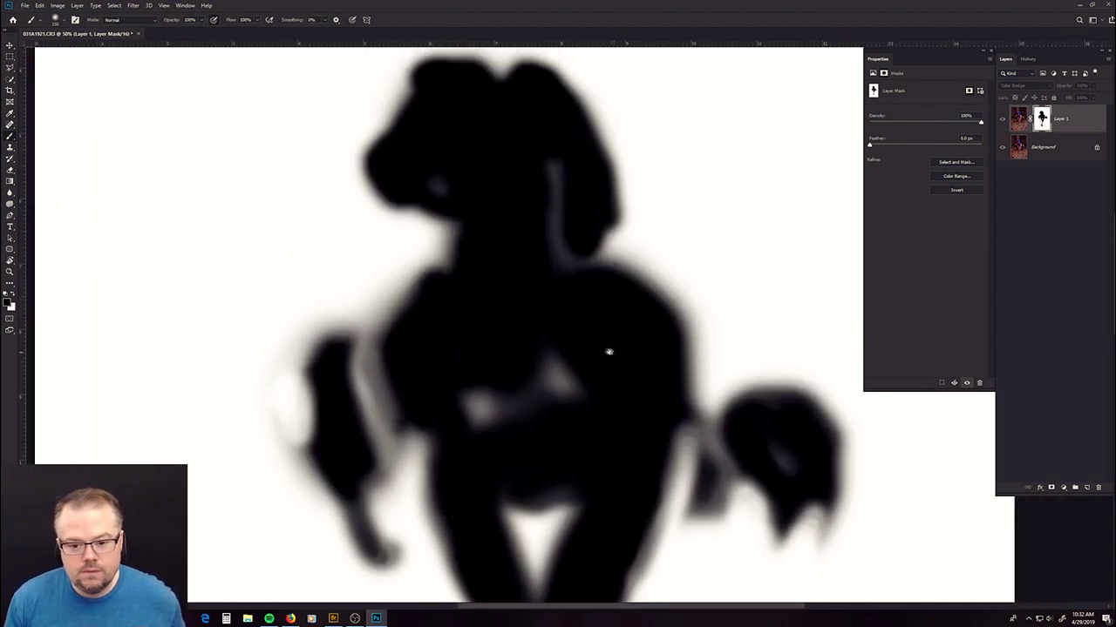
pyautogui.moveTo(578, 403); pyautogui.dragTo(564, 478)
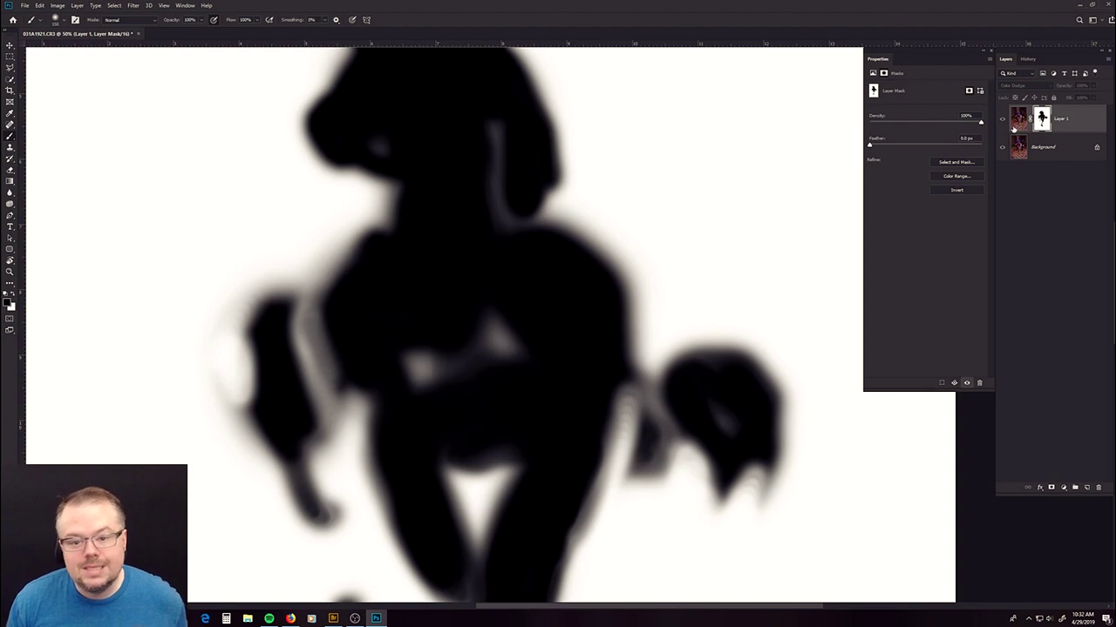
# - Check the head and shoulder areas of the mask, return to the normal image display and examine the whole composite
pyautogui.moveTo(511, 323); pyautogui.dragTo(474, 380)
pyautogui.moveTo(528, 439)
pyautogui.mouseDown()
pyautogui.moveTo(497, 174)
pyautogui.moveTo(508, 462)
pyautogui.moveTo(523, 323)
pyautogui.mouseUp()
pyautogui.moveTo(477, 276)
pyautogui.mouseDown()
pyautogui.moveTo(481, 368)
pyautogui.moveTo(473, 311)
pyautogui.moveTo(477, 331)
pyautogui.moveTo(451, 376)
pyautogui.moveTo(478, 346)
pyautogui.moveTo(476, 308)
pyautogui.mouseUp()
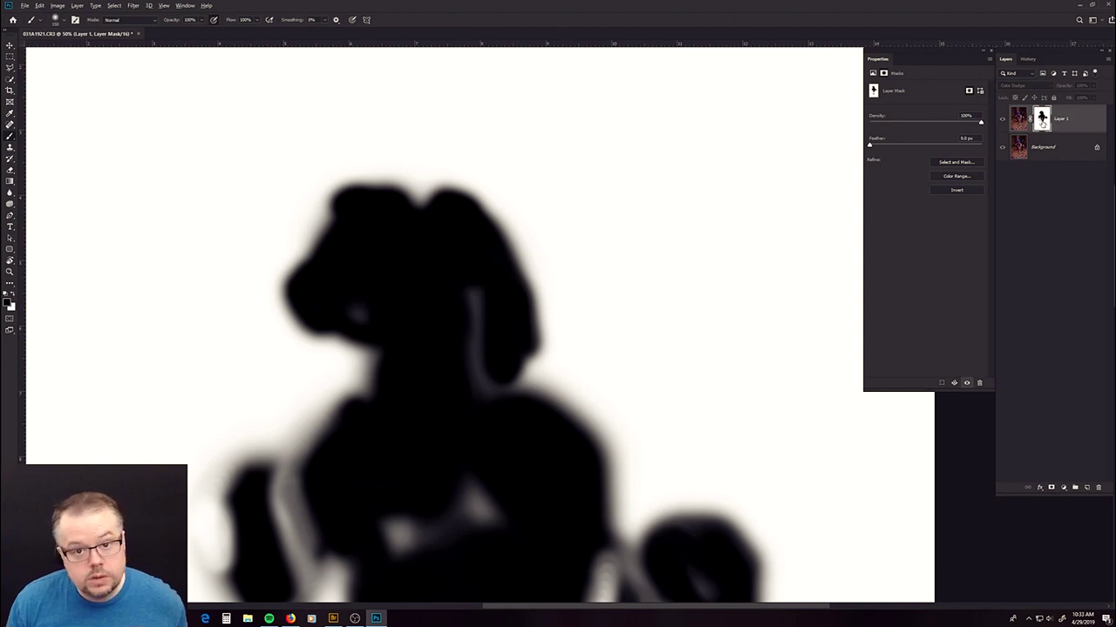
pyautogui.keyDown('alt'); pyautogui.click(1041, 123); pyautogui.keyUp('alt')
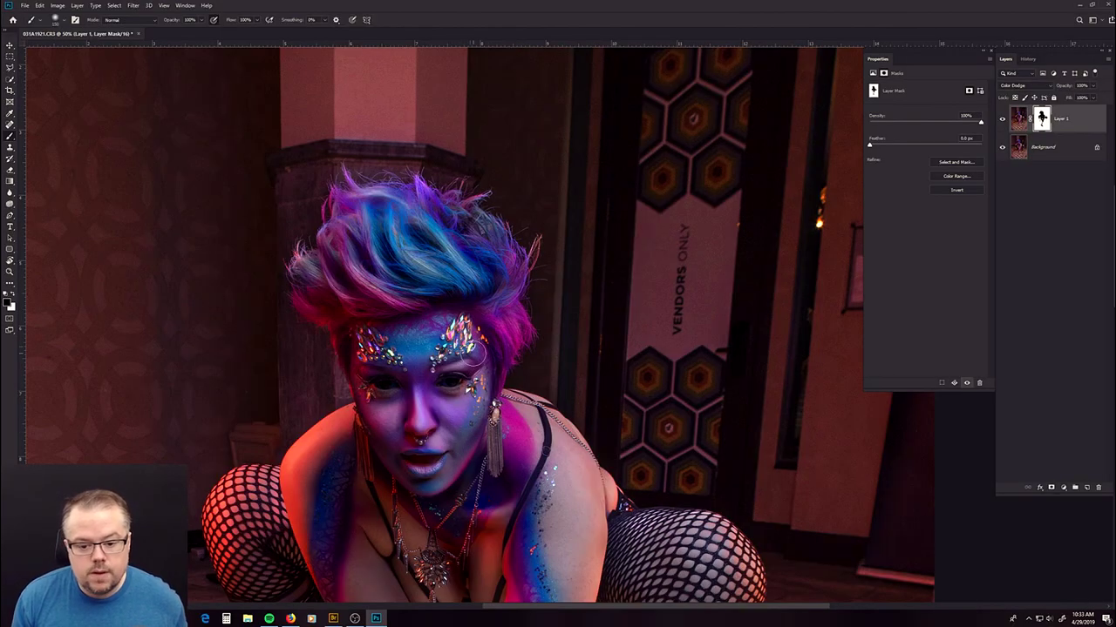
pyautogui.scroll(-8, 458, 437)
pyautogui.scroll(-4, 547, 144)
pyautogui.scroll(4, 546, 144)
pyautogui.scroll(-2, 547, 144)
pyautogui.scroll(-5, 511, 444)
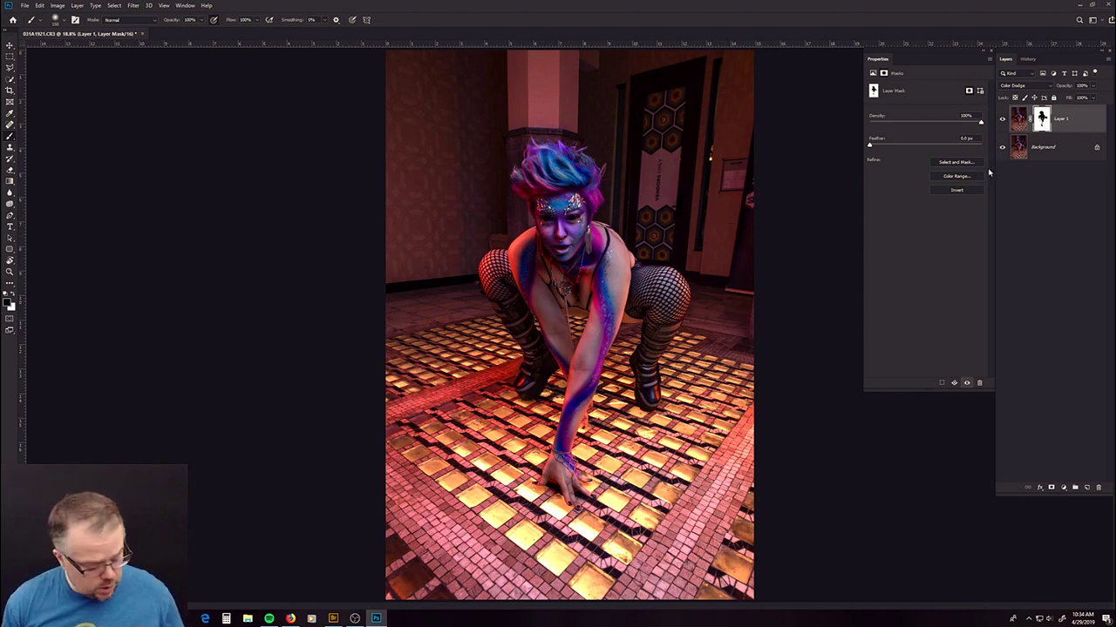
# - Duplicate the merged image and darken the copy in Camera Raw: Exposure -1.60, Highlights -53, Shadows -53, Whites -50, Blacks -28
pyautogui.hotkey('ctrl', 'e')
pyautogui.hotkey('ctrl', 'j')
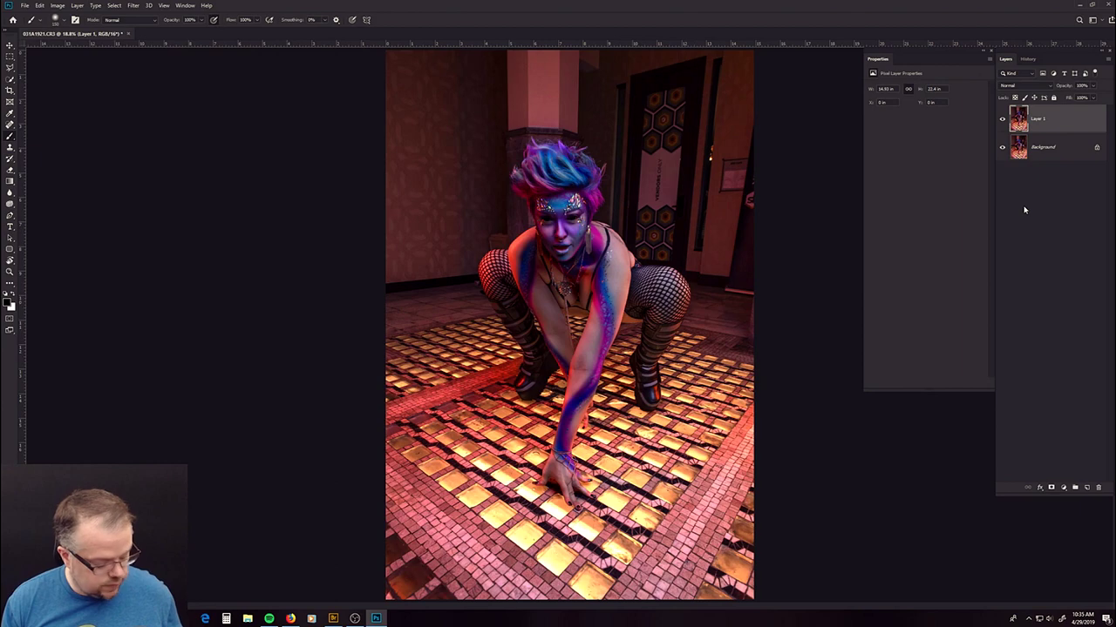
pyautogui.hotkey('ctrl', 'shift', 'a')
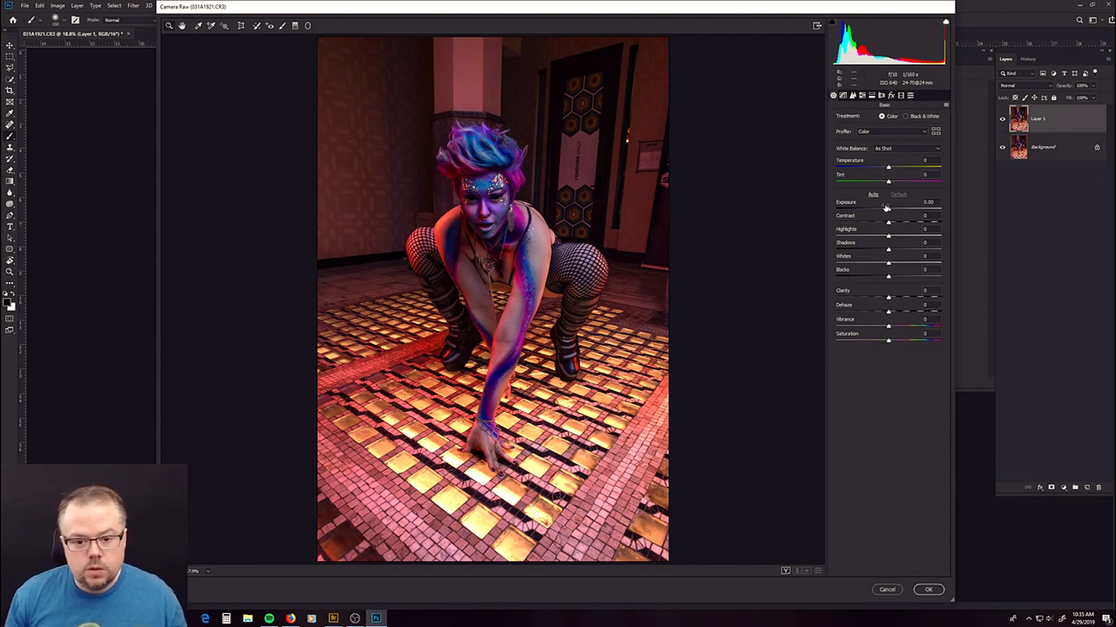
pyautogui.moveTo(887, 210); pyautogui.dragTo(861, 252)
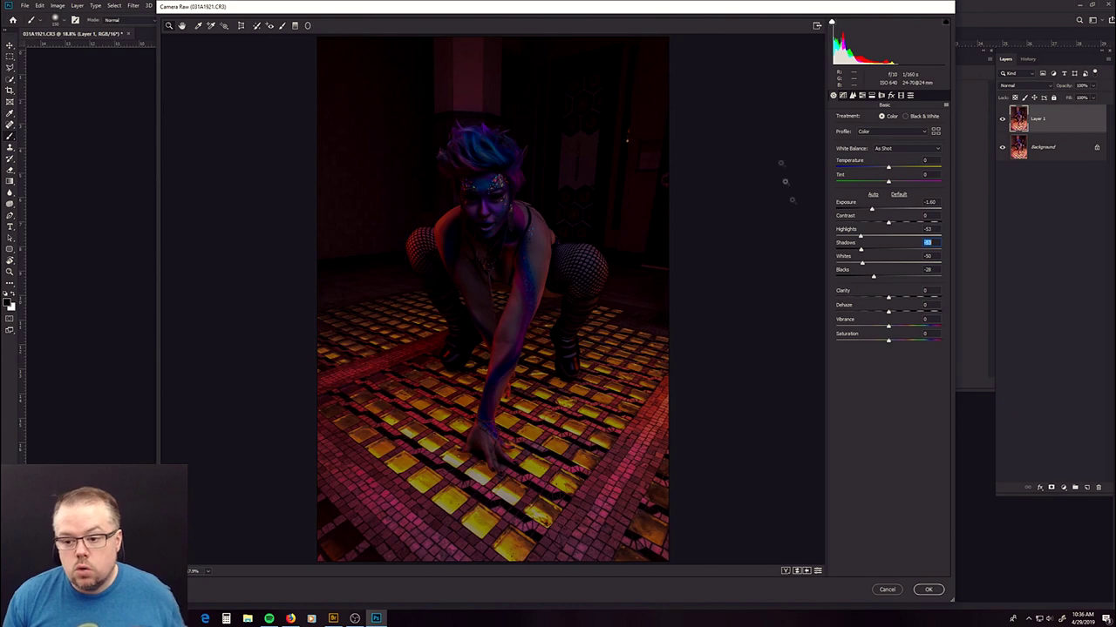
pyautogui.click(928, 590)
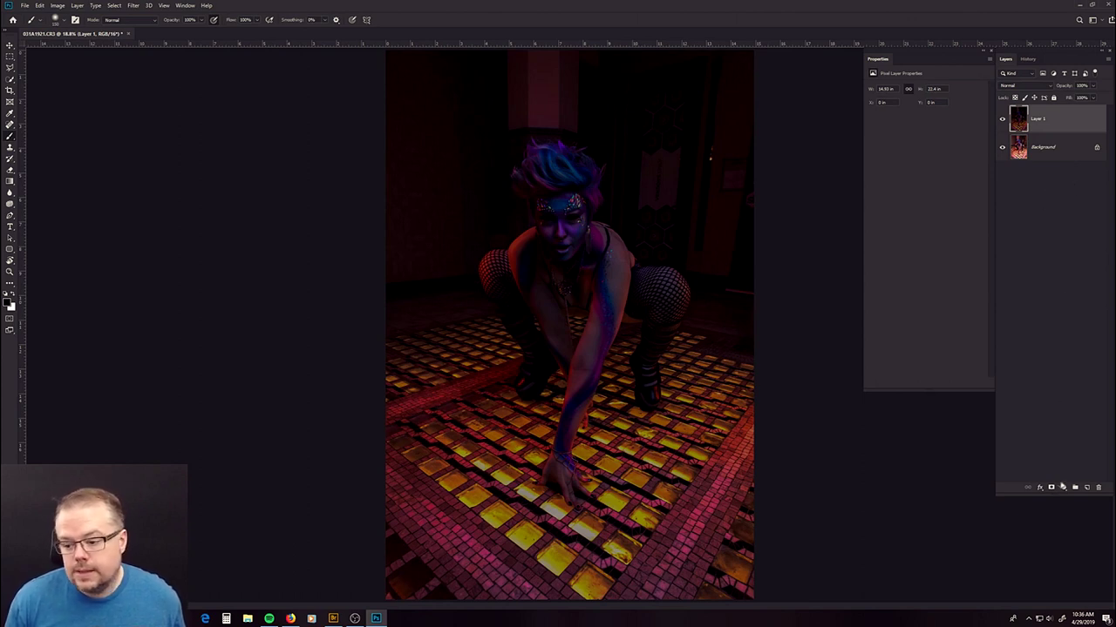
# - Add a white mask to the darkened layer and paint black over the model and the floor around her
pyautogui.click(1051, 487)
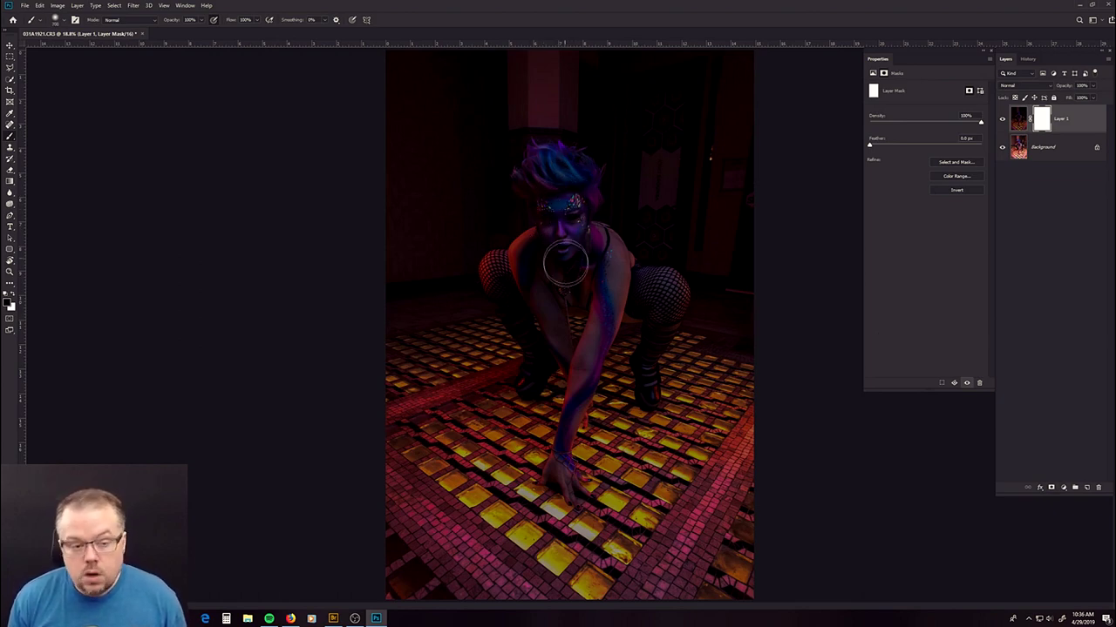
pyautogui.moveTo(585, 209)
pyautogui.mouseDown()
pyautogui.moveTo(558, 223)
pyautogui.moveTo(574, 265)
pyautogui.moveTo(548, 277)
pyautogui.moveTo(533, 266)
pyautogui.moveTo(558, 287)
pyautogui.moveTo(600, 288)
pyautogui.moveTo(610, 277)
pyautogui.moveTo(582, 254)
pyautogui.moveTo(514, 286)
pyautogui.moveTo(499, 270)
pyautogui.moveTo(665, 292)
pyautogui.moveTo(635, 292)
pyautogui.moveTo(597, 260)
pyautogui.moveTo(609, 249)
pyautogui.moveTo(598, 242)
pyautogui.moveTo(604, 216)
pyautogui.mouseUp()
pyautogui.moveTo(537, 307)
pyautogui.mouseDown()
pyautogui.moveTo(558, 344)
pyautogui.moveTo(546, 294)
pyautogui.moveTo(554, 327)
pyautogui.moveTo(554, 317)
pyautogui.moveTo(587, 323)
pyautogui.moveTo(596, 361)
pyautogui.moveTo(599, 345)
pyautogui.moveTo(591, 371)
pyautogui.moveTo(603, 341)
pyautogui.moveTo(588, 375)
pyautogui.moveTo(572, 359)
pyautogui.moveTo(573, 395)
pyautogui.moveTo(553, 339)
pyautogui.moveTo(561, 374)
pyautogui.moveTo(546, 363)
pyautogui.moveTo(534, 378)
pyautogui.moveTo(529, 329)
pyautogui.moveTo(661, 358)
pyautogui.moveTo(643, 364)
pyautogui.moveTo(646, 401)
pyautogui.moveTo(665, 305)
pyautogui.mouseUp()
pyautogui.moveTo(658, 344)
pyautogui.mouseDown()
pyautogui.moveTo(590, 356)
pyautogui.moveTo(602, 346)
pyautogui.moveTo(556, 472)
pyautogui.moveTo(587, 370)
pyautogui.moveTo(558, 433)
pyautogui.moveTo(576, 418)
pyautogui.moveTo(575, 382)
pyautogui.moveTo(572, 427)
pyautogui.moveTo(534, 364)
pyautogui.moveTo(531, 376)
pyautogui.moveTo(568, 369)
pyautogui.moveTo(517, 403)
pyautogui.moveTo(537, 353)
pyautogui.moveTo(530, 307)
pyautogui.moveTo(506, 292)
pyautogui.moveTo(548, 308)
pyautogui.moveTo(575, 264)
pyautogui.moveTo(587, 292)
pyautogui.moveTo(571, 211)
pyautogui.moveTo(549, 185)
pyautogui.moveTo(586, 166)
pyautogui.moveTo(554, 163)
pyautogui.moveTo(567, 181)
pyautogui.moveTo(552, 166)
pyautogui.moveTo(534, 172)
pyautogui.moveTo(573, 176)
pyautogui.moveTo(582, 201)
pyautogui.moveTo(570, 168)
pyautogui.moveTo(559, 190)
pyautogui.moveTo(581, 164)
pyautogui.moveTo(564, 142)
pyautogui.mouseUp()
pyautogui.moveTo(558, 417)
pyautogui.mouseDown()
pyautogui.moveTo(536, 383)
pyautogui.moveTo(505, 436)
pyautogui.moveTo(540, 480)
pyautogui.moveTo(636, 384)
pyautogui.moveTo(654, 435)
pyautogui.moveTo(567, 514)
pyautogui.moveTo(489, 453)
pyautogui.moveTo(497, 357)
pyautogui.moveTo(523, 515)
pyautogui.moveTo(688, 375)
pyautogui.moveTo(576, 531)
pyautogui.moveTo(523, 448)
pyautogui.moveTo(452, 440)
pyautogui.mouseUp()
pyautogui.moveTo(649, 380)
pyautogui.mouseDown()
pyautogui.moveTo(688, 401)
pyautogui.moveTo(697, 384)
pyautogui.moveTo(693, 431)
pyautogui.moveTo(706, 442)
pyautogui.mouseUp()
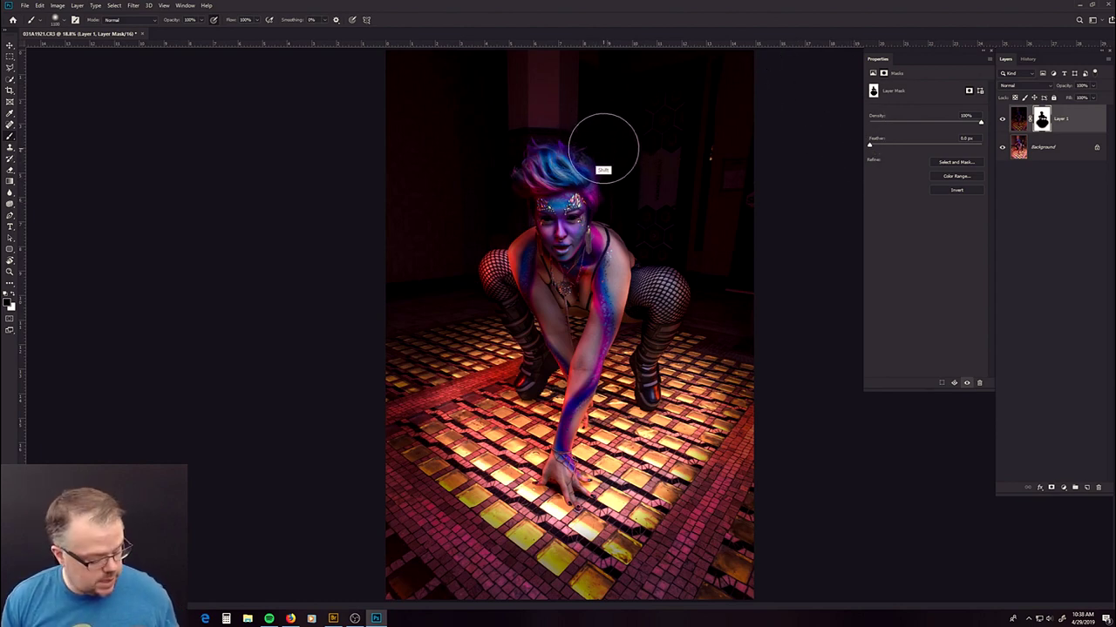
# - Set the brush flow to 10%, shrink the brush and paint on the mask to bring back brightness in the hair
pyautogui.hotkey('shift', '1')
pyautogui.press('z')
pyautogui.moveTo(583, 157); pyautogui.dragTo(566, 332)
pyautogui.press('b')
pyautogui.press('[')
pyautogui.press('[')
pyautogui.press('[')
pyautogui.press('[')
pyautogui.press('[')
pyautogui.press('[')
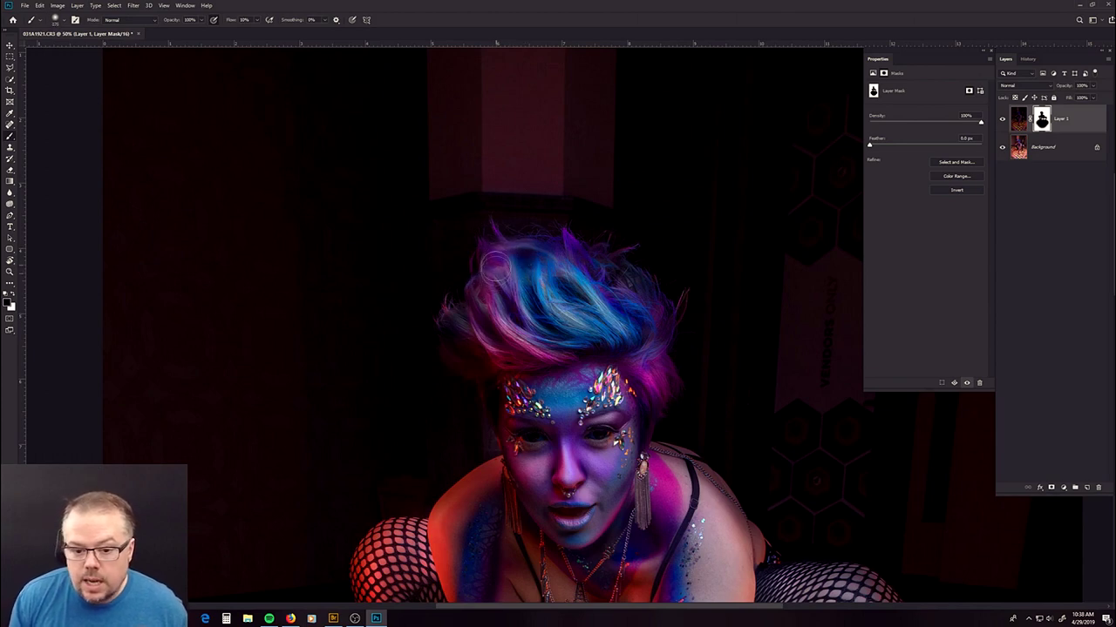
pyautogui.moveTo(523, 262)
pyautogui.mouseDown()
pyautogui.moveTo(575, 259)
pyautogui.moveTo(604, 288)
pyautogui.mouseUp()
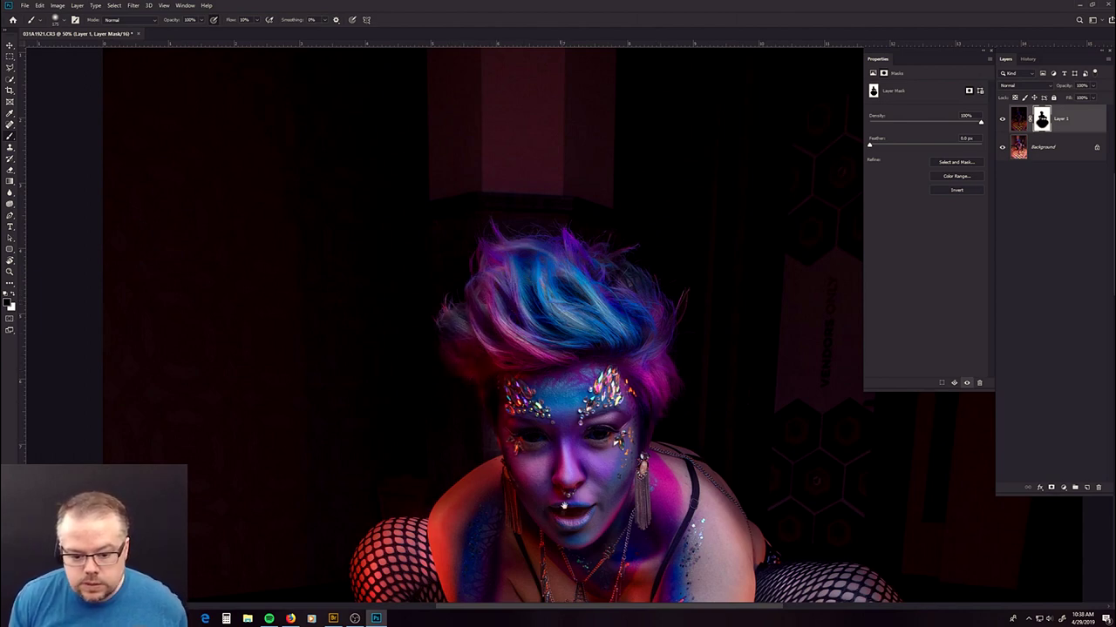
# - Refine the darkening mask along the model's shoulders, arms, fishnet legs and boots with the low-flow brush
pyautogui.moveTo(518, 427); pyautogui.dragTo(575, 283)
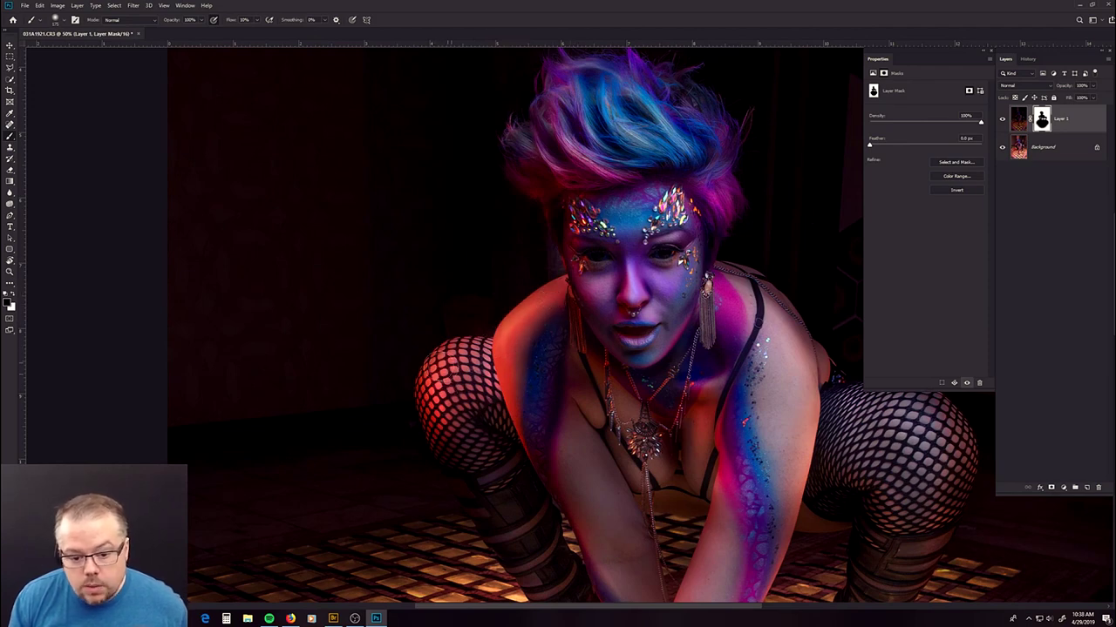
pyautogui.hscroll(5, 688, 384)
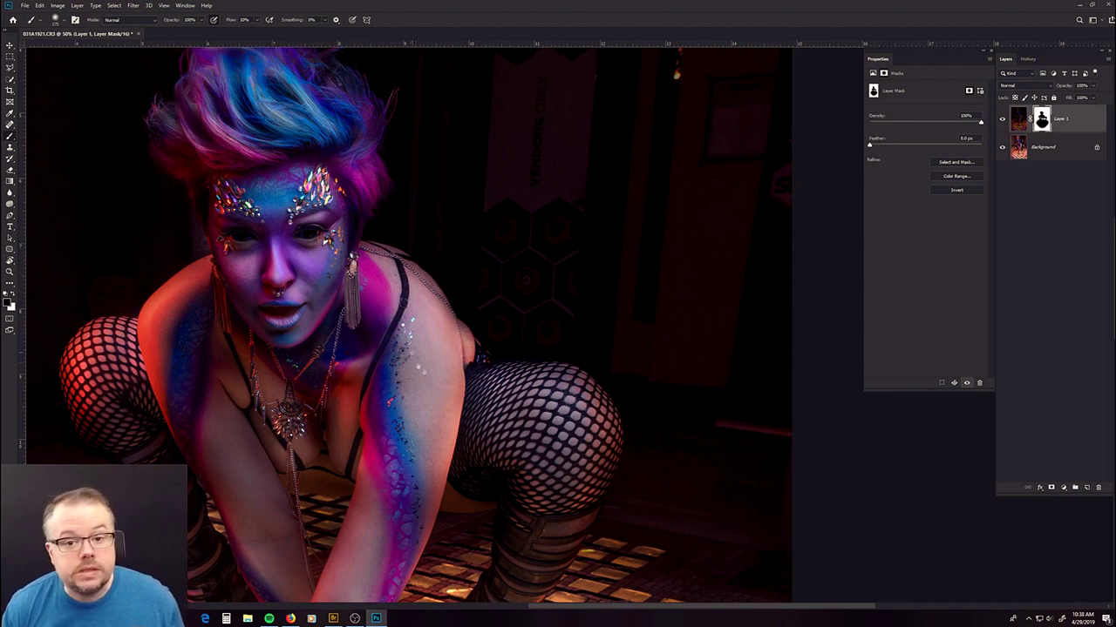
pyautogui.moveTo(423, 314); pyautogui.dragTo(395, 231)
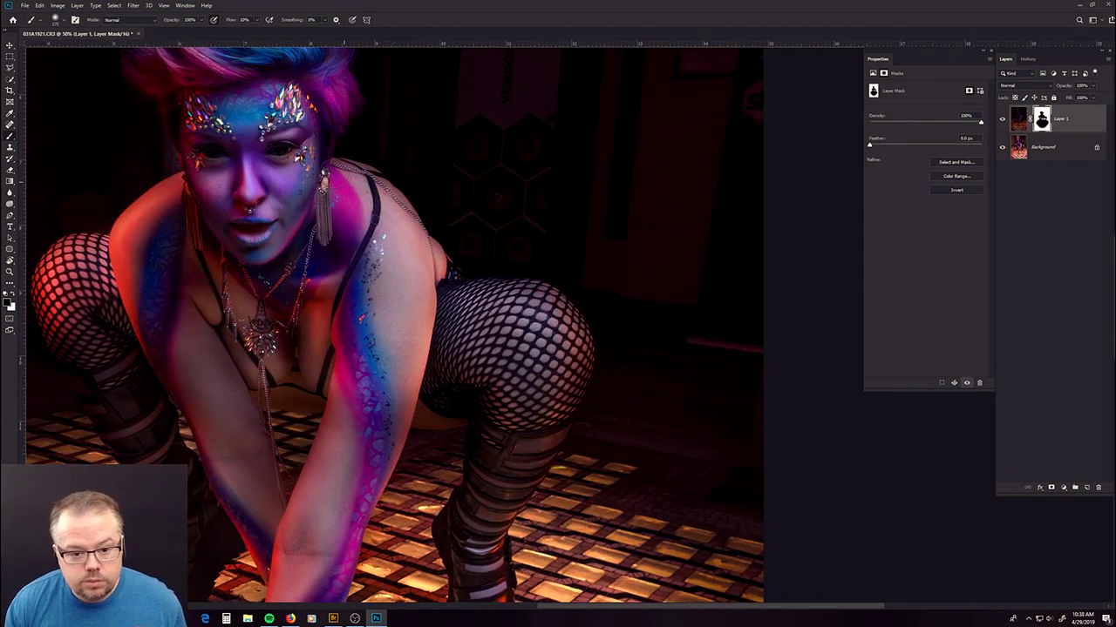
pyautogui.moveTo(460, 366)
pyautogui.mouseDown()
pyautogui.moveTo(446, 279)
pyautogui.moveTo(488, 165)
pyautogui.mouseUp()
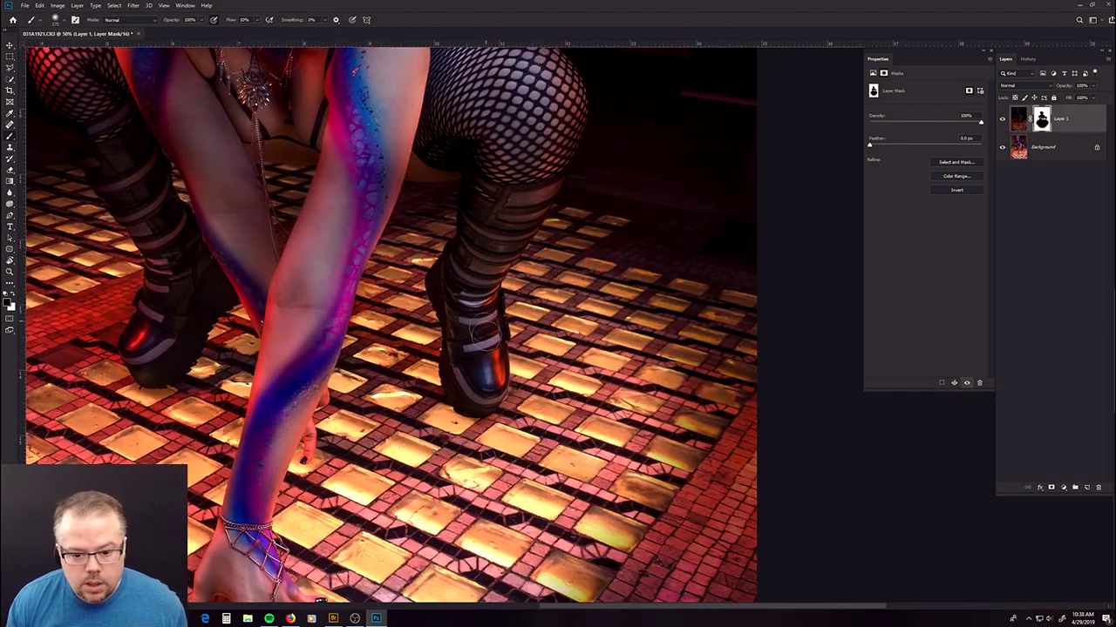
pyautogui.moveTo(366, 324); pyautogui.dragTo(643, 372)
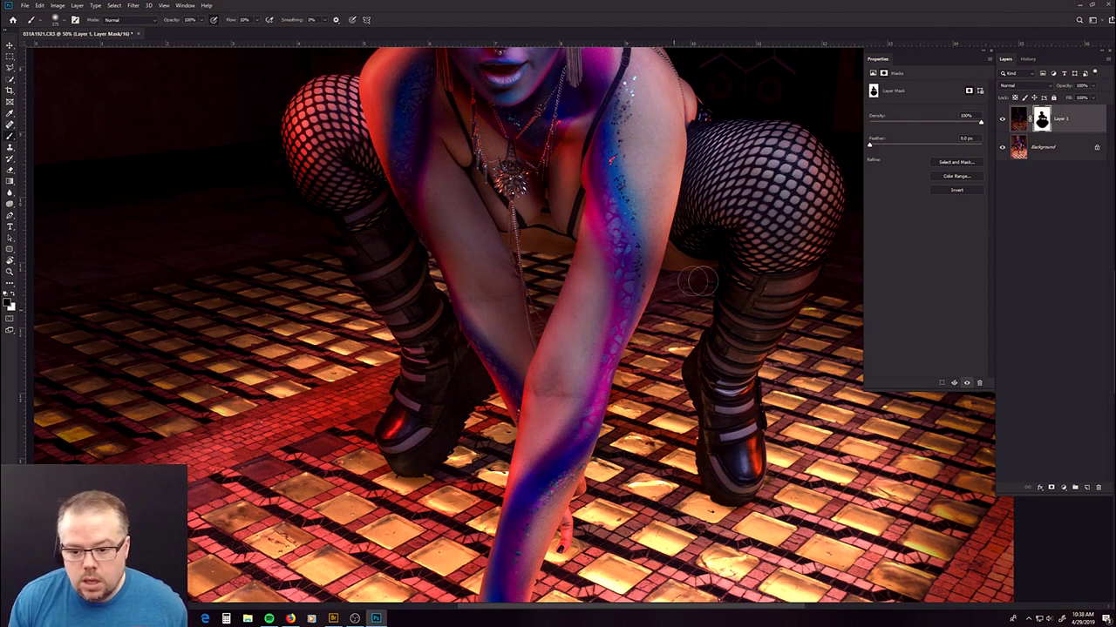
pyautogui.scroll(2, 407, 426)
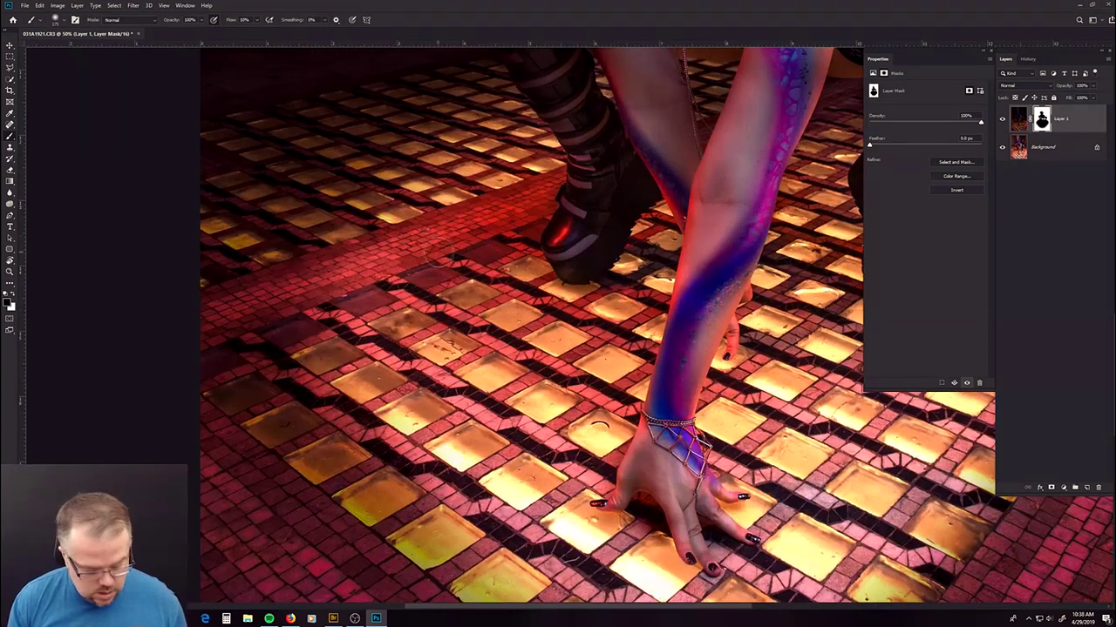
# - Enlarge the brush and softly blend the darkening mask over the tiled floor around the model's boots and hand
pyautogui.press(']')
pyautogui.press(']')
pyautogui.press(']')
pyautogui.press(']')
pyautogui.press(']')
pyautogui.press(']')
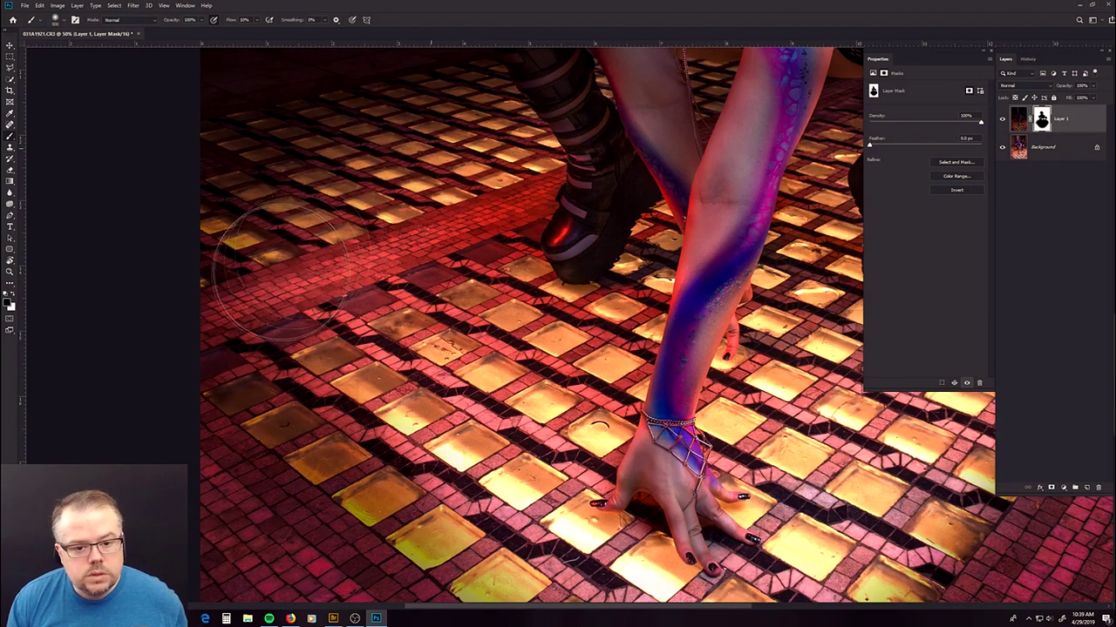
pyautogui.press('h')
pyautogui.moveTo(488, 322); pyautogui.dragTo(706, 409)
pyautogui.scroll(-5, 453, 323)
pyautogui.hscroll(-4, 453, 322)
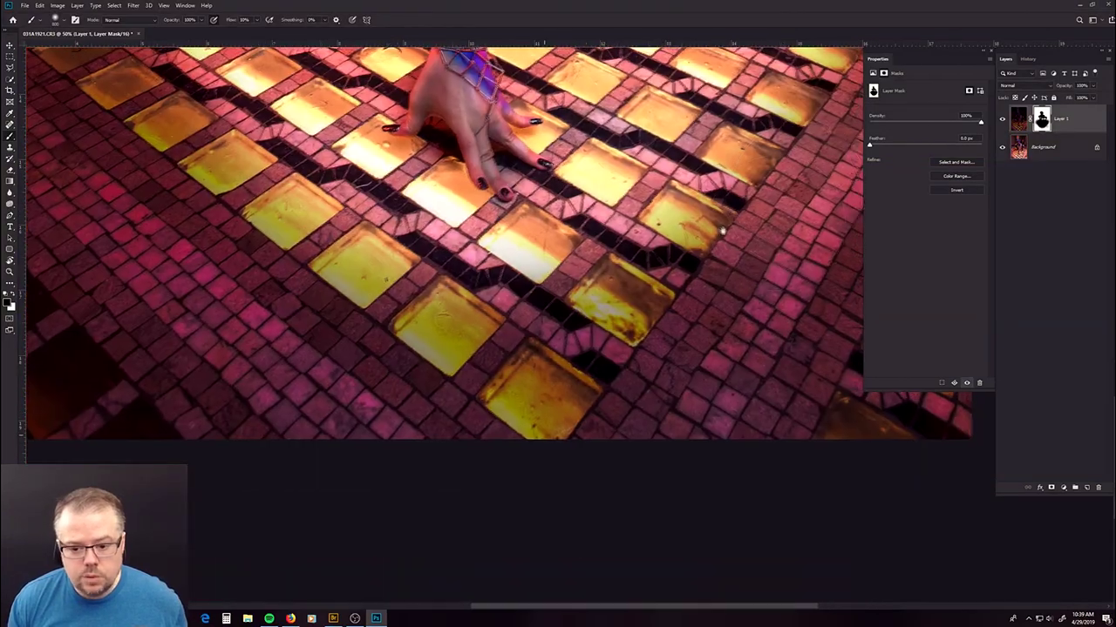
pyautogui.press('h')
pyautogui.moveTo(453, 322)
pyautogui.mouseDown()
pyautogui.moveTo(531, 206)
pyautogui.moveTo(498, 324)
pyautogui.mouseUp()
pyautogui.press('h')
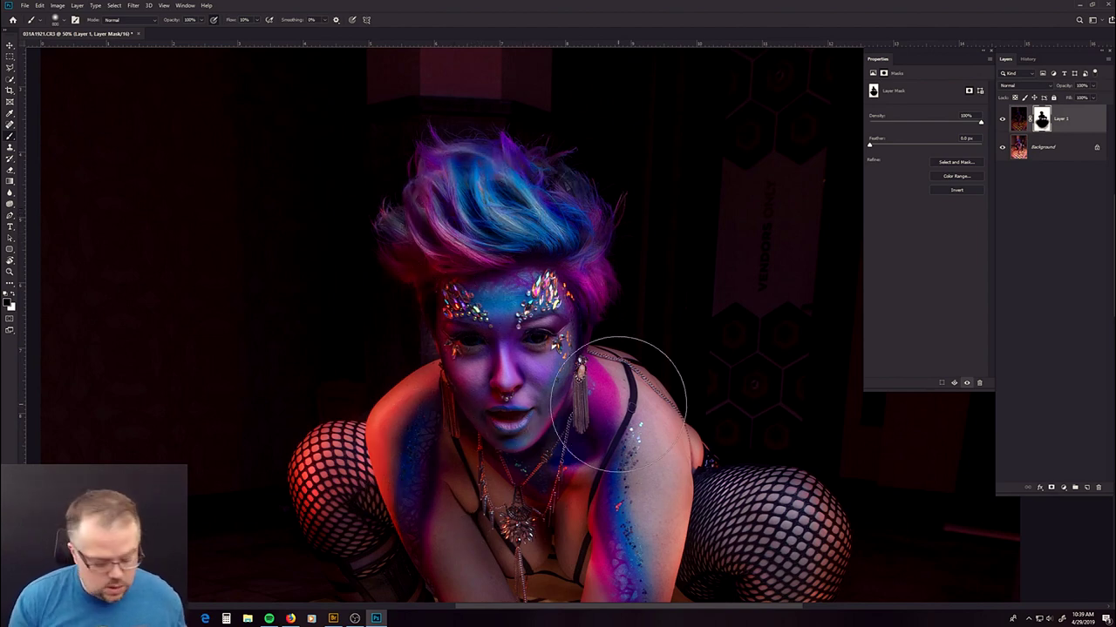
pyautogui.hotkey('ctrl', '0')
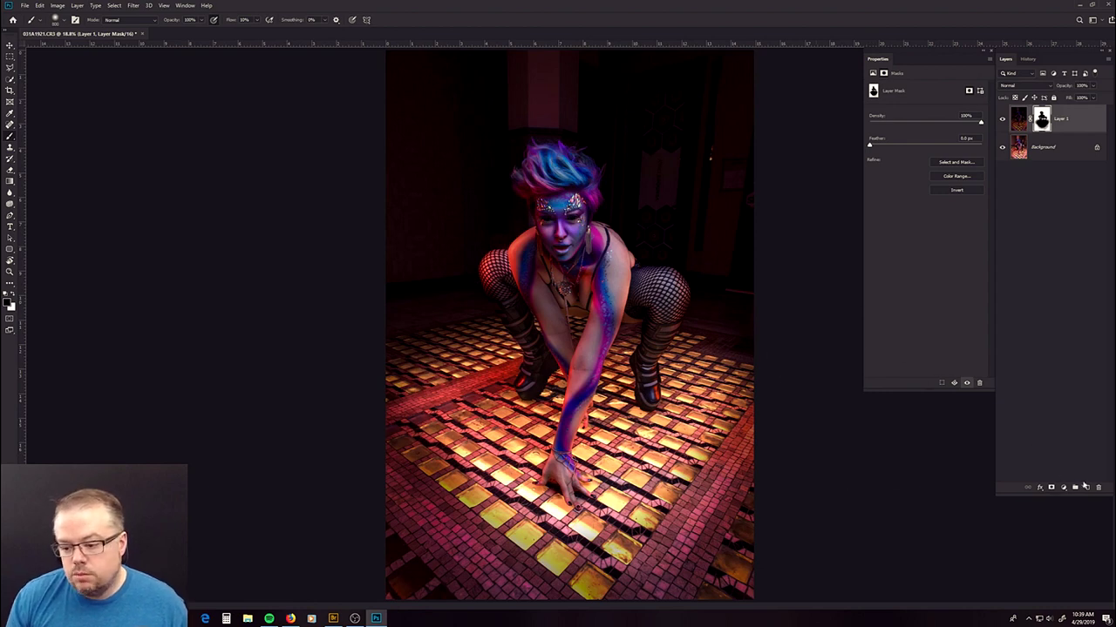
# - Create a new layer above the others and paint soft black over the wall, column and doors behind the model
pyautogui.click(1086, 487)
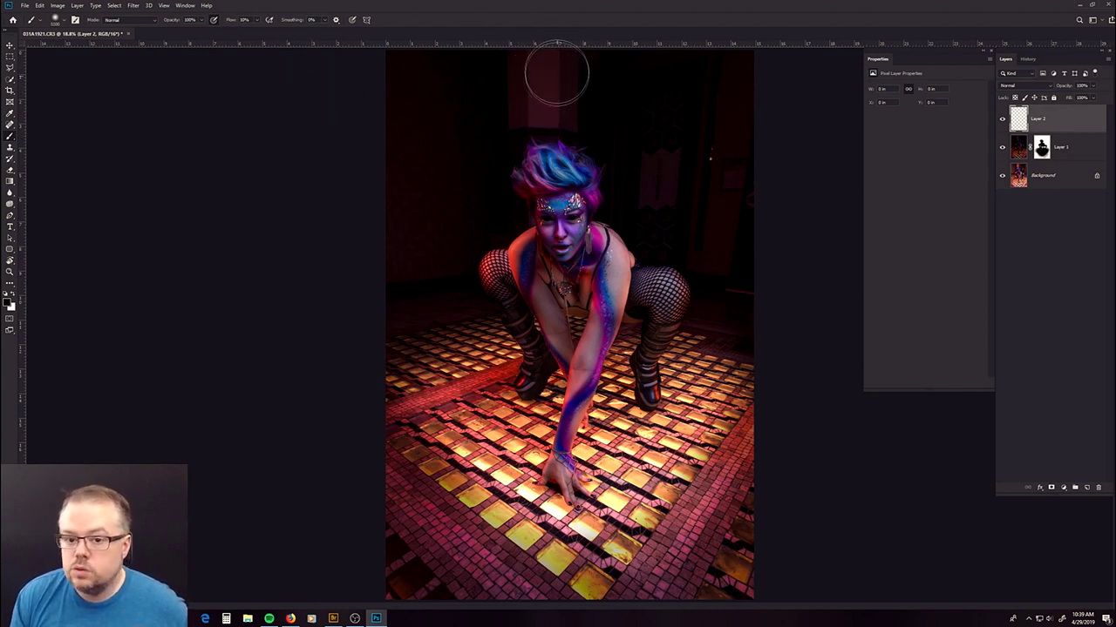
pyautogui.moveTo(541, 73)
pyautogui.mouseDown()
pyautogui.moveTo(511, 113)
pyautogui.moveTo(531, 109)
pyautogui.moveTo(478, 95)
pyautogui.moveTo(771, 131)
pyautogui.mouseUp()
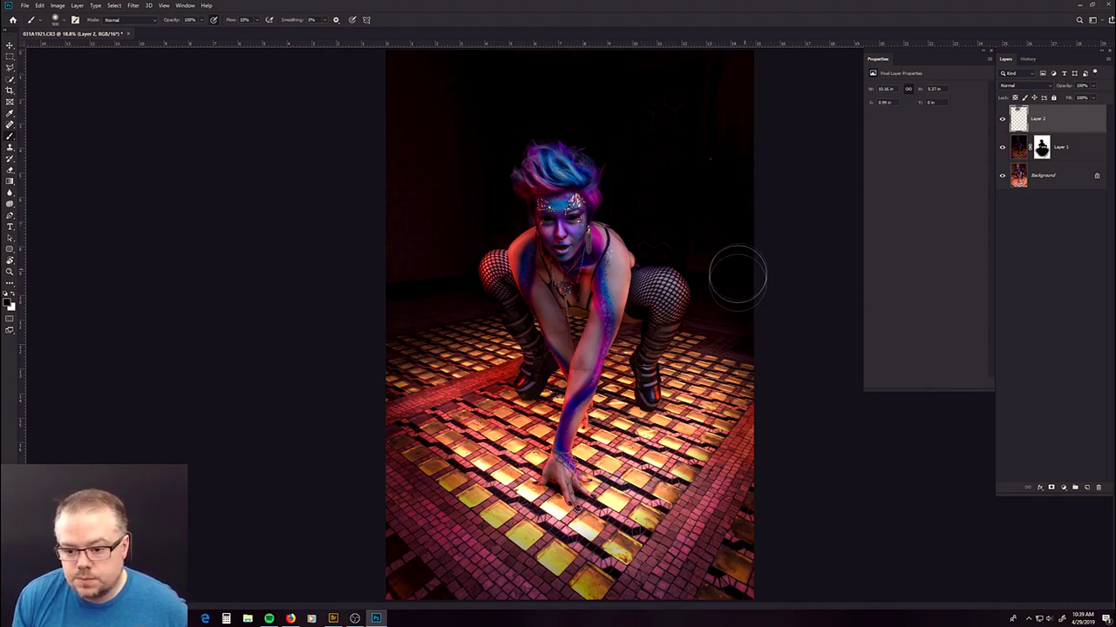
pyautogui.moveTo(485, 110)
pyautogui.mouseDown()
pyautogui.moveTo(413, 253)
pyautogui.moveTo(453, 253)
pyautogui.moveTo(406, 261)
pyautogui.moveTo(386, 183)
pyautogui.moveTo(399, 214)
pyautogui.moveTo(447, 129)
pyautogui.moveTo(488, 210)
pyautogui.moveTo(413, 293)
pyautogui.moveTo(445, 290)
pyautogui.moveTo(411, 302)
pyautogui.moveTo(445, 281)
pyautogui.moveTo(431, 203)
pyautogui.mouseUp()
pyautogui.press(']')
pyautogui.press(']')
pyautogui.moveTo(741, 250)
pyautogui.mouseDown()
pyautogui.moveTo(719, 281)
pyautogui.moveTo(732, 293)
pyautogui.moveTo(705, 296)
pyautogui.moveTo(742, 285)
pyautogui.mouseUp()
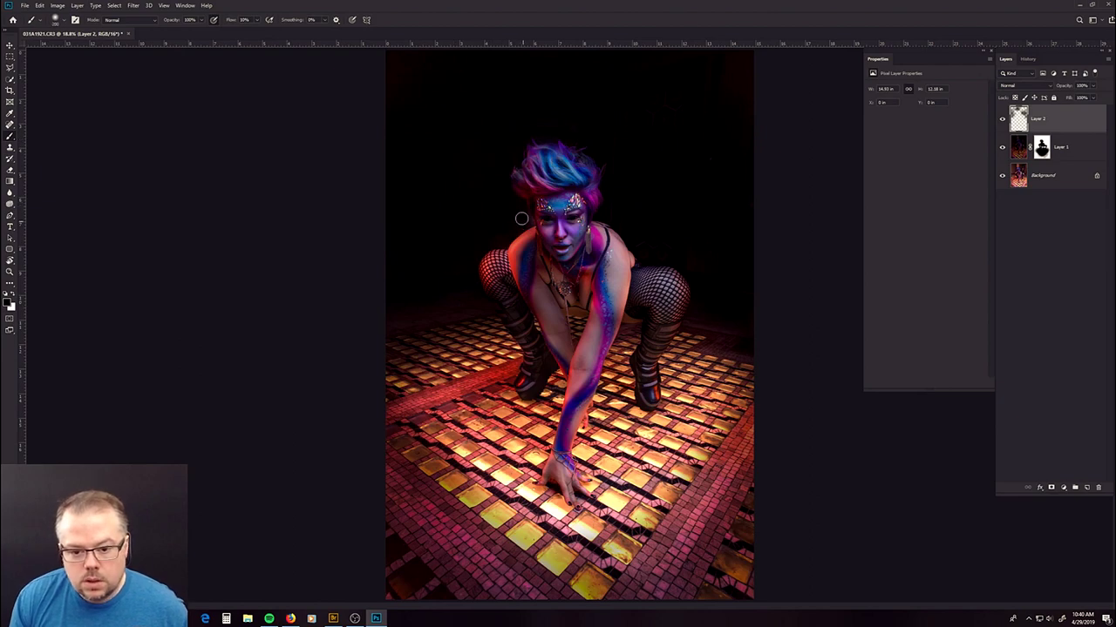
# - Paint black with a small brush over the faint background remnants beside the model's face, shoulders and hip
pyautogui.press('z')
pyautogui.moveTo(524, 197); pyautogui.dragTo(562, 249)
pyautogui.press('b')
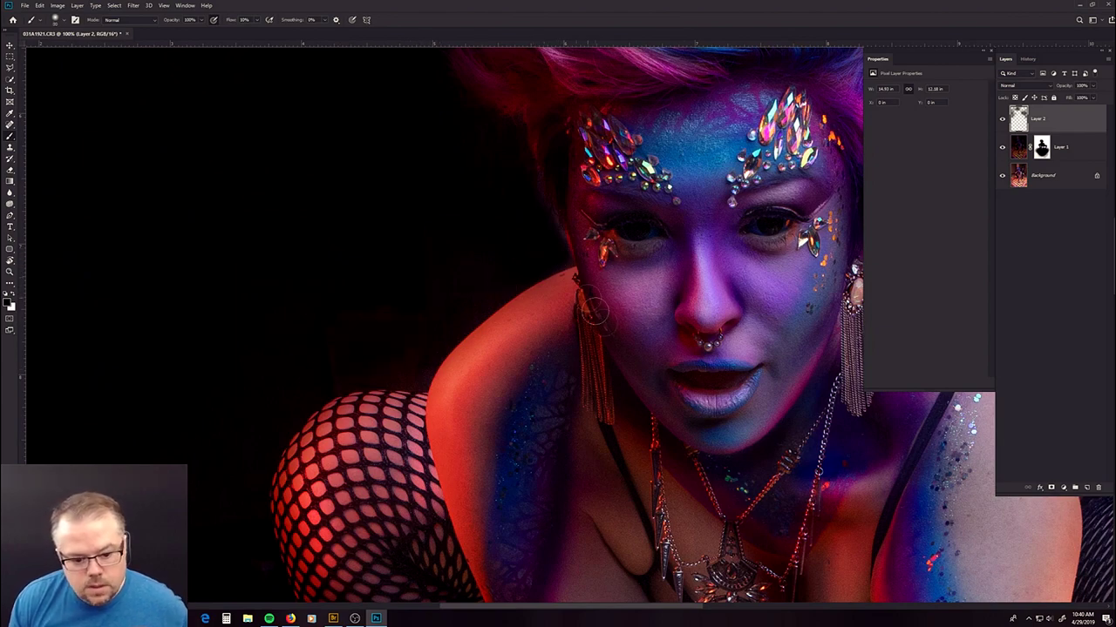
pyautogui.hscroll(5, 610, 386)
pyautogui.moveTo(610, 386); pyautogui.dragTo(475, 317)
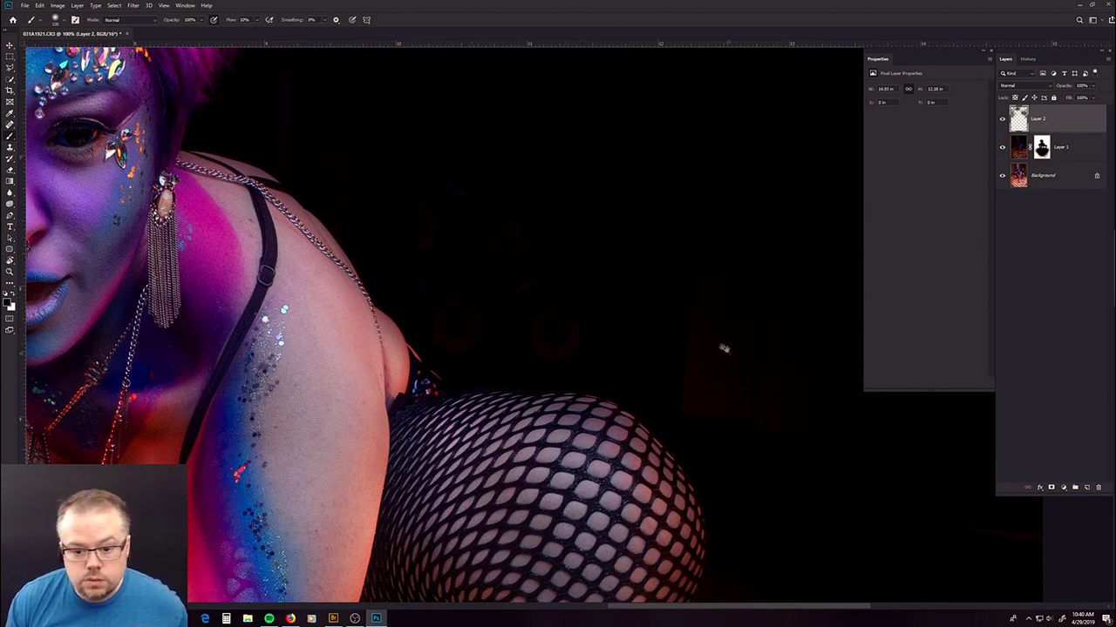
pyautogui.moveTo(726, 352); pyautogui.dragTo(562, 194)
pyautogui.moveTo(357, 181); pyautogui.dragTo(722, 349)
pyautogui.moveTo(630, 167); pyautogui.dragTo(805, 459)
pyautogui.moveTo(437, 369); pyautogui.dragTo(489, 465)
# - Enlarge the brush and paint black over the remaining background traces above and on both sides of the model's head
pyautogui.press(']')
pyautogui.press(']')
pyautogui.press(']')
pyautogui.press(']')
pyautogui.press(']')
pyautogui.press(']')
pyautogui.press(']')
pyautogui.press(']')
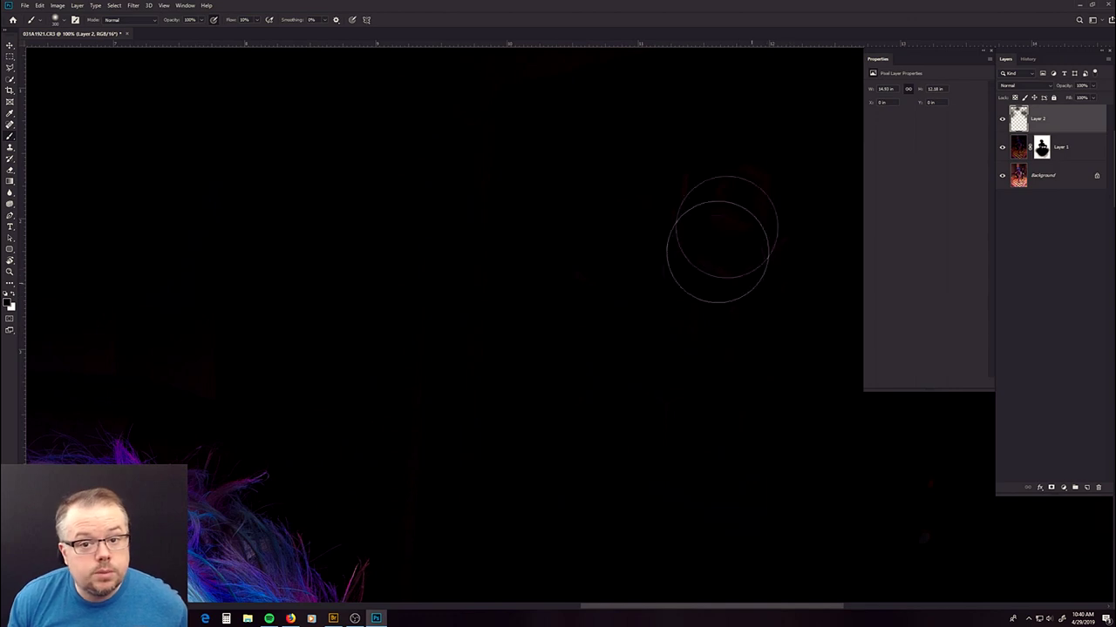
pyautogui.moveTo(722, 236); pyautogui.dragTo(463, 369)
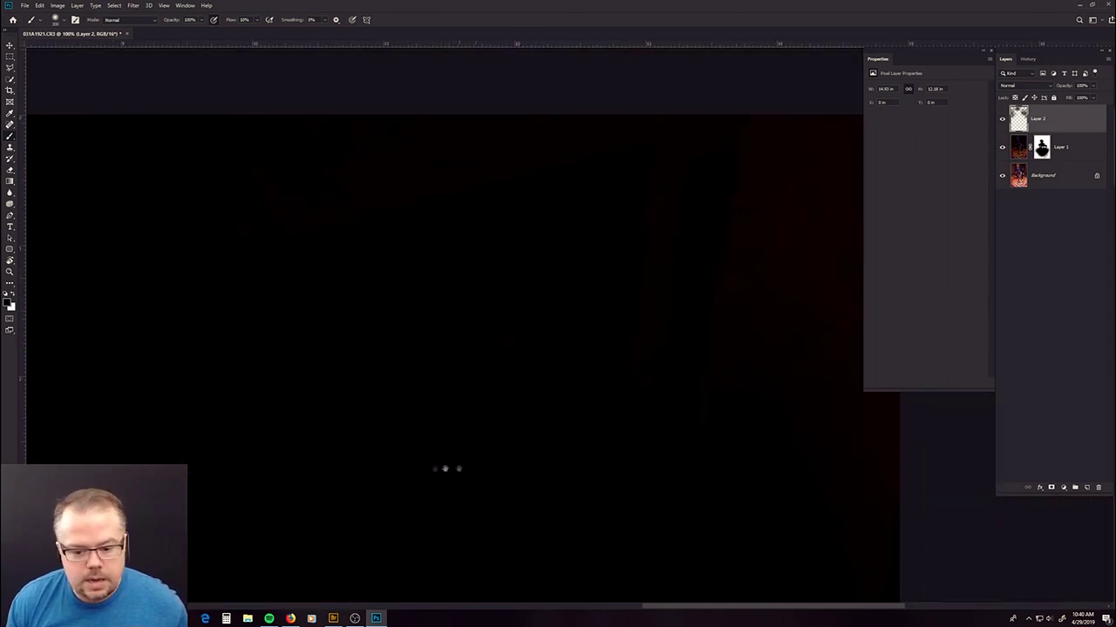
pyautogui.moveTo(448, 468); pyautogui.dragTo(580, 262)
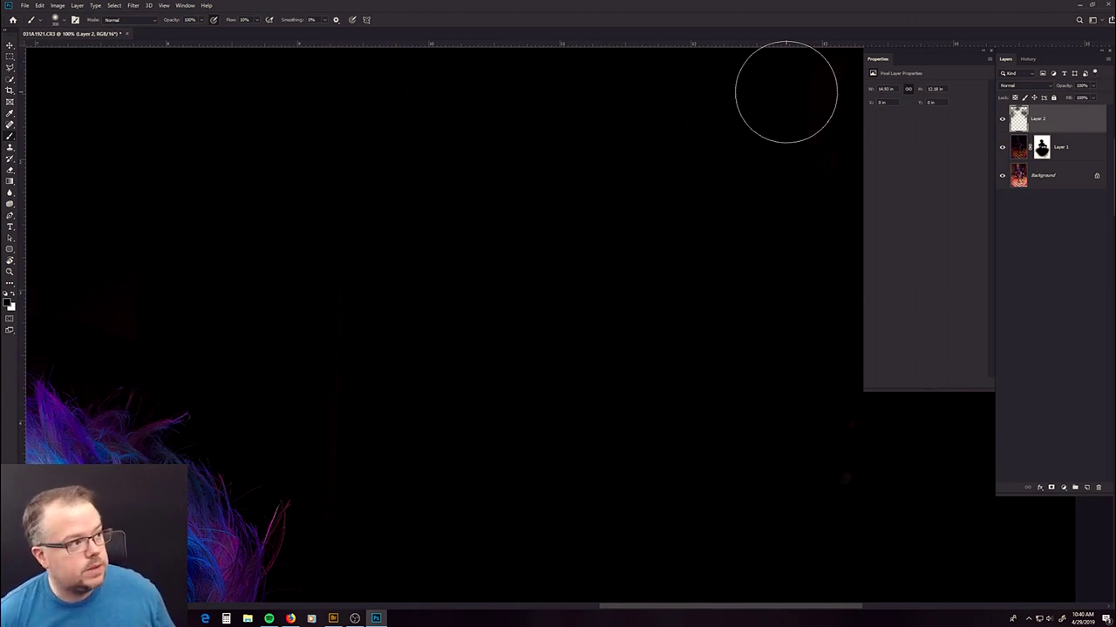
pyautogui.moveTo(570, 332); pyautogui.dragTo(479, 433)
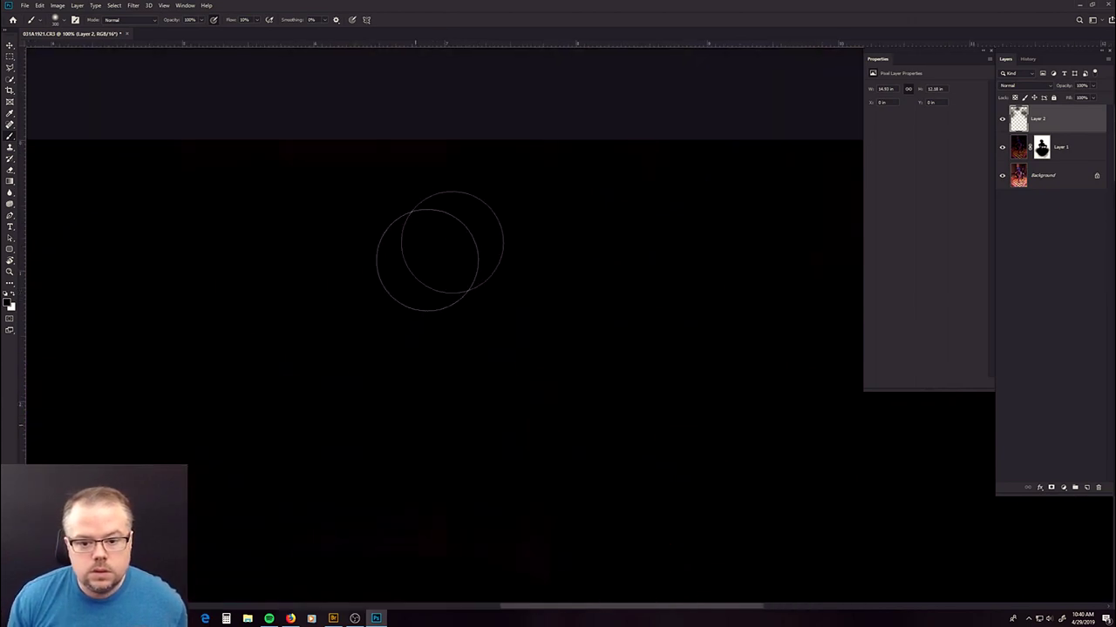
pyautogui.moveTo(235, 430); pyautogui.dragTo(440, 393)
pyautogui.scroll(-10, 471, 174)
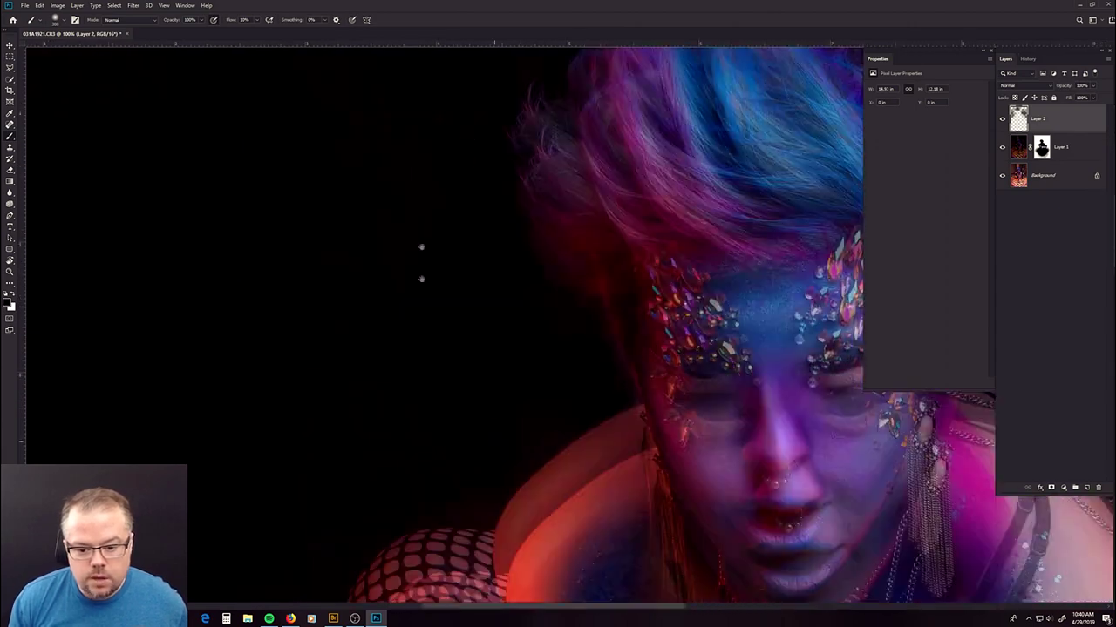
pyautogui.hotkey('ctrl', '0')
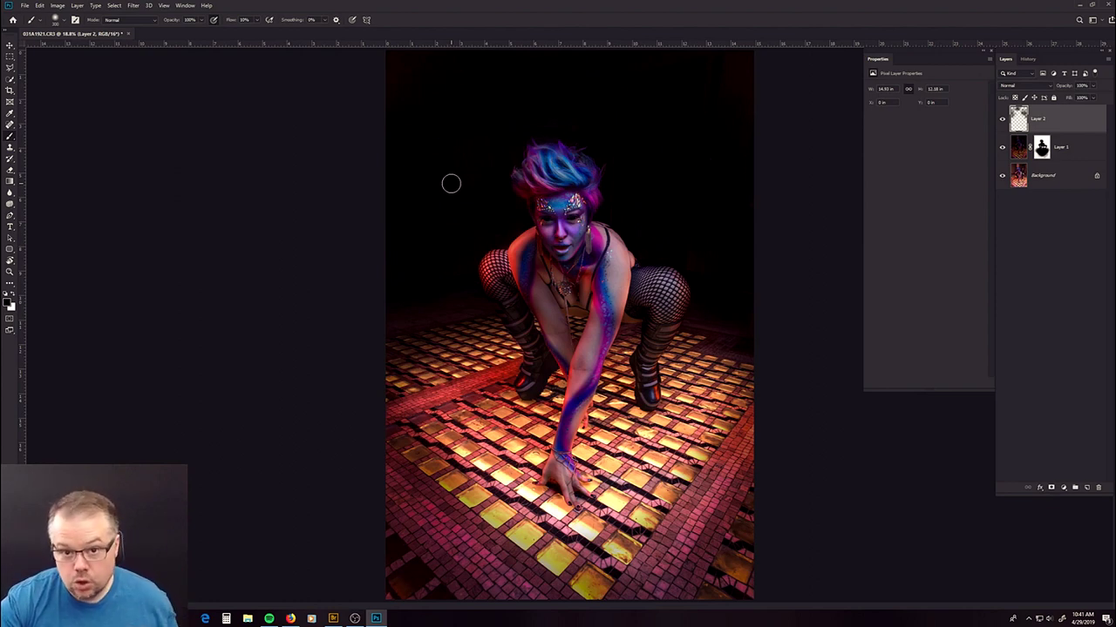
# - Switch to Bridge and open the AdobeStock, Dollarphotoclub and texture_358 images from the YouTube folder in Photoshop
pyautogui.click(333, 618)
pyautogui.click(141, 109)
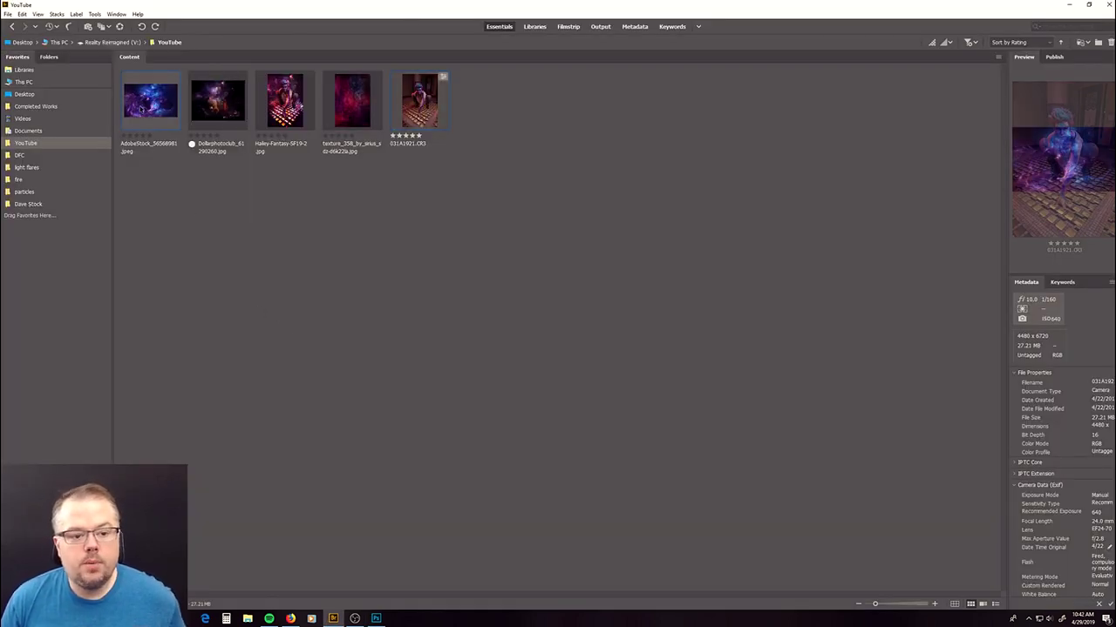
pyautogui.keyDown('ctrl'); pyautogui.click(217, 101); pyautogui.keyUp('ctrl')
pyautogui.keyDown('ctrl'); pyautogui.click(355, 94); pyautogui.keyUp('ctrl')
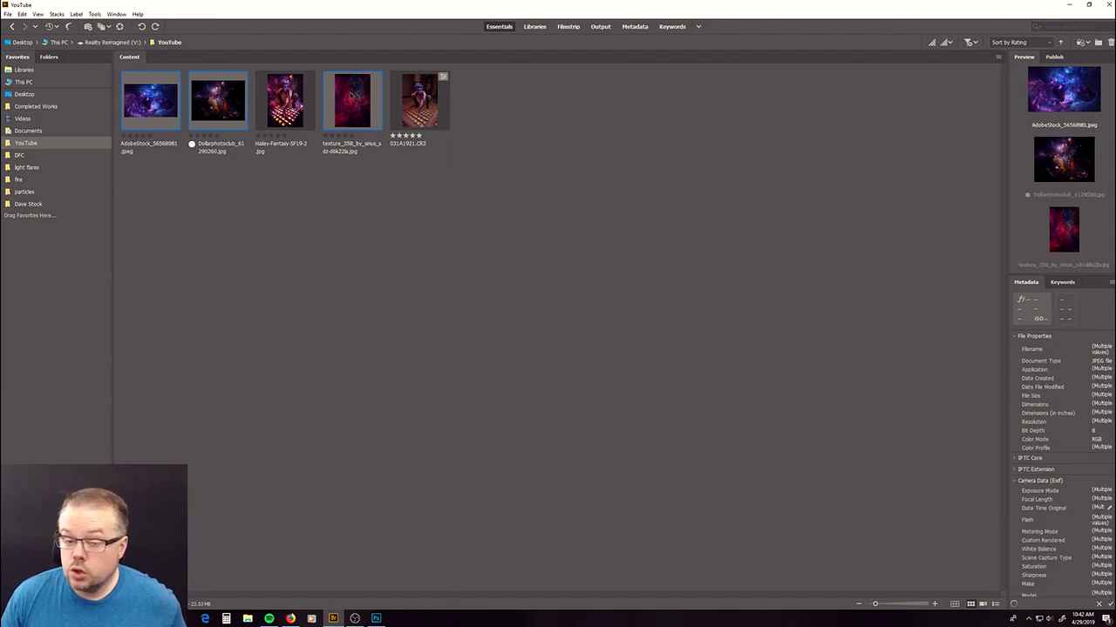
pyautogui.rightClick(345, 88)
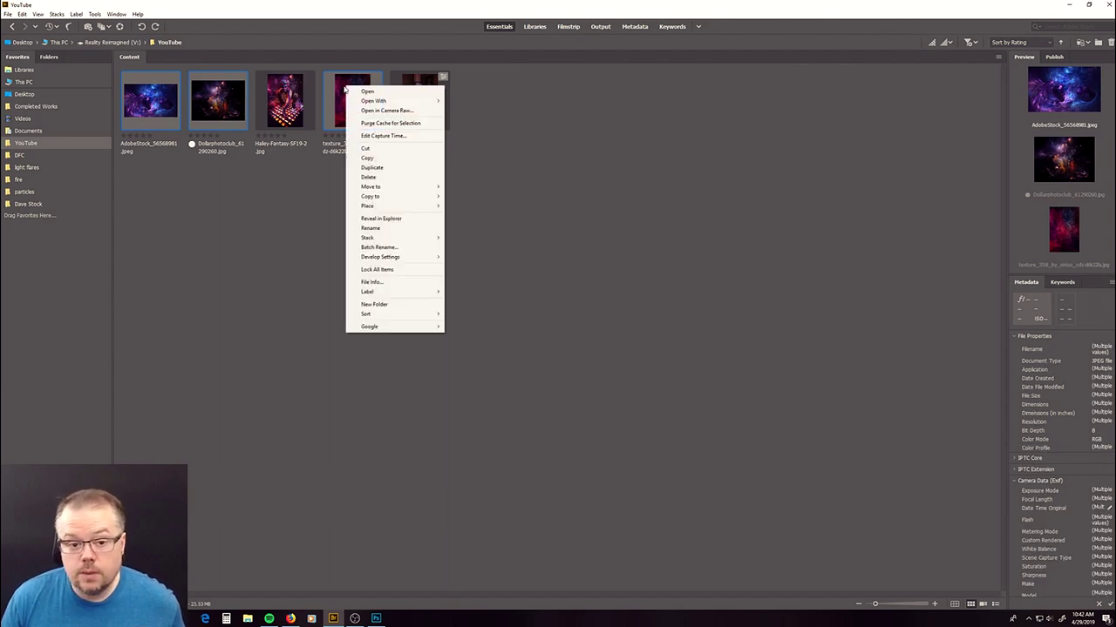
pyautogui.click(367, 91)
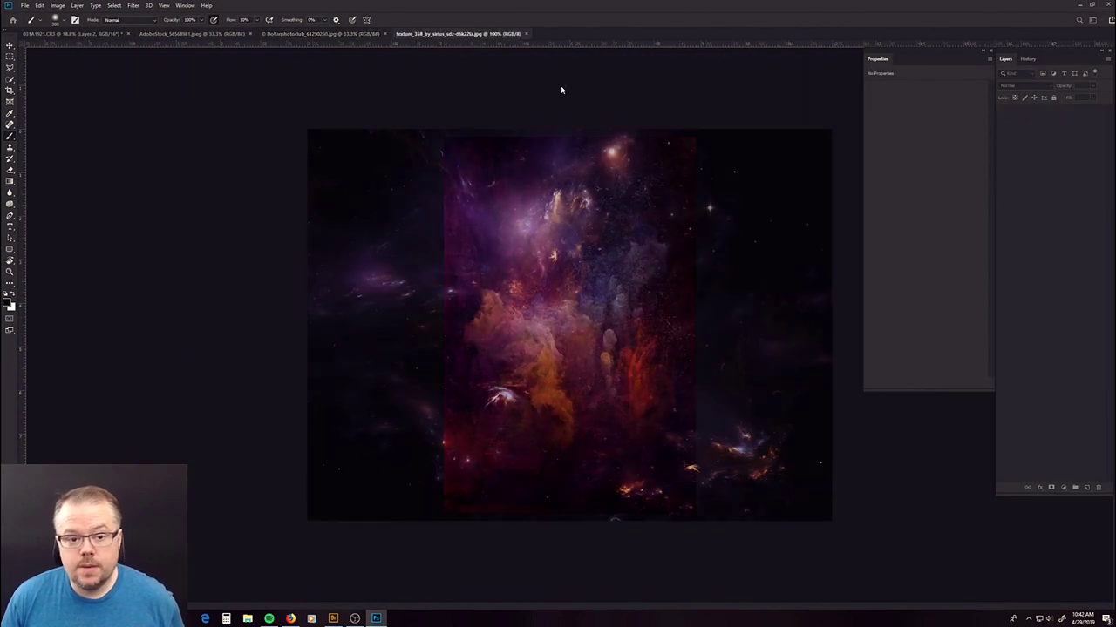
# - Bring the red and blue grunge texture into the portrait document as a new layer and enlarge it to cover the whole canvas
pyautogui.press('v')
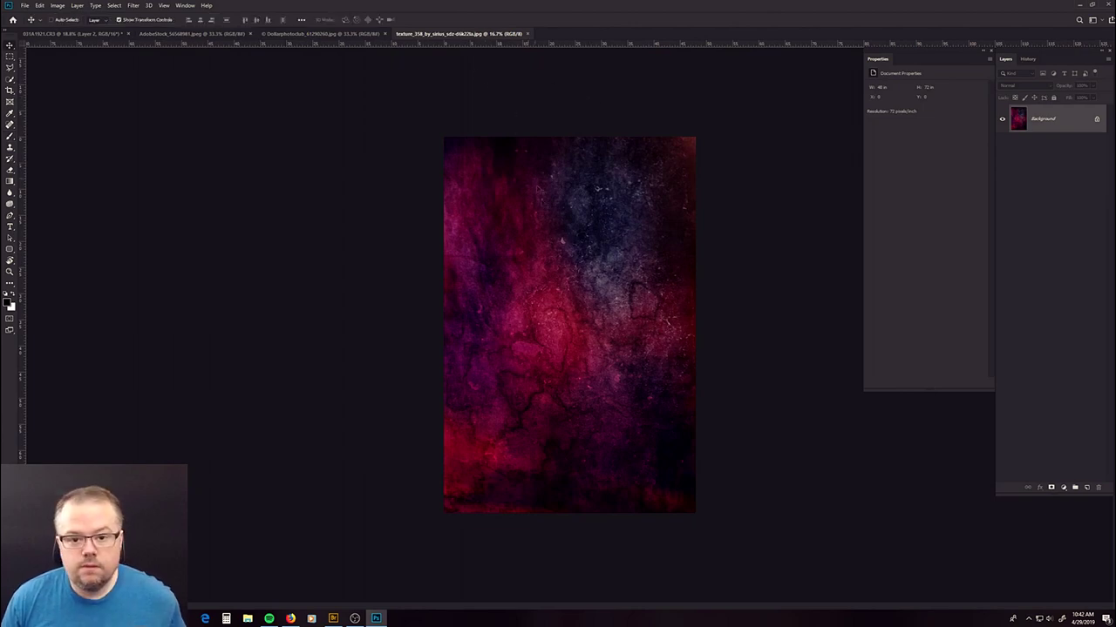
pyautogui.moveTo(67, 34); pyautogui.dragTo(584, 139)
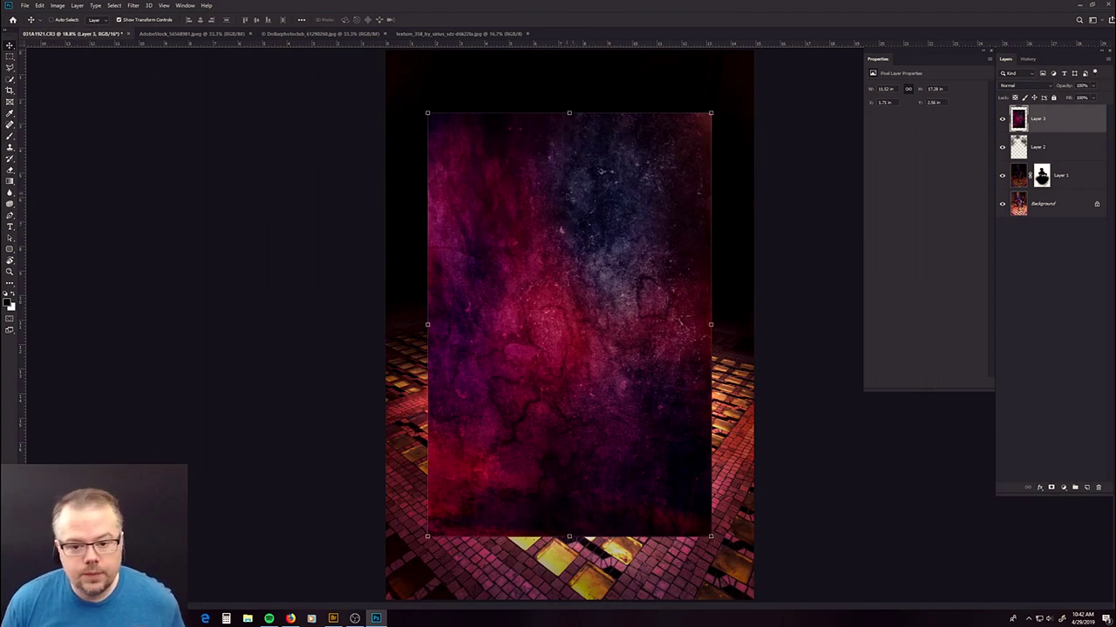
pyautogui.hotkey('ctrl', '-')
pyautogui.hotkey('ctrl', '-')
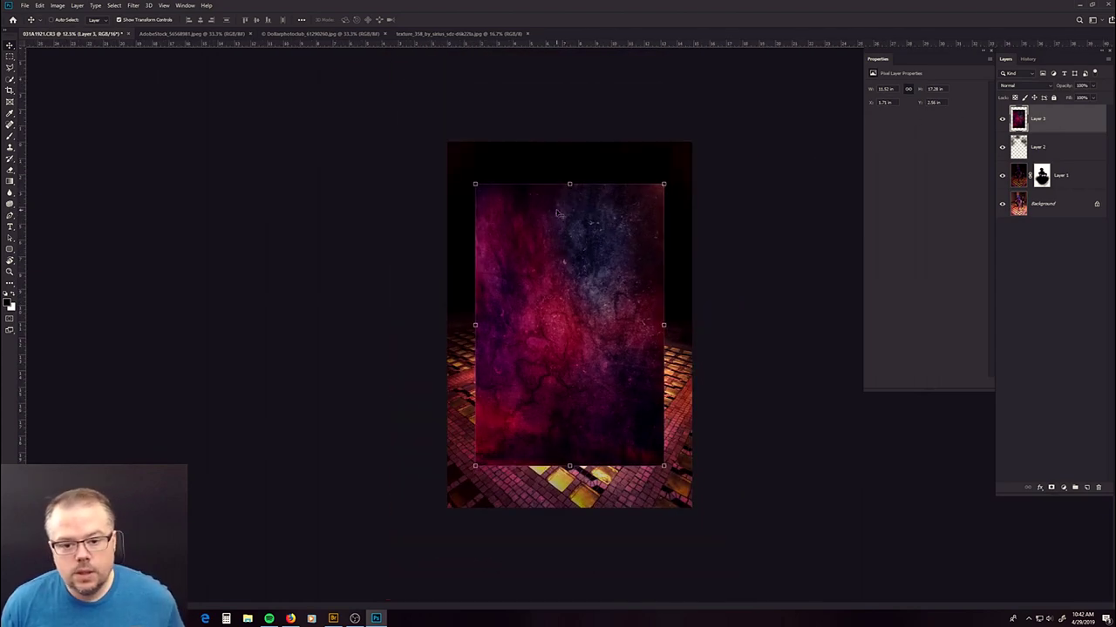
pyautogui.moveTo(520, 236); pyautogui.dragTo(483, 186)
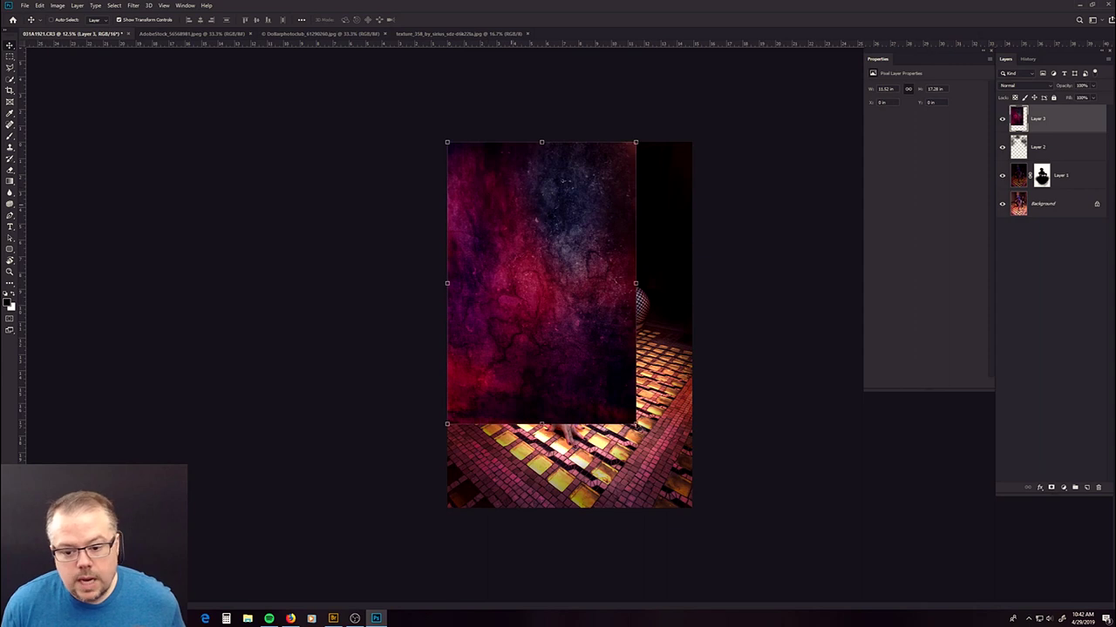
pyautogui.moveTo(635, 425)
pyautogui.mouseDown()
pyautogui.moveTo(655, 418)
pyautogui.moveTo(694, 469)
pyautogui.moveTo(634, 432)
pyautogui.mouseUp()
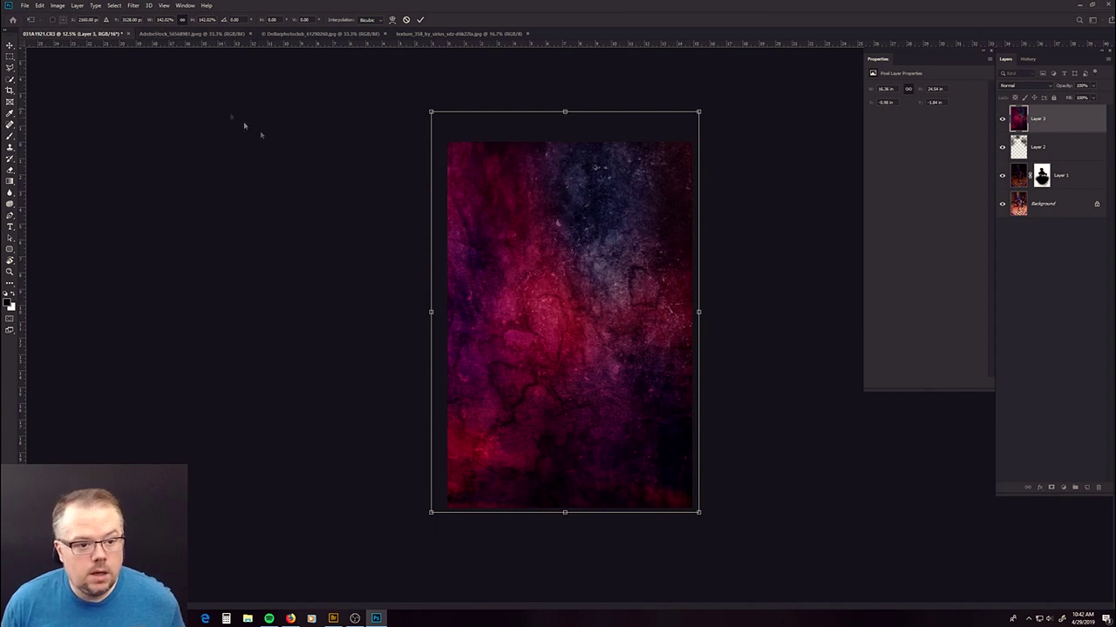
pyautogui.press('Return')
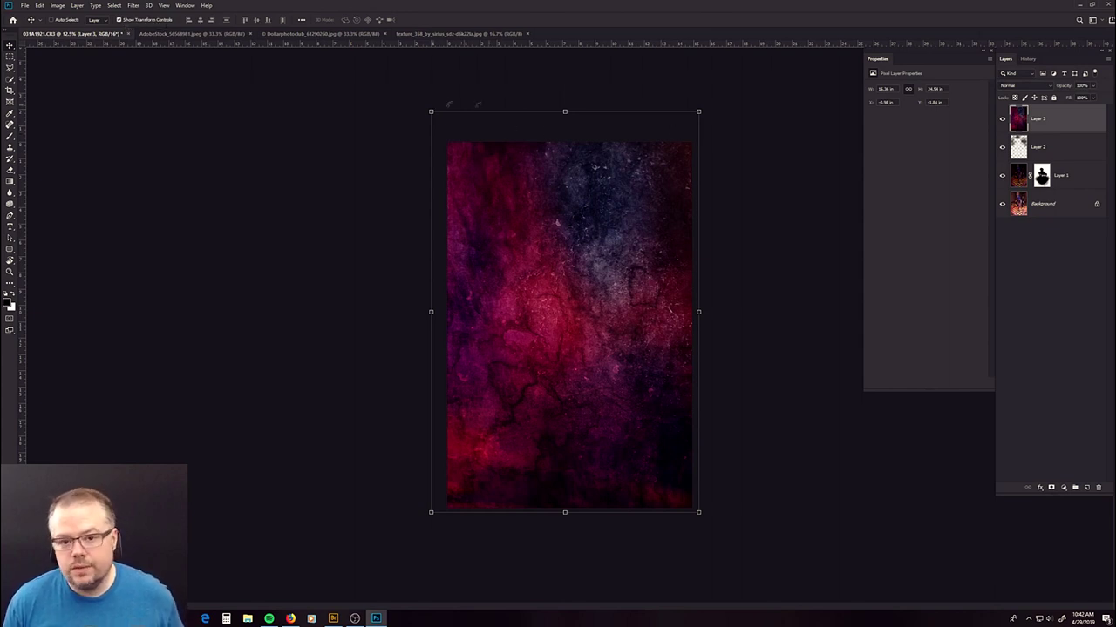
# - Scale the grunge texture down to about 94% and nudge it sideways so it just overlaps the canvas edges
pyautogui.moveTo(430, 111); pyautogui.dragTo(447, 135)
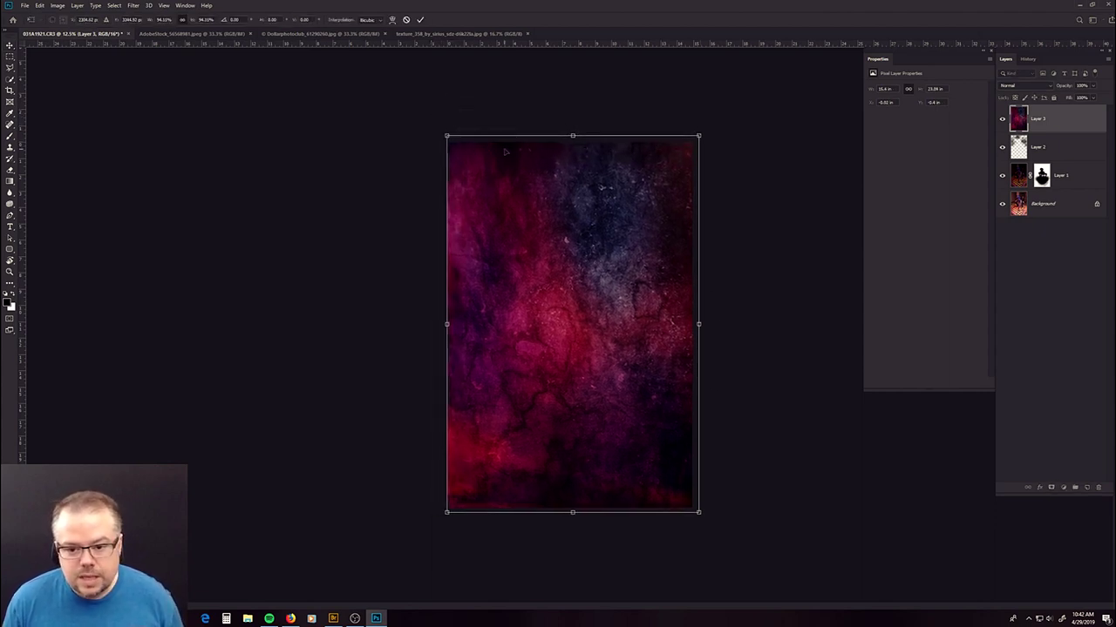
pyautogui.hotkey('shift', 'Left')
pyautogui.hotkey('shift', 'Left')
pyautogui.hotkey('shift', 'Left')
pyautogui.press('Left')
pyautogui.press('Left')
pyautogui.press('Left')
pyautogui.press('Left')
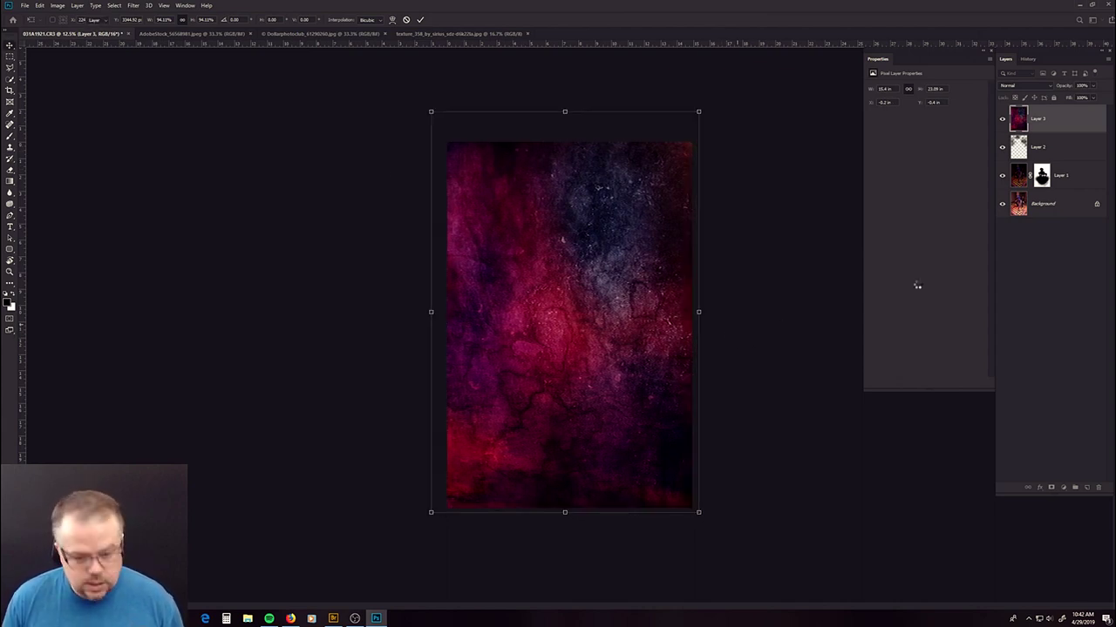
pyautogui.press('Return')
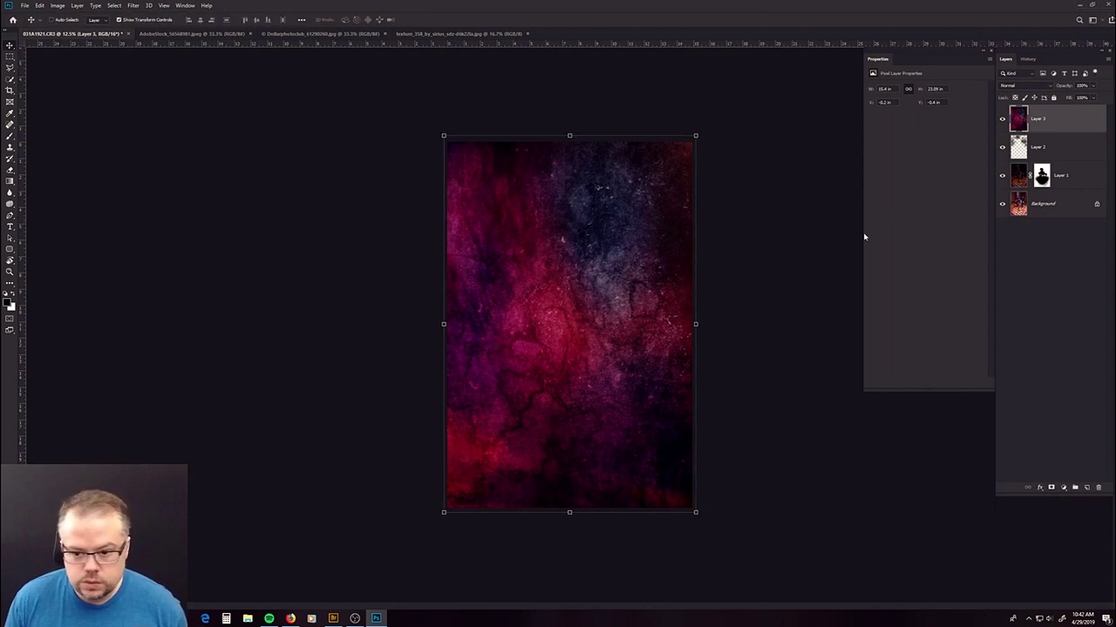
# - Try blend modes such as Soft Light, Multiply and Linear Burn on the grunge texture layer and settle on Lighten
pyautogui.click(1026, 87)
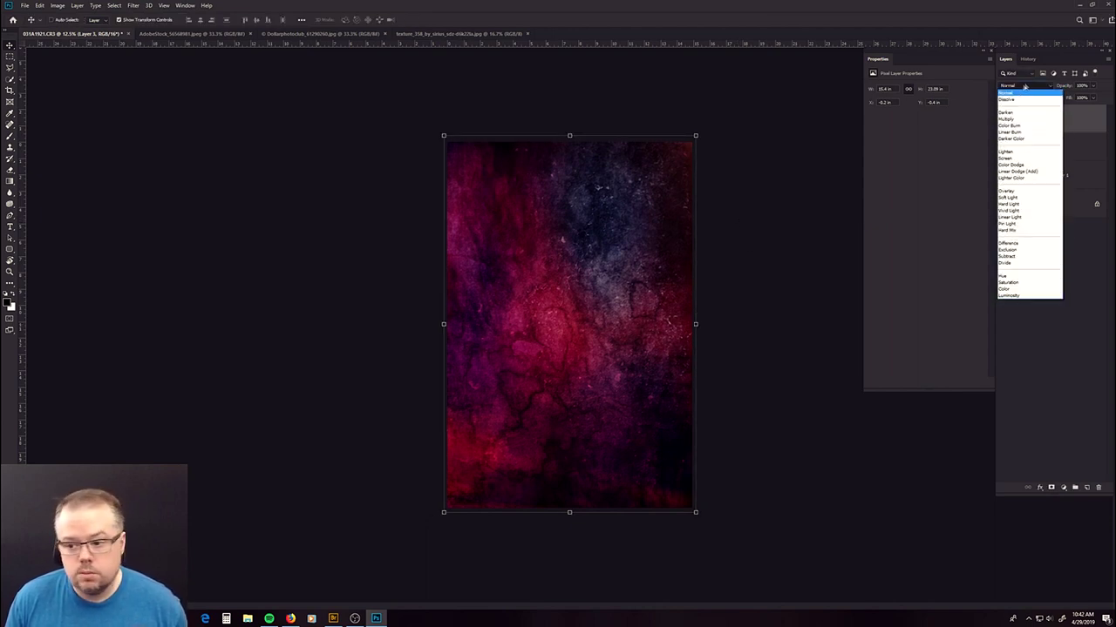
pyautogui.click(1009, 197)
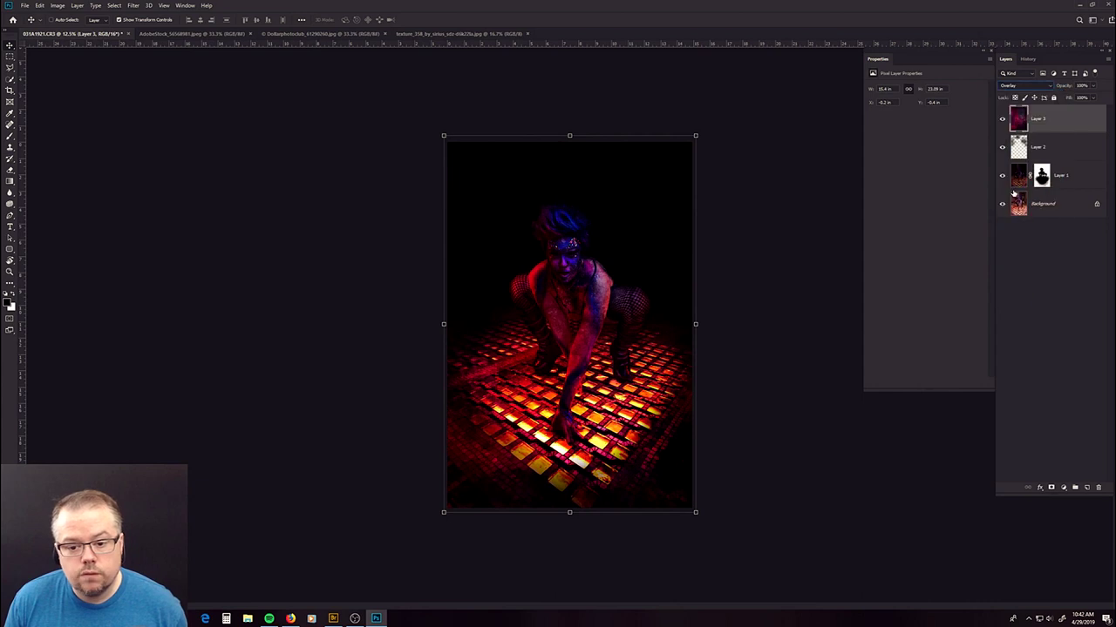
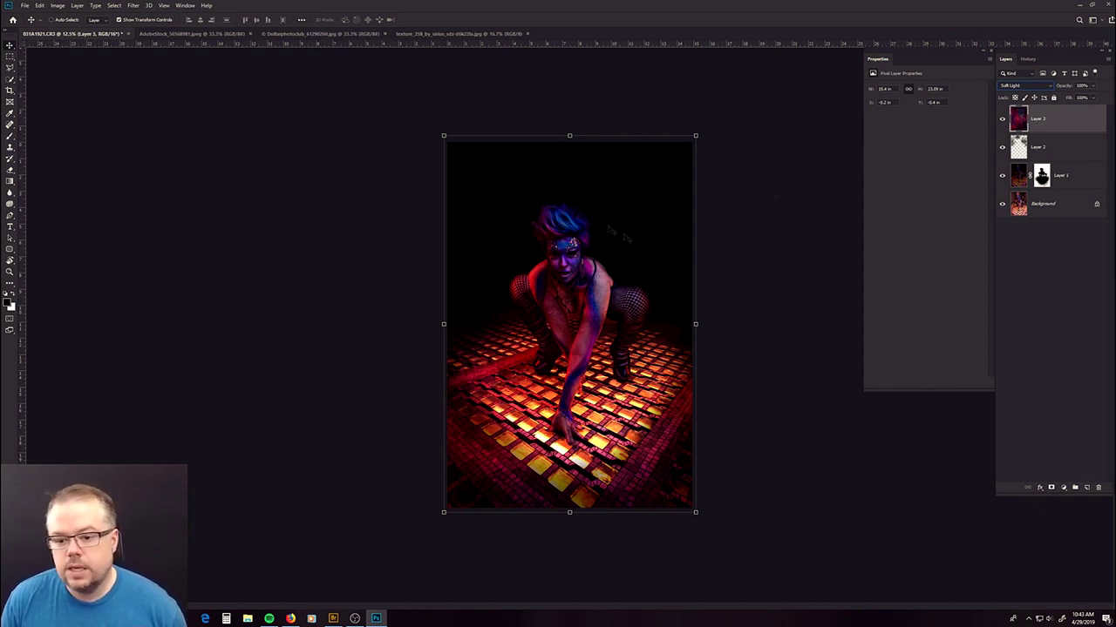
pyautogui.click(1024, 88)
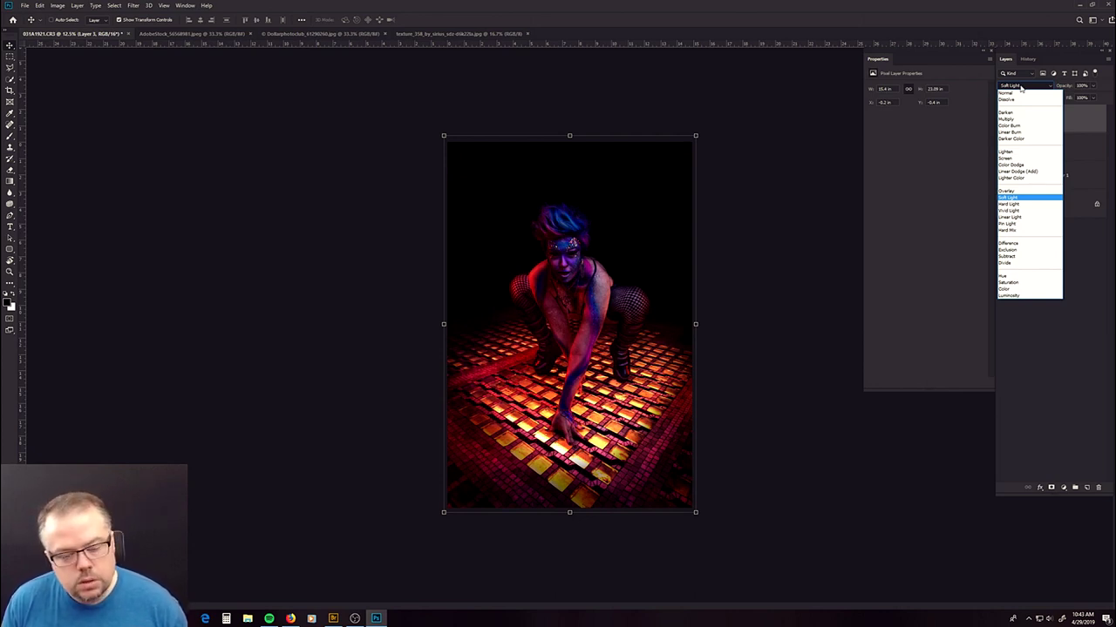
pyautogui.click(1011, 119)
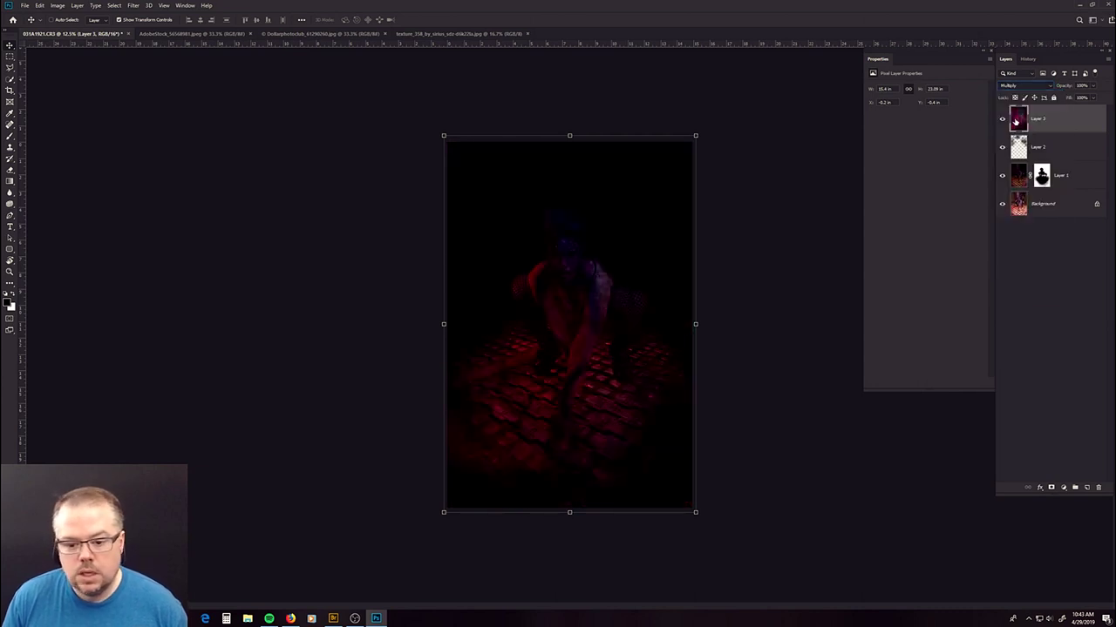
pyautogui.press('Down')
pyautogui.press('Down')
pyautogui.press('Down')
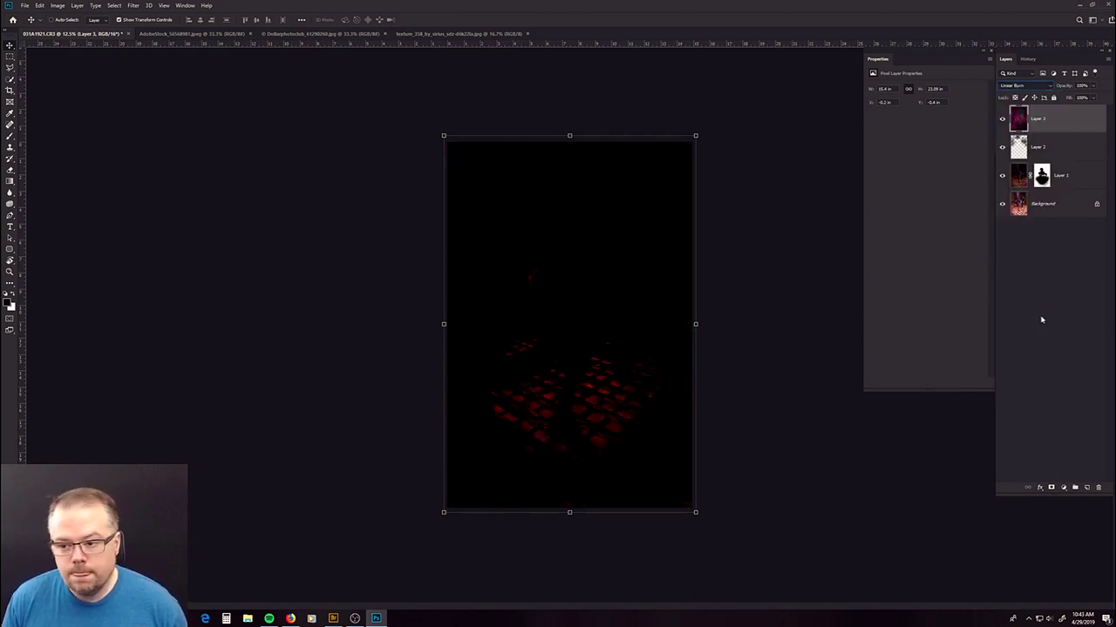
pyautogui.press('Down')
pyautogui.press('Down')
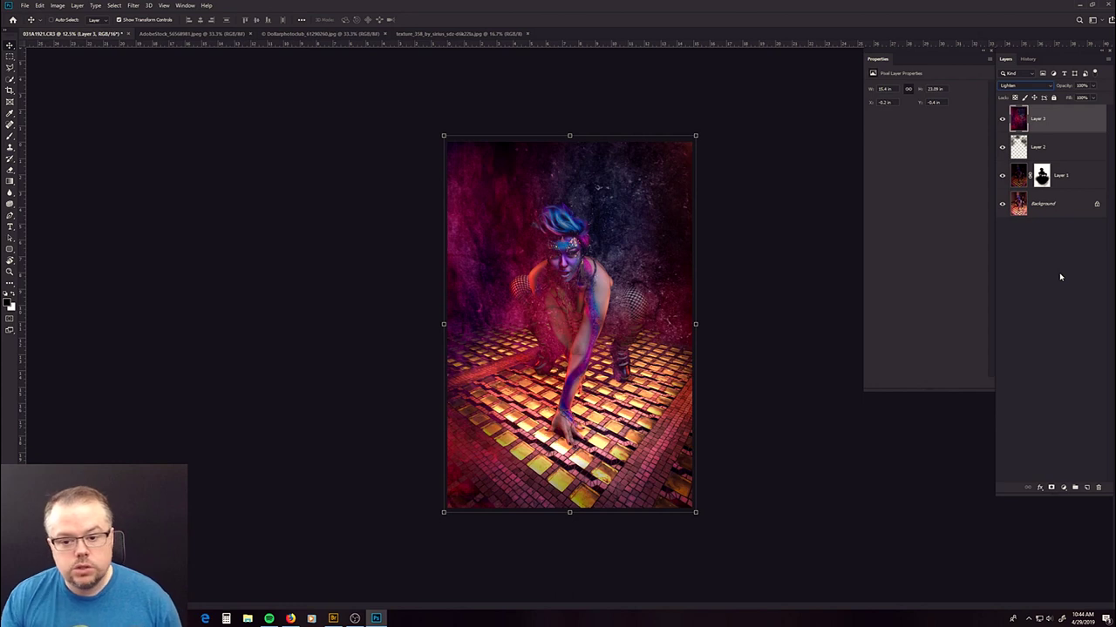
pyautogui.hotkey('shift', '+')
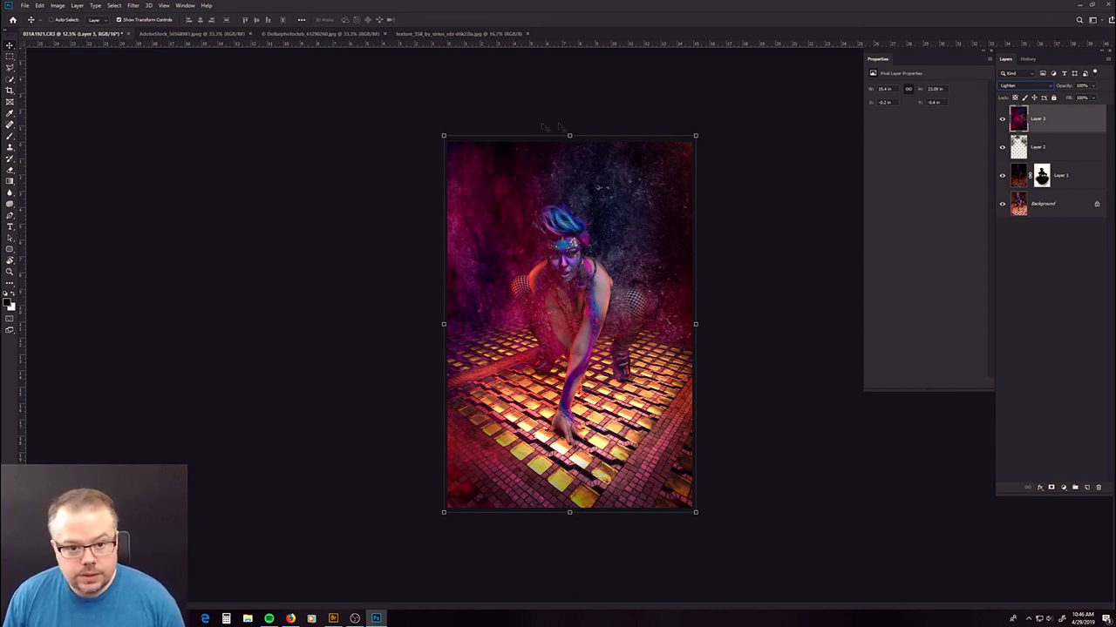
# - Look through the open texture images, including the blue and purple fractal, and return to the portrait document
pyautogui.click(449, 35)
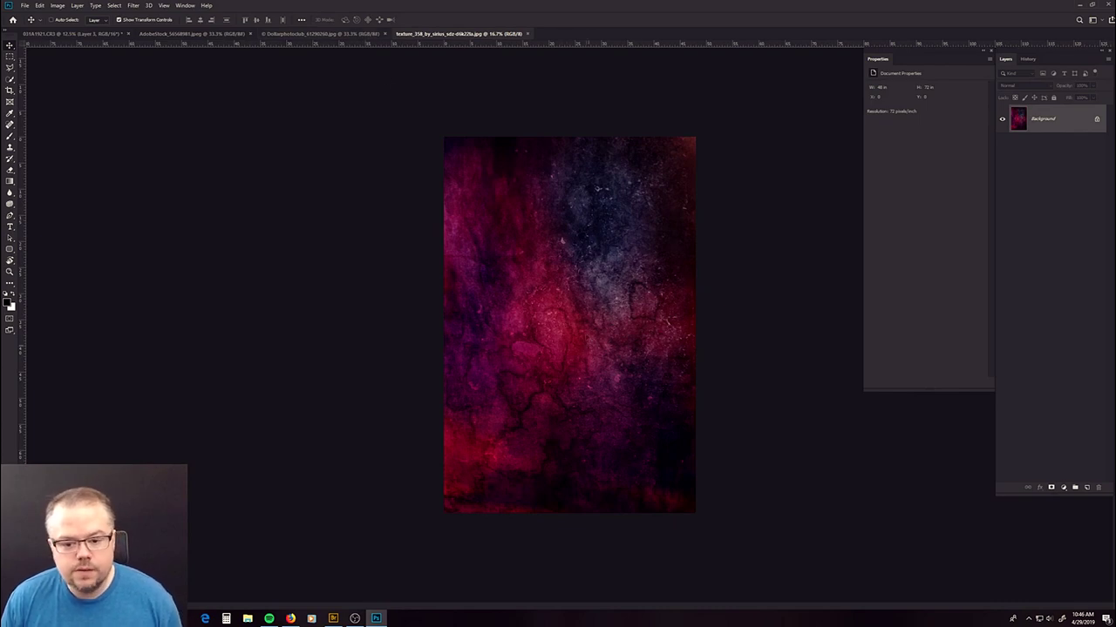
pyautogui.click(331, 34)
pyautogui.click(194, 34)
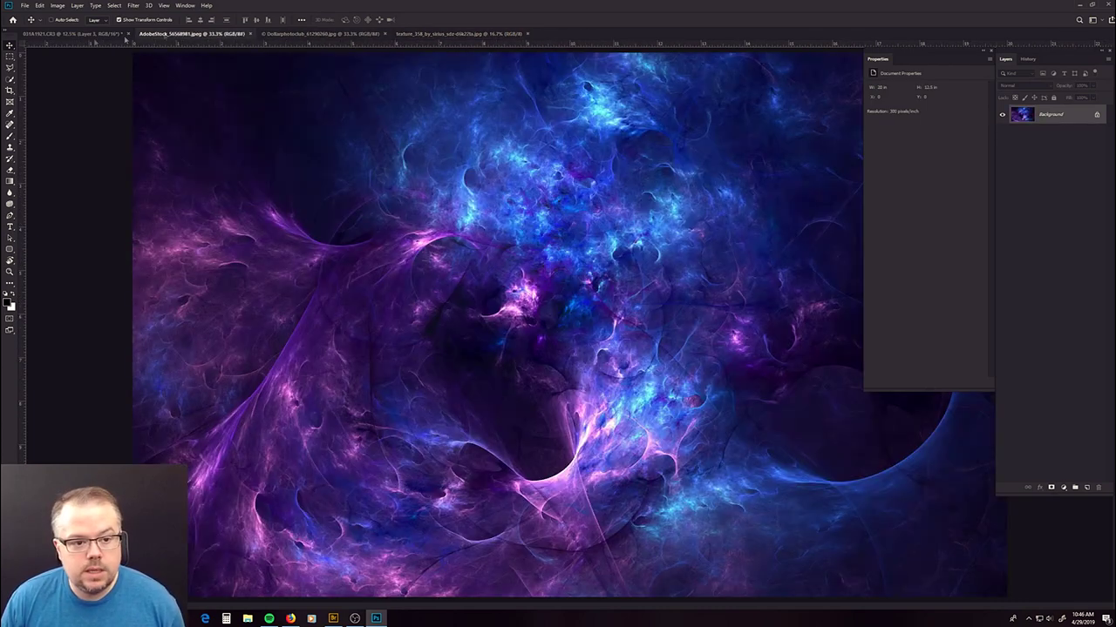
pyautogui.click(68, 34)
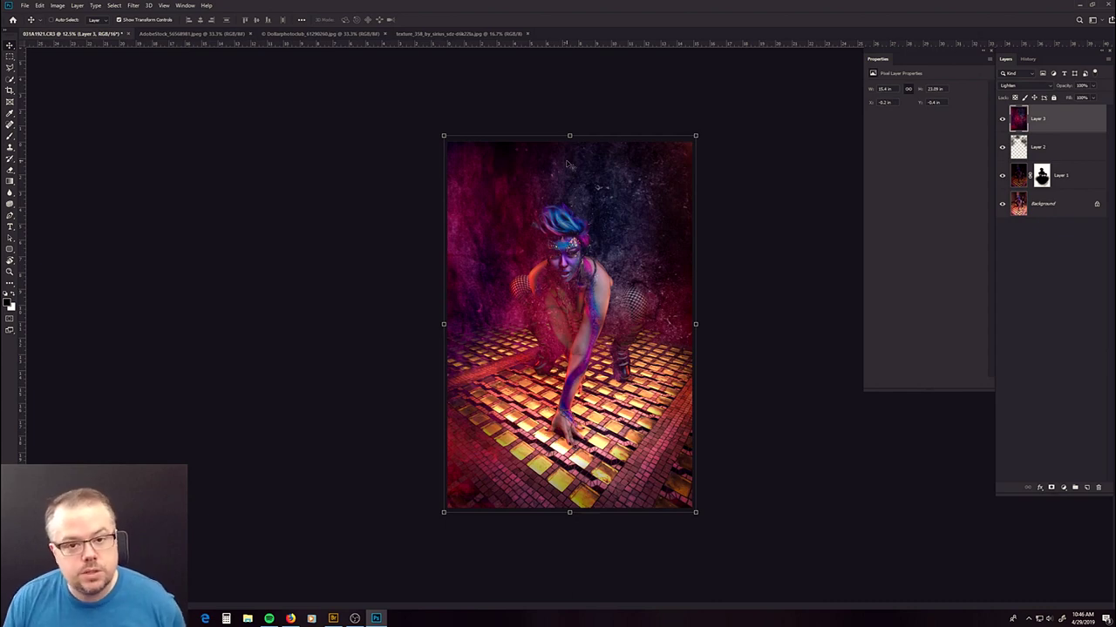
# - Bring the Dollarphotoclub nebula image into the portrait as the top layer and scale it from its centre to about 257% to cover the canvas
pyautogui.click(284, 34)
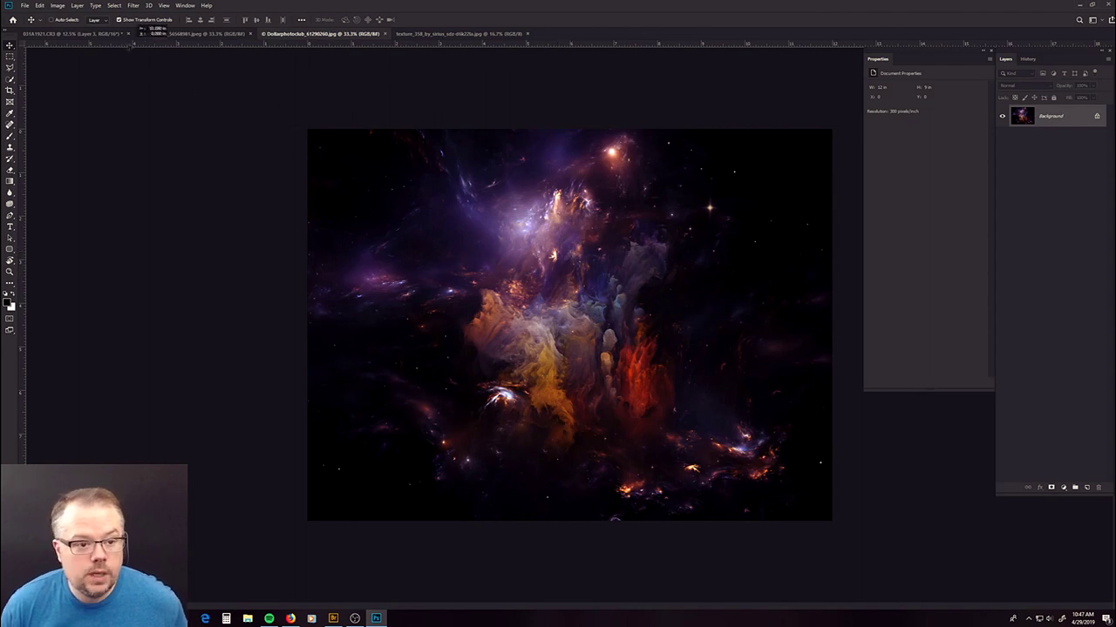
pyautogui.click(103, 34)
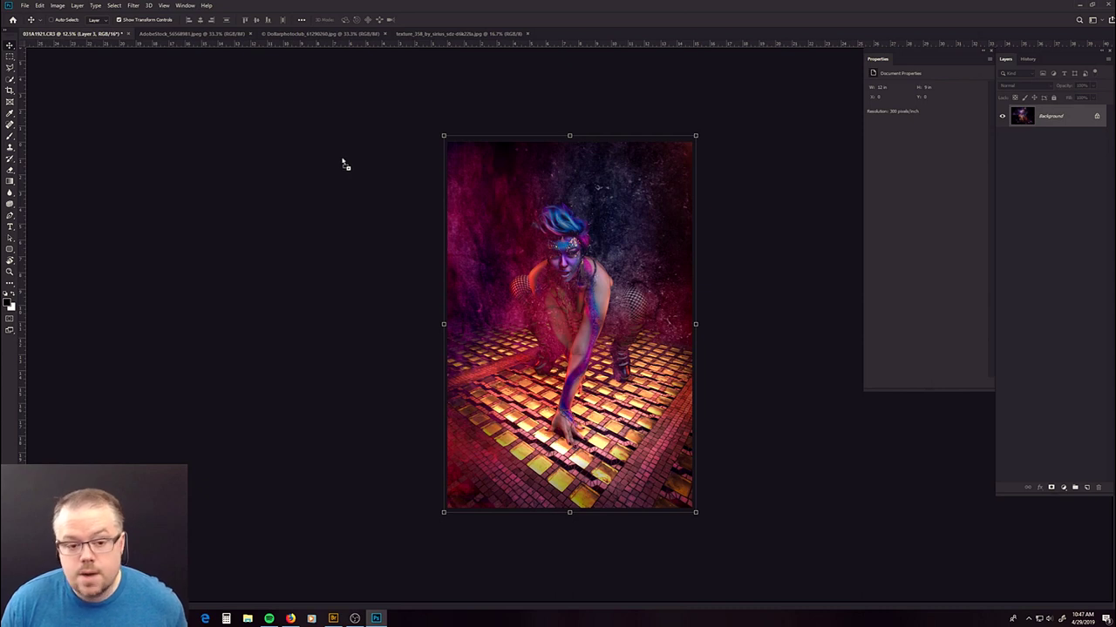
pyautogui.hotkey('ctrl', 'v')
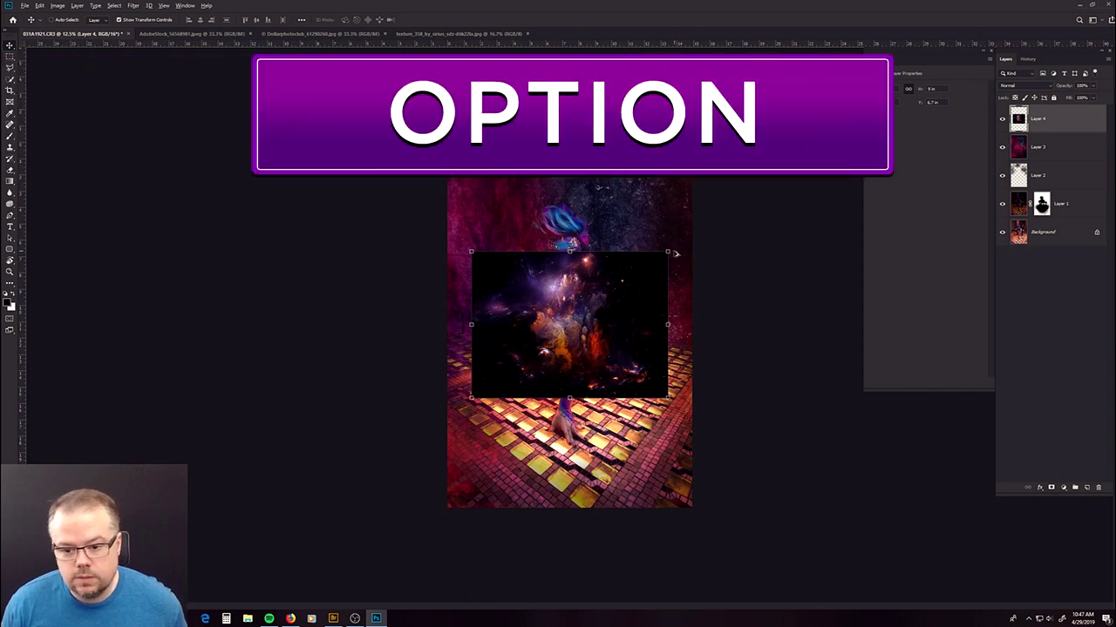
pyautogui.moveTo(668, 252); pyautogui.dragTo(828, 147)
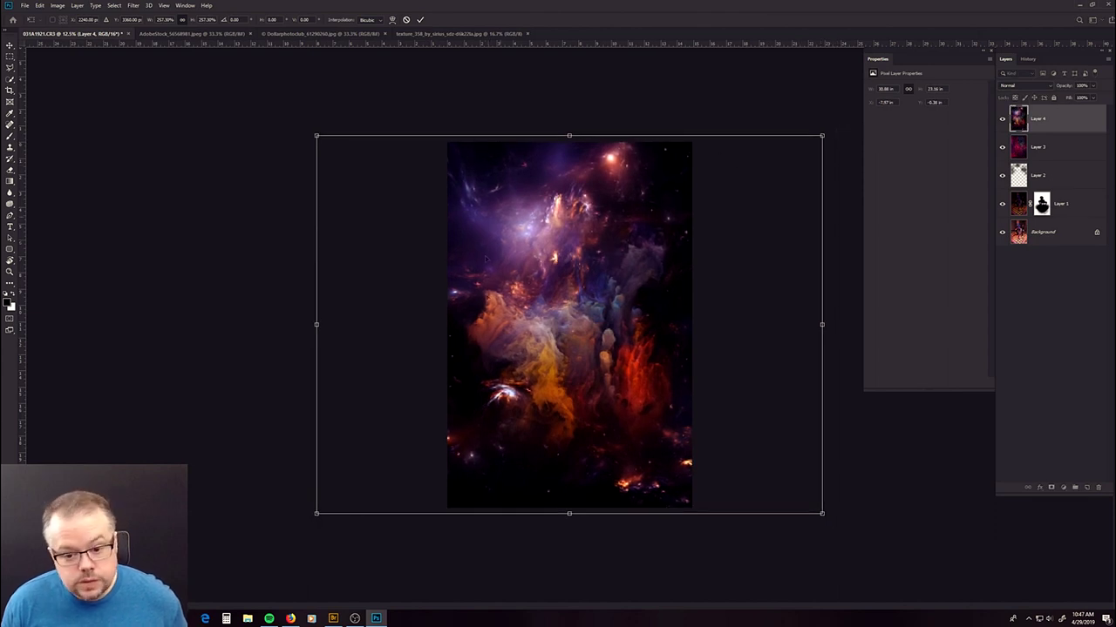
pyautogui.press('Return')
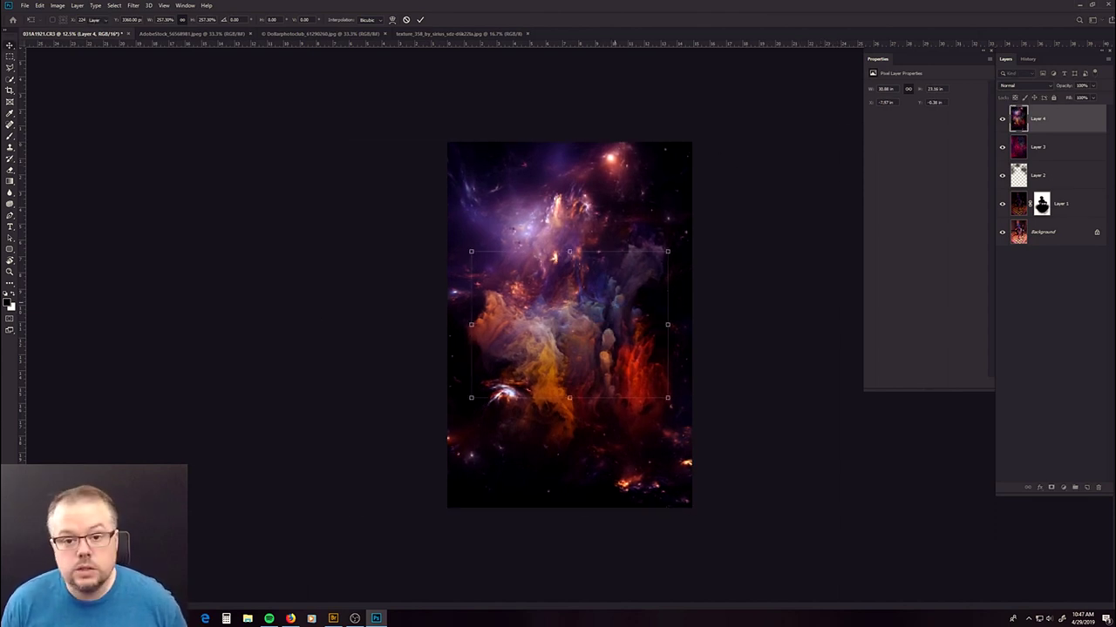
# - Set the nebula layer's blend mode to Lighten and add a white layer mask to it
pyautogui.click(1019, 86)
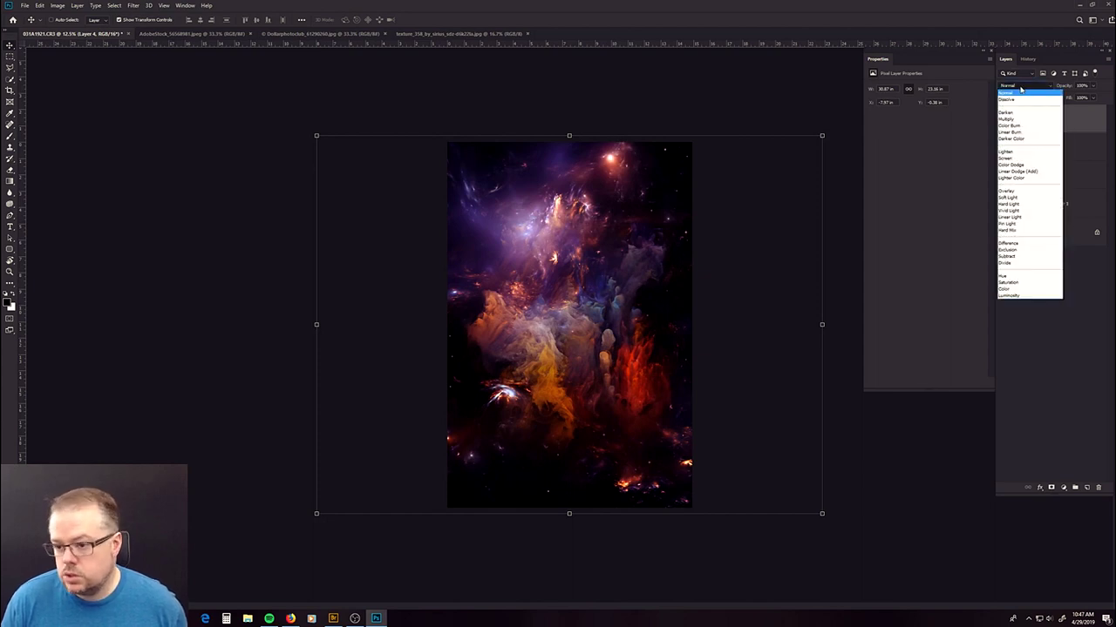
pyautogui.click(1009, 151)
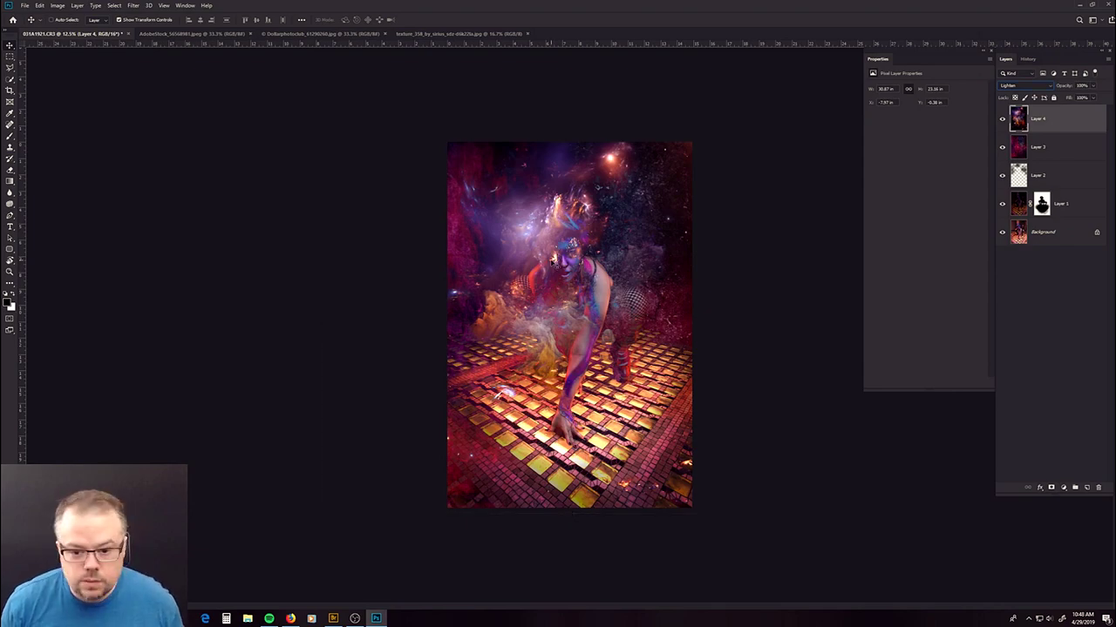
pyautogui.press('z')
pyautogui.click(560, 258)
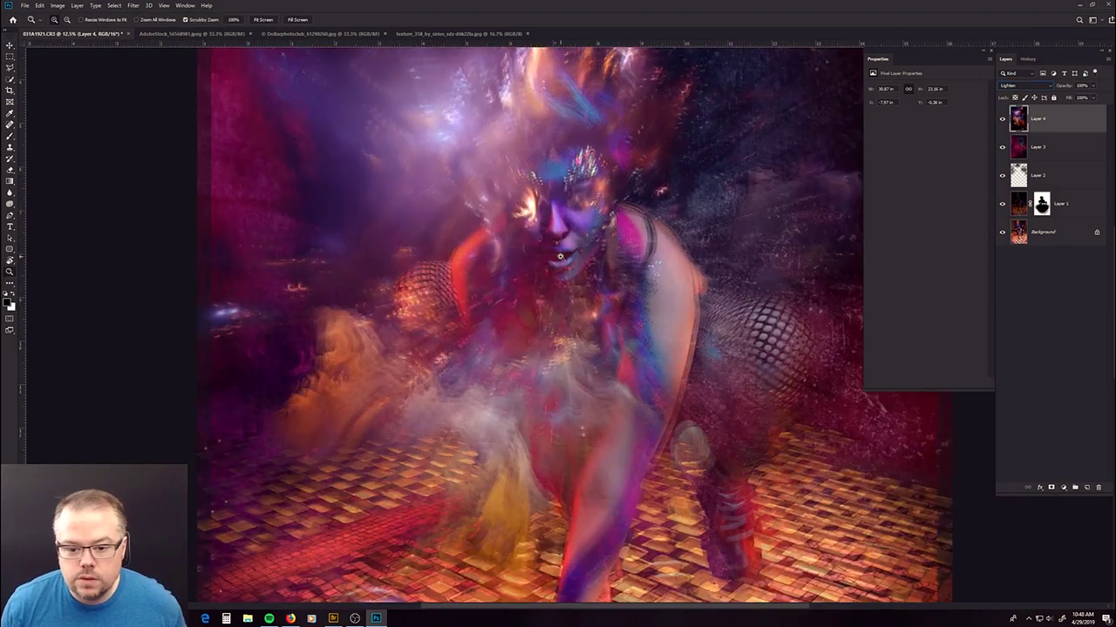
pyautogui.click(560, 256)
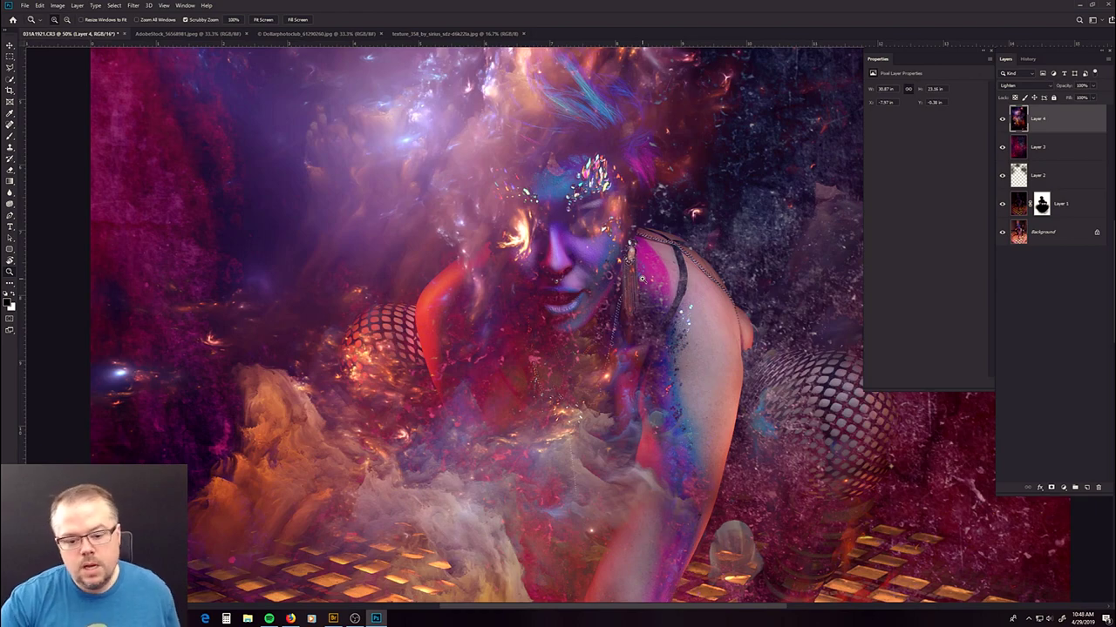
pyautogui.scroll(-2, 642, 279)
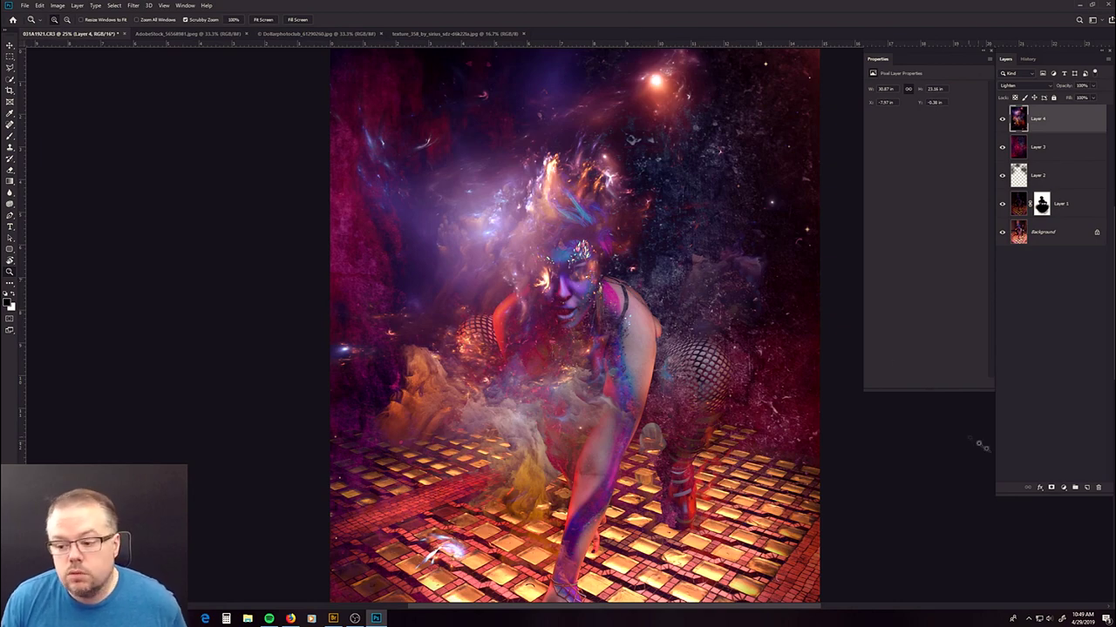
pyautogui.click(1050, 488)
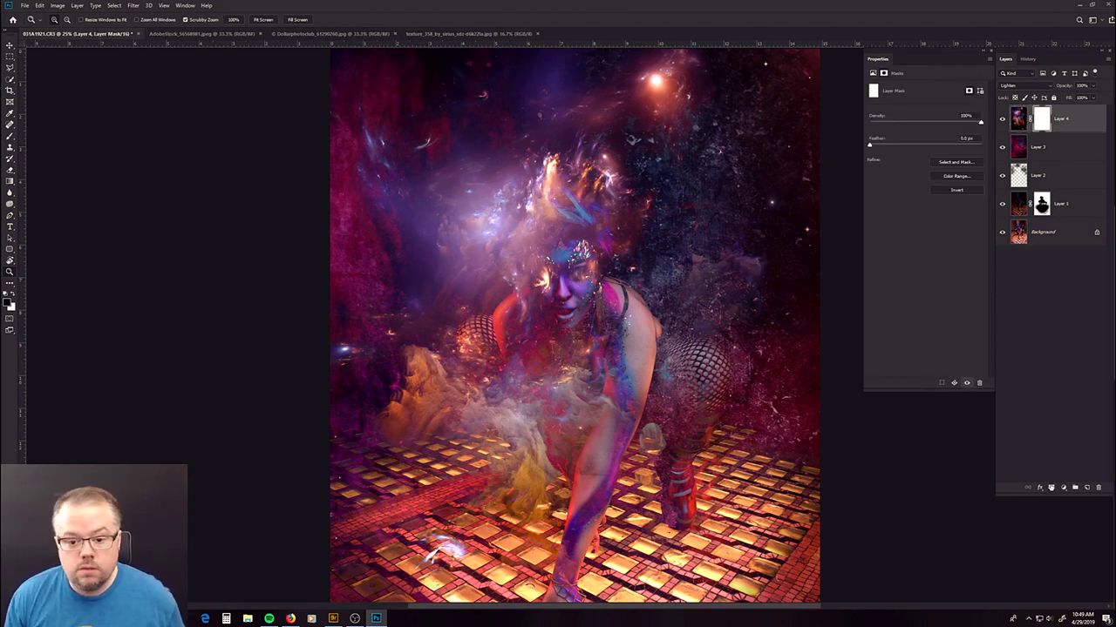
# - Paint black on the nebula layer's mask to uncover the model's hair, face, chest, shoulders and arms
pyautogui.press('b')
pyautogui.press('x')
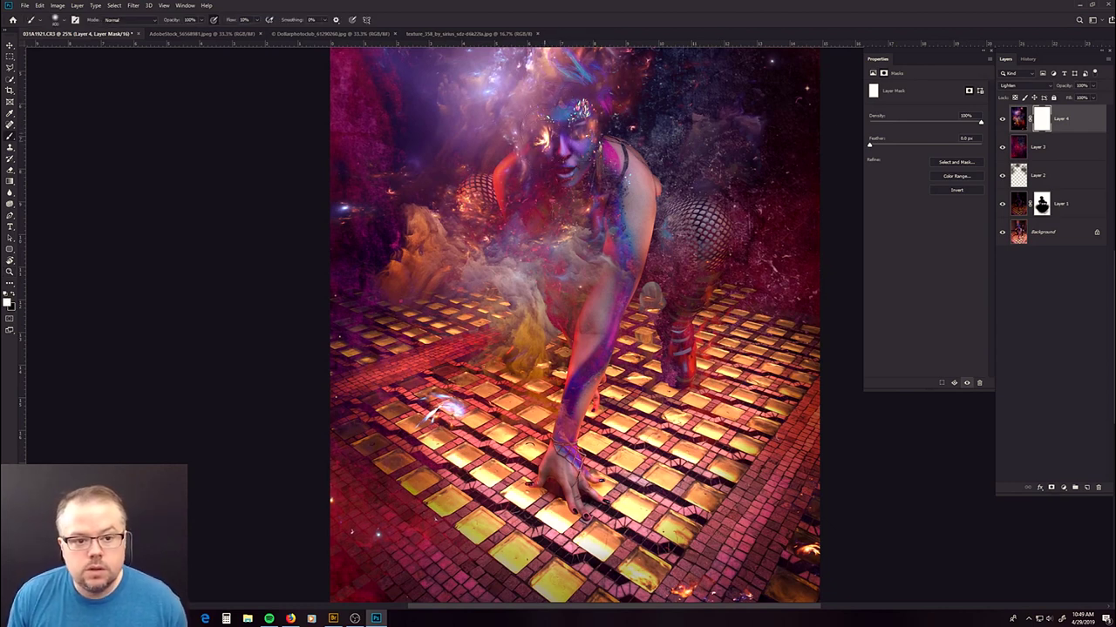
pyautogui.press('x')
pyautogui.moveTo(558, 170); pyautogui.dragTo(558, 113)
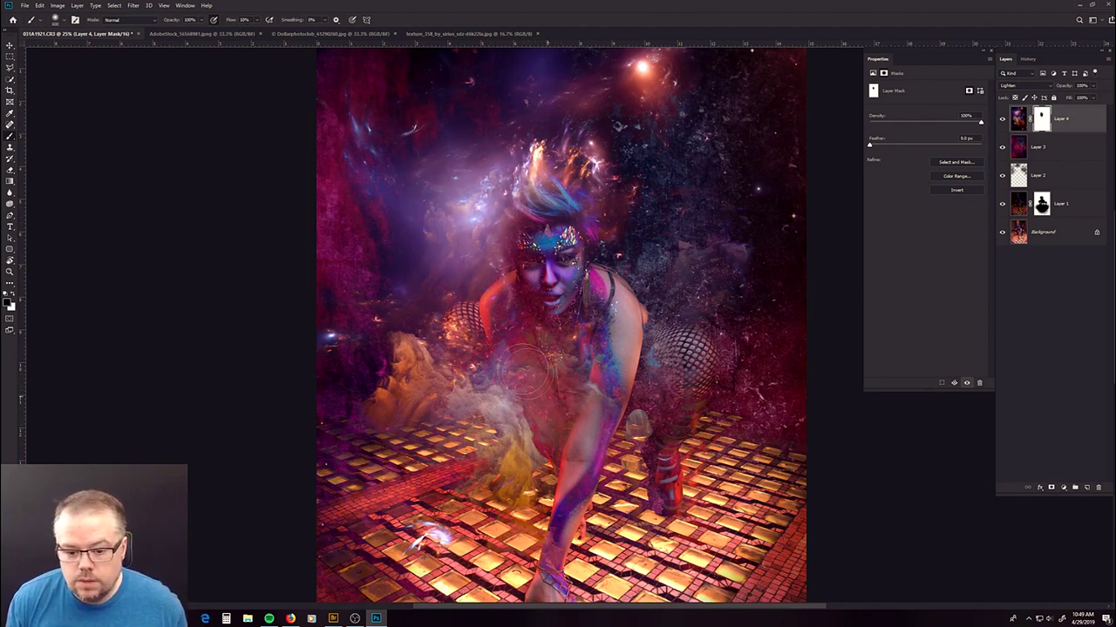
pyautogui.moveTo(501, 379)
pyautogui.mouseDown()
pyautogui.moveTo(527, 385)
pyautogui.moveTo(533, 425)
pyautogui.moveTo(530, 389)
pyautogui.moveTo(529, 439)
pyautogui.moveTo(508, 485)
pyautogui.moveTo(523, 438)
pyautogui.moveTo(530, 444)
pyautogui.moveTo(523, 410)
pyautogui.moveTo(491, 384)
pyautogui.moveTo(514, 412)
pyautogui.moveTo(579, 376)
pyautogui.moveTo(562, 453)
pyautogui.moveTo(577, 342)
pyautogui.mouseUp()
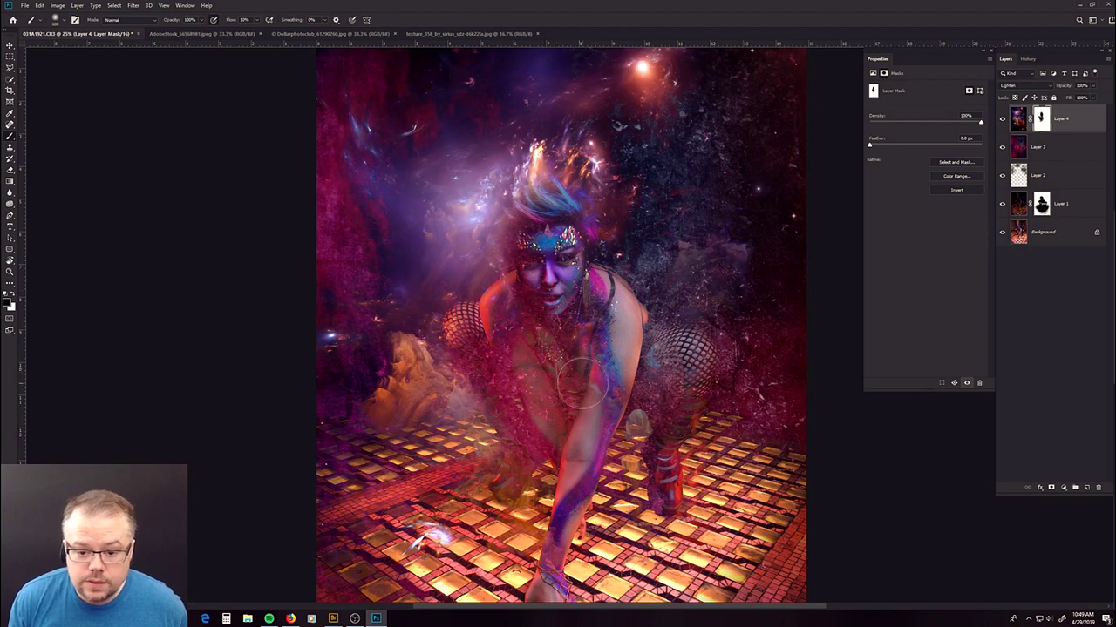
pyautogui.moveTo(588, 422); pyautogui.dragTo(608, 271)
pyautogui.moveTo(481, 204)
pyautogui.mouseDown()
pyautogui.moveTo(491, 396)
pyautogui.moveTo(544, 348)
pyautogui.moveTo(552, 294)
pyautogui.moveTo(564, 311)
pyautogui.moveTo(610, 273)
pyautogui.mouseUp()
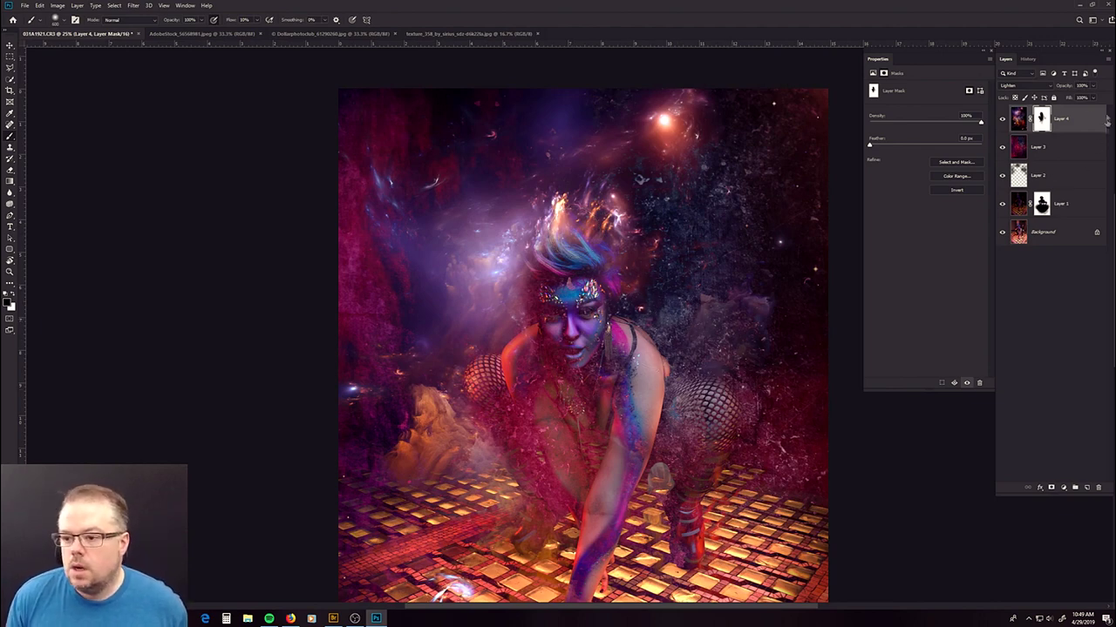
# - Add a white mask to the red grunge texture layer and paint black over the model to clear the texture from her body
pyautogui.click(1082, 145)
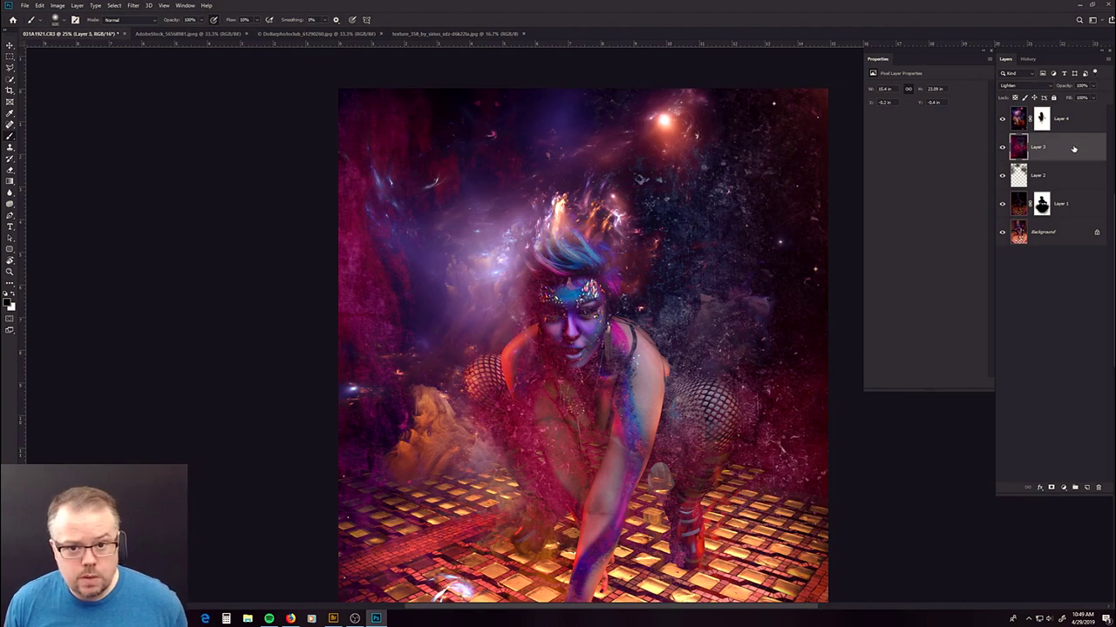
pyautogui.click(1050, 487)
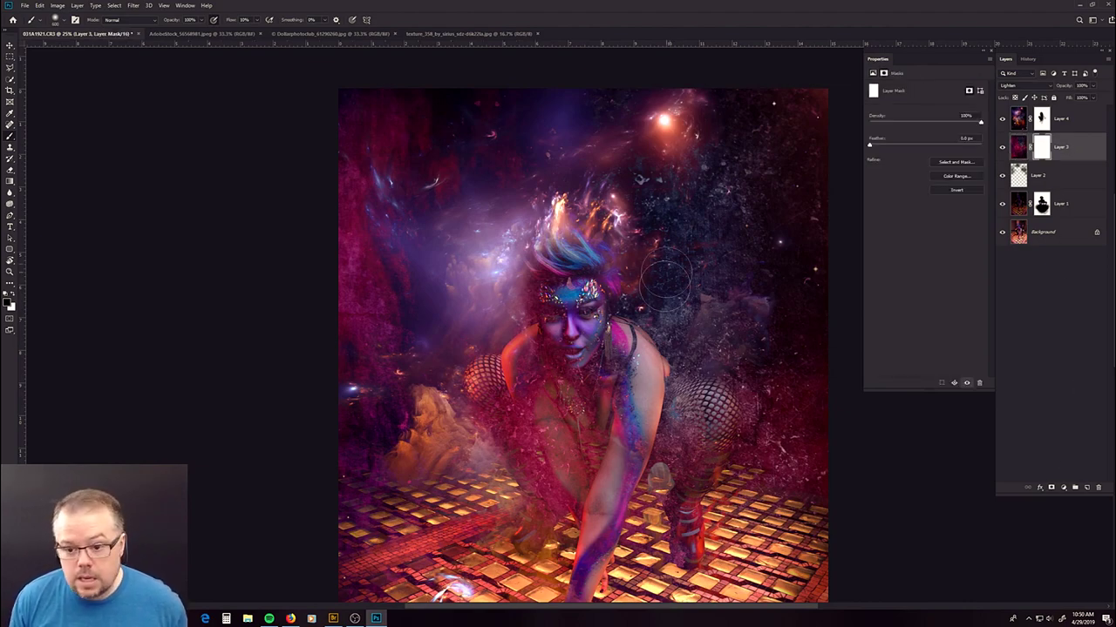
pyautogui.moveTo(608, 438); pyautogui.dragTo(577, 312)
pyautogui.moveTo(523, 278)
pyautogui.mouseDown()
pyautogui.moveTo(523, 370)
pyautogui.moveTo(474, 299)
pyautogui.moveTo(509, 248)
pyautogui.moveTo(554, 257)
pyautogui.moveTo(534, 202)
pyautogui.moveTo(577, 253)
pyautogui.moveTo(575, 270)
pyautogui.moveTo(558, 358)
pyautogui.moveTo(509, 384)
pyautogui.moveTo(537, 314)
pyautogui.moveTo(645, 300)
pyautogui.moveTo(610, 279)
pyautogui.moveTo(641, 314)
pyautogui.moveTo(652, 288)
pyautogui.moveTo(647, 375)
pyautogui.moveTo(627, 340)
pyautogui.moveTo(667, 357)
pyautogui.moveTo(641, 423)
pyautogui.moveTo(637, 402)
pyautogui.moveTo(650, 397)
pyautogui.moveTo(631, 266)
pyautogui.moveTo(635, 304)
pyautogui.moveTo(604, 336)
pyautogui.moveTo(649, 349)
pyautogui.moveTo(638, 270)
pyautogui.mouseUp()
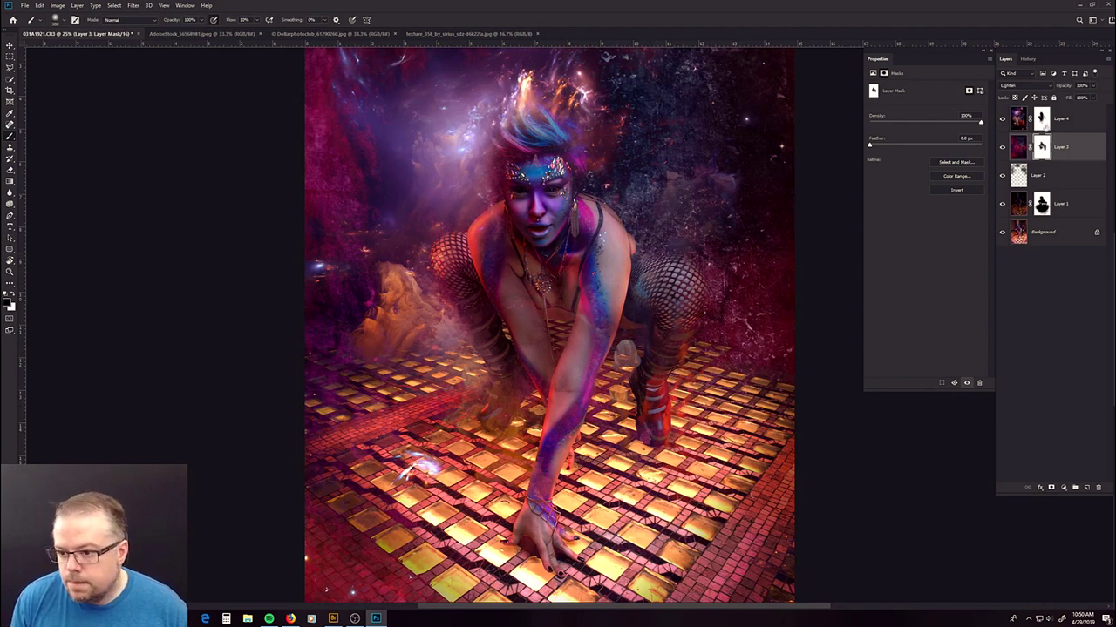
# - Paint black on the nebula and red grunge layer masks to clear the remaining haze from the model's legs and boots
pyautogui.click(1042, 120)
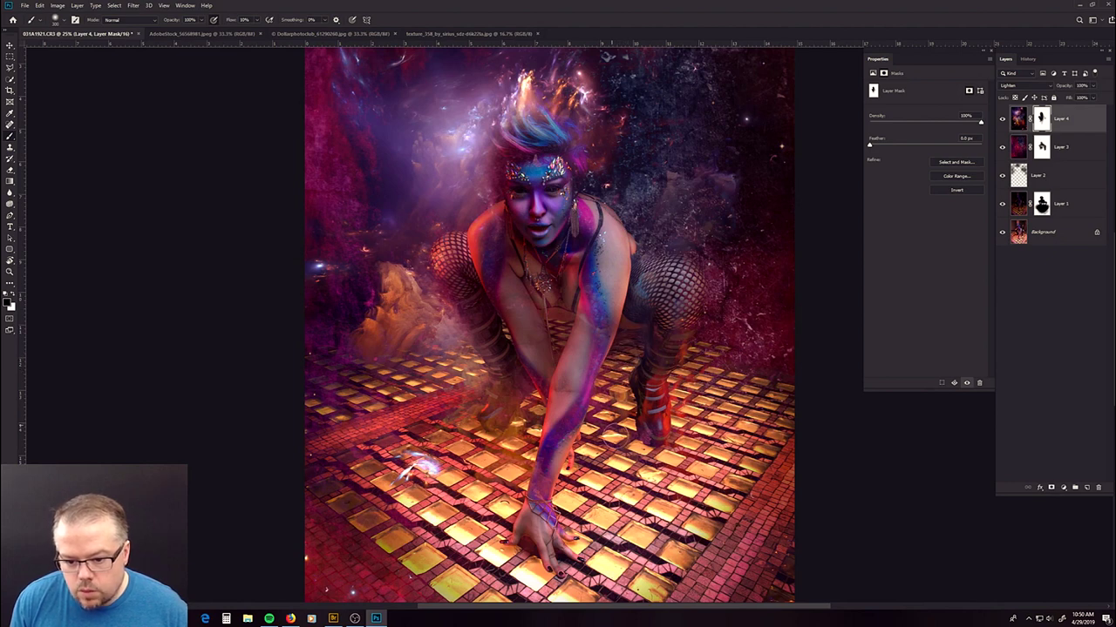
pyautogui.click(1040, 147)
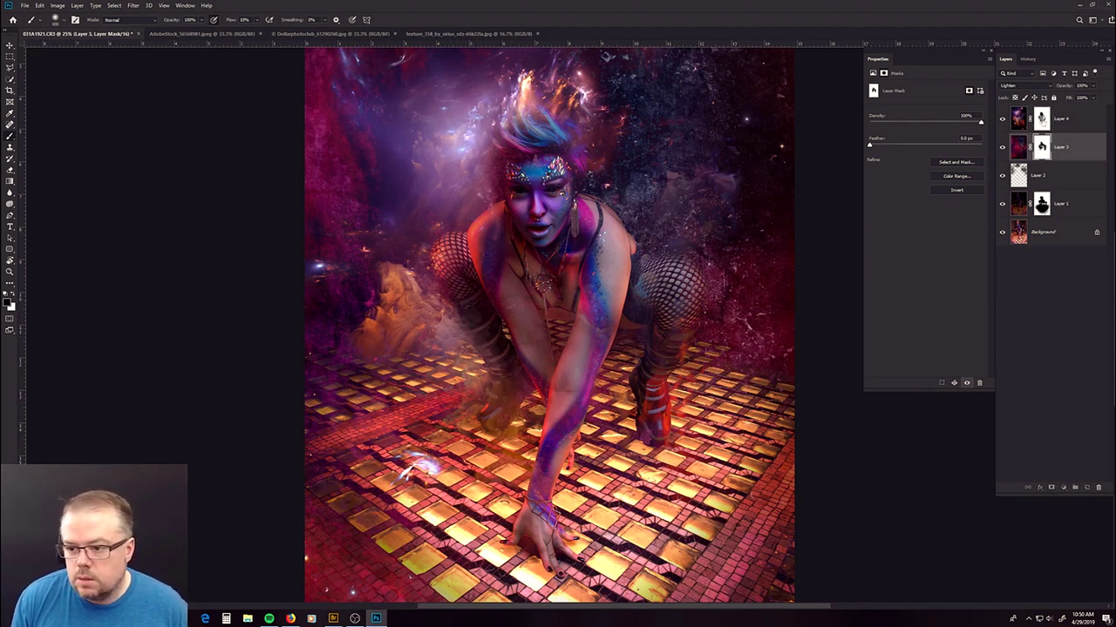
pyautogui.click(1042, 119)
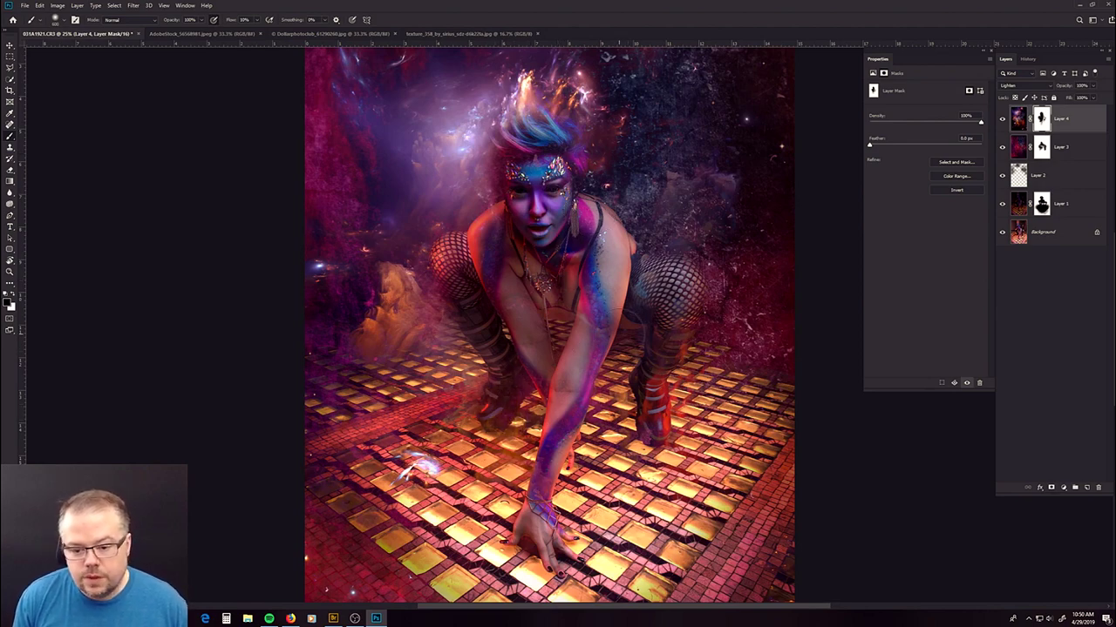
pyautogui.moveTo(500, 255); pyautogui.dragTo(507, 341)
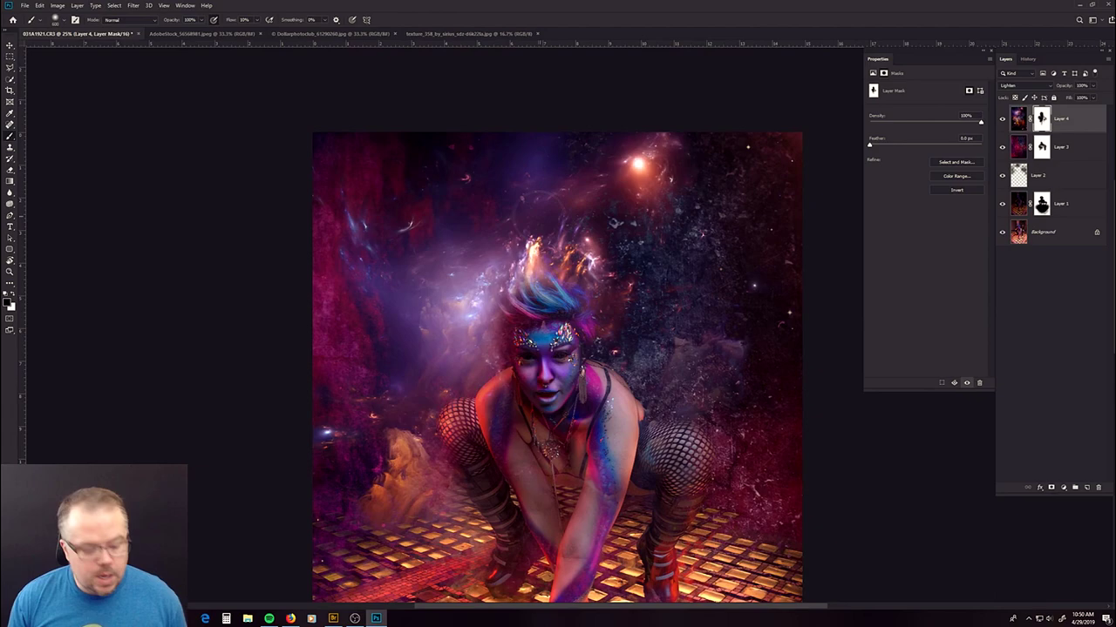
# - Inspect the model's head and hair at 50% zoom, checking the nebula and red grunge layer images
pyautogui.press('z')
pyautogui.moveTo(514, 236); pyautogui.dragTo(577, 241)
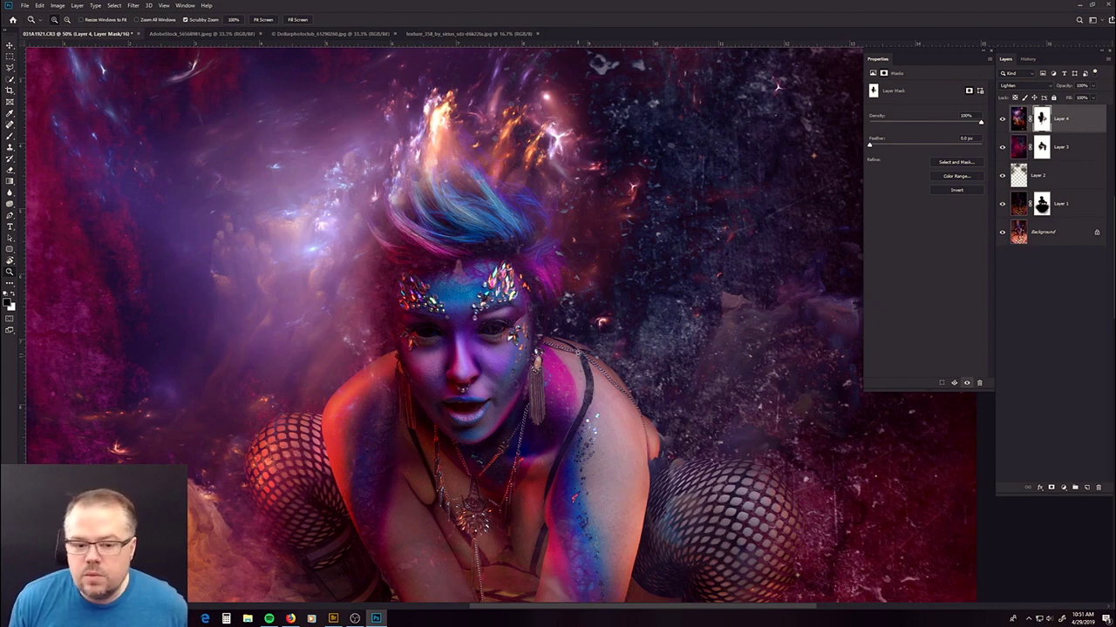
pyautogui.click(1019, 119)
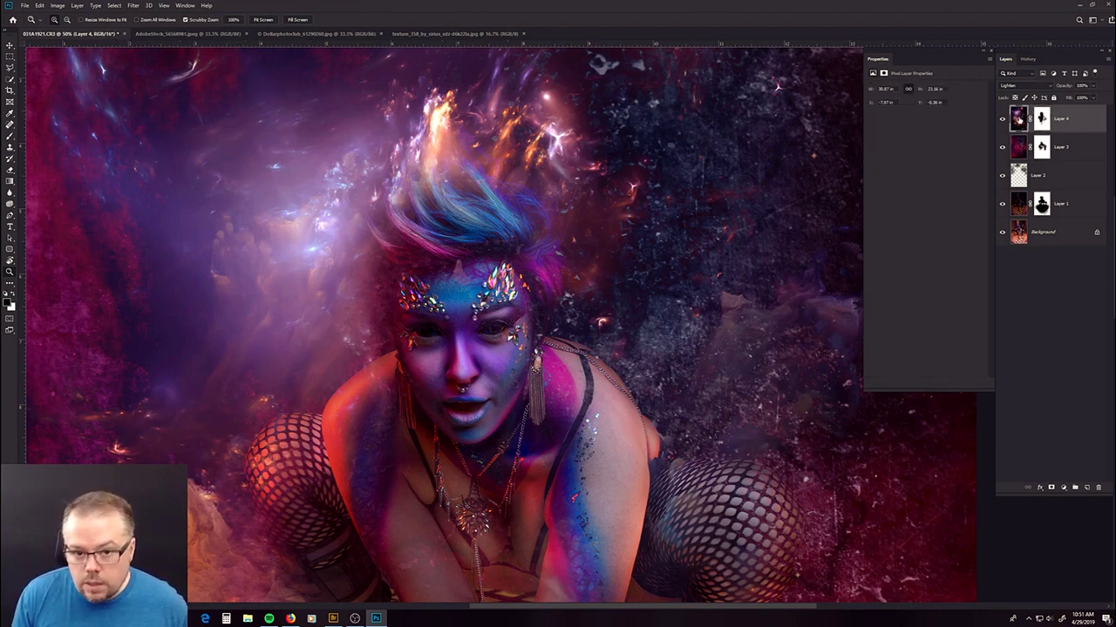
pyautogui.press('b')
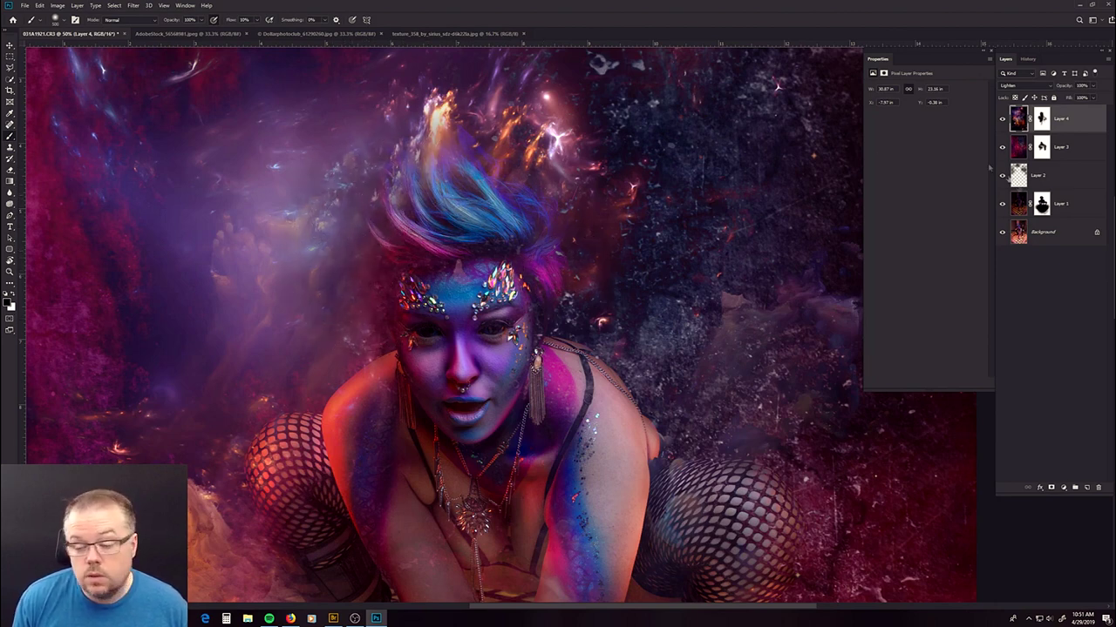
pyautogui.click(1025, 148)
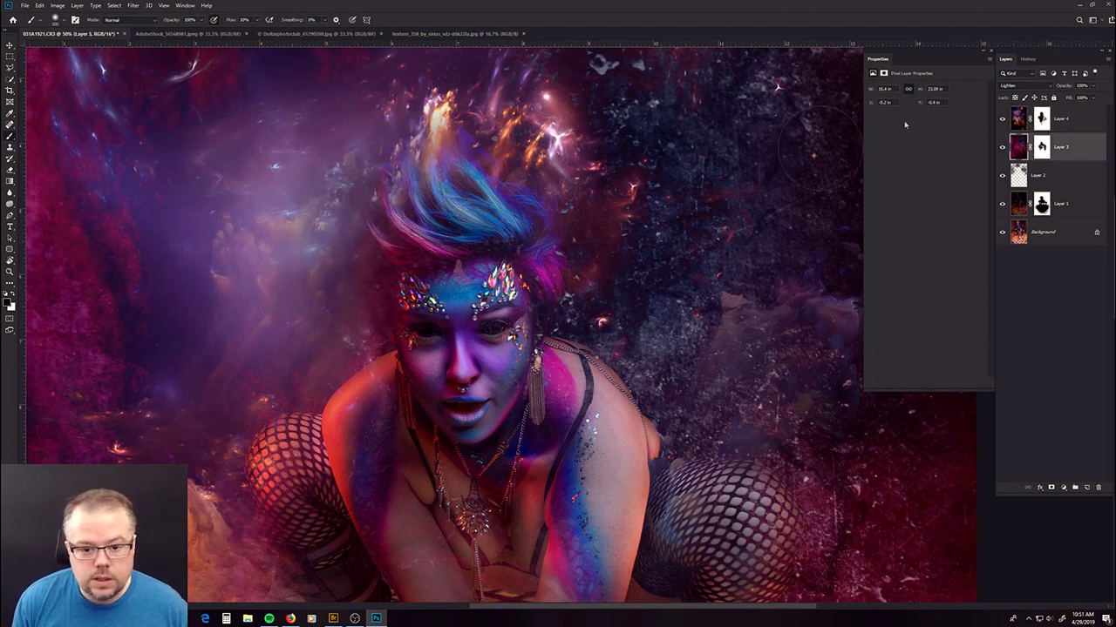
pyautogui.click(1018, 119)
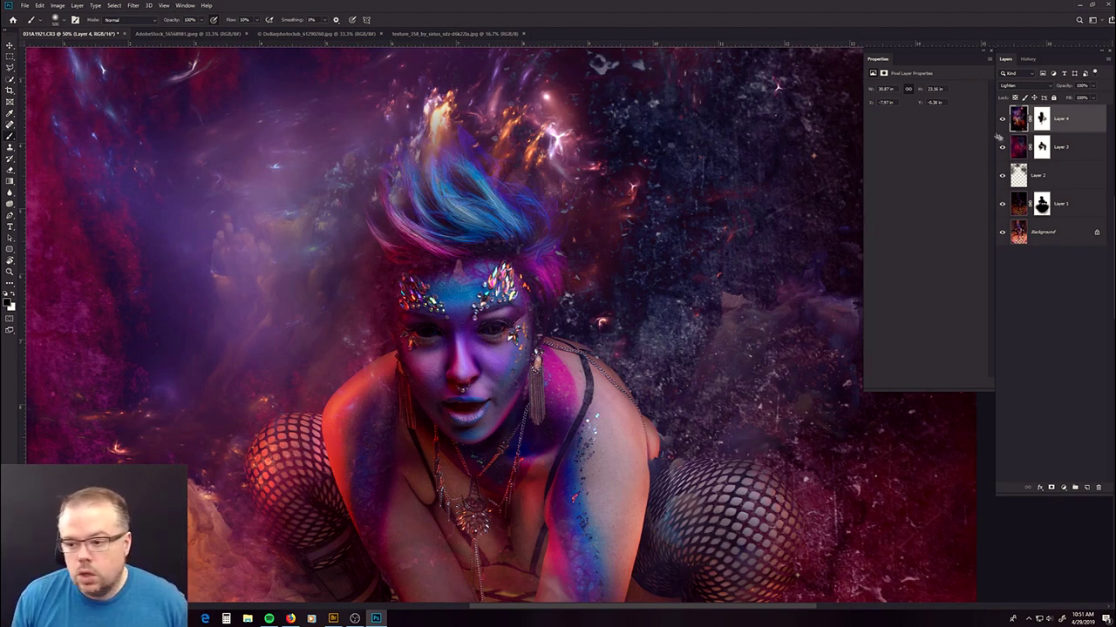
# - Paint white with a smaller brush on the nebula layer's mask to restore the nebula beside the model's hair and face
pyautogui.click(1041, 119)
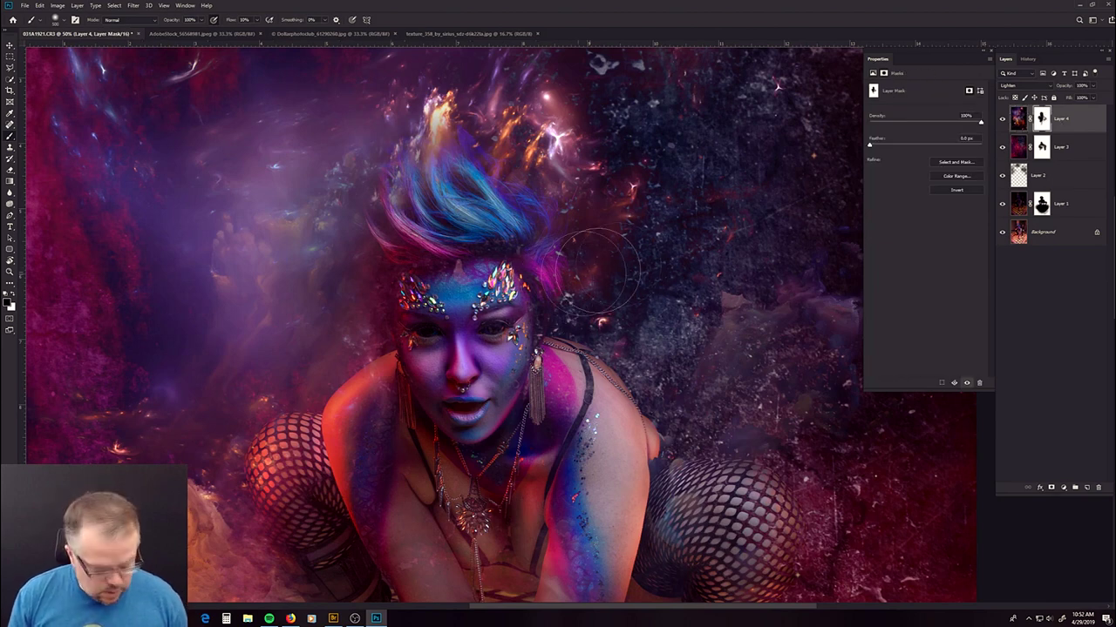
pyautogui.press('x')
pyautogui.press('[')
pyautogui.press('[')
pyautogui.press('[')
pyautogui.press('[')
pyautogui.press('[')
pyautogui.press('[')
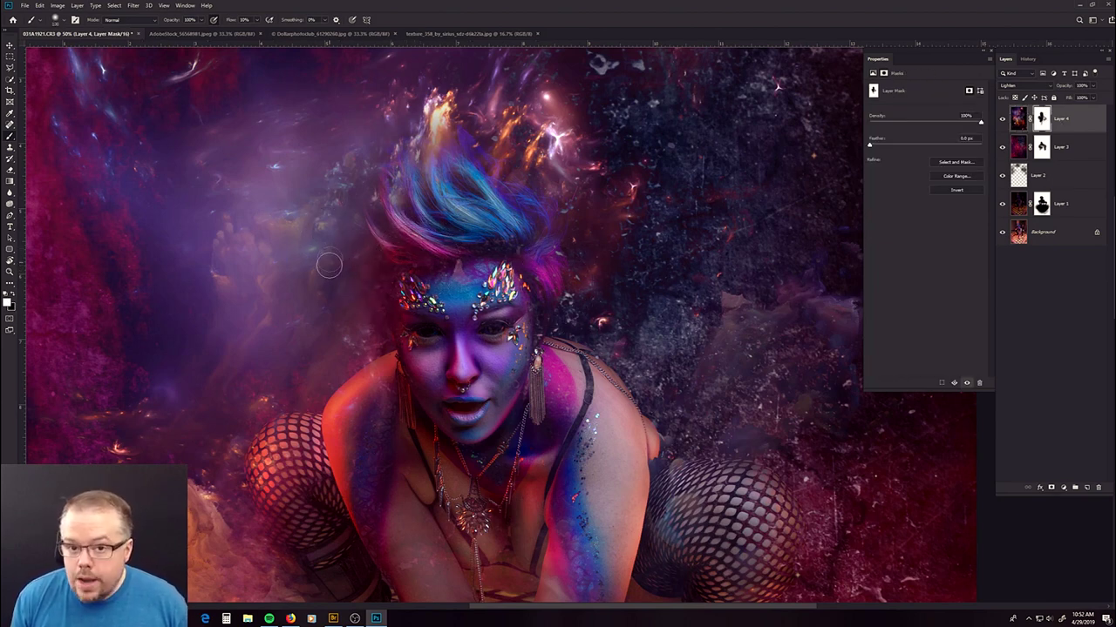
pyautogui.moveTo(360, 237)
pyautogui.mouseDown()
pyautogui.moveTo(382, 340)
pyautogui.moveTo(366, 249)
pyautogui.moveTo(377, 339)
pyautogui.moveTo(365, 340)
pyautogui.moveTo(390, 333)
pyautogui.mouseUp()
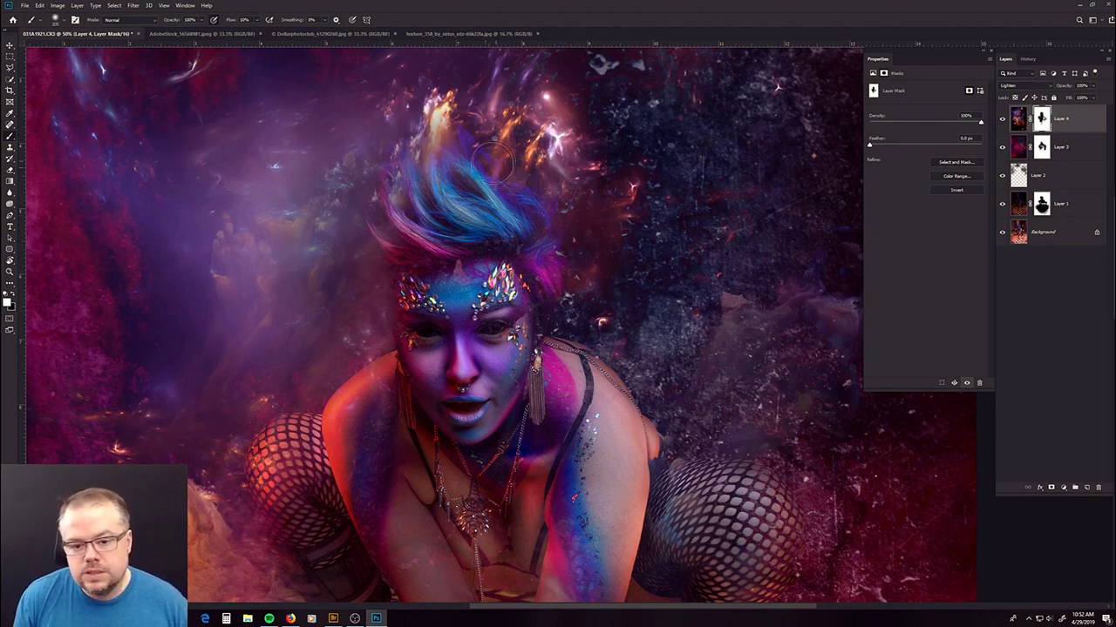
# - Touch up the nebula layer's mask along the edges of the face with a smaller brush, alternating black and white
pyautogui.press('[')
pyautogui.press('[')
pyautogui.press('[')
pyautogui.press('[')
pyautogui.press('[')
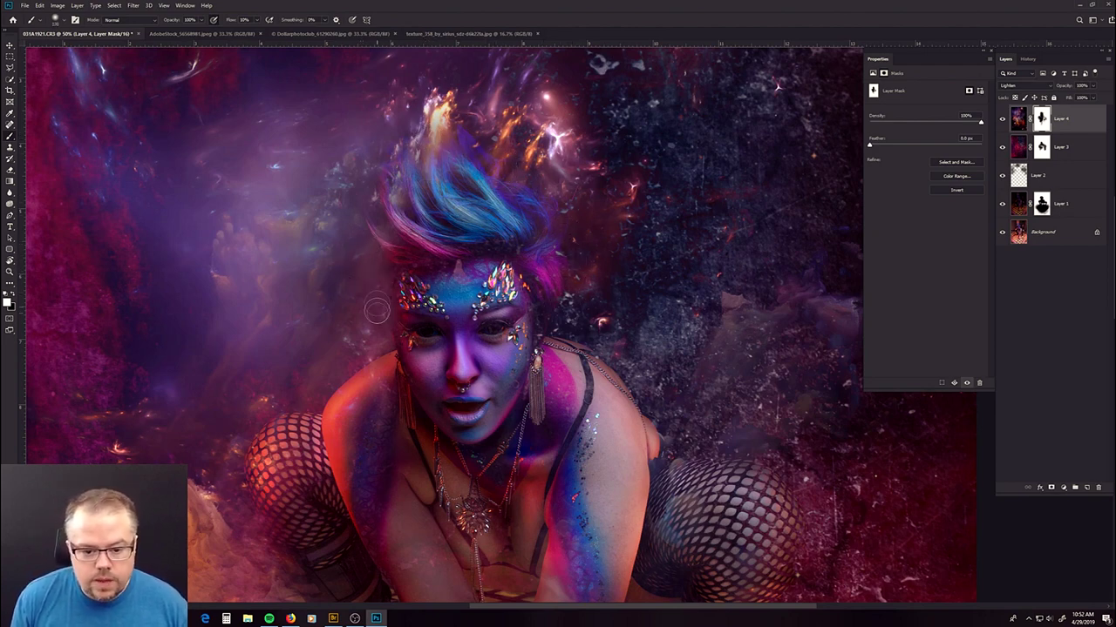
pyautogui.press('x')
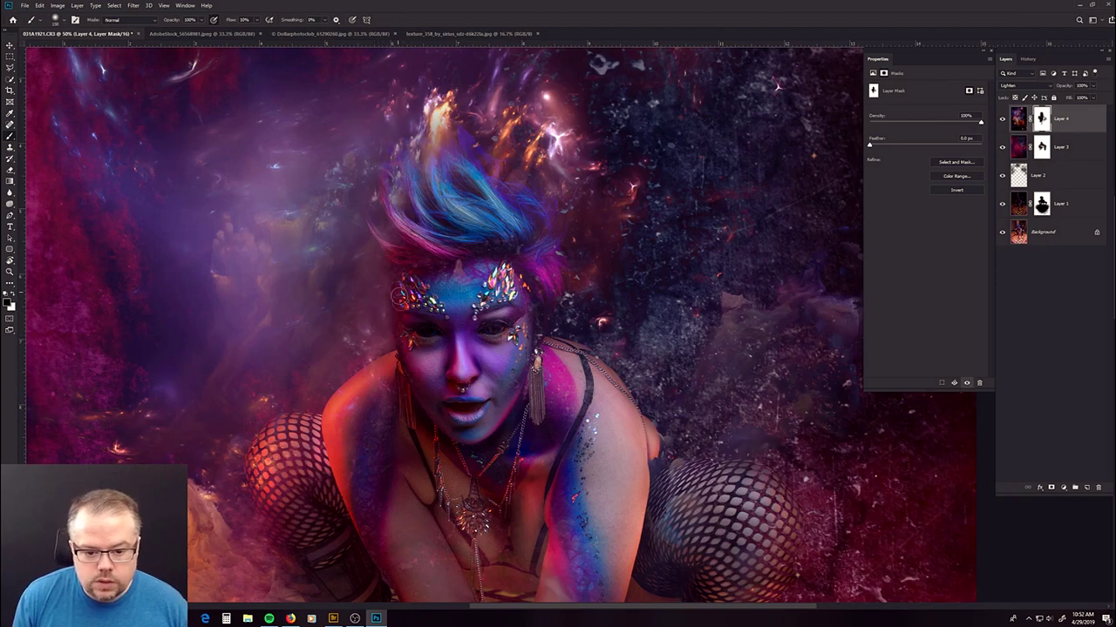
pyautogui.press('x')
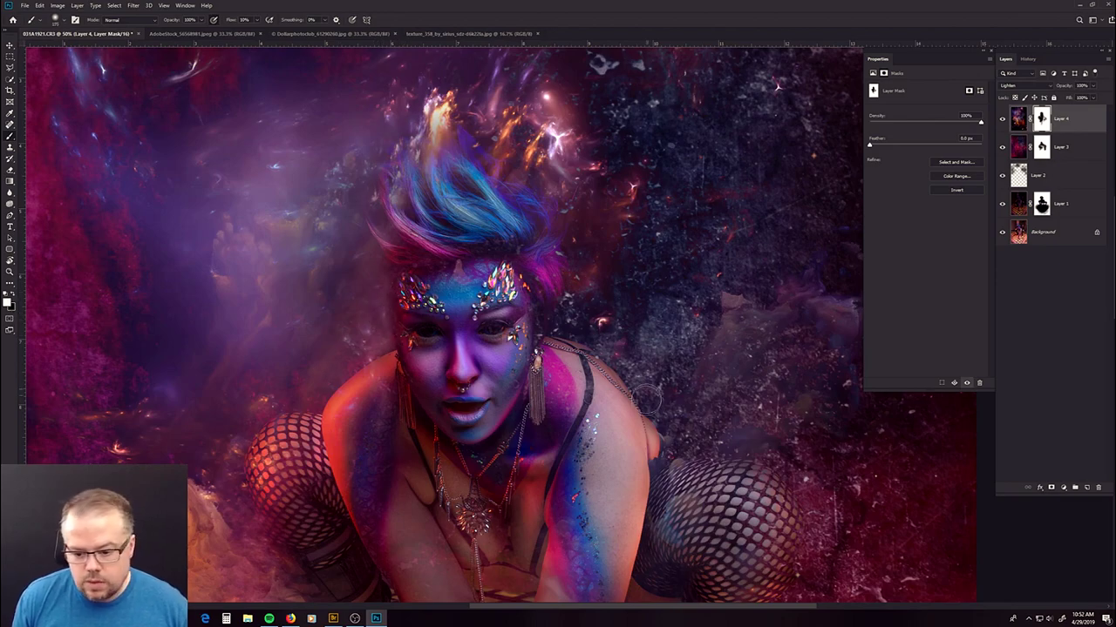
# - Check the floor around the model's hand, target the nebula layer's image instead of its mask, and review the whole composite
pyautogui.scroll(-10, 611, 460)
pyautogui.scroll(-6, 591, 206)
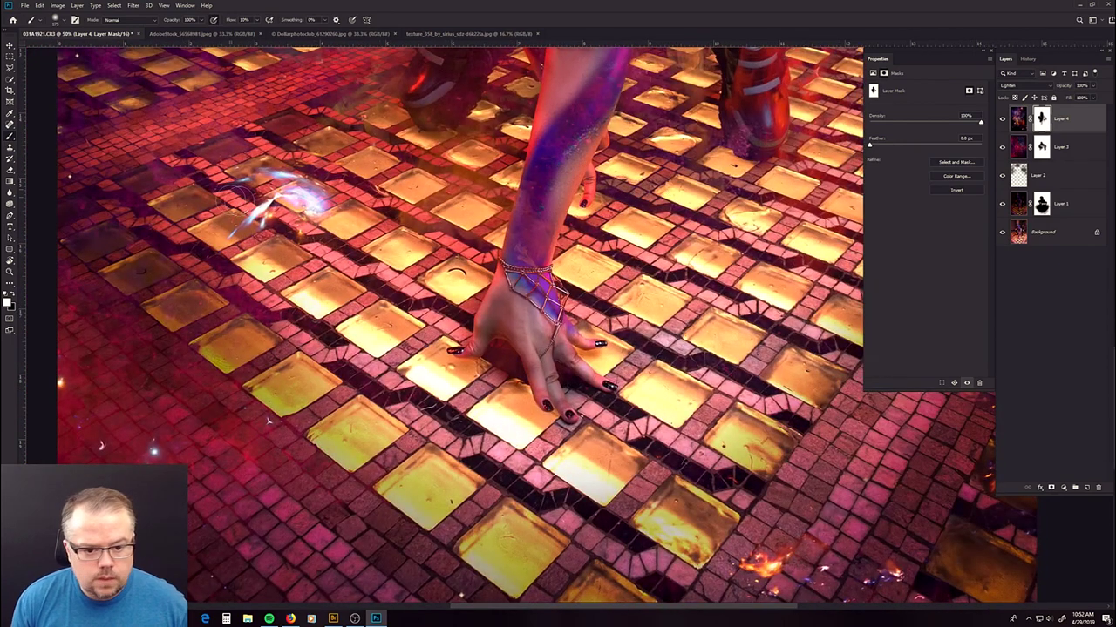
pyautogui.hotkey('ctrl', '2')
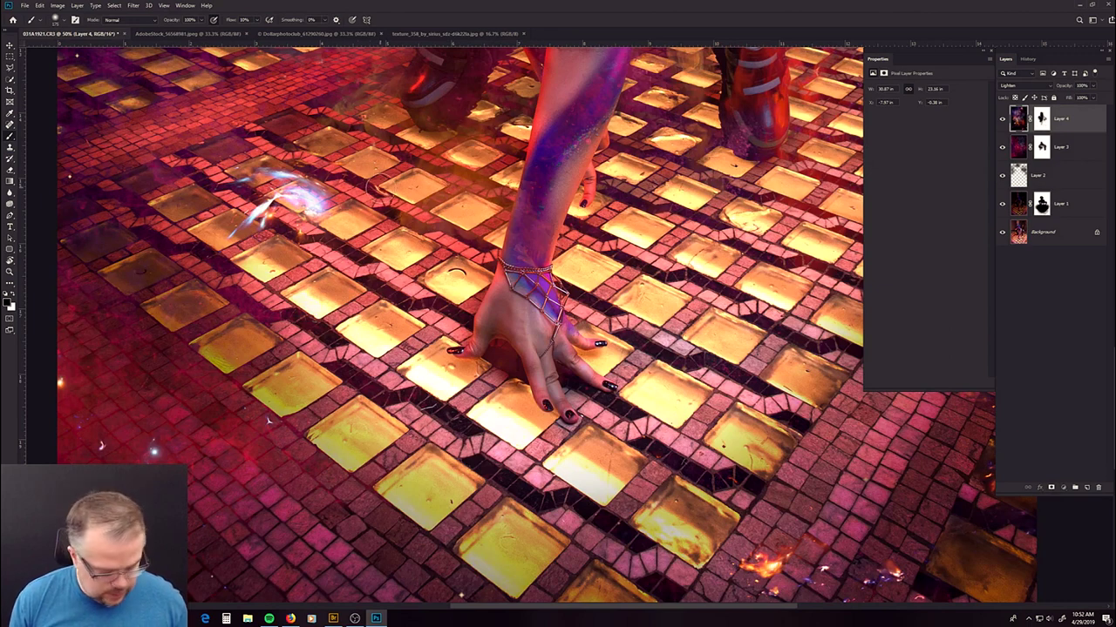
pyautogui.hotkey('ctrl', '-')
pyautogui.hotkey('ctrl', '-')
pyautogui.hotkey('ctrl', '-')
pyautogui.hotkey('ctrl', '-')
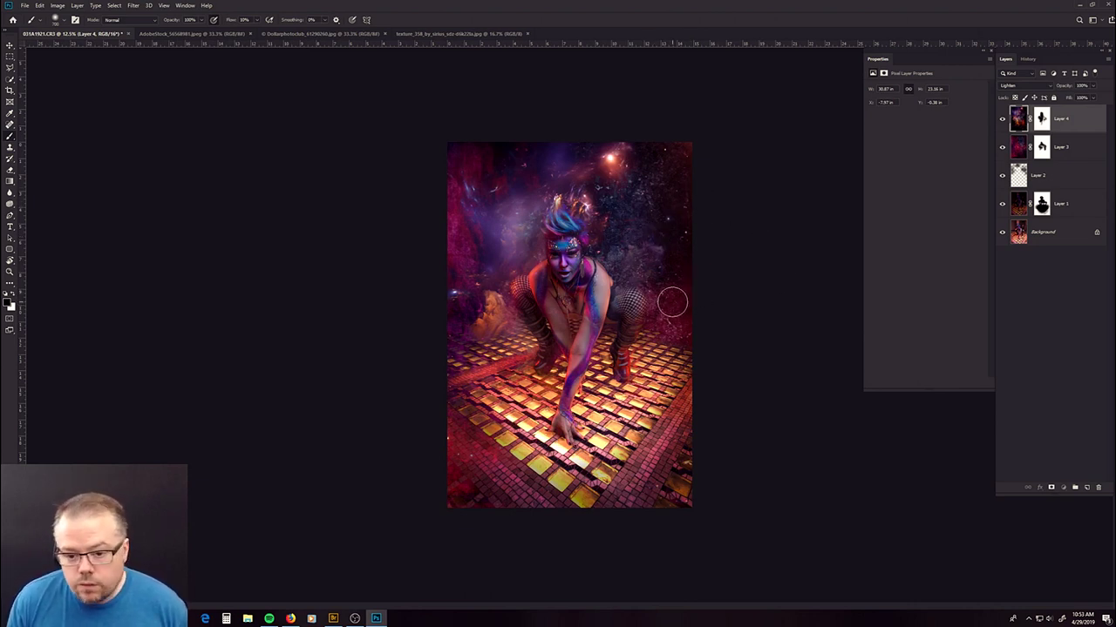
# - Bring the blue and purple AdobeStock fractal into the portrait as the top layer, rotate it 90° and scale it to about 15.23 × 24.36 in
pyautogui.click(192, 33)
pyautogui.press('v')
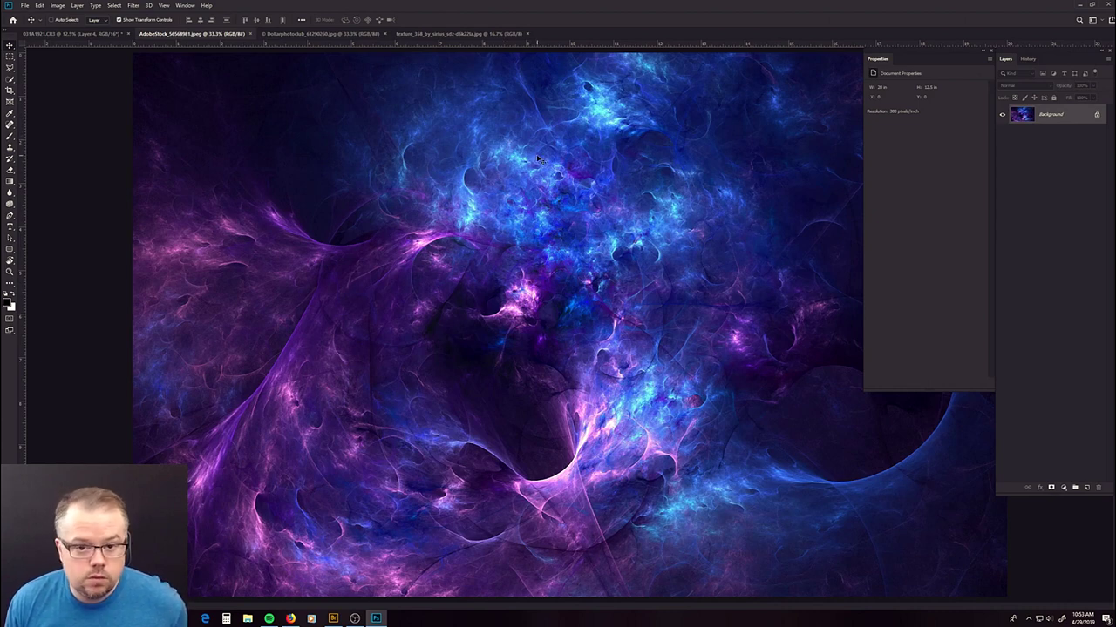
pyautogui.moveTo(433, 115); pyautogui.dragTo(431, 139)
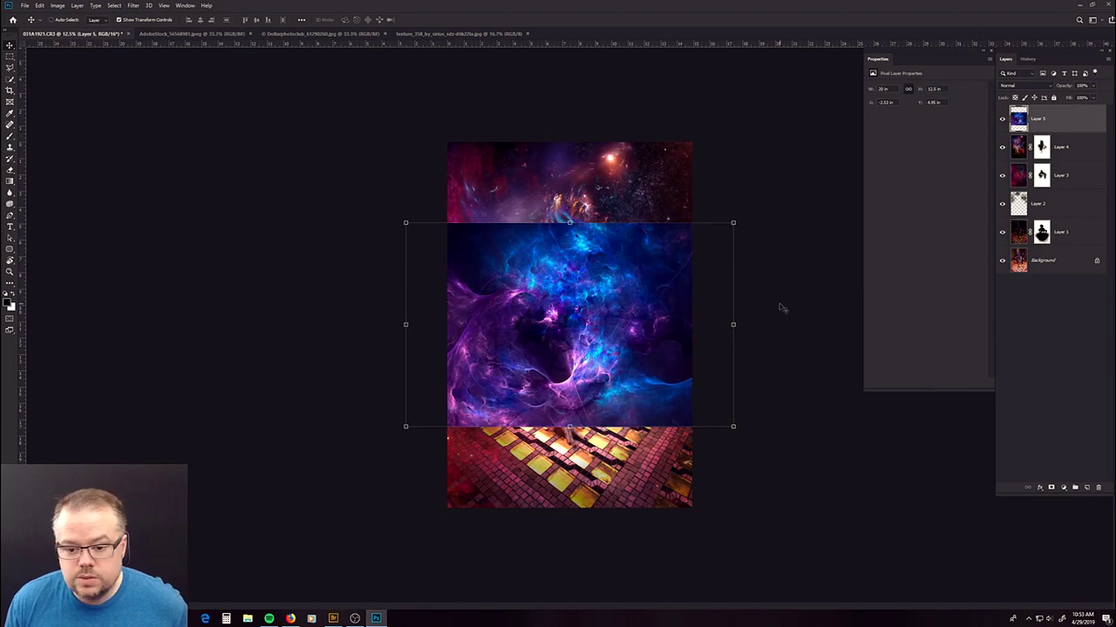
pyautogui.moveTo(740, 214); pyautogui.dragTo(723, 473)
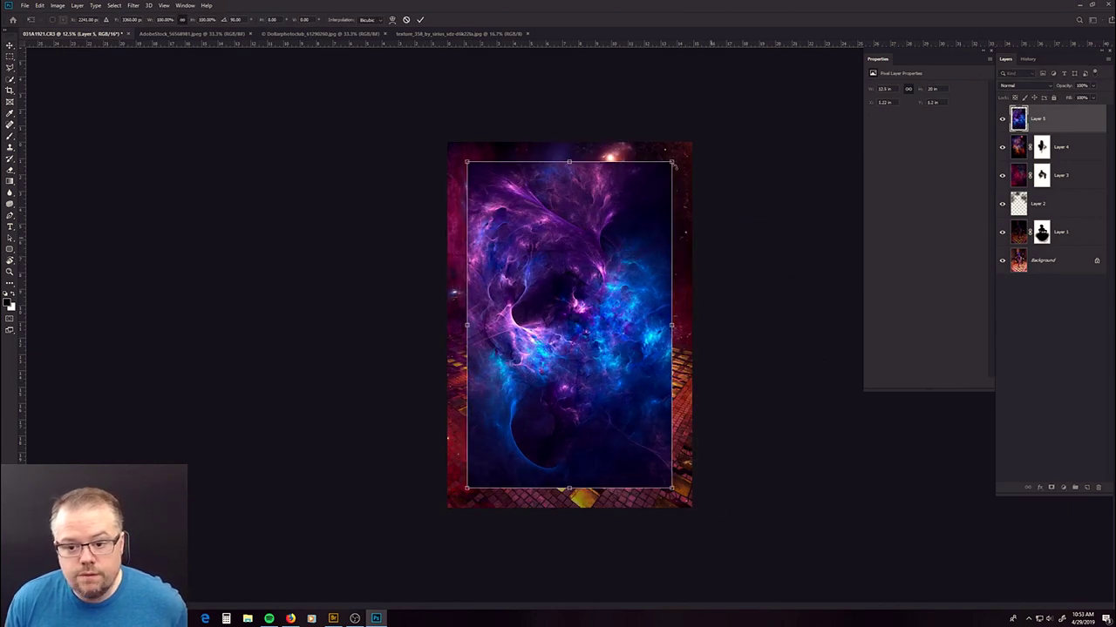
pyautogui.moveTo(672, 161); pyautogui.dragTo(710, 135)
pyautogui.hotkey('ctrl', 'z')
pyautogui.press('Return')
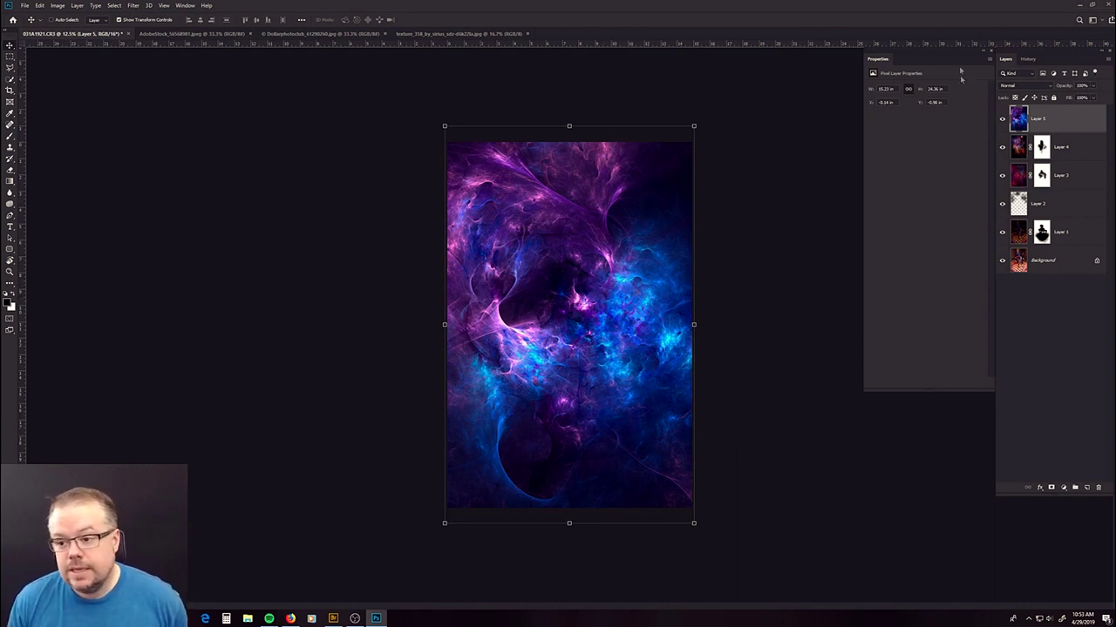
# - Try the fractal layer in the Lighten, Screen, Darker Color, Color Burn and Multiply blend modes
pyautogui.click(1011, 86)
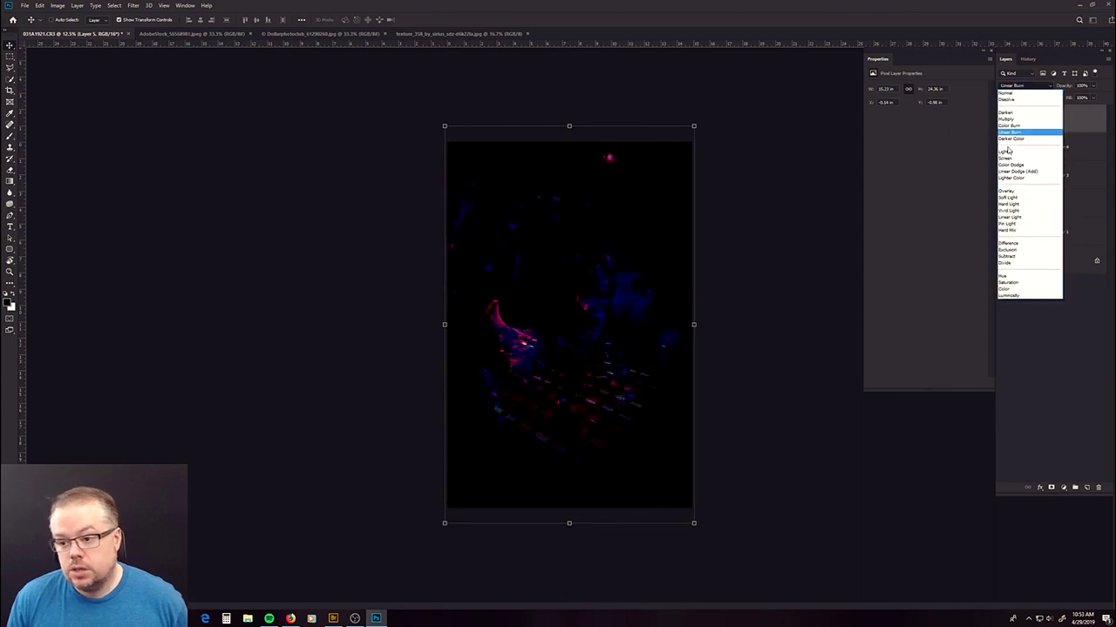
pyautogui.click(1007, 152)
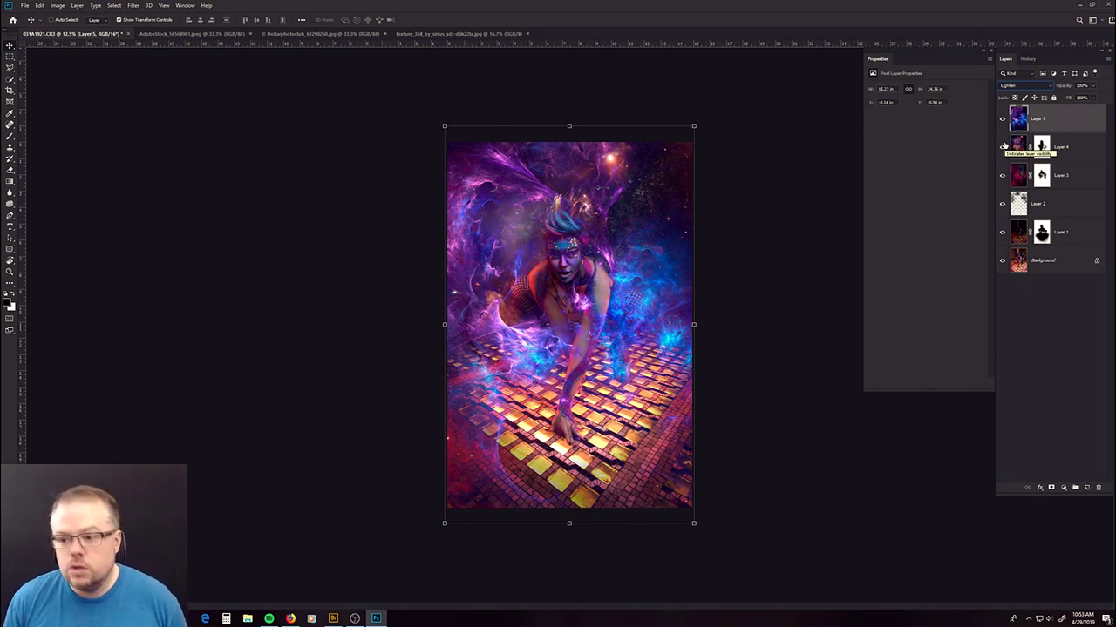
pyautogui.hotkey('shift', '+')
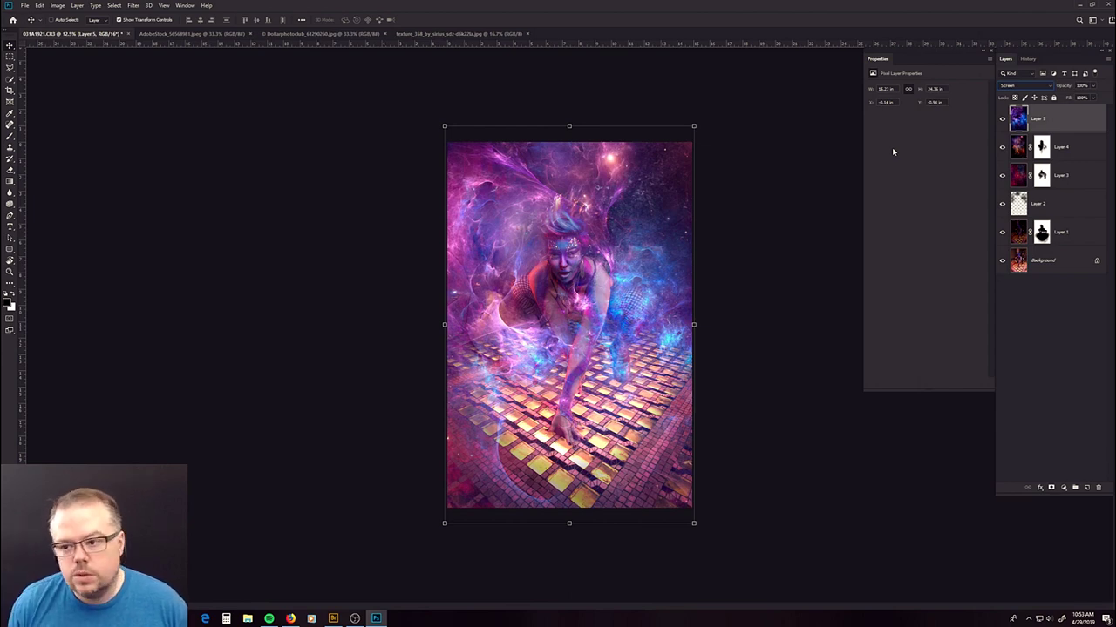
pyautogui.hotkey('shift', '-')
pyautogui.hotkey('shift', '-')
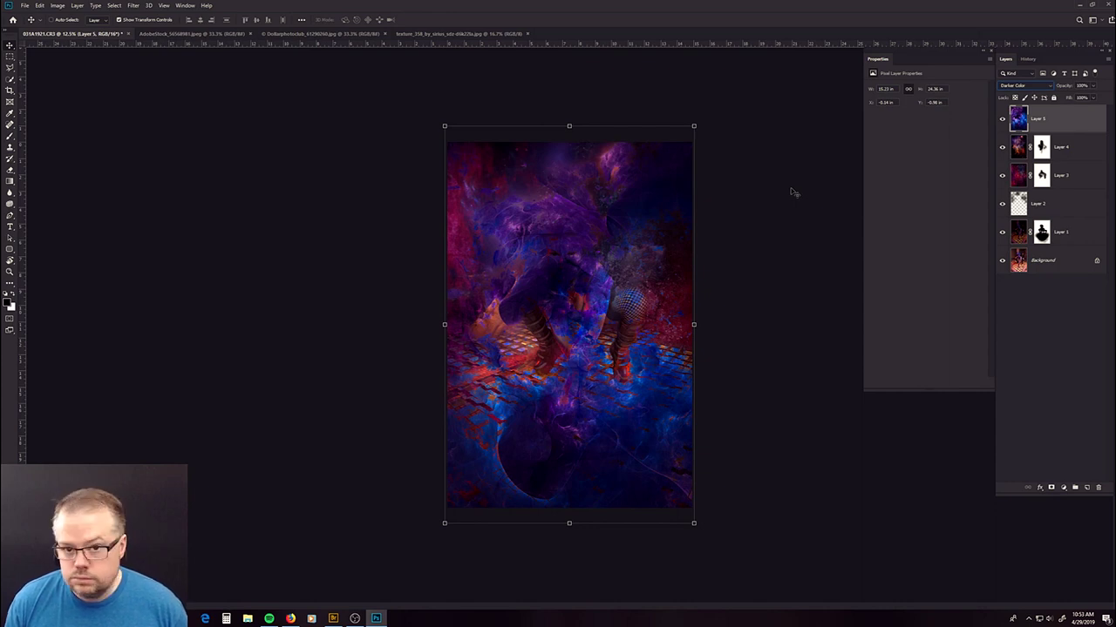
pyautogui.hotkey('shift', '-')
pyautogui.hotkey('shift', '-')
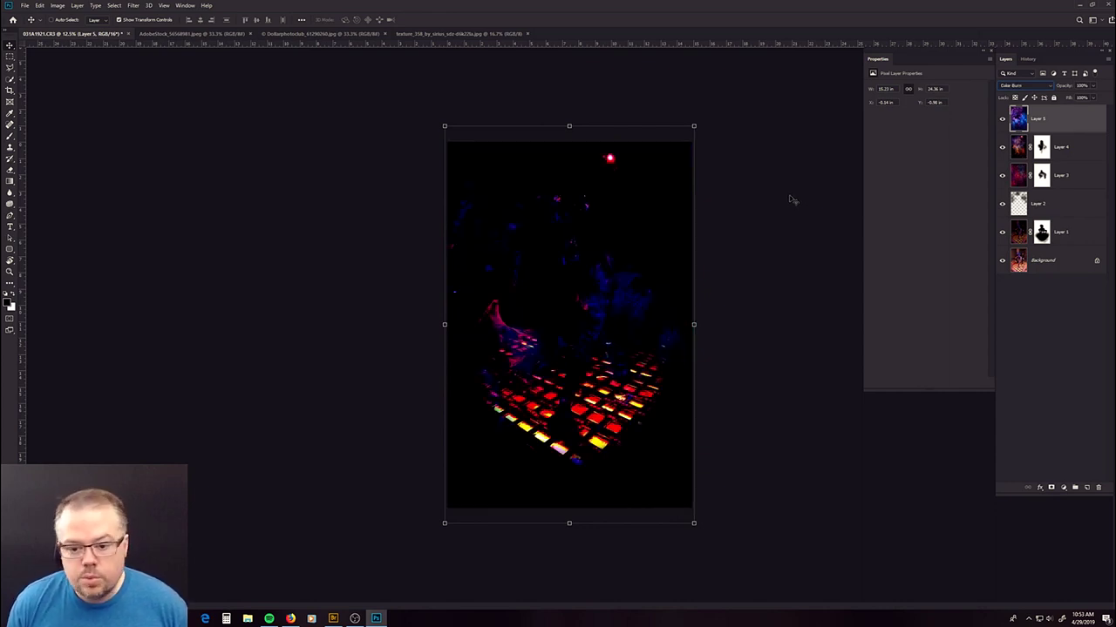
pyautogui.hotkey('shift', '-')
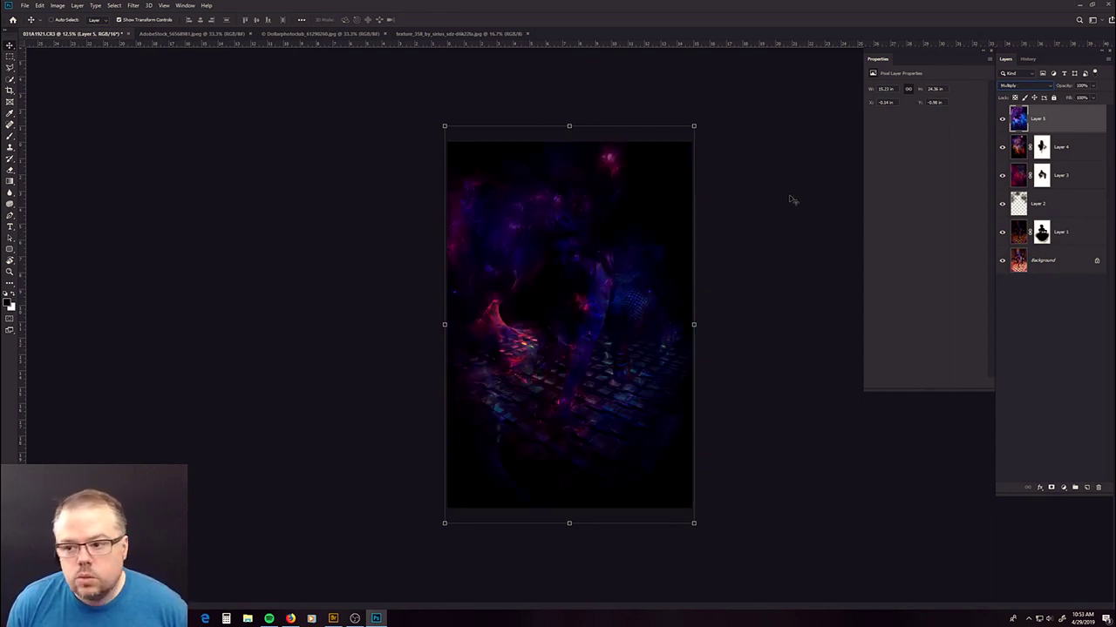
# - Preview the fractal layer in Color Dodge, Overlay and Soft Light, and go back to Screen
pyautogui.hotkey('shift', '+')
pyautogui.hotkey('shift', '+')
pyautogui.hotkey('shift', '+')
pyautogui.hotkey('shift', '+')
pyautogui.hotkey('shift', '+')
pyautogui.hotkey('shift', '+')
pyautogui.hotkey('shift', '+')
pyautogui.hotkey('shift', '+')
pyautogui.hotkey('shift', '+')
pyautogui.hotkey('shift', '+')
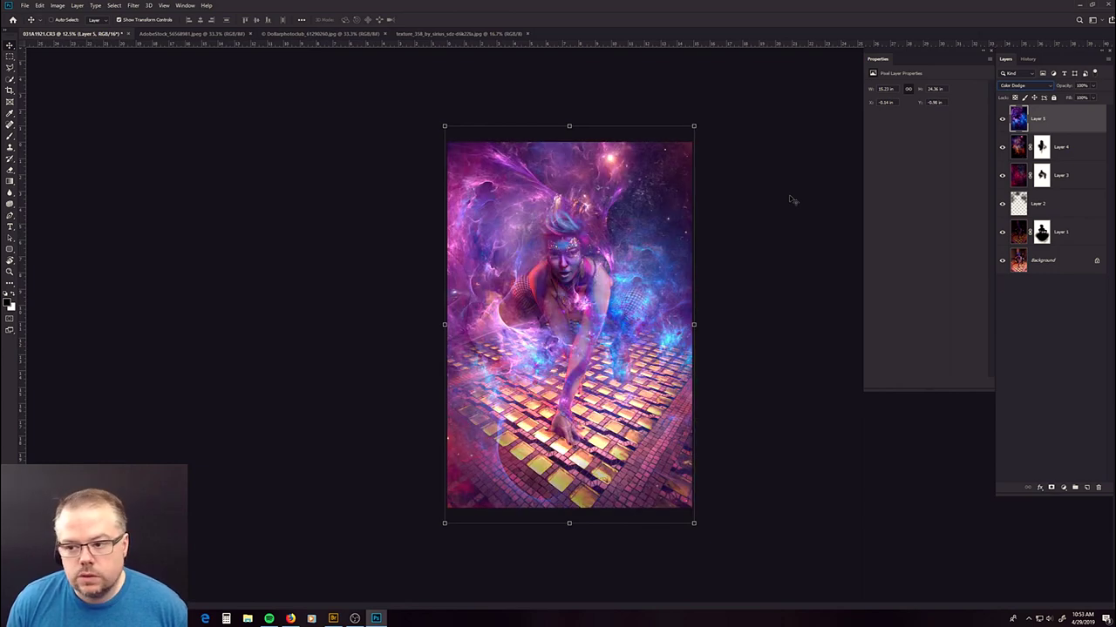
pyautogui.hotkey('shift', '-')
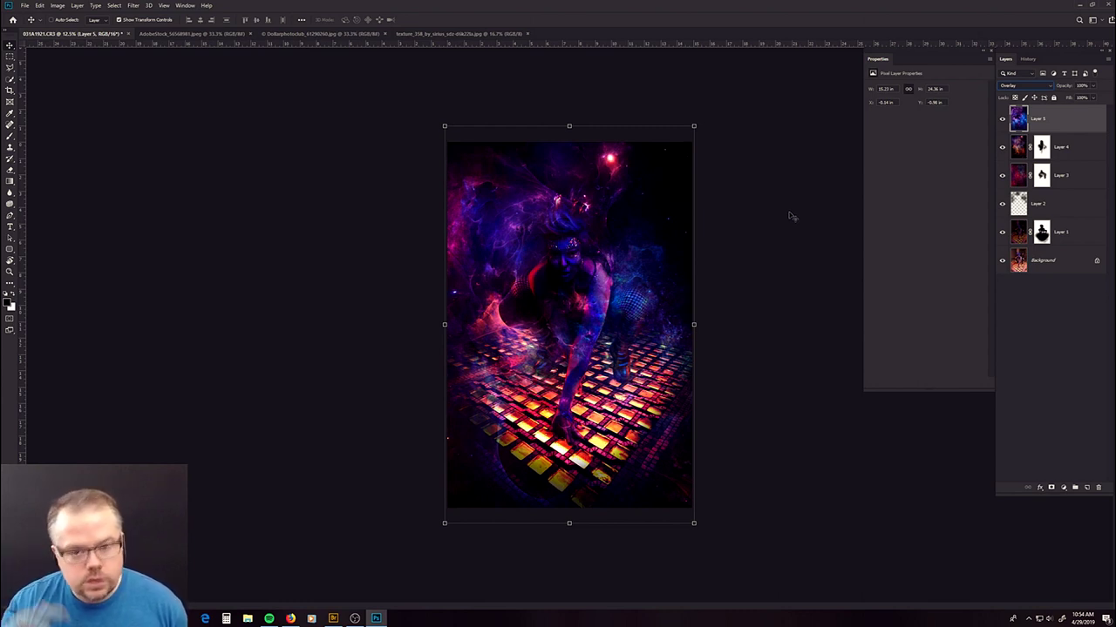
pyautogui.hotkey('shift', '+')
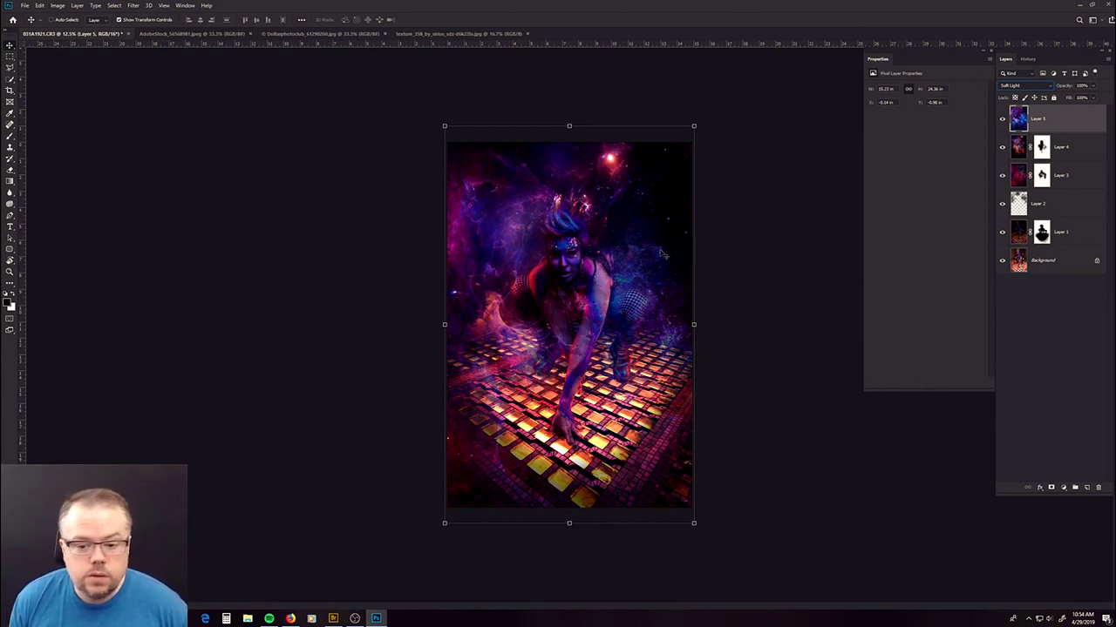
pyautogui.hotkey('shift', '-')
pyautogui.hotkey('shift', '-')
pyautogui.hotkey('shift', '-')
pyautogui.hotkey('shift', '-')
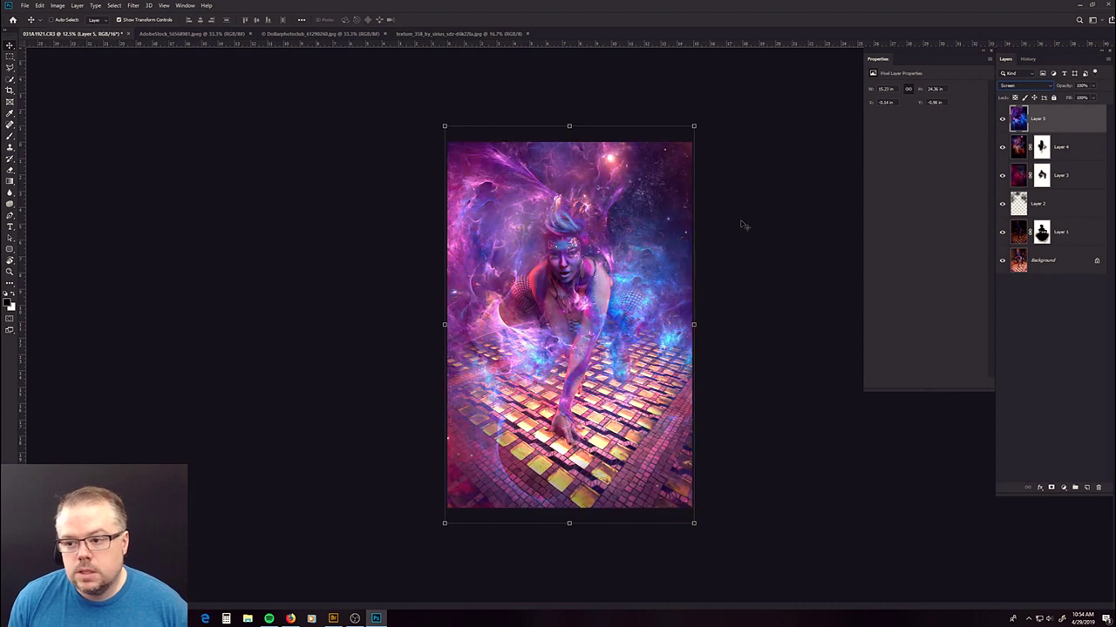
# - Set the fractal layer's blend mode to Lighten and lower its opacity to about 54%
pyautogui.hotkey('shift', '-')
pyautogui.hotkey('shift', '-')
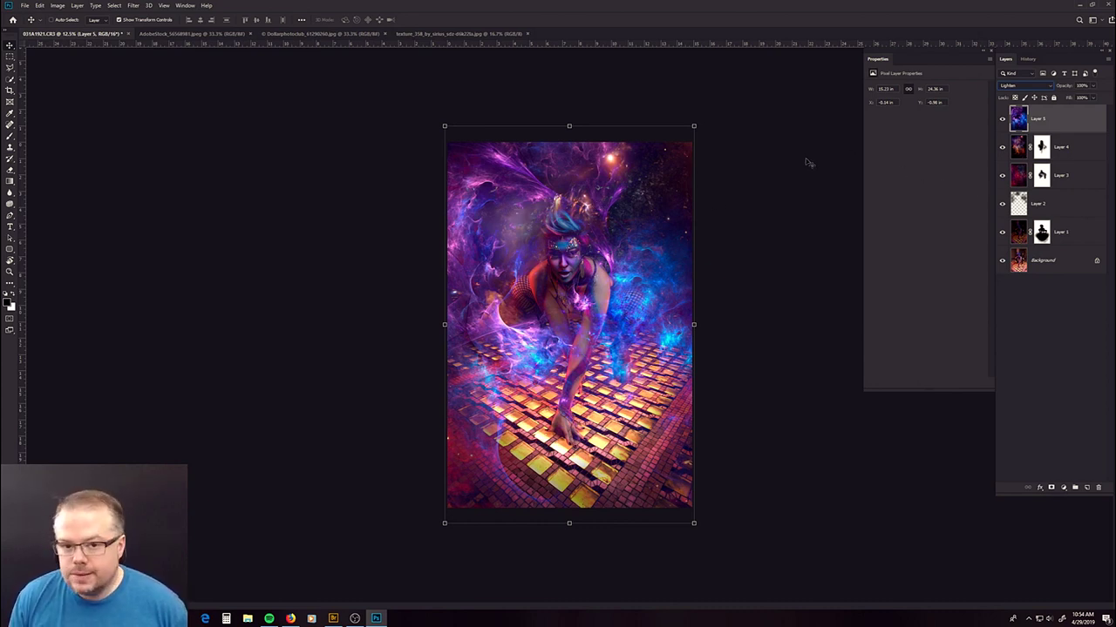
pyautogui.click(1094, 85)
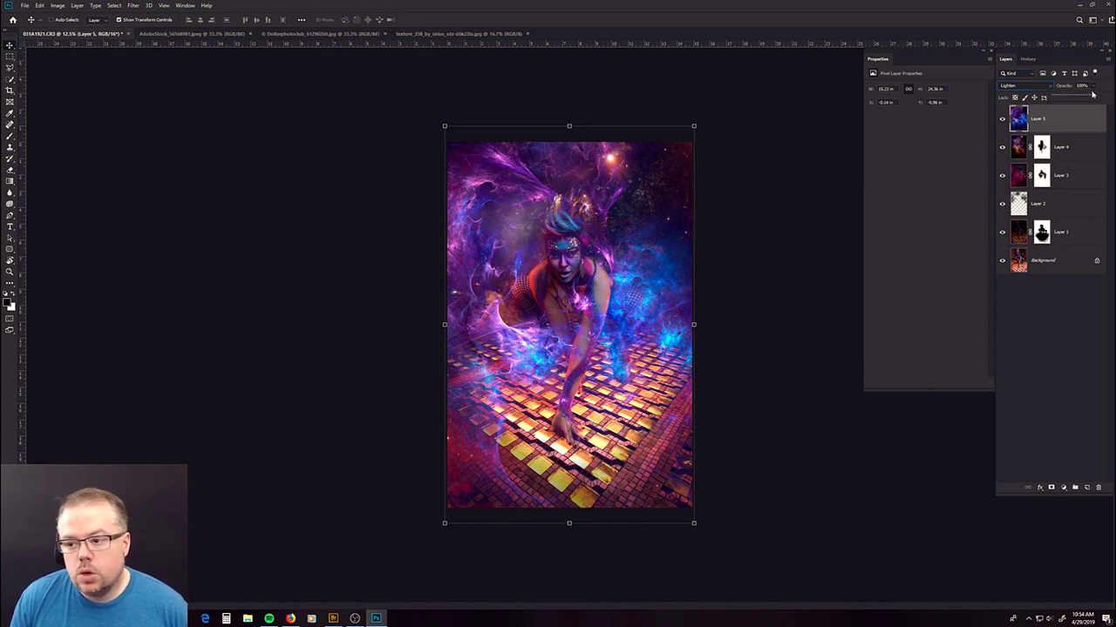
pyautogui.moveTo(1093, 97); pyautogui.dragTo(1074, 99)
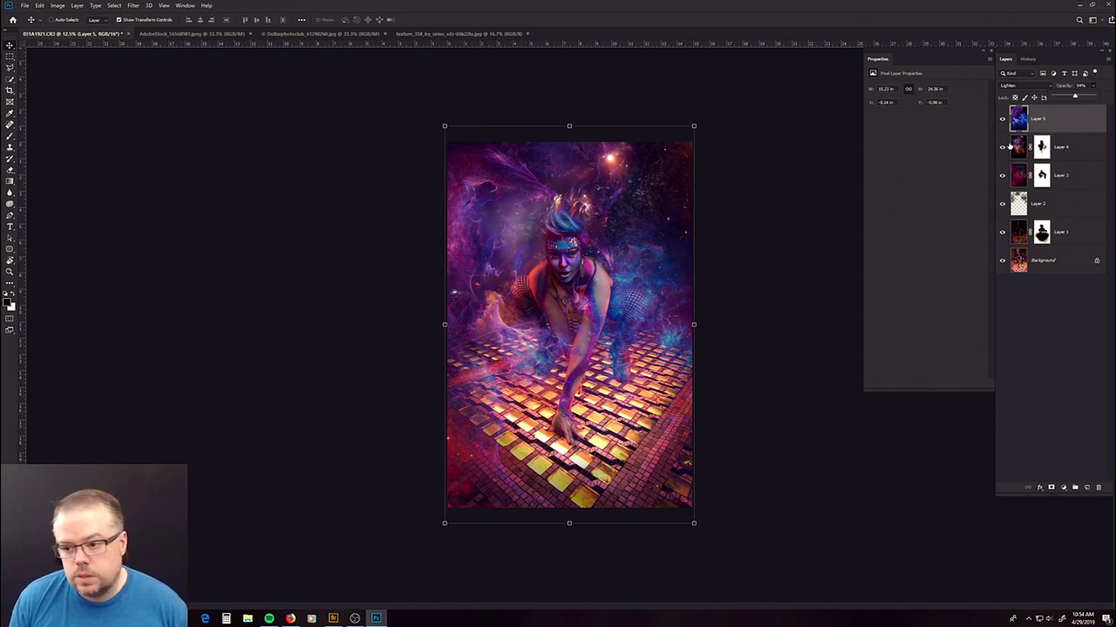
# - Add a layer mask to the fractal layer and brush black over the model's face and body to clear the texture there
pyautogui.click(1050, 493)
pyautogui.click(1050, 489)
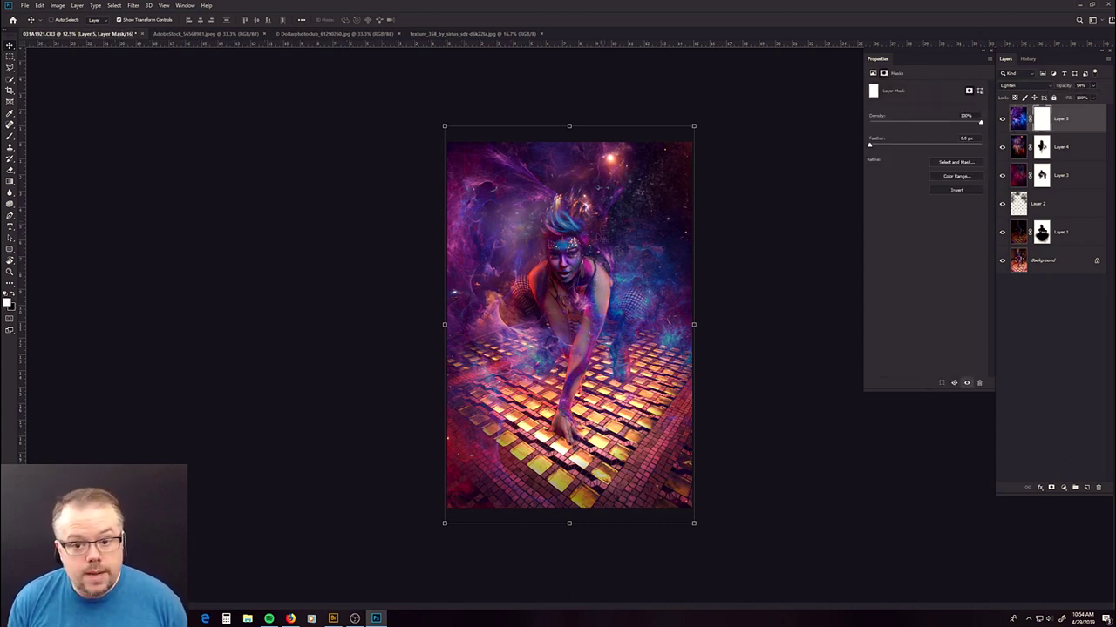
pyautogui.press('b')
pyautogui.press('x')
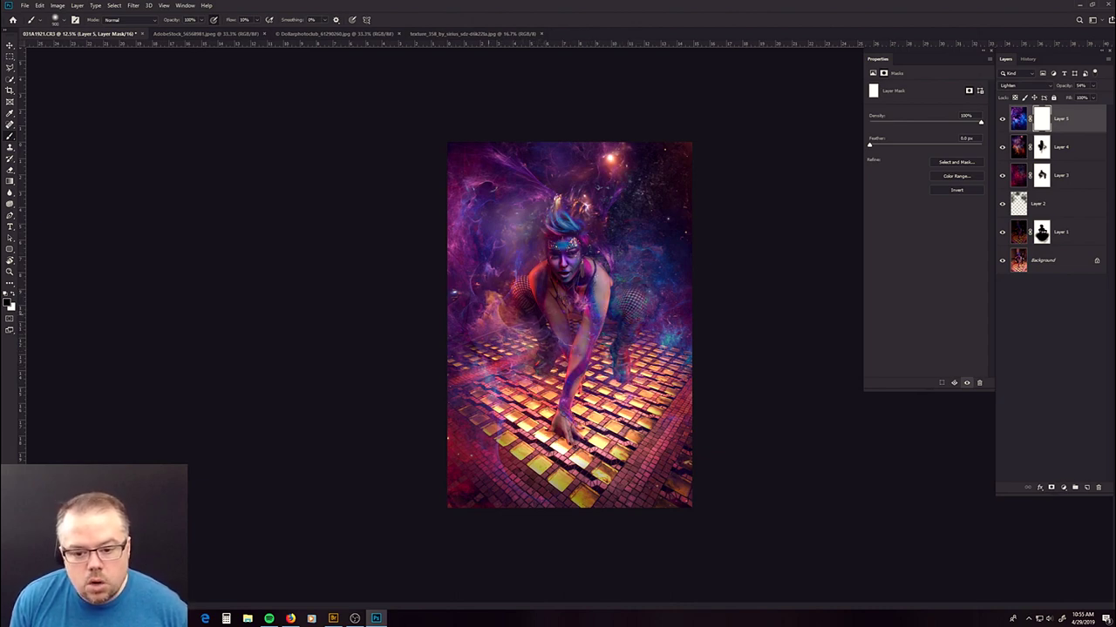
pyautogui.moveTo(558, 288); pyautogui.dragTo(554, 237)
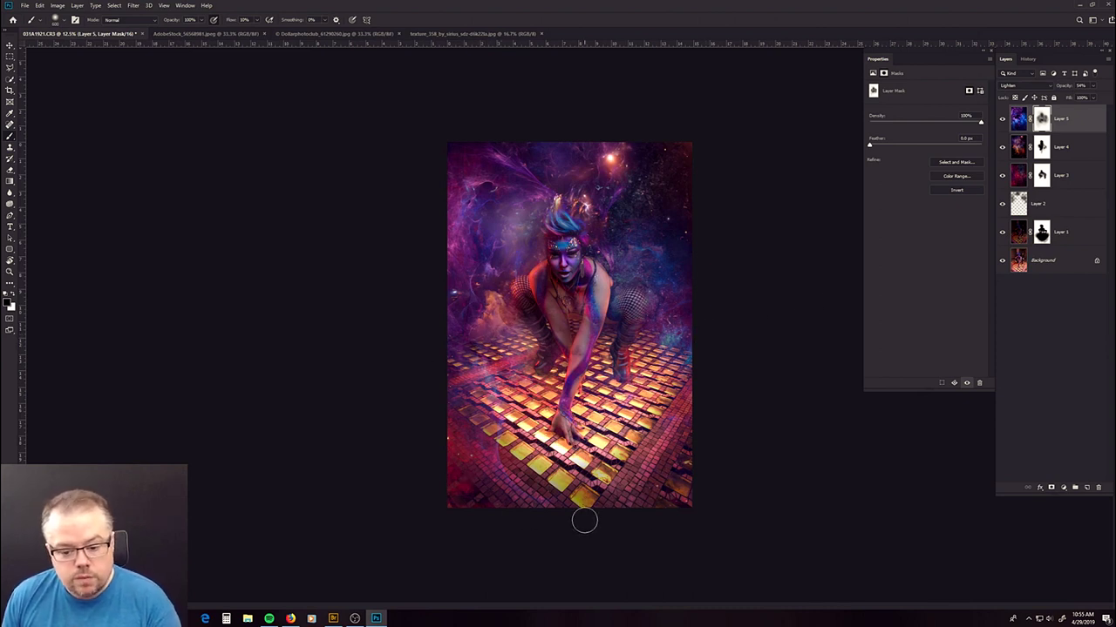
# - Group the five layers from Layer 1 through Layer 5 above the background
pyautogui.click(1088, 236)
pyautogui.keyDown('shift'); pyautogui.click(1089, 120); pyautogui.keyUp('shift')
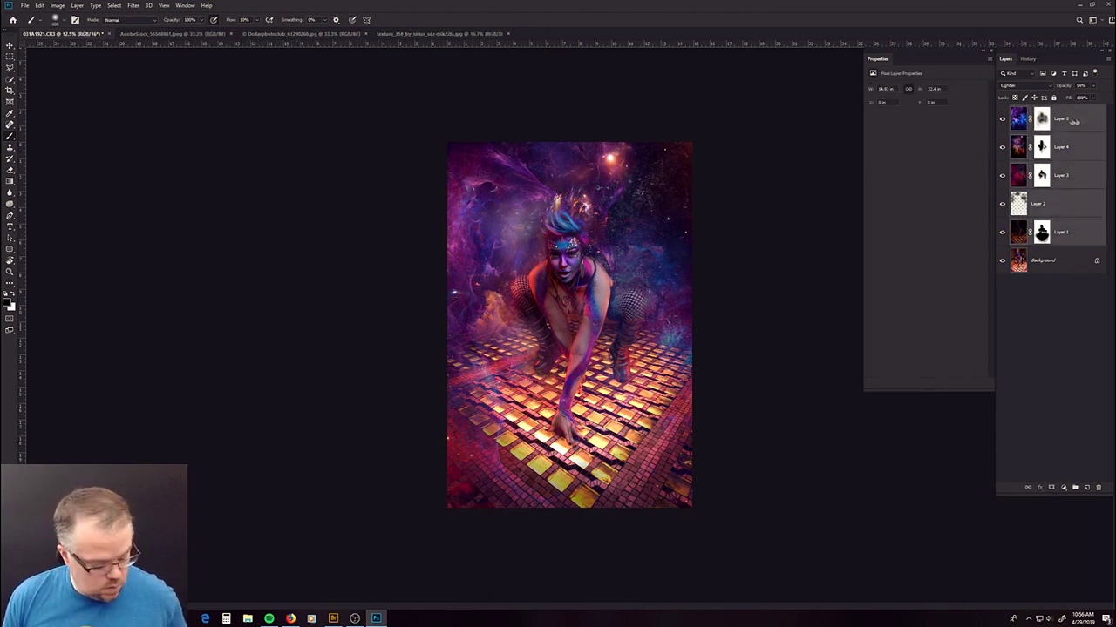
pyautogui.hotkey('ctrl', 'g')
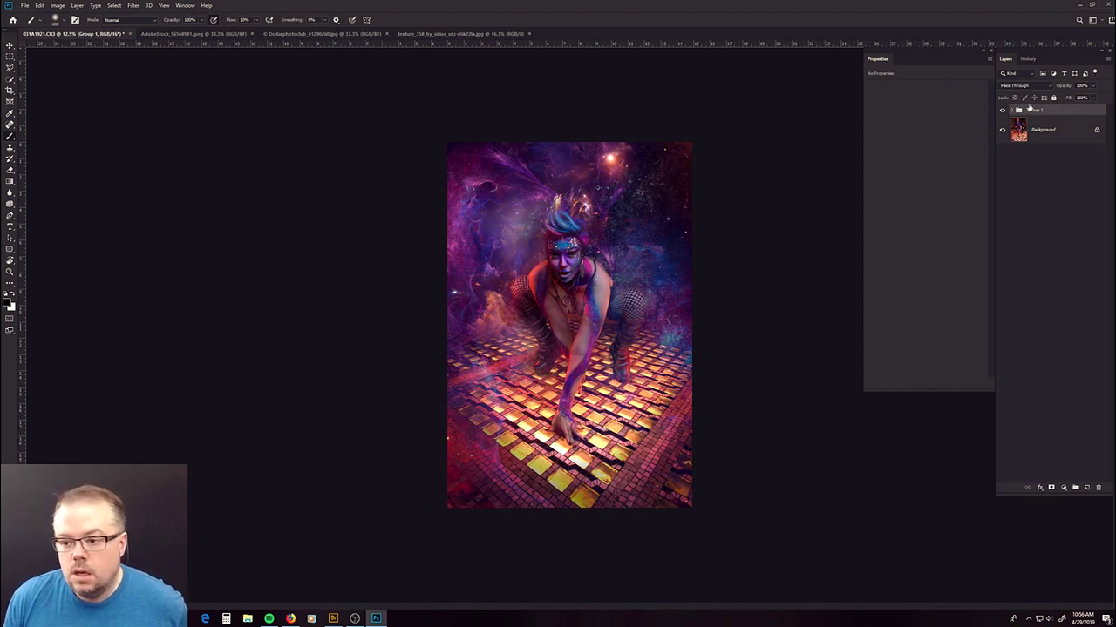
# - Expand the texture group and compare the composite with the original portrait by hiding and showing the group
pyautogui.click(1002, 110)
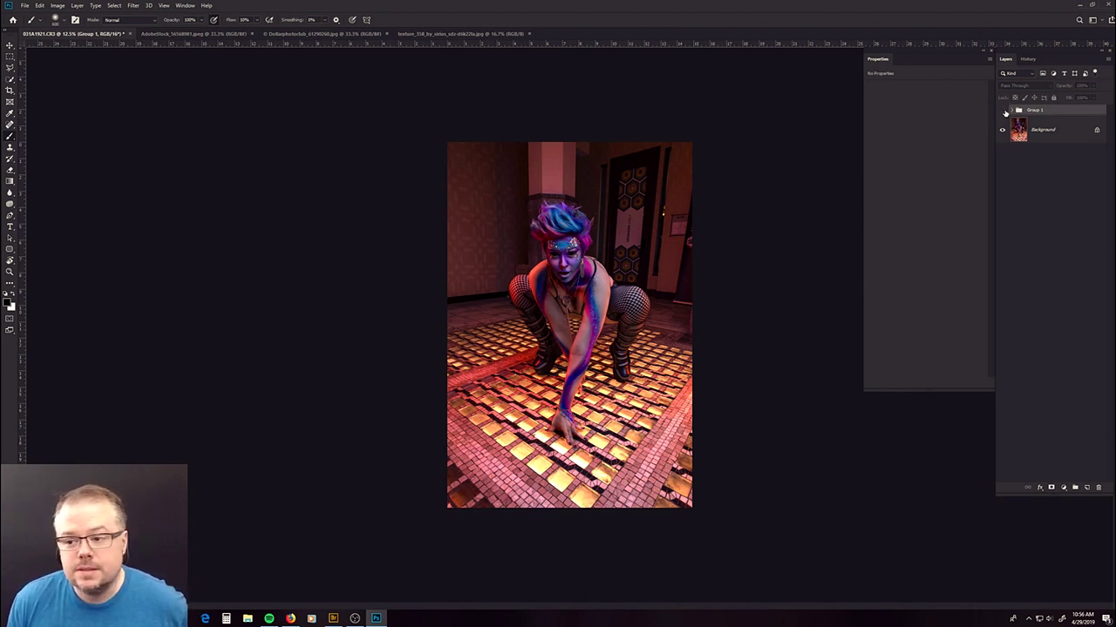
pyautogui.click(1002, 111)
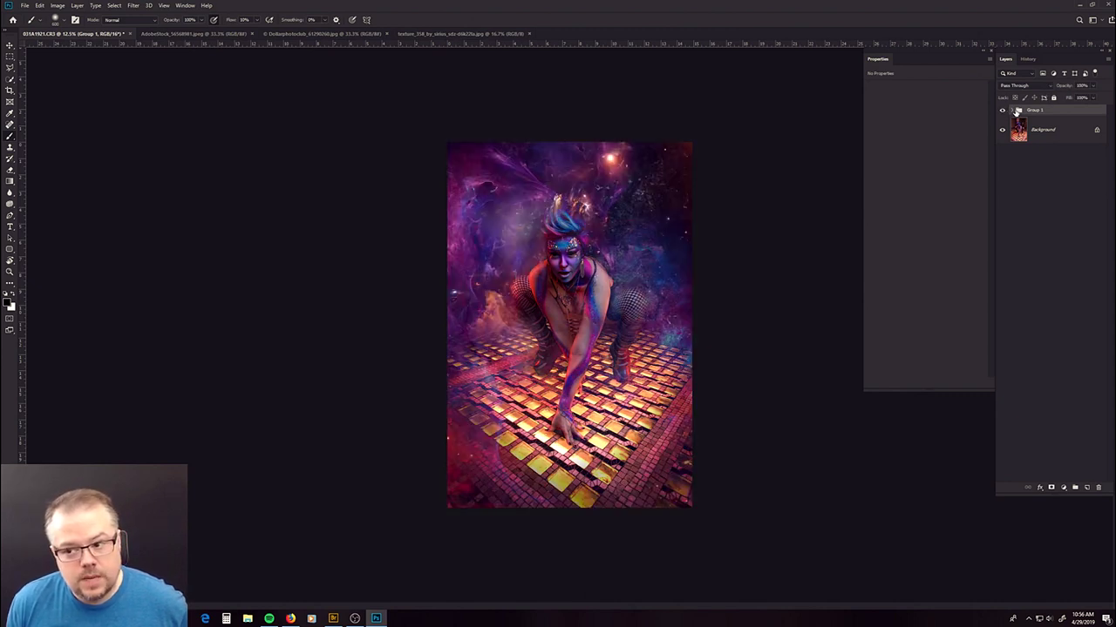
pyautogui.click(1010, 111)
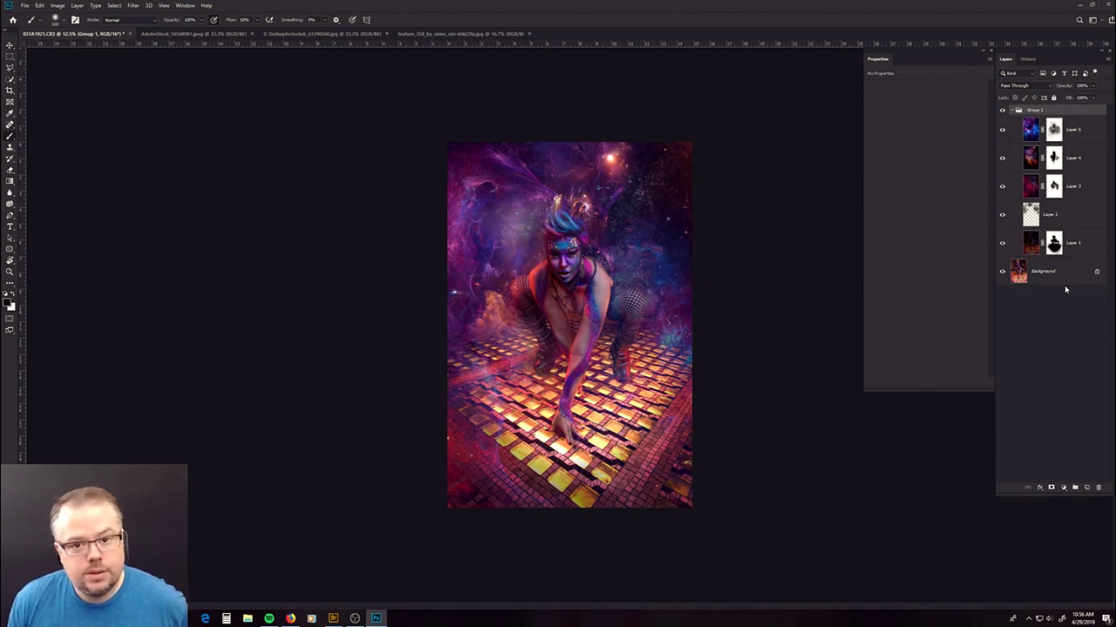
pyautogui.click(1002, 111)
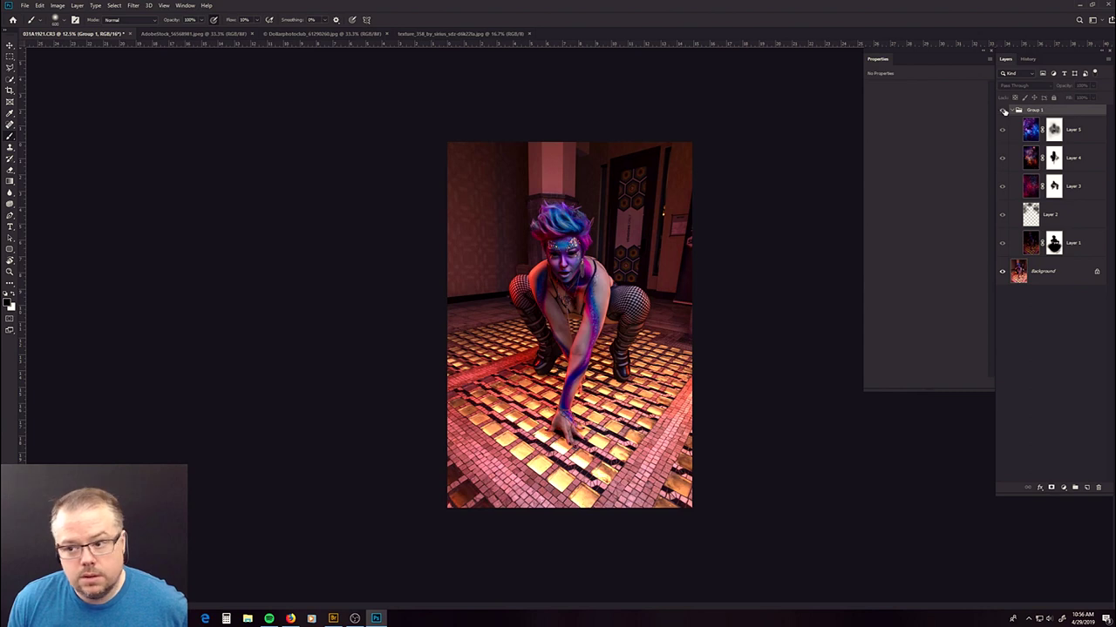
pyautogui.click(1003, 112)
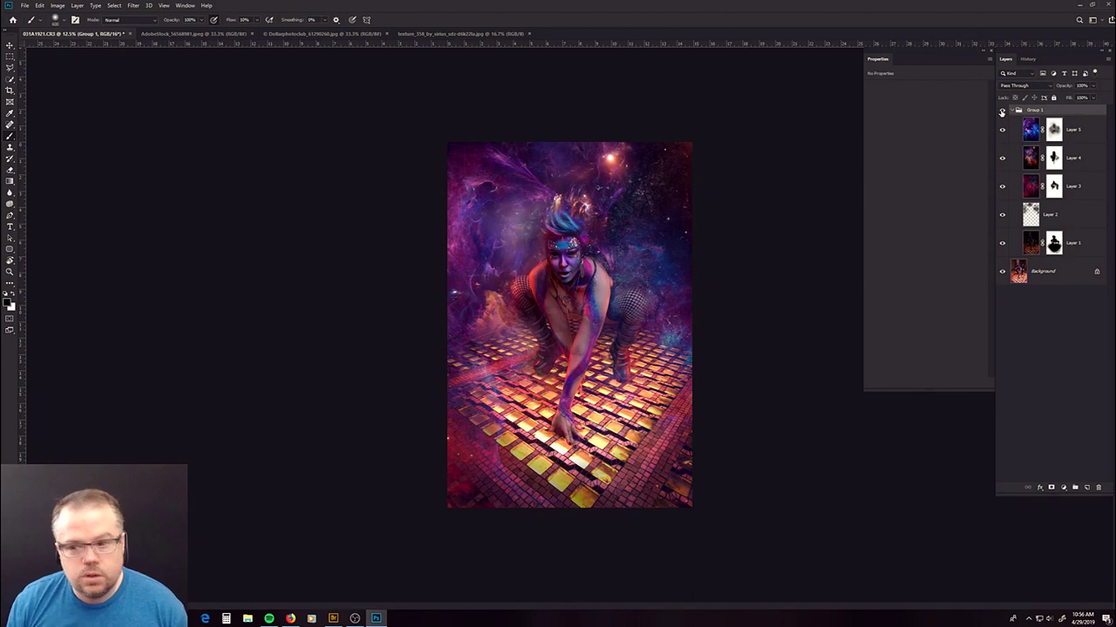
pyautogui.click(1001, 111)
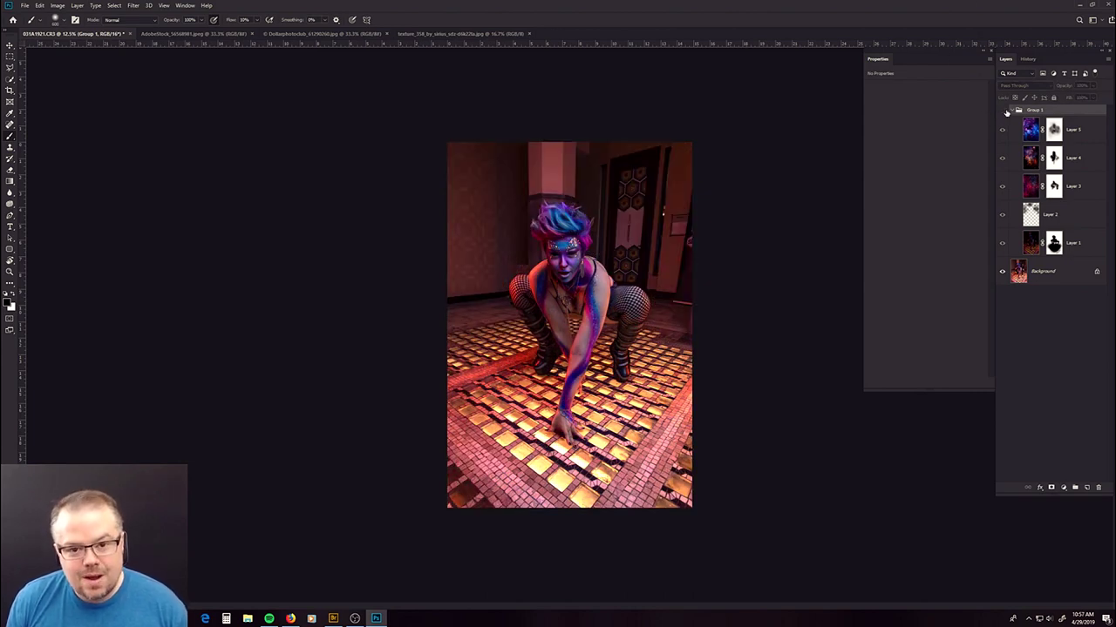
pyautogui.click(1002, 110)
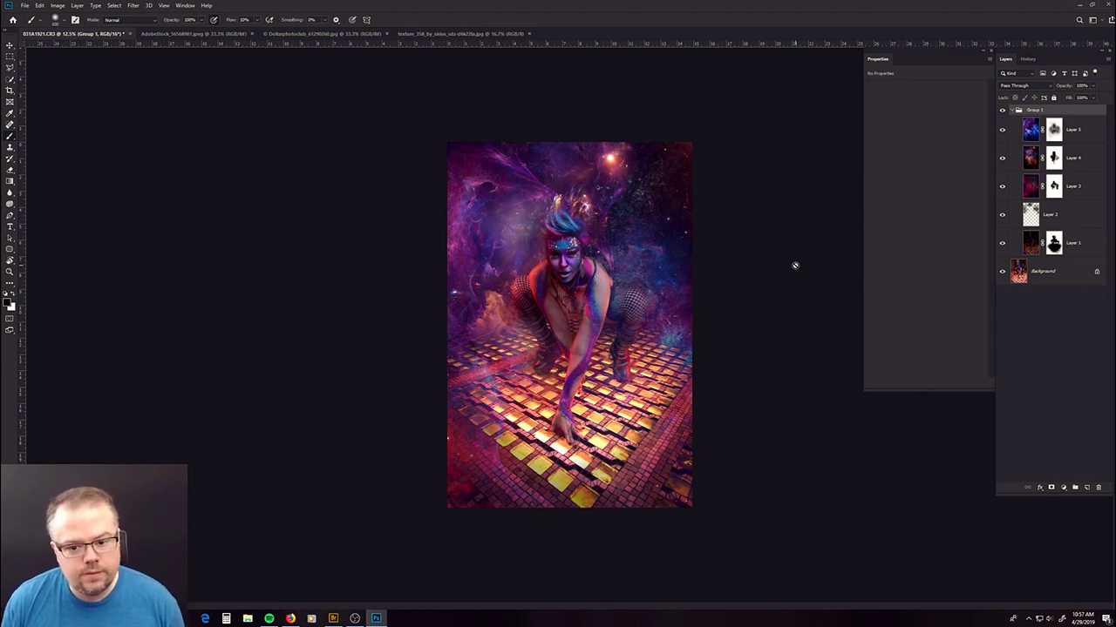
# - Add a Curves adjustment on top of the grouped layers, lifting the black point slightly and setting a midpoint at input 129, output 127
pyautogui.click(1063, 488)
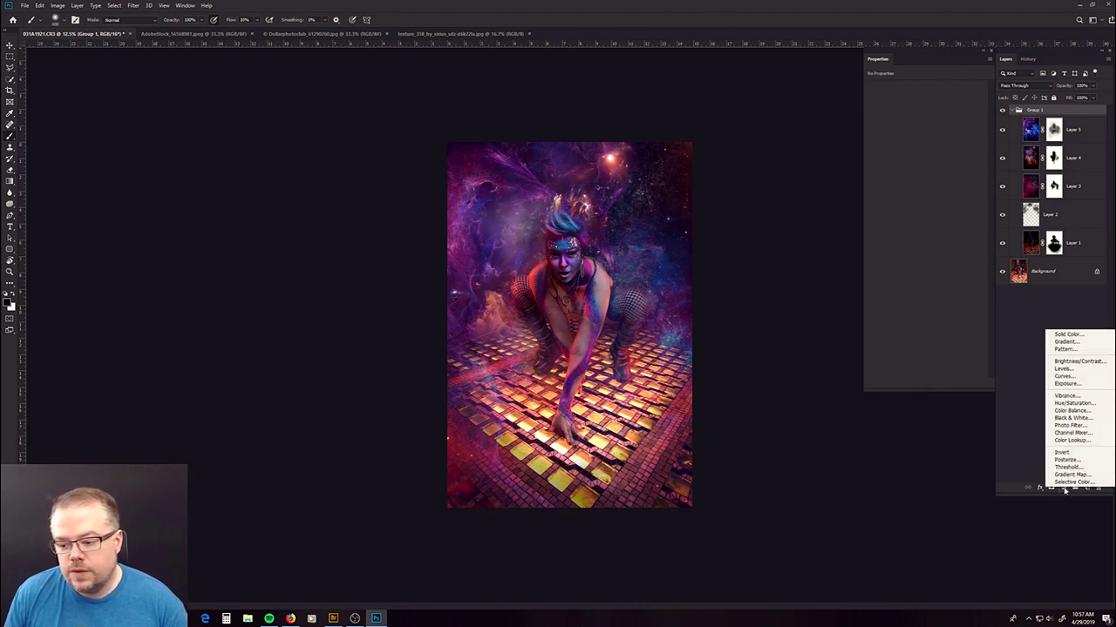
pyautogui.click(1065, 375)
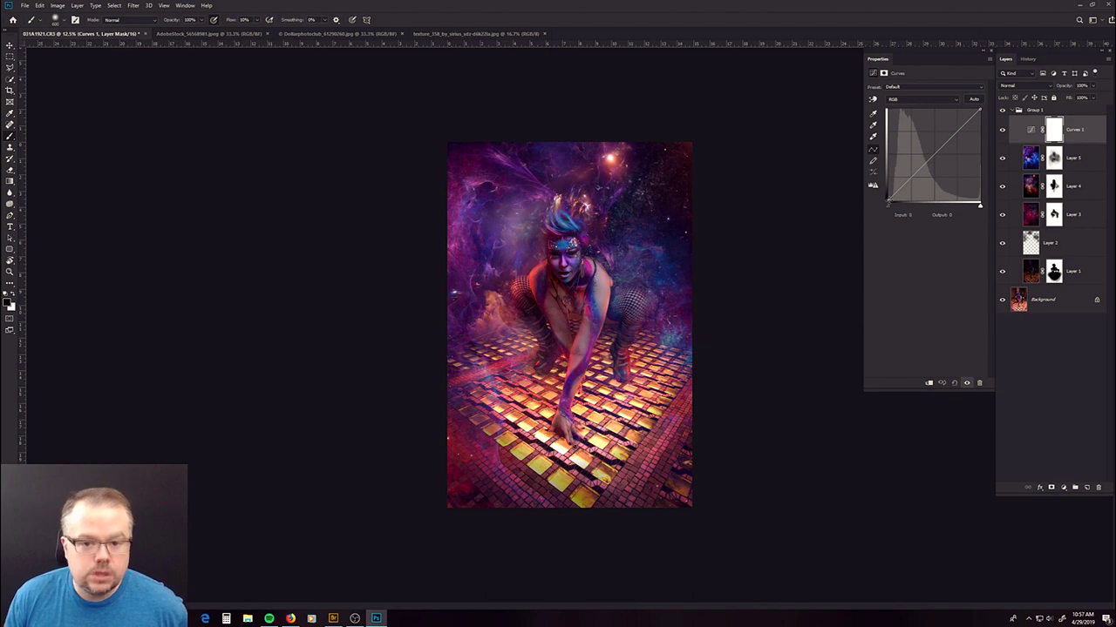
pyautogui.moveTo(888, 203); pyautogui.dragTo(888, 193)
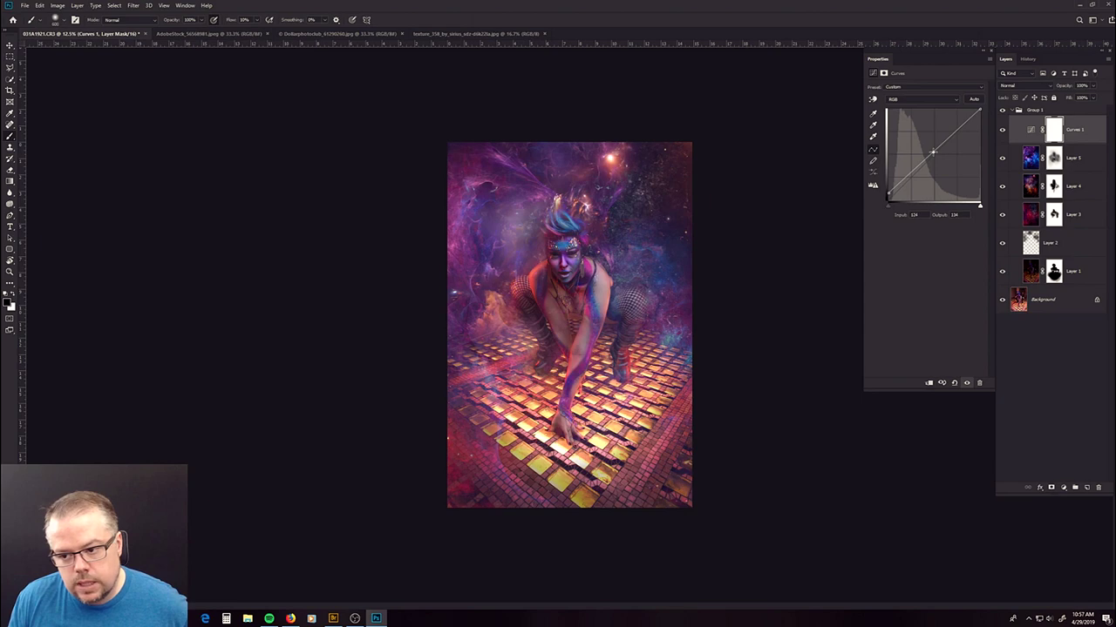
pyautogui.moveTo(933, 152); pyautogui.dragTo(934, 154)
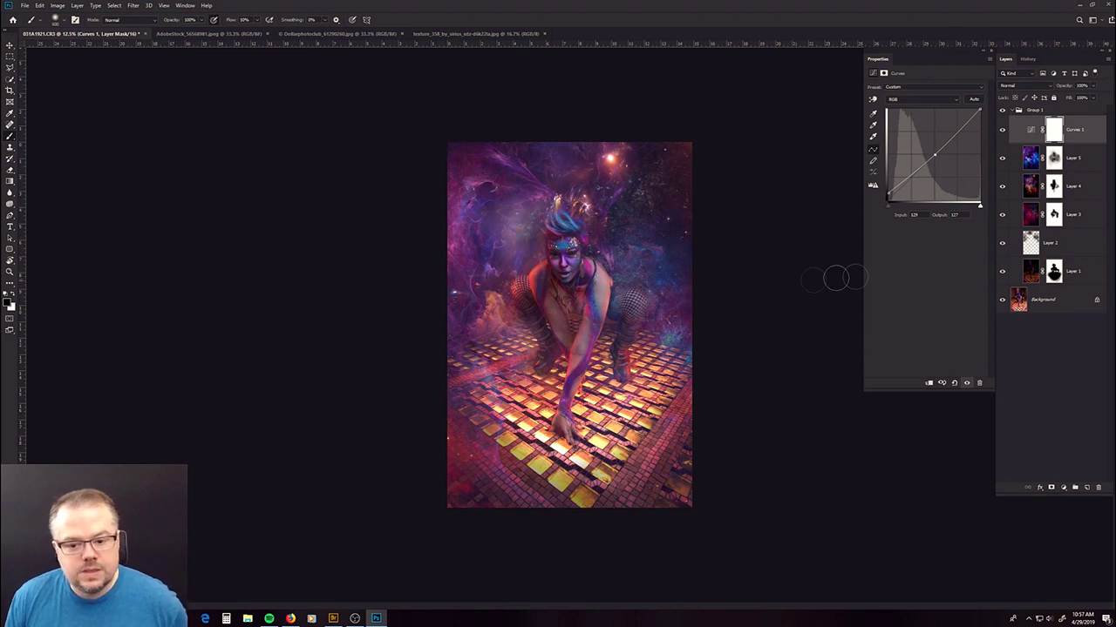
# - Add a Brightness/Contrast adjustment above the Curves layer and raise its contrast to 22
pyautogui.click(1062, 487)
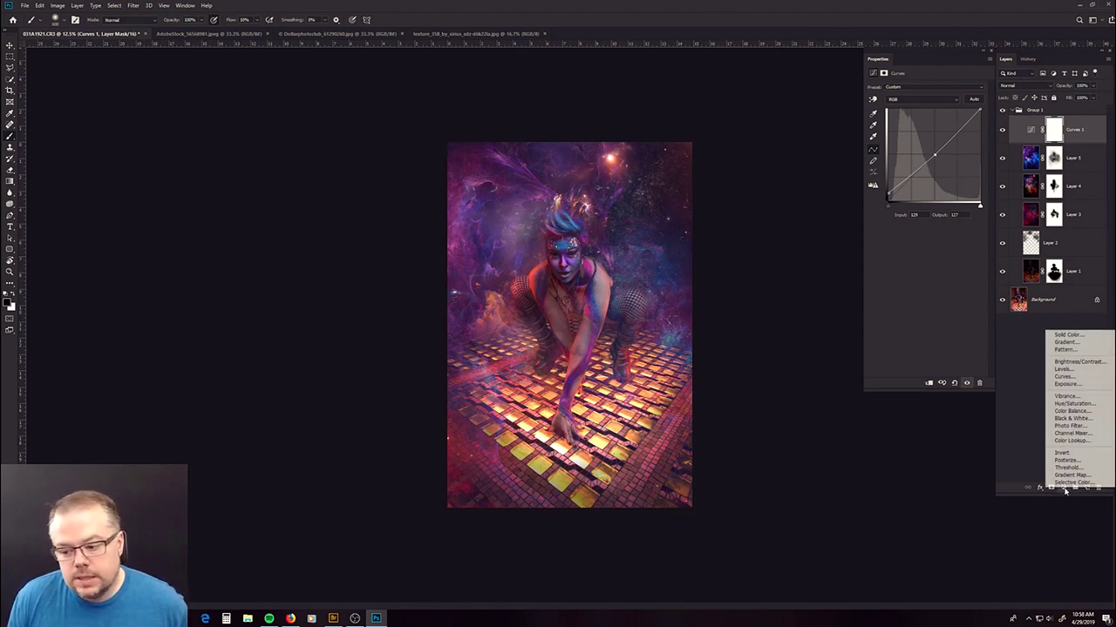
pyautogui.click(1068, 362)
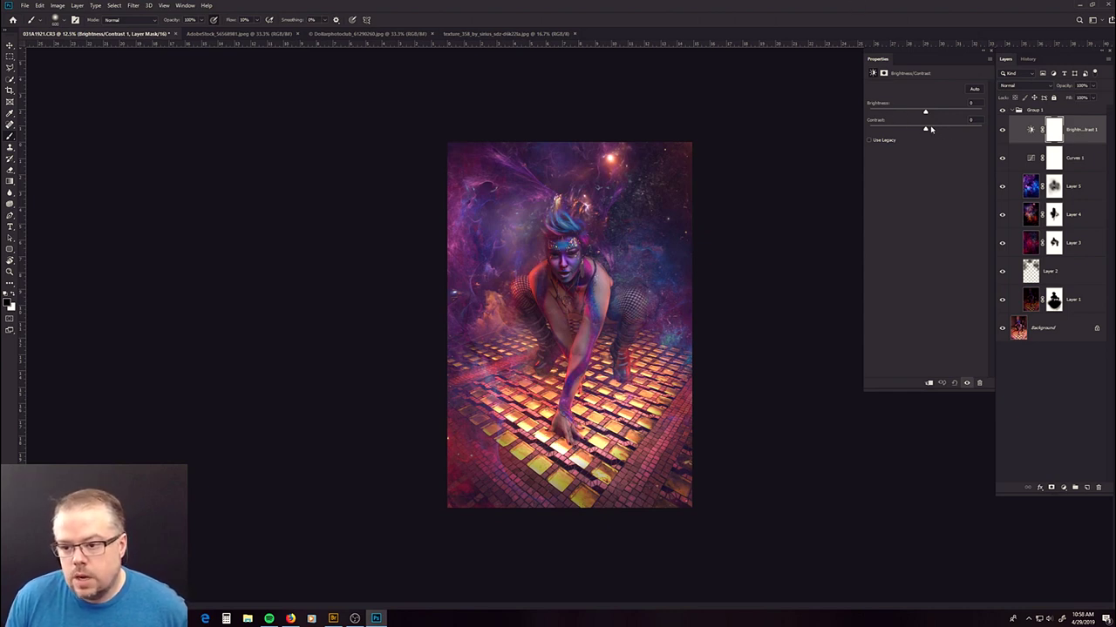
pyautogui.moveTo(928, 130); pyautogui.dragTo(938, 129)
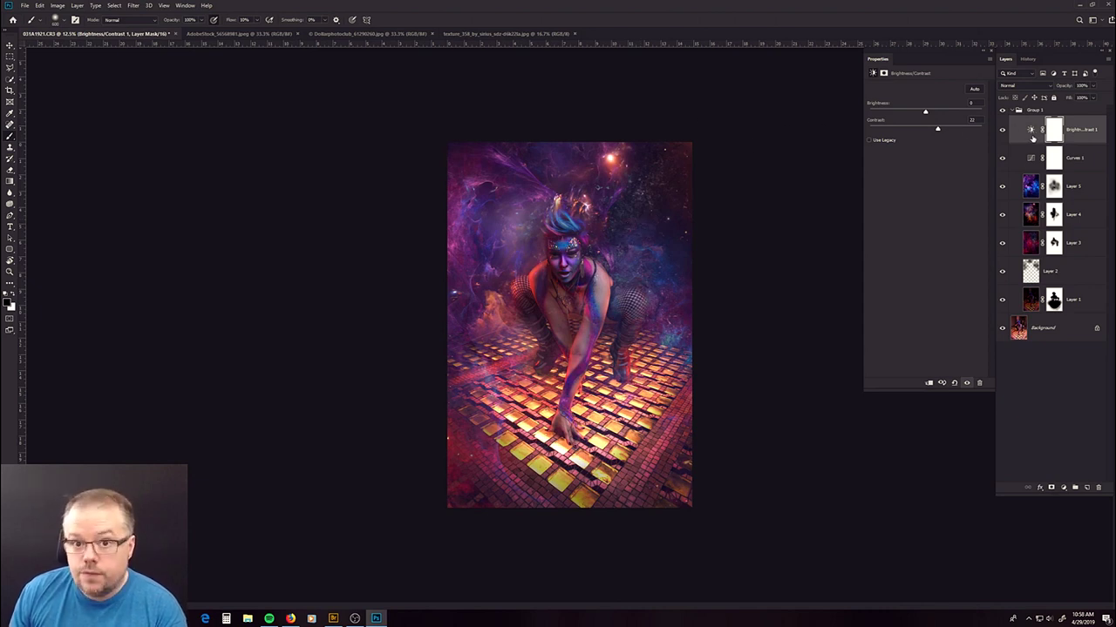
# - Try the Luminosity blend mode on the Brightness/Contrast layer, and return it to Normal
pyautogui.click(1037, 88)
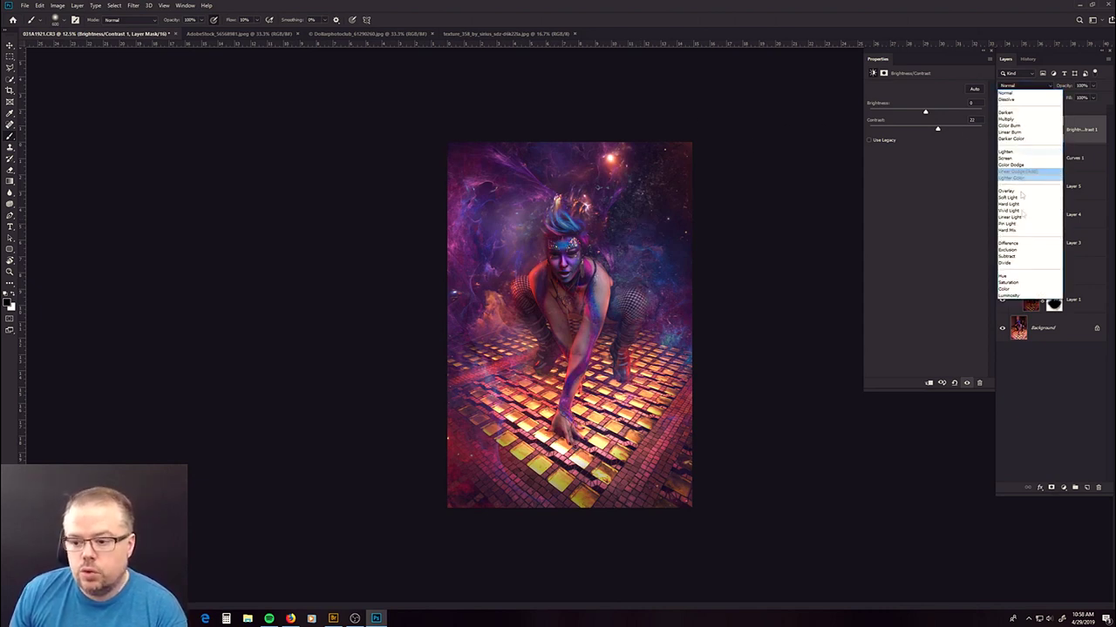
pyautogui.click(1015, 297)
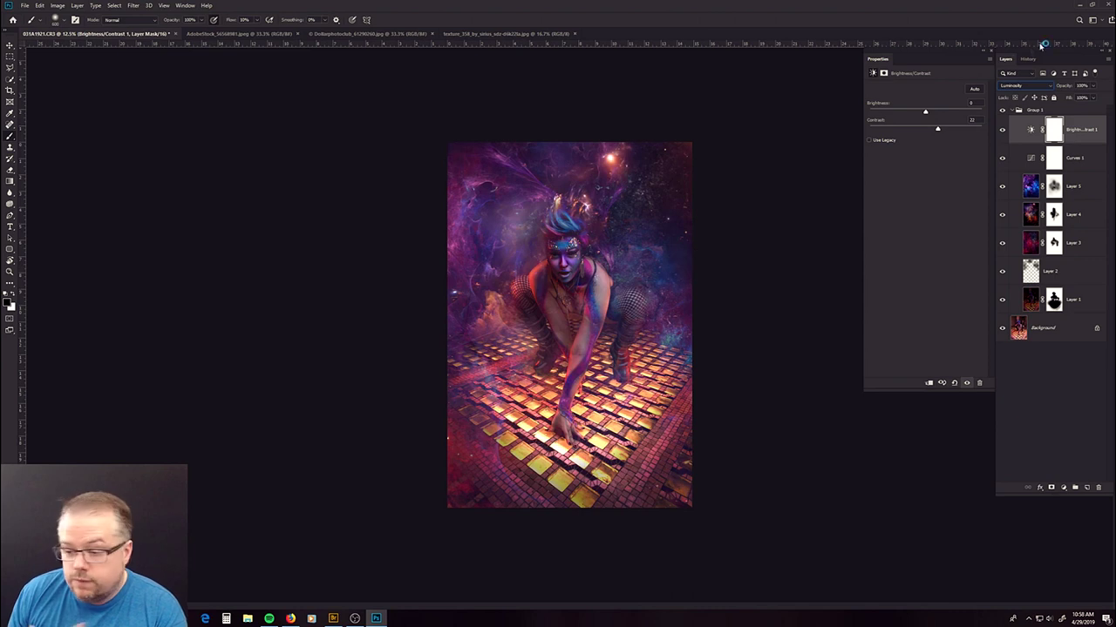
pyautogui.click(1019, 89)
pyautogui.click(1014, 89)
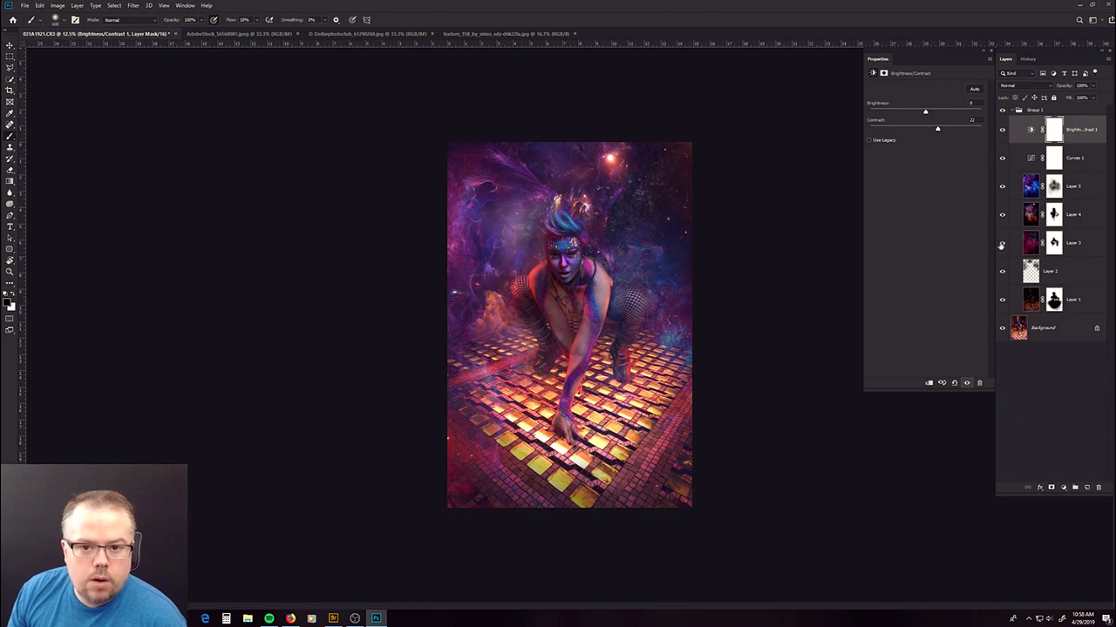
# - Add a Solid Color fill layer above the Brightness/Contrast layer in purple #600997
pyautogui.click(1063, 490)
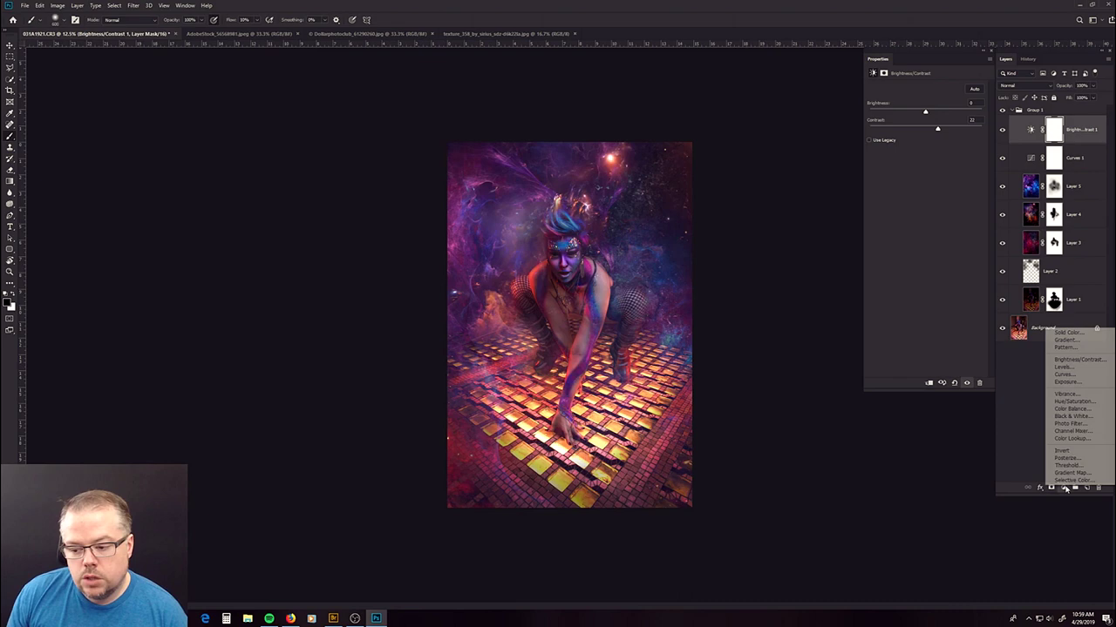
pyautogui.click(1077, 333)
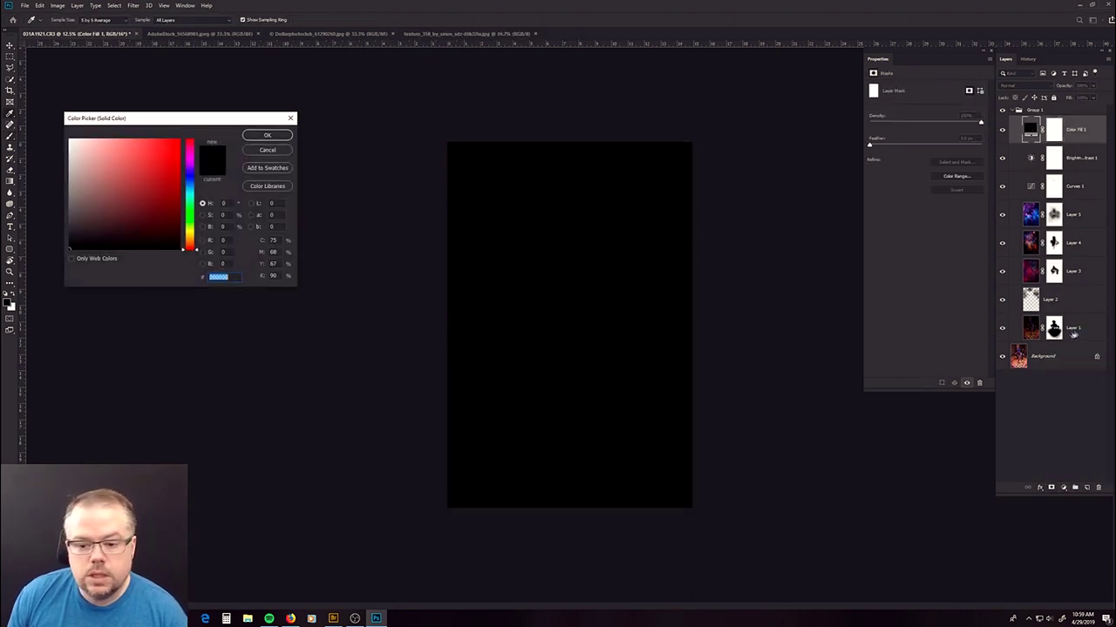
pyautogui.click(191, 166)
pyautogui.moveTo(165, 180); pyautogui.dragTo(159, 191)
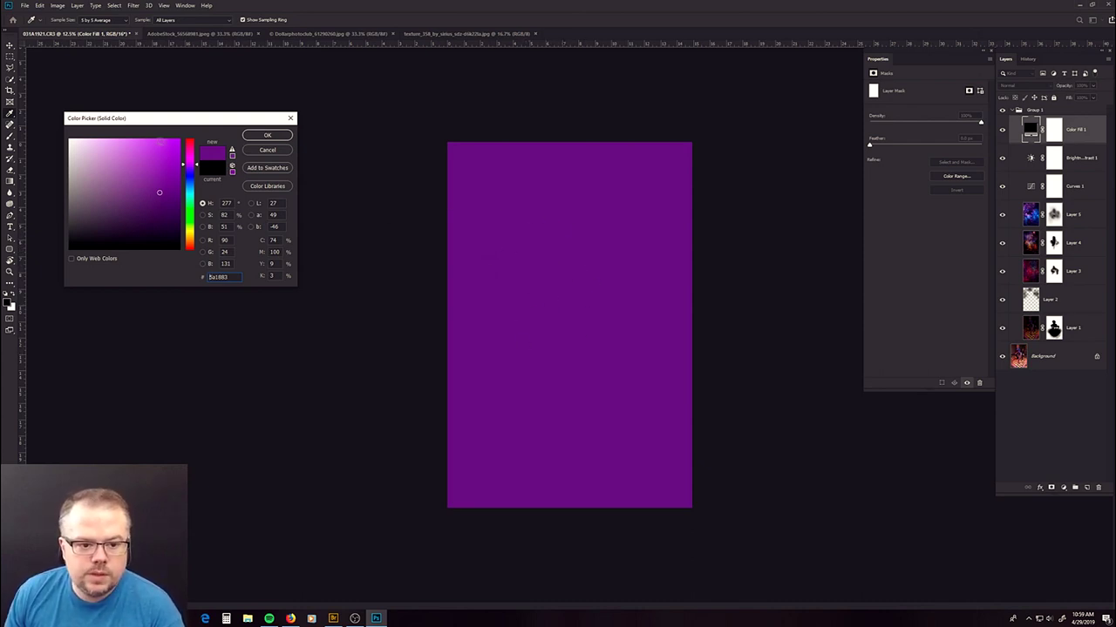
pyautogui.click(173, 142)
pyautogui.click(170, 206)
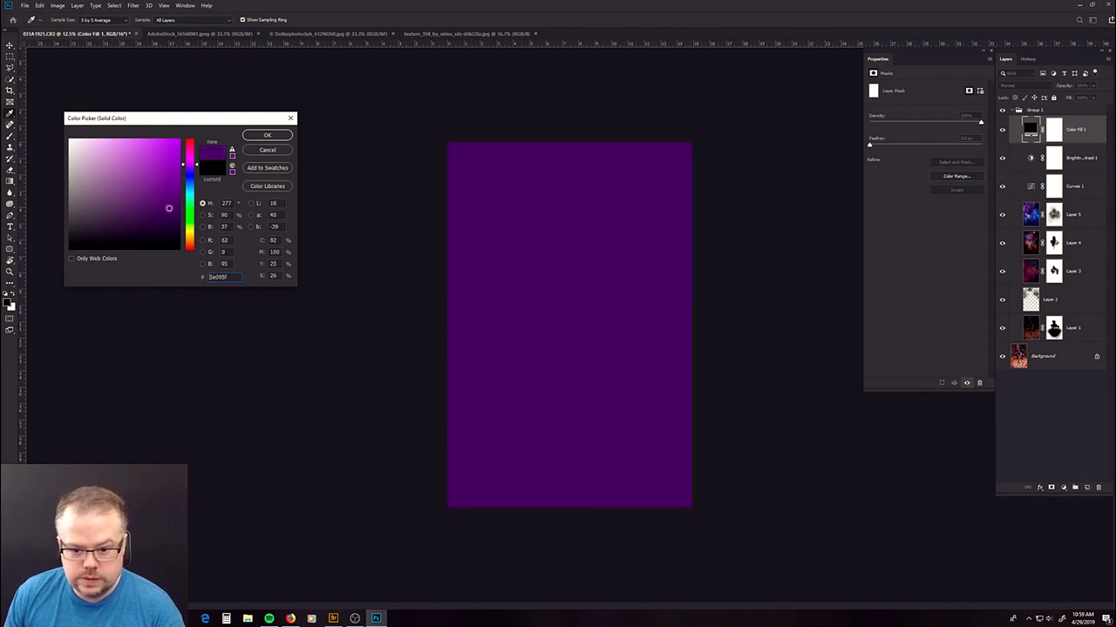
pyautogui.click(172, 183)
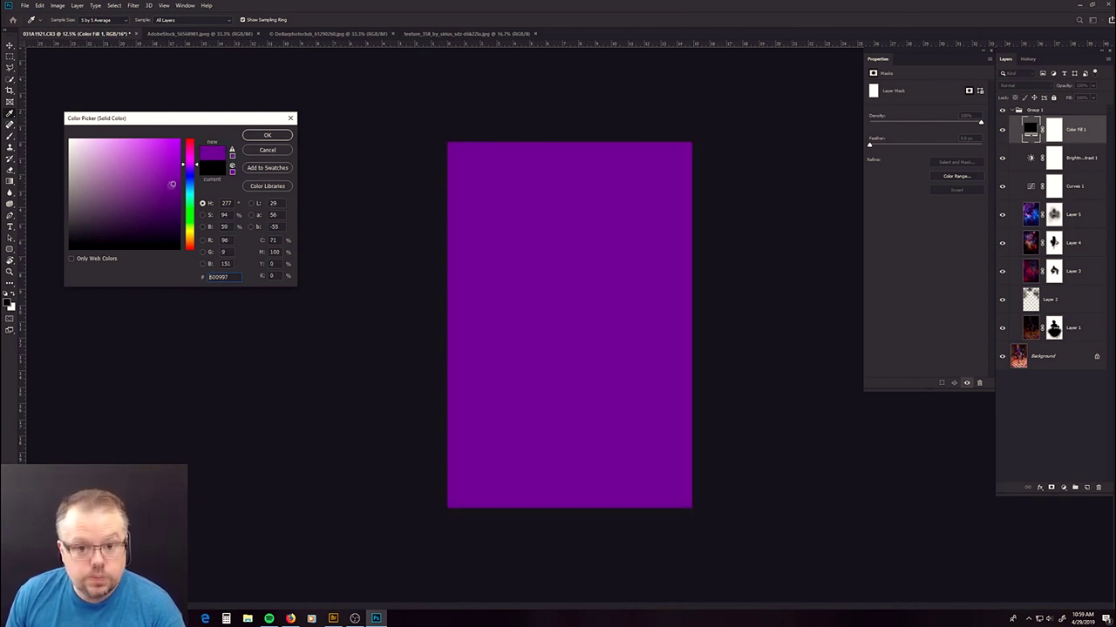
pyautogui.click(267, 135)
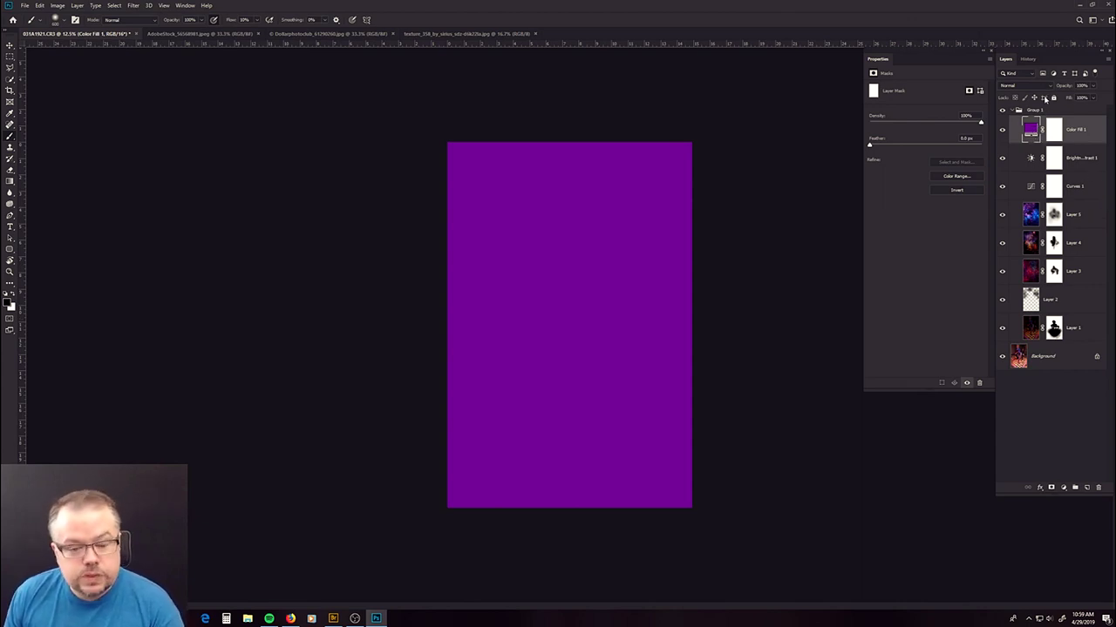
# - Set the purple fill layer's blend mode to Lighten and reduce its fill to 17%
pyautogui.click(1020, 86)
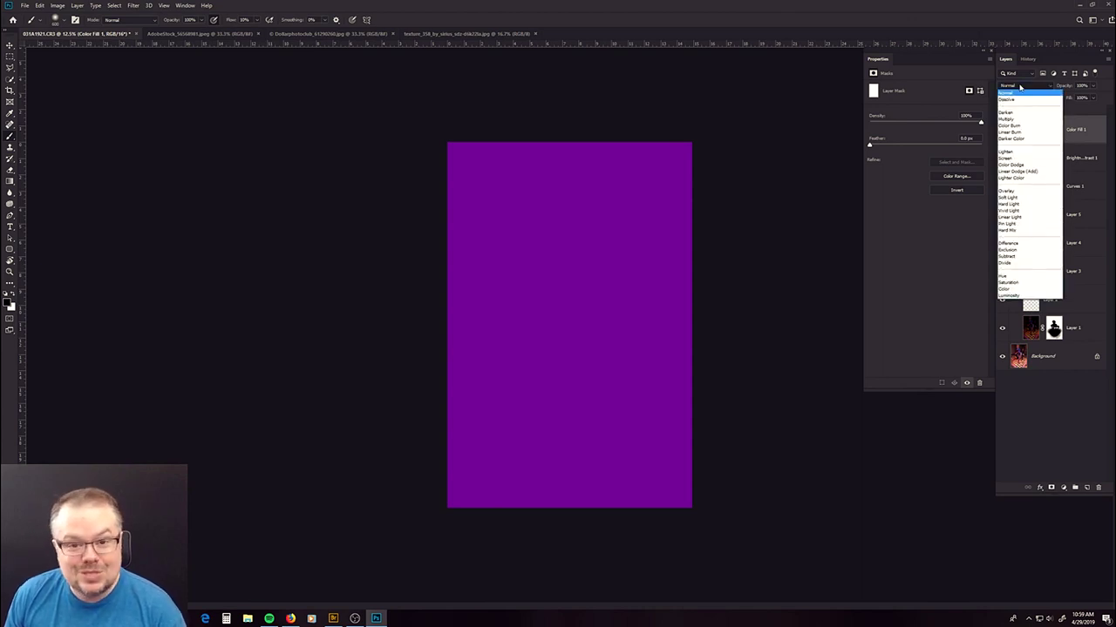
pyautogui.click(1006, 151)
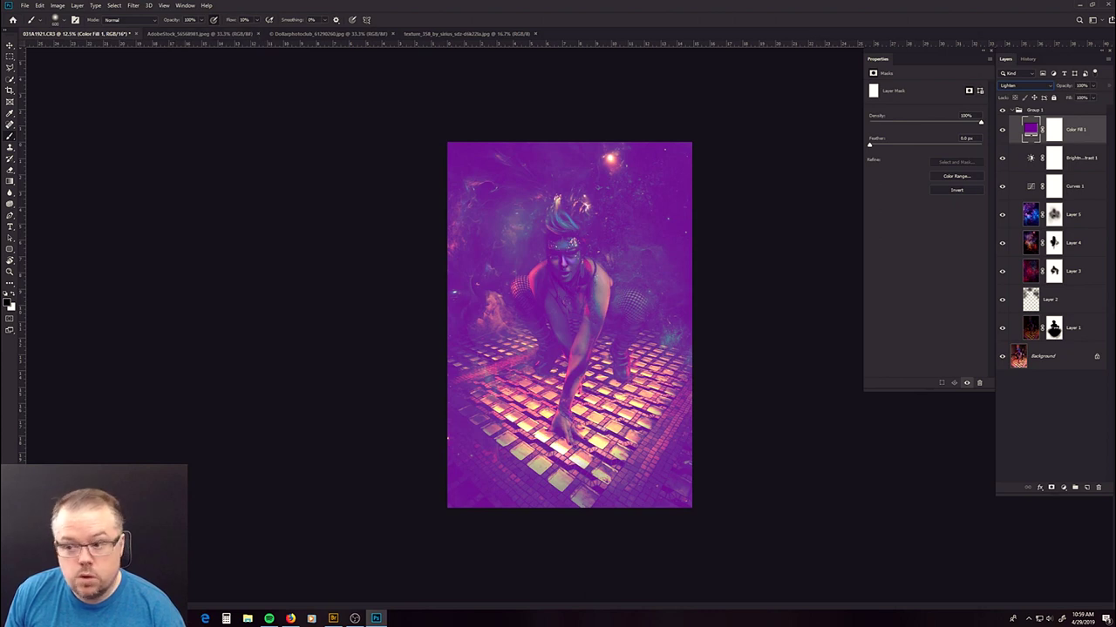
pyautogui.click(1095, 99)
pyautogui.moveTo(1094, 110); pyautogui.dragTo(1059, 110)
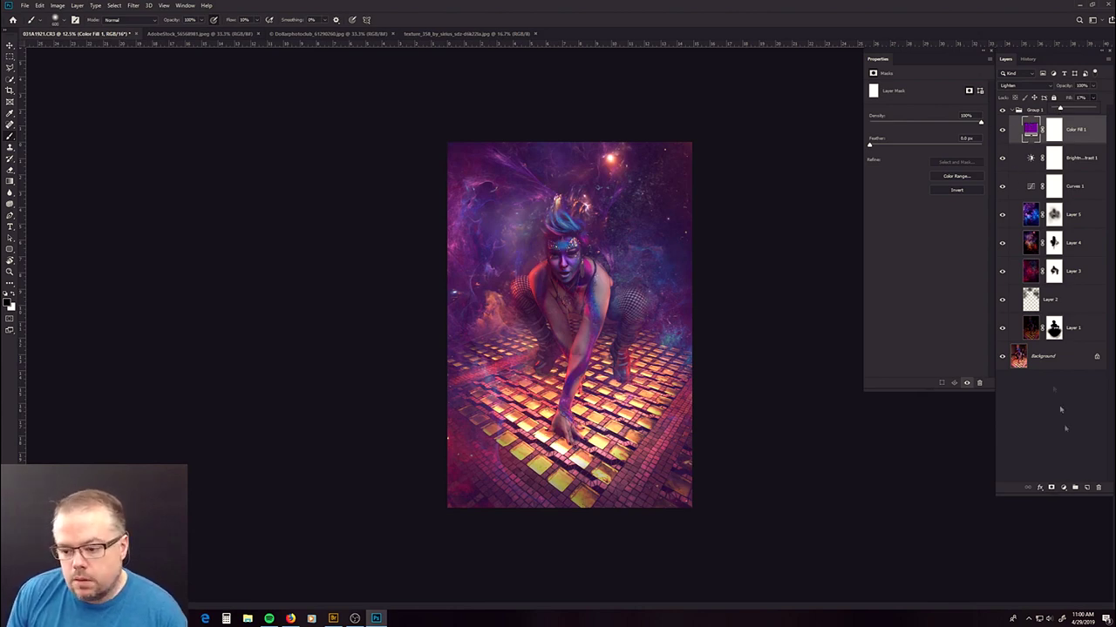
# - Add a burnt-orange Solid Color fill layer above the purple one, with hue 28, saturation 96% and brightness 66%
pyautogui.click(1063, 488)
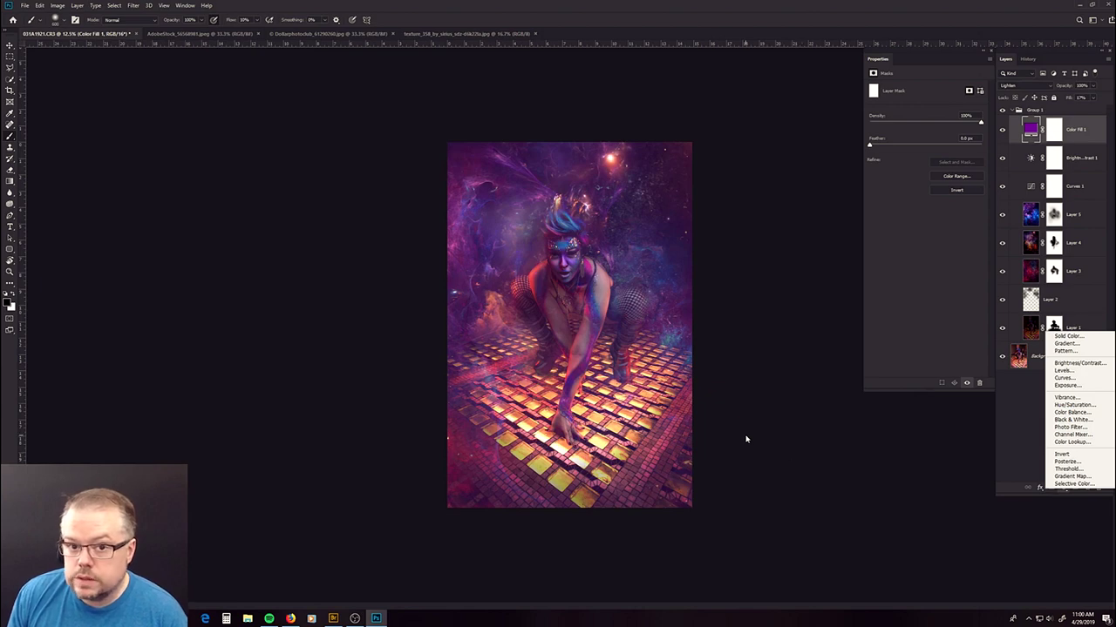
pyautogui.click(1069, 335)
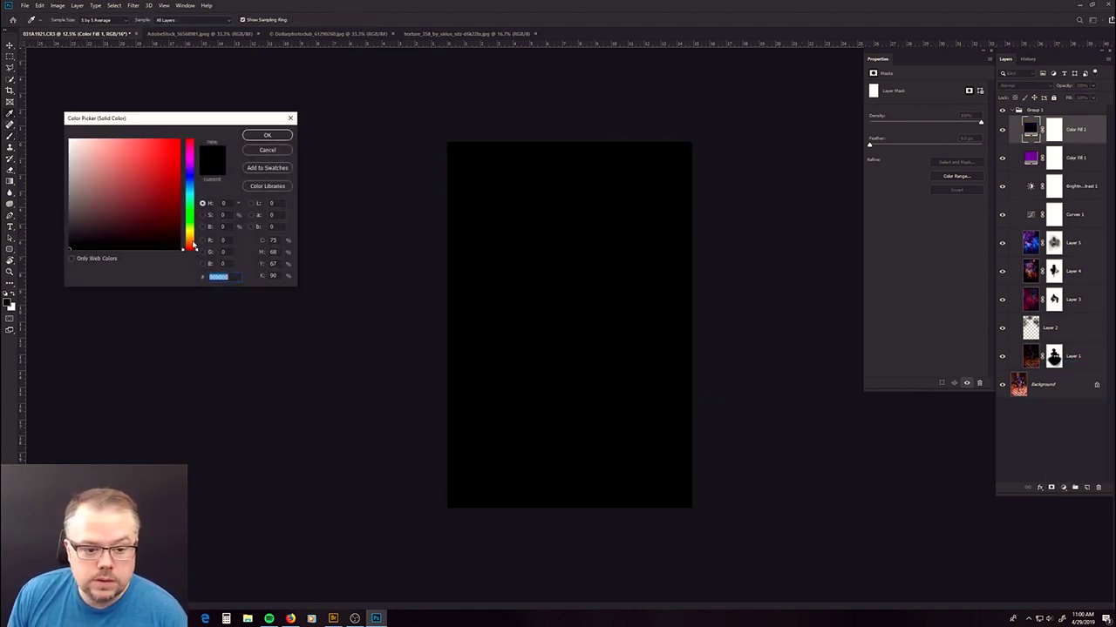
pyautogui.click(192, 243)
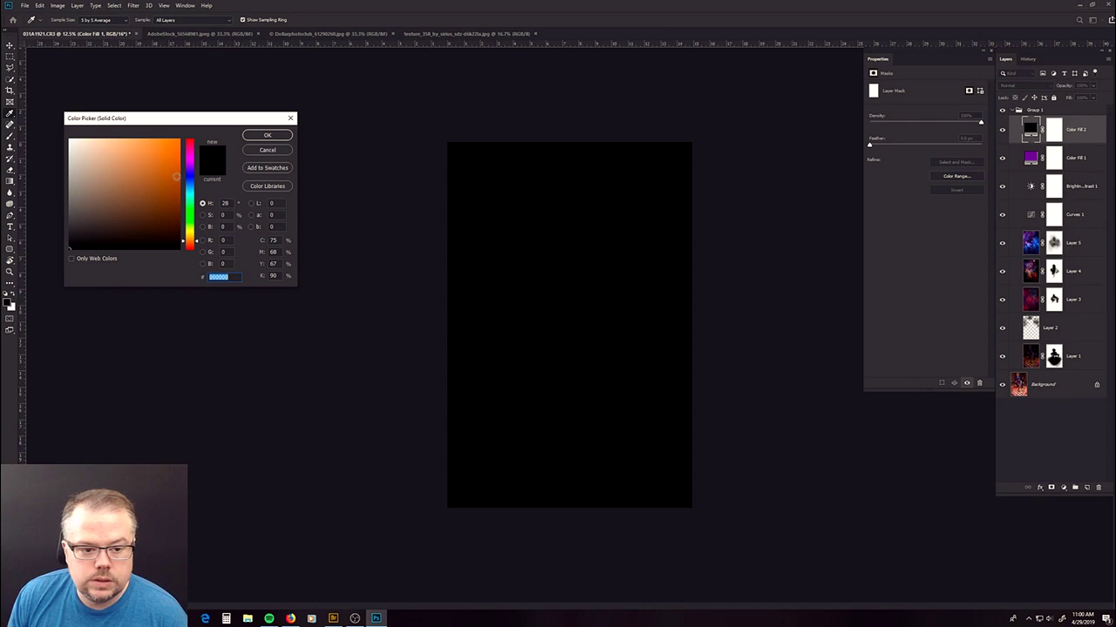
pyautogui.click(180, 177)
pyautogui.click(267, 136)
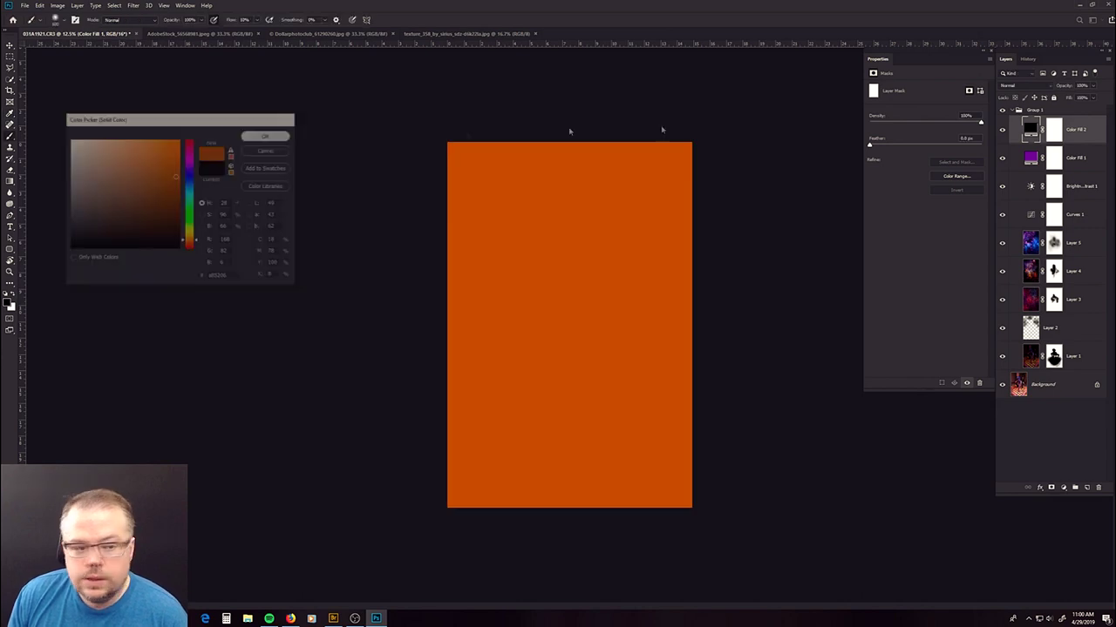
# - Try the Soft Light, Lighten and Multiply blend modes on the orange fill layer
pyautogui.click(1025, 87)
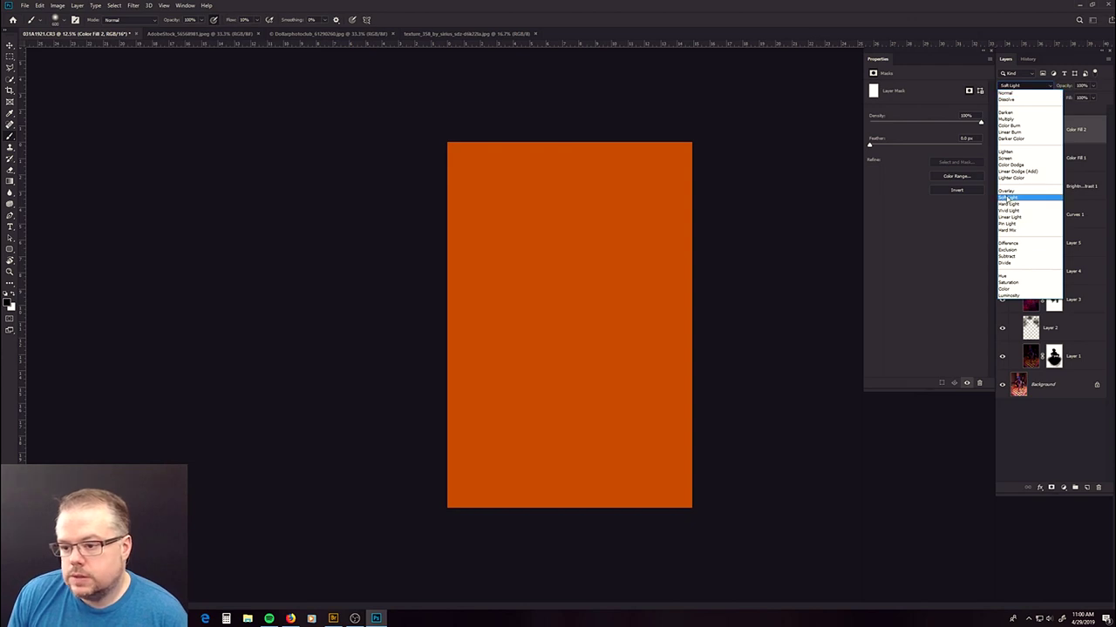
pyautogui.click(1008, 197)
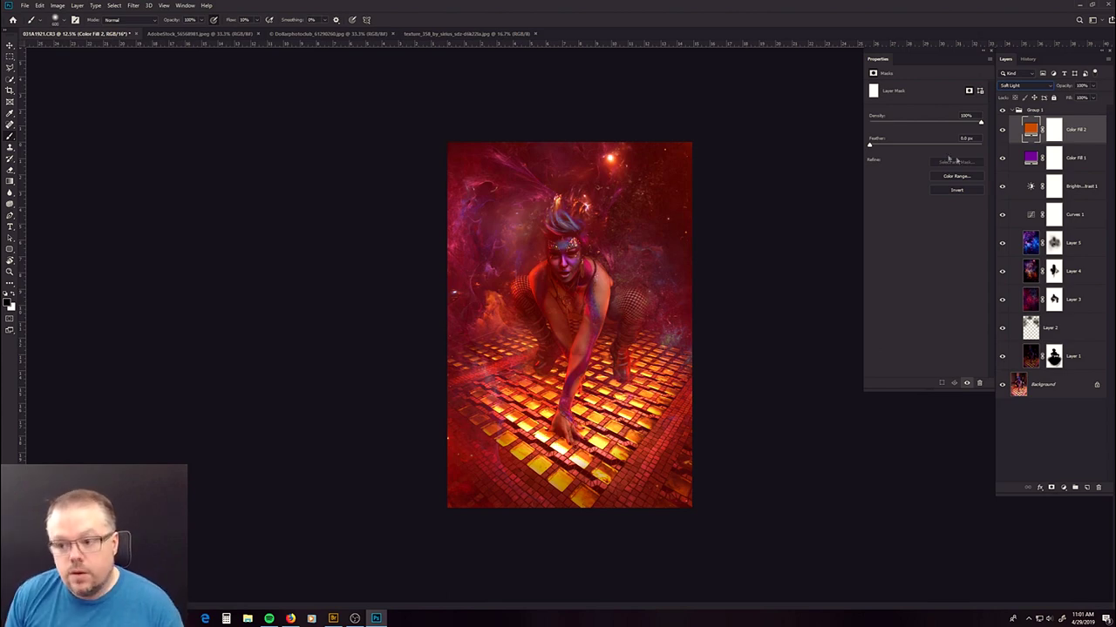
pyautogui.click(1016, 87)
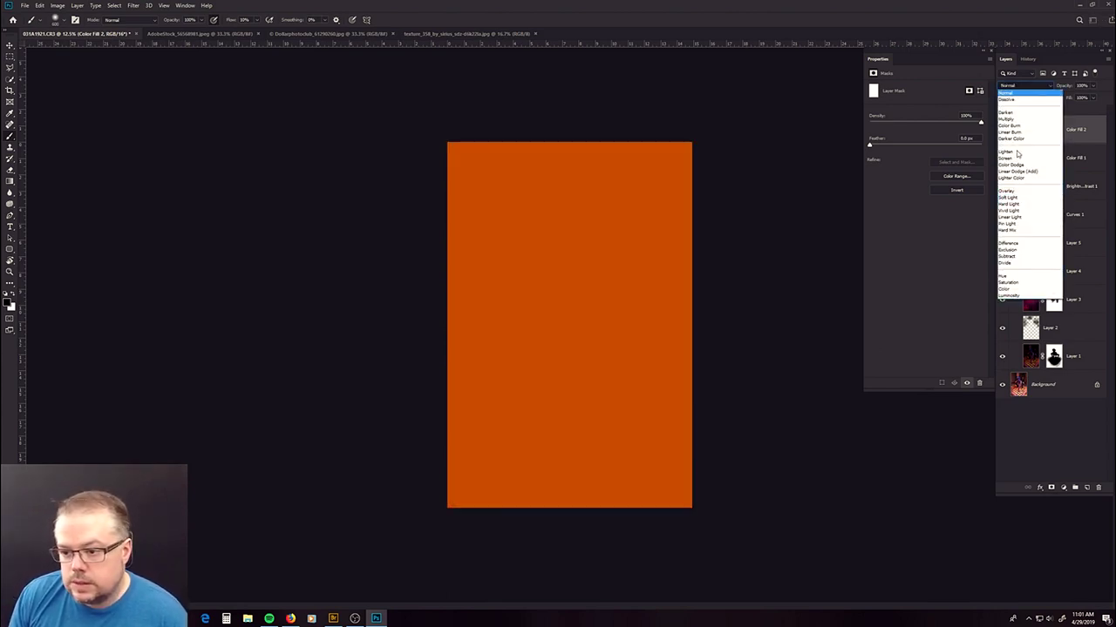
pyautogui.click(1015, 153)
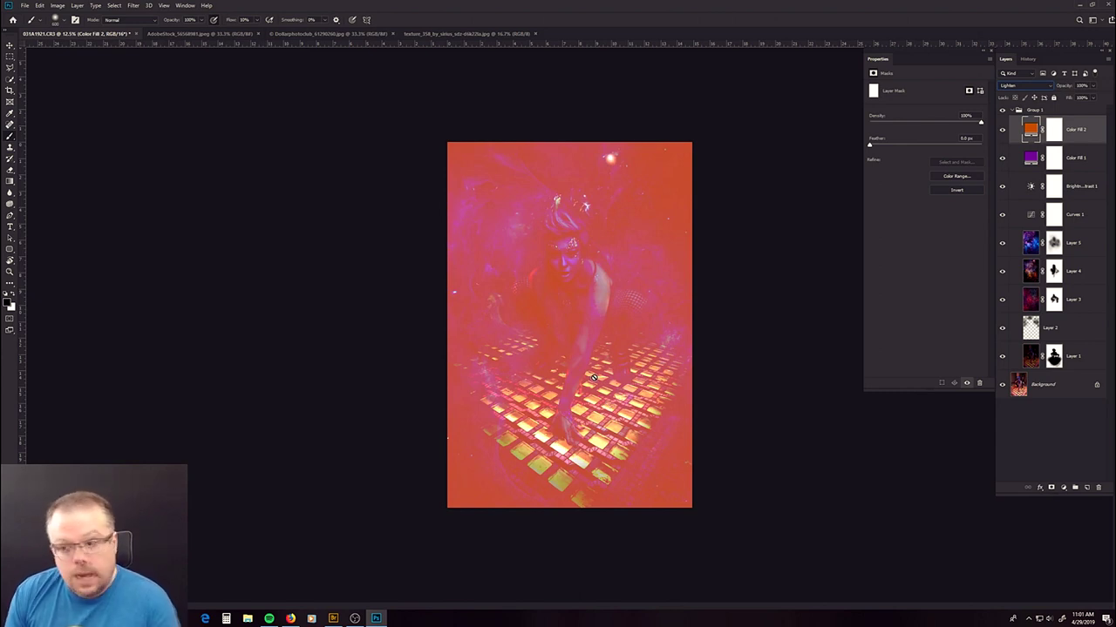
pyautogui.click(1009, 87)
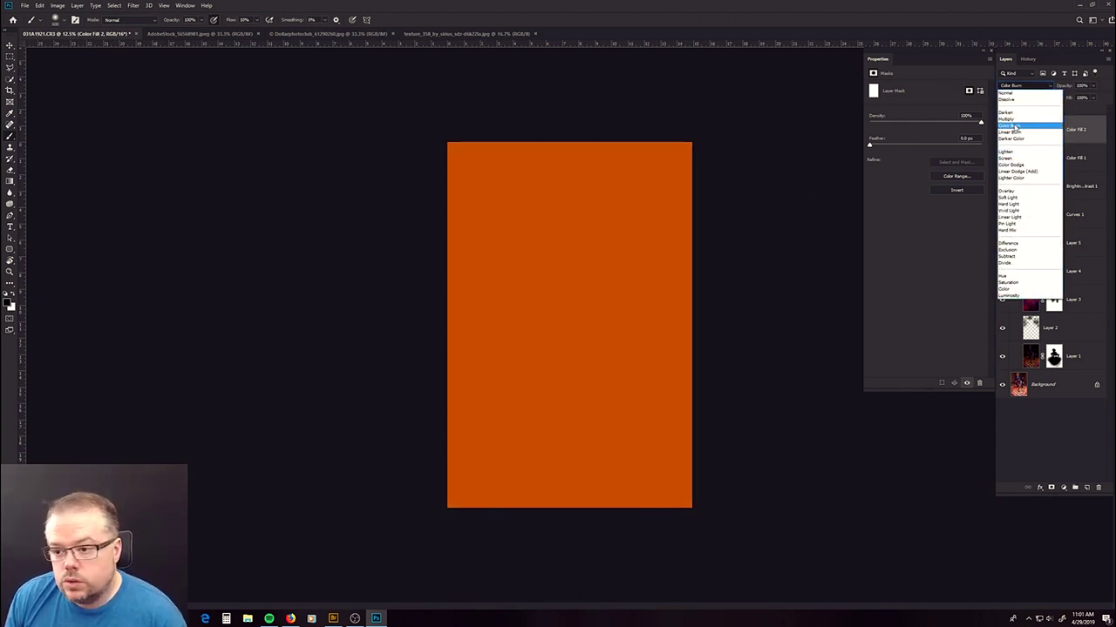
pyautogui.click(1009, 119)
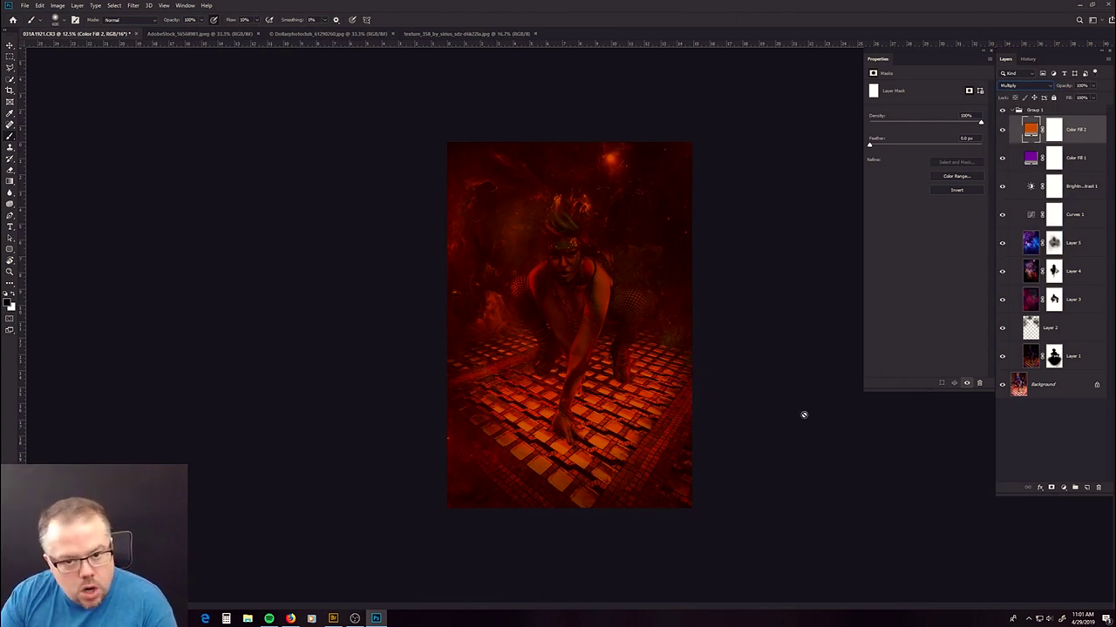
# - Set the orange fill layer's blend mode to Soft Light and its fill to 32%
pyautogui.click(1025, 87)
pyautogui.click(1011, 197)
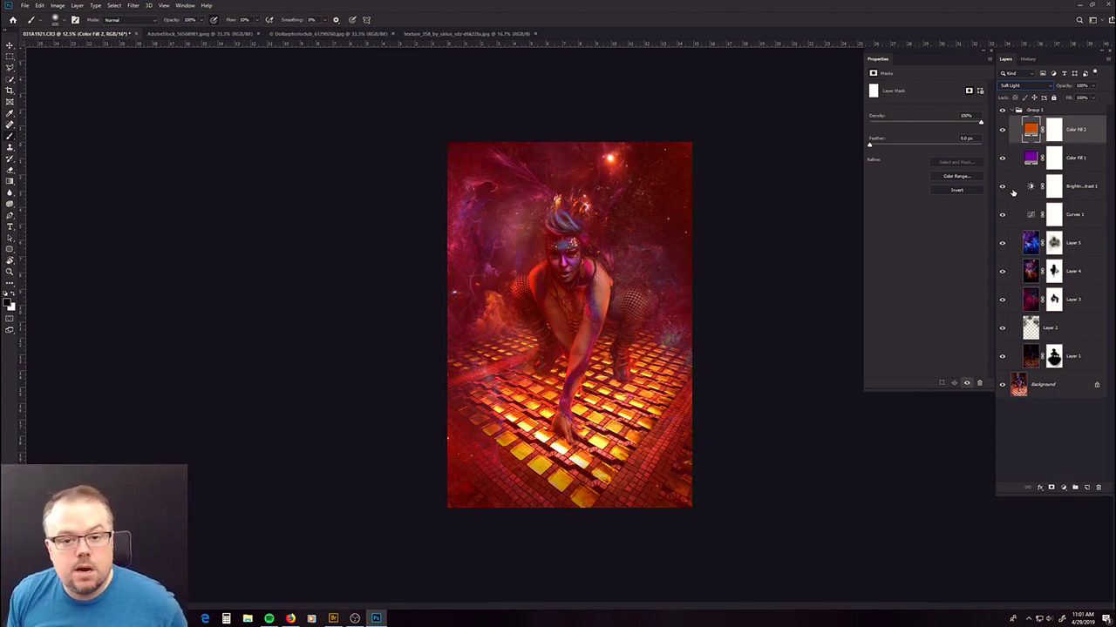
pyautogui.moveTo(1094, 104); pyautogui.dragTo(1066, 110)
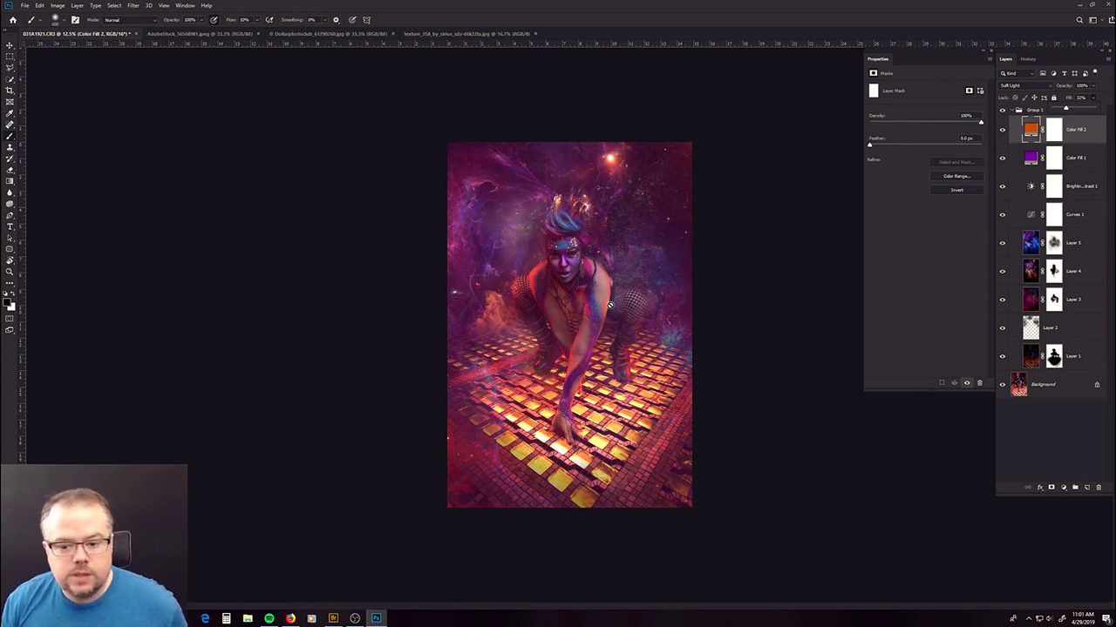
# - Invert the orange fill layer's mask to black and paint white over the tiled floor in the lower part of the image
pyautogui.click(1052, 136)
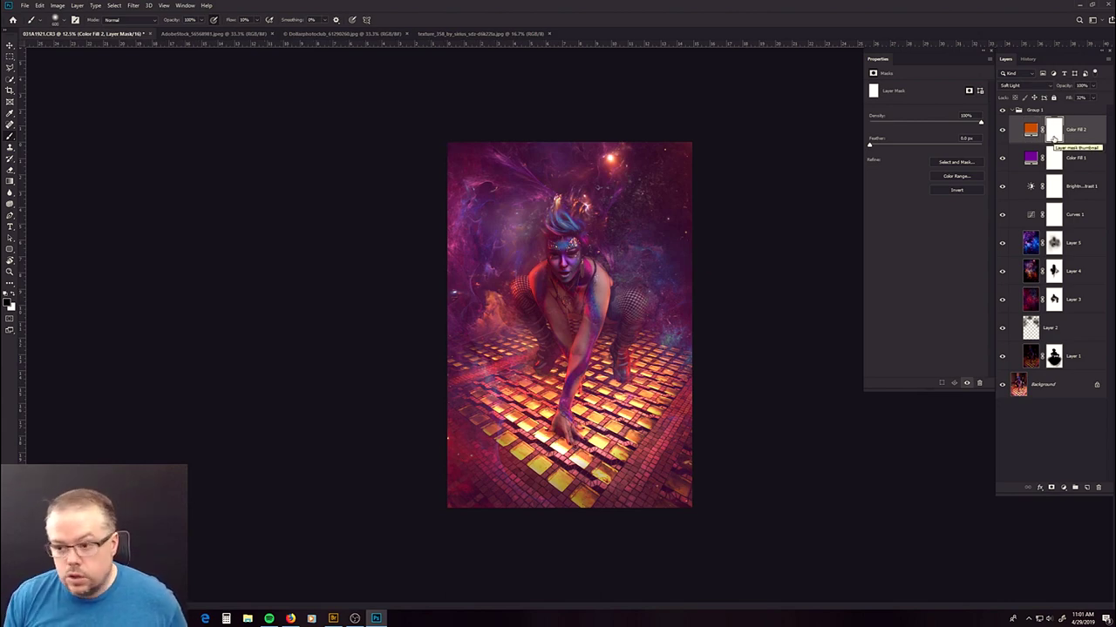
pyautogui.hotkey('ctrl', 'i')
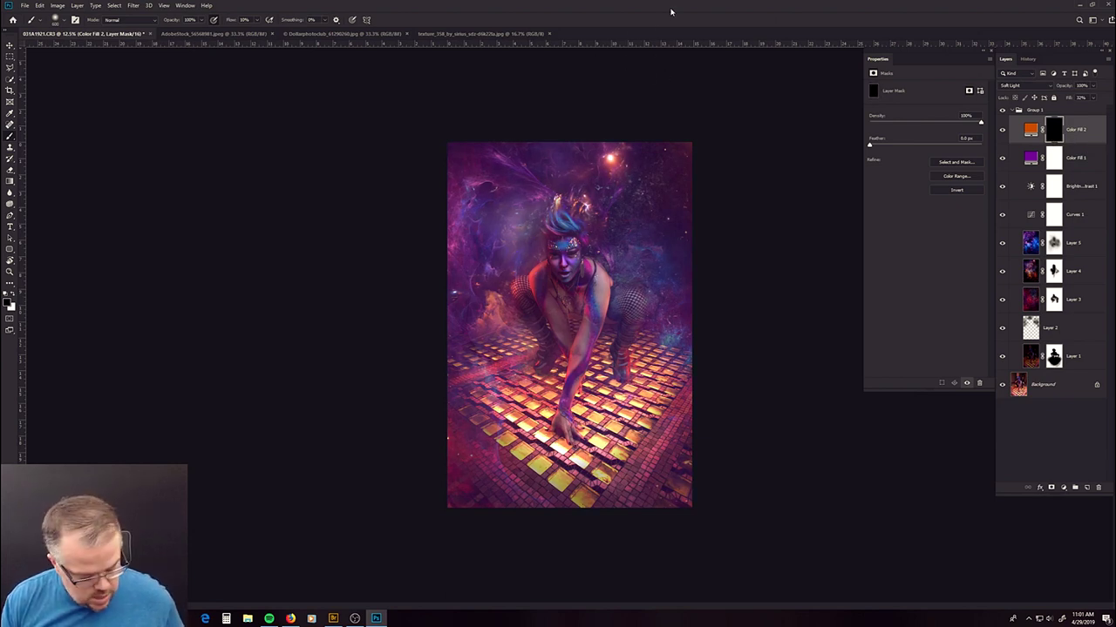
pyautogui.press('x')
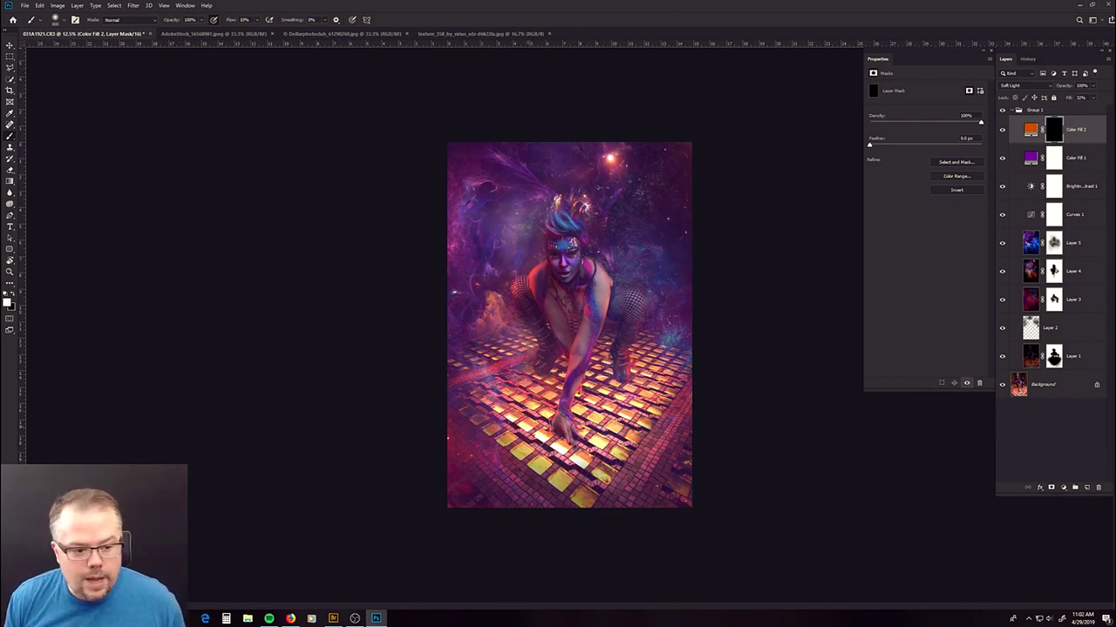
pyautogui.moveTo(559, 446); pyautogui.dragTo(444, 337)
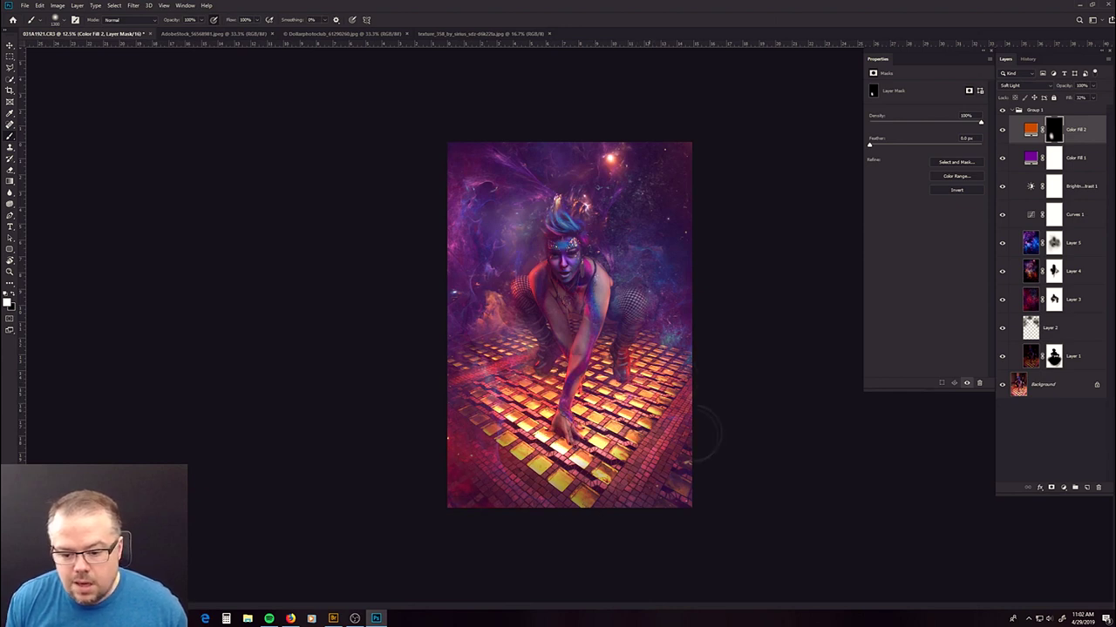
pyautogui.moveTo(596, 416); pyautogui.dragTo(559, 336)
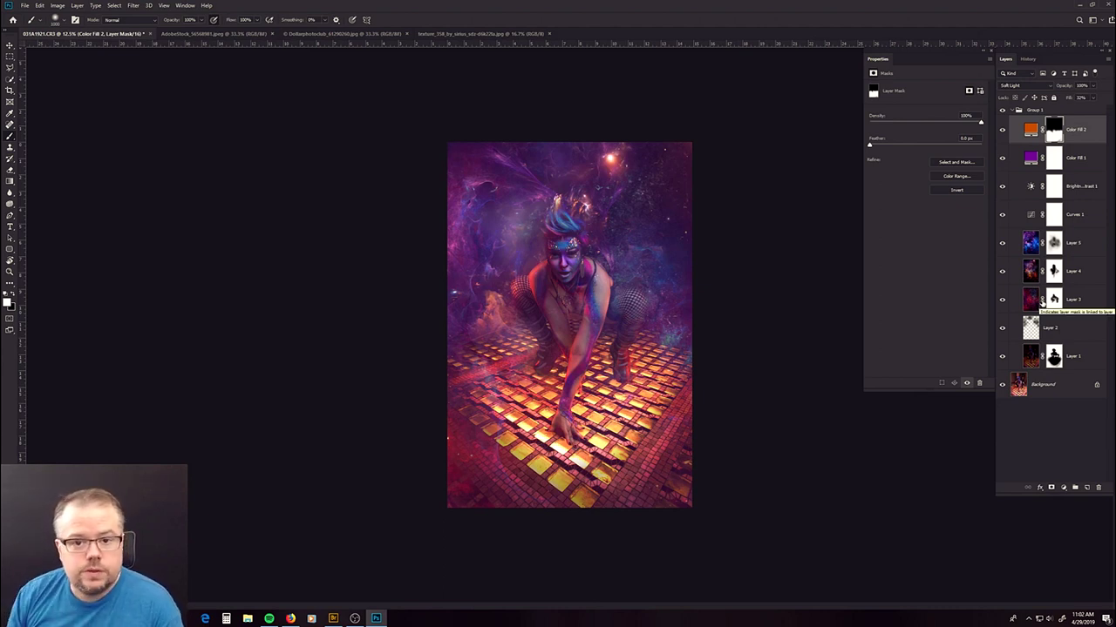
# - Add a black Solid Color fill layer on top and set its blend mode to Soft Light
pyautogui.click(1063, 488)
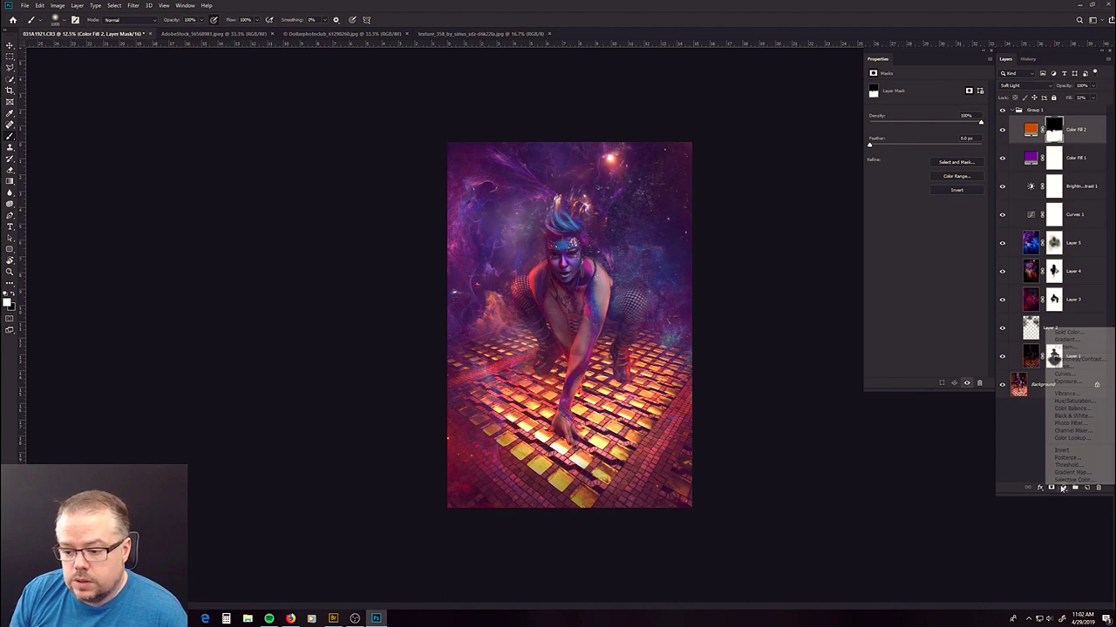
pyautogui.click(1070, 333)
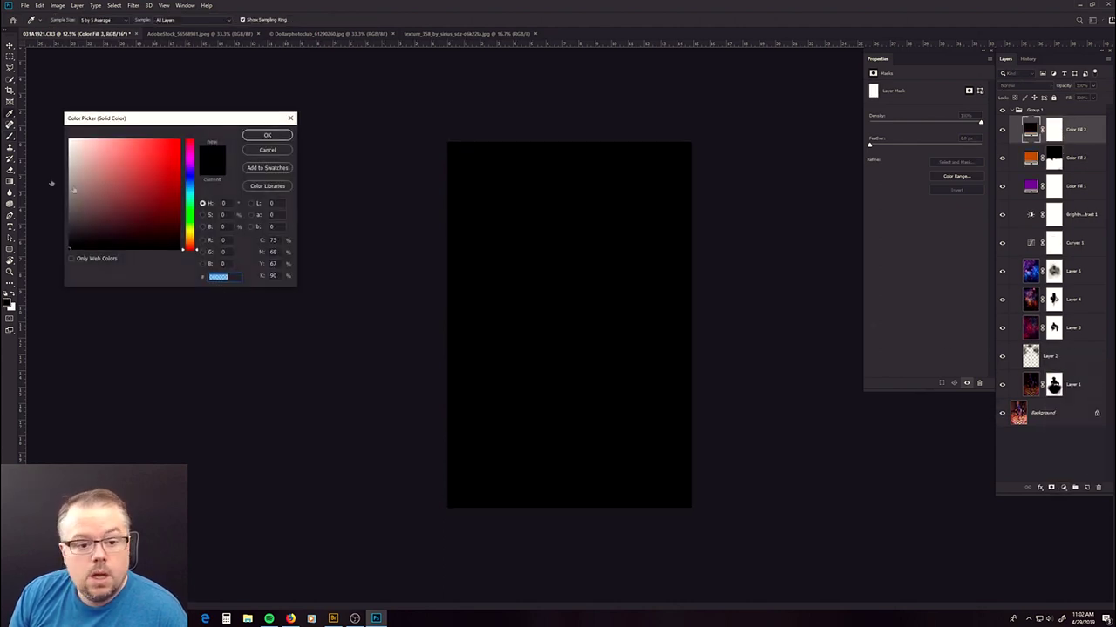
pyautogui.click(267, 135)
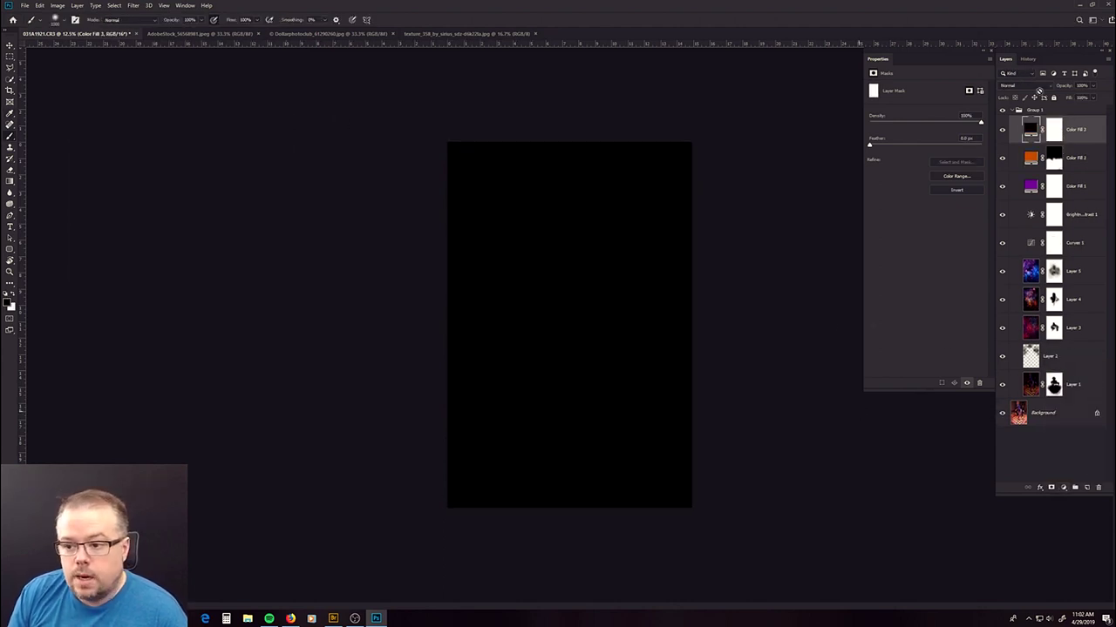
pyautogui.click(1028, 86)
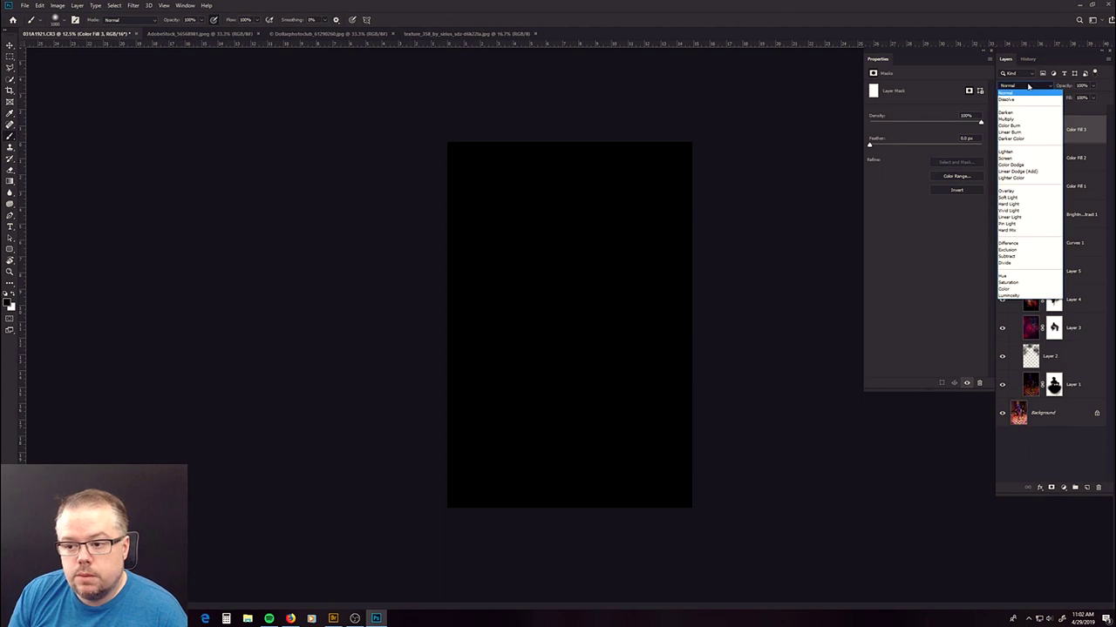
pyautogui.click(1011, 201)
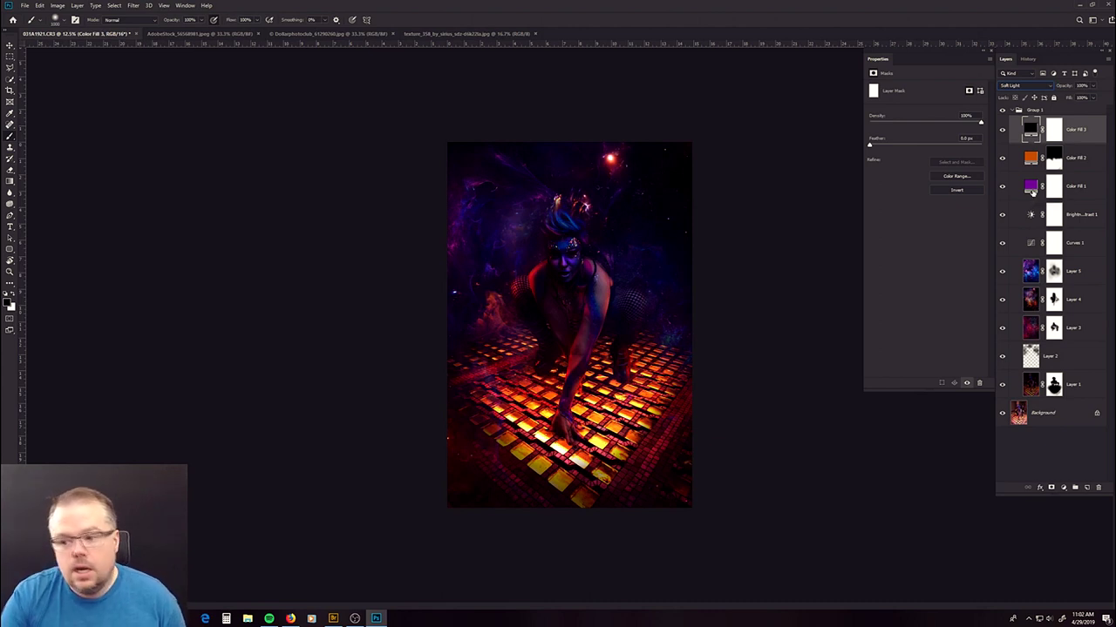
# - Paint the black fill layer's mask with a large soft black brush at 10% flow over the model and central floor, leaving a dark vignette
pyautogui.click(1054, 133)
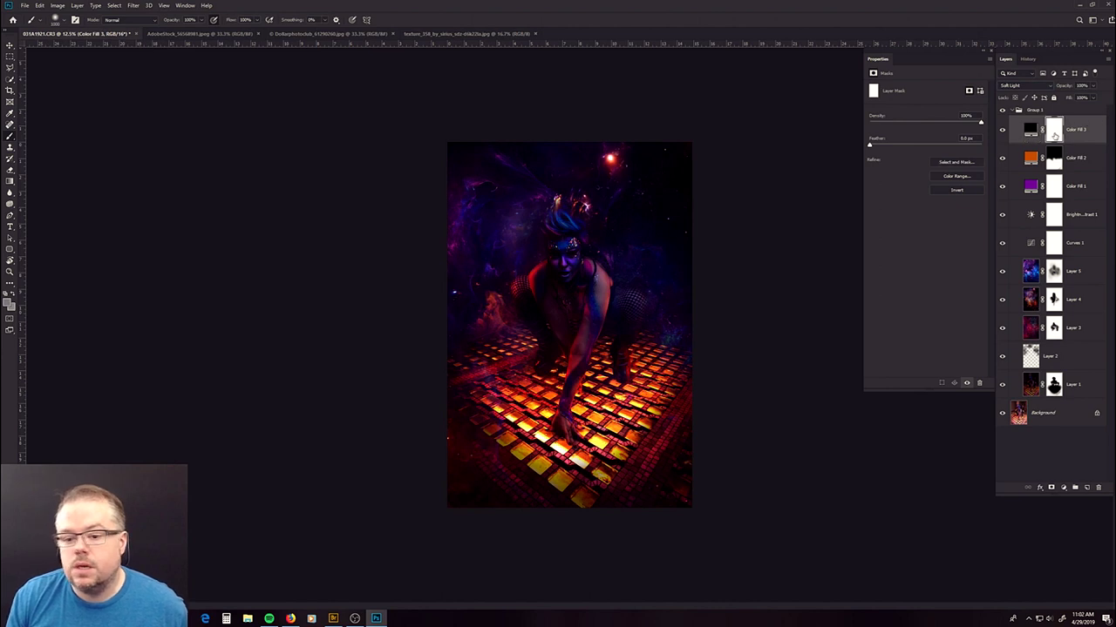
pyautogui.press('x')
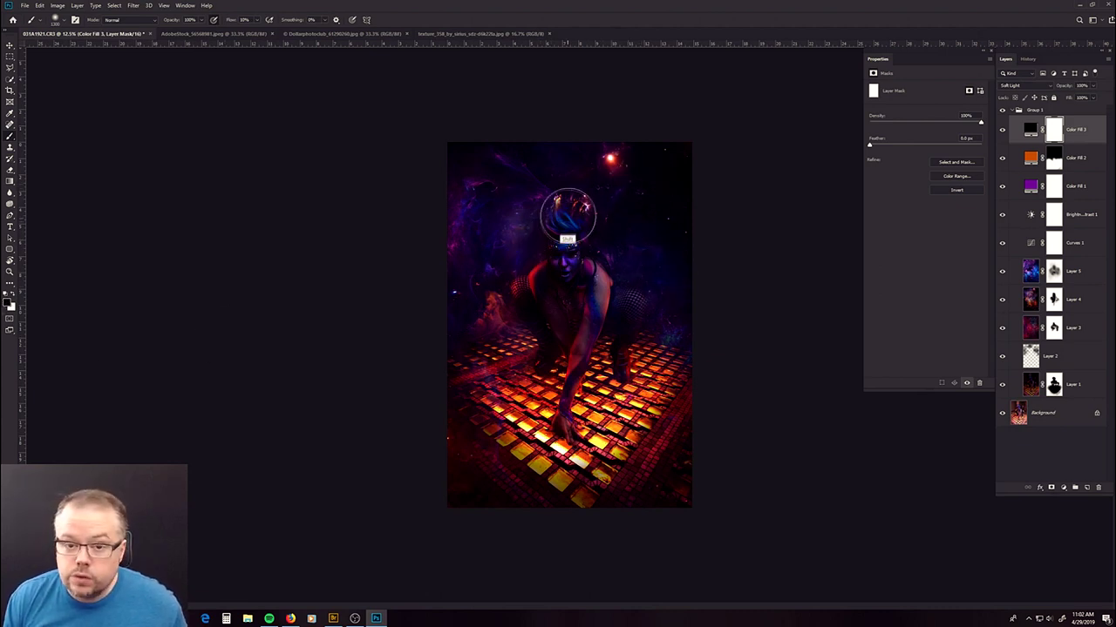
pyautogui.moveTo(576, 247)
pyautogui.mouseDown()
pyautogui.moveTo(540, 300)
pyautogui.moveTo(579, 313)
pyautogui.moveTo(549, 244)
pyautogui.moveTo(619, 324)
pyautogui.moveTo(522, 348)
pyautogui.moveTo(567, 387)
pyautogui.moveTo(563, 421)
pyautogui.moveTo(533, 427)
pyautogui.moveTo(620, 429)
pyautogui.moveTo(636, 366)
pyautogui.moveTo(533, 249)
pyautogui.moveTo(558, 253)
pyautogui.moveTo(575, 236)
pyautogui.moveTo(567, 219)
pyautogui.moveTo(515, 279)
pyautogui.moveTo(642, 214)
pyautogui.moveTo(613, 199)
pyautogui.moveTo(488, 224)
pyautogui.moveTo(522, 358)
pyautogui.moveTo(575, 375)
pyautogui.moveTo(488, 392)
pyautogui.moveTo(558, 436)
pyautogui.moveTo(523, 460)
pyautogui.moveTo(511, 250)
pyautogui.moveTo(486, 349)
pyautogui.moveTo(562, 199)
pyautogui.moveTo(665, 227)
pyautogui.moveTo(556, 459)
pyautogui.moveTo(558, 366)
pyautogui.mouseUp()
pyautogui.press(']')
pyautogui.press(']')
pyautogui.press(']')
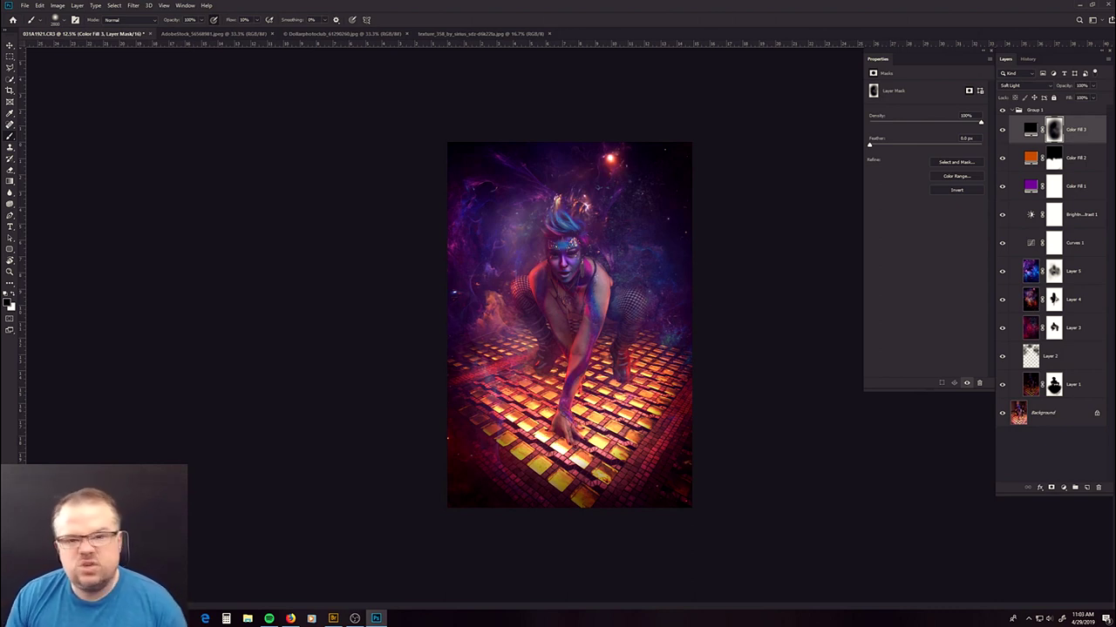
# - Open the choice of new fill and adjustment layers with the black fill layer selected
pyautogui.click(1062, 487)
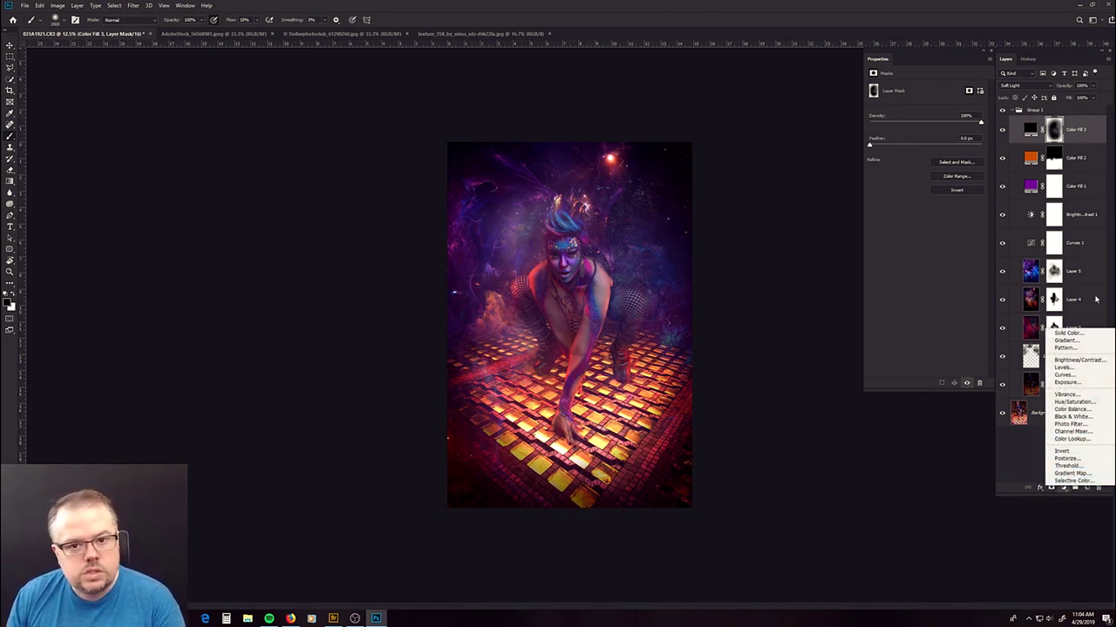